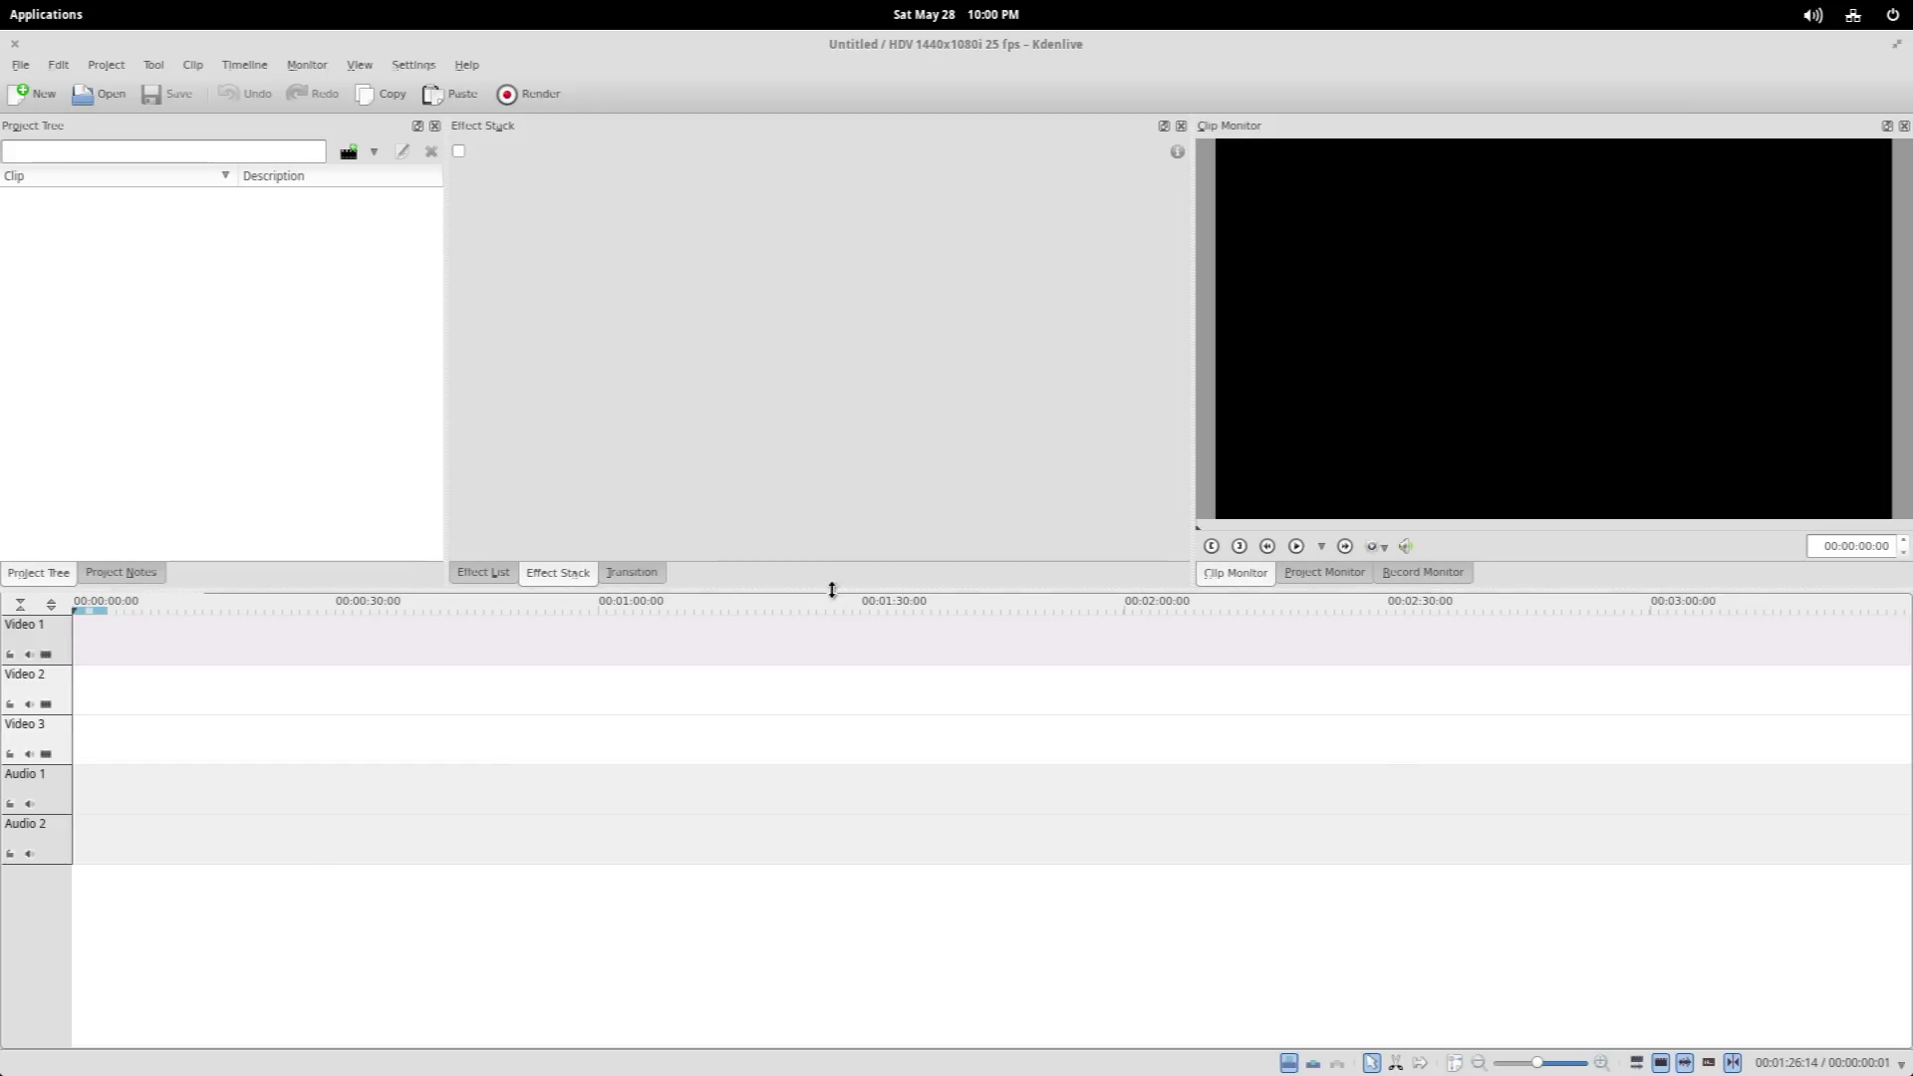
Drag the splitter down so the upper panels grow and the empty timeline tracks sit lower
drag(833, 589, 833, 718)
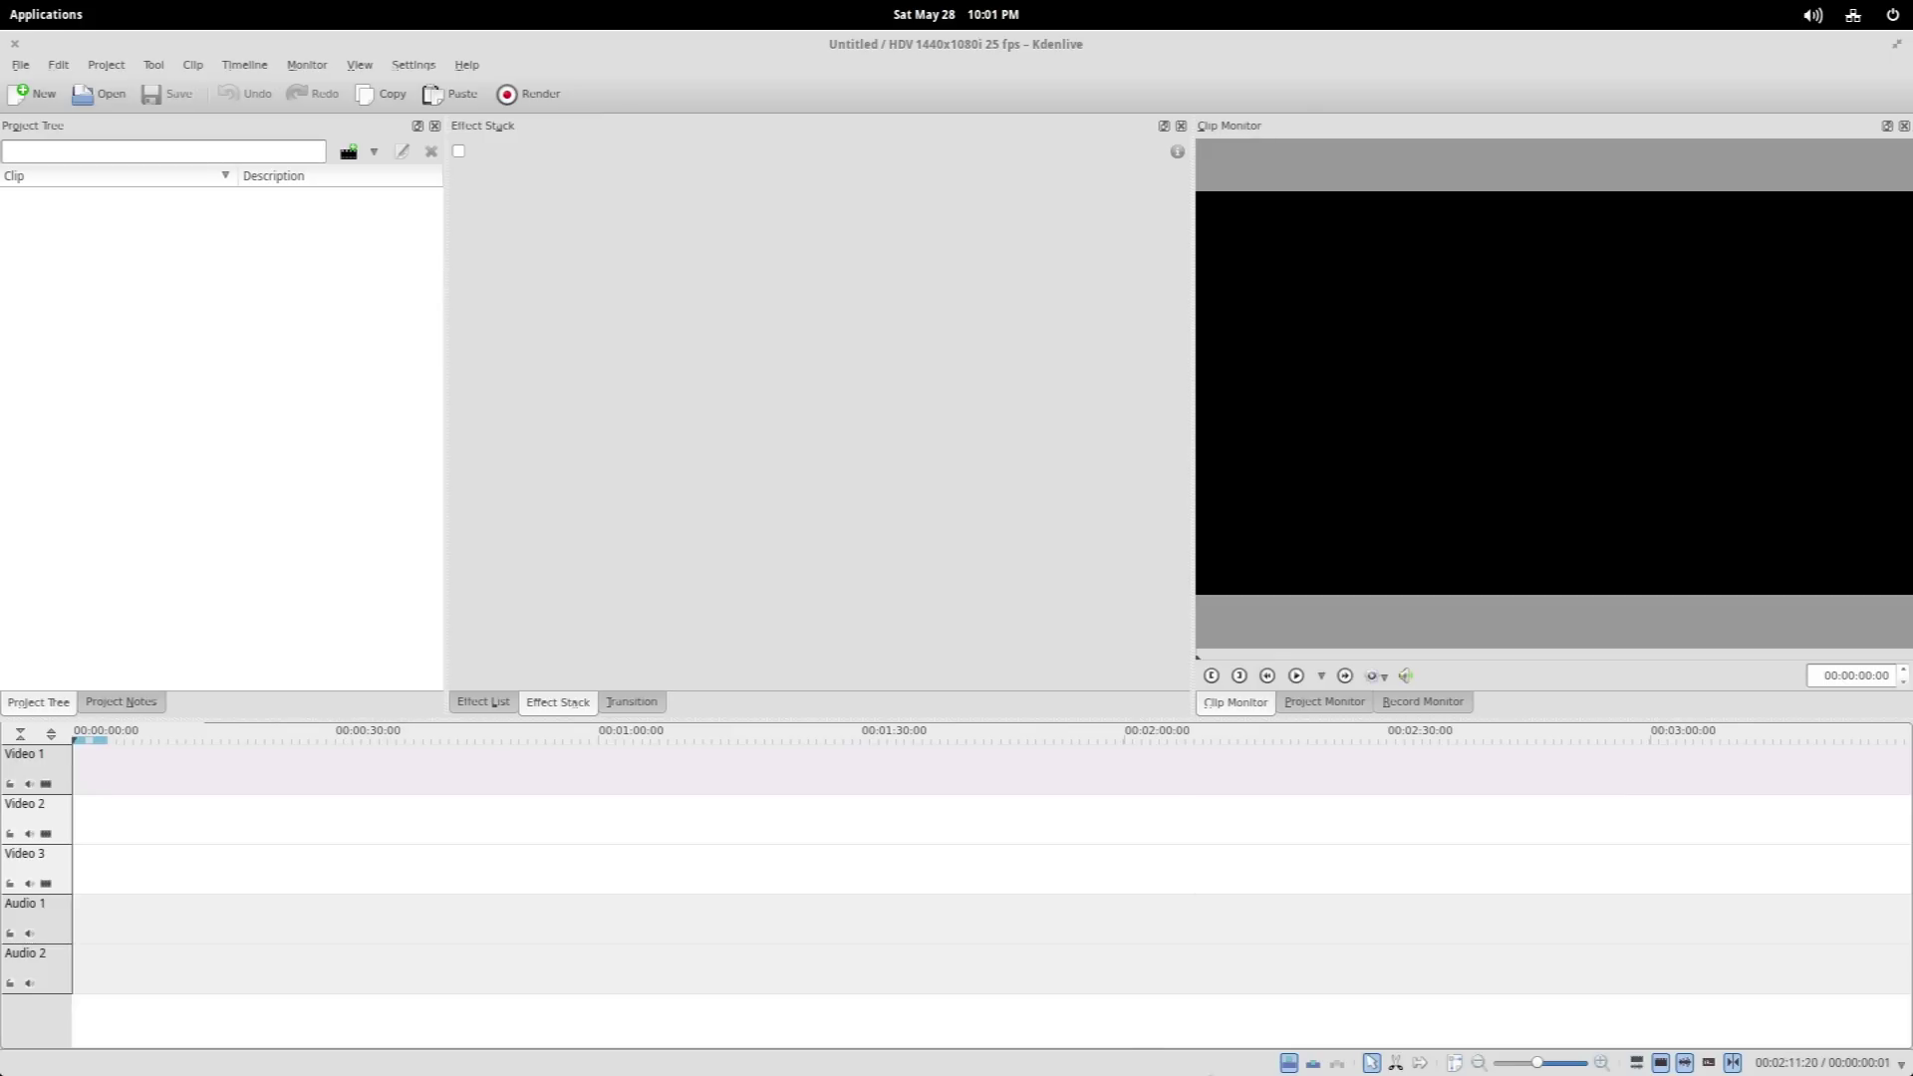
mouse_move(1106, 1047)
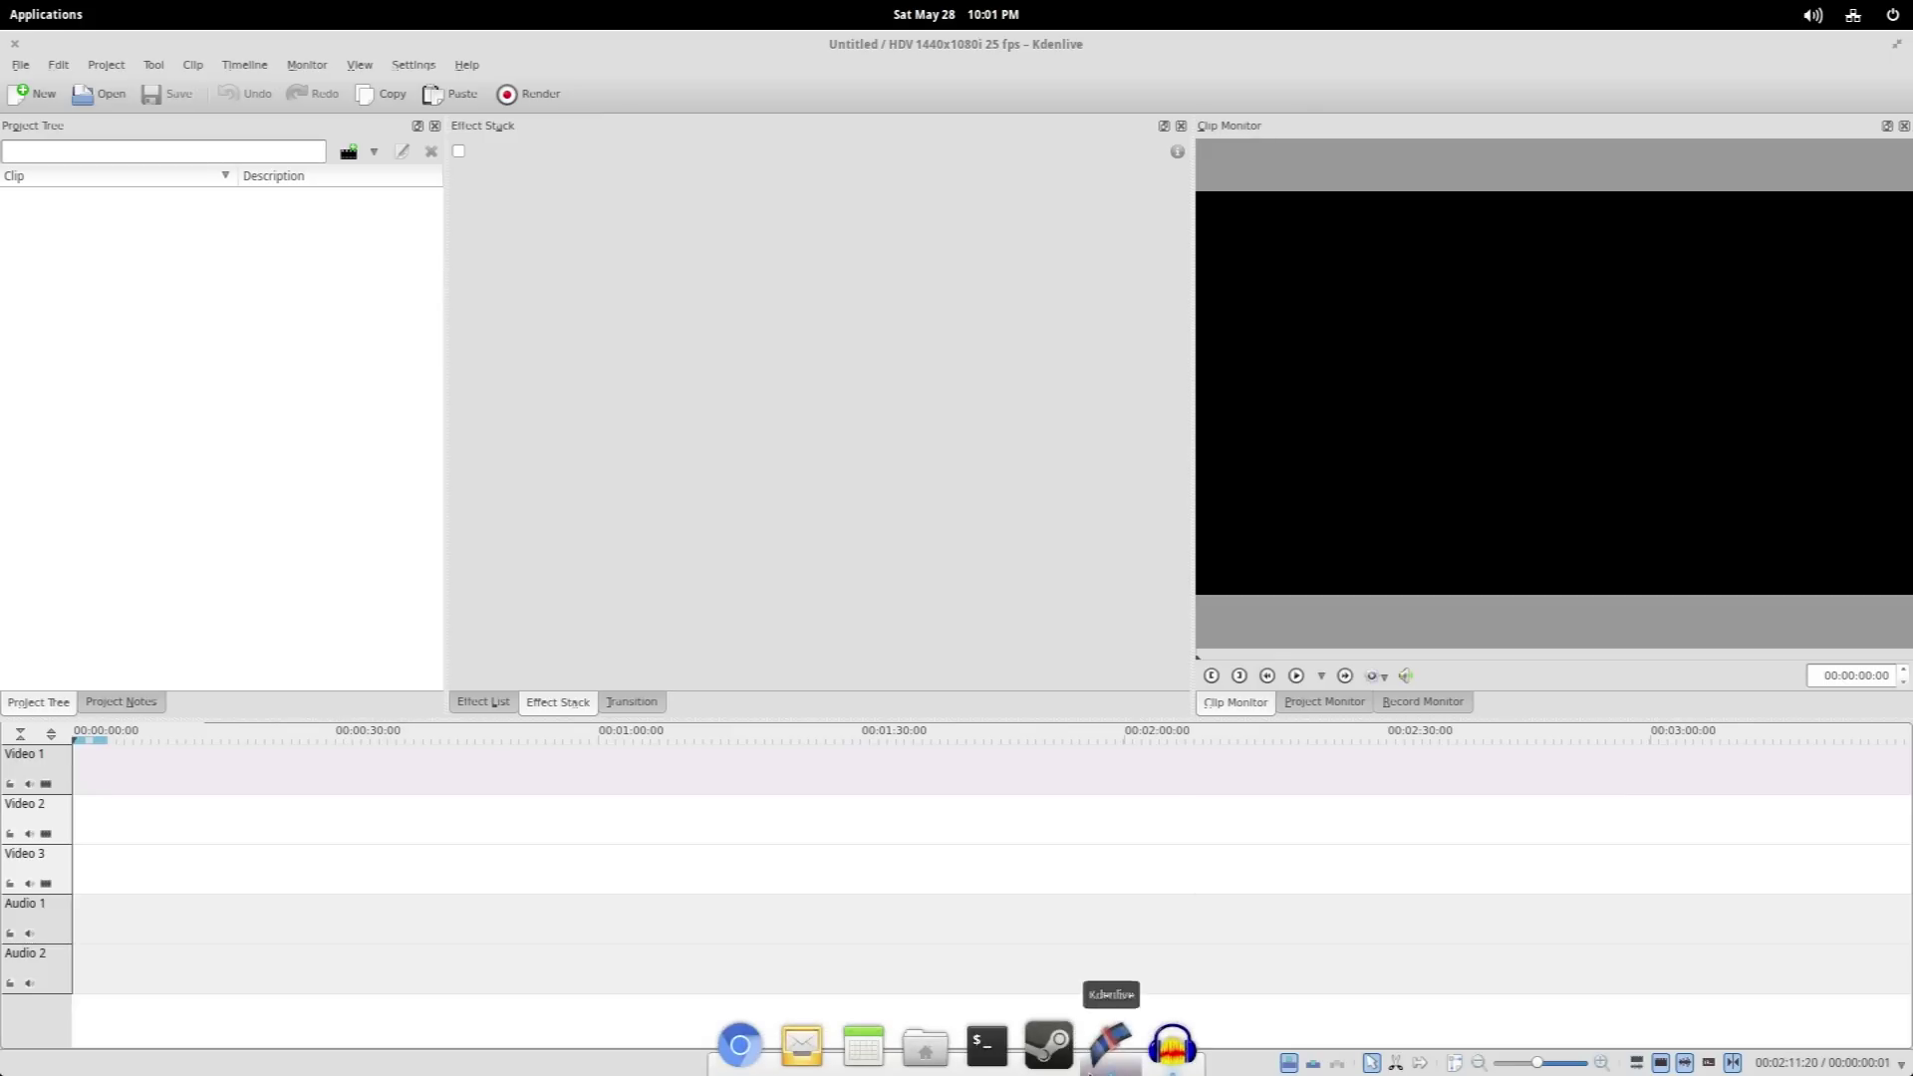
click(1171, 1062)
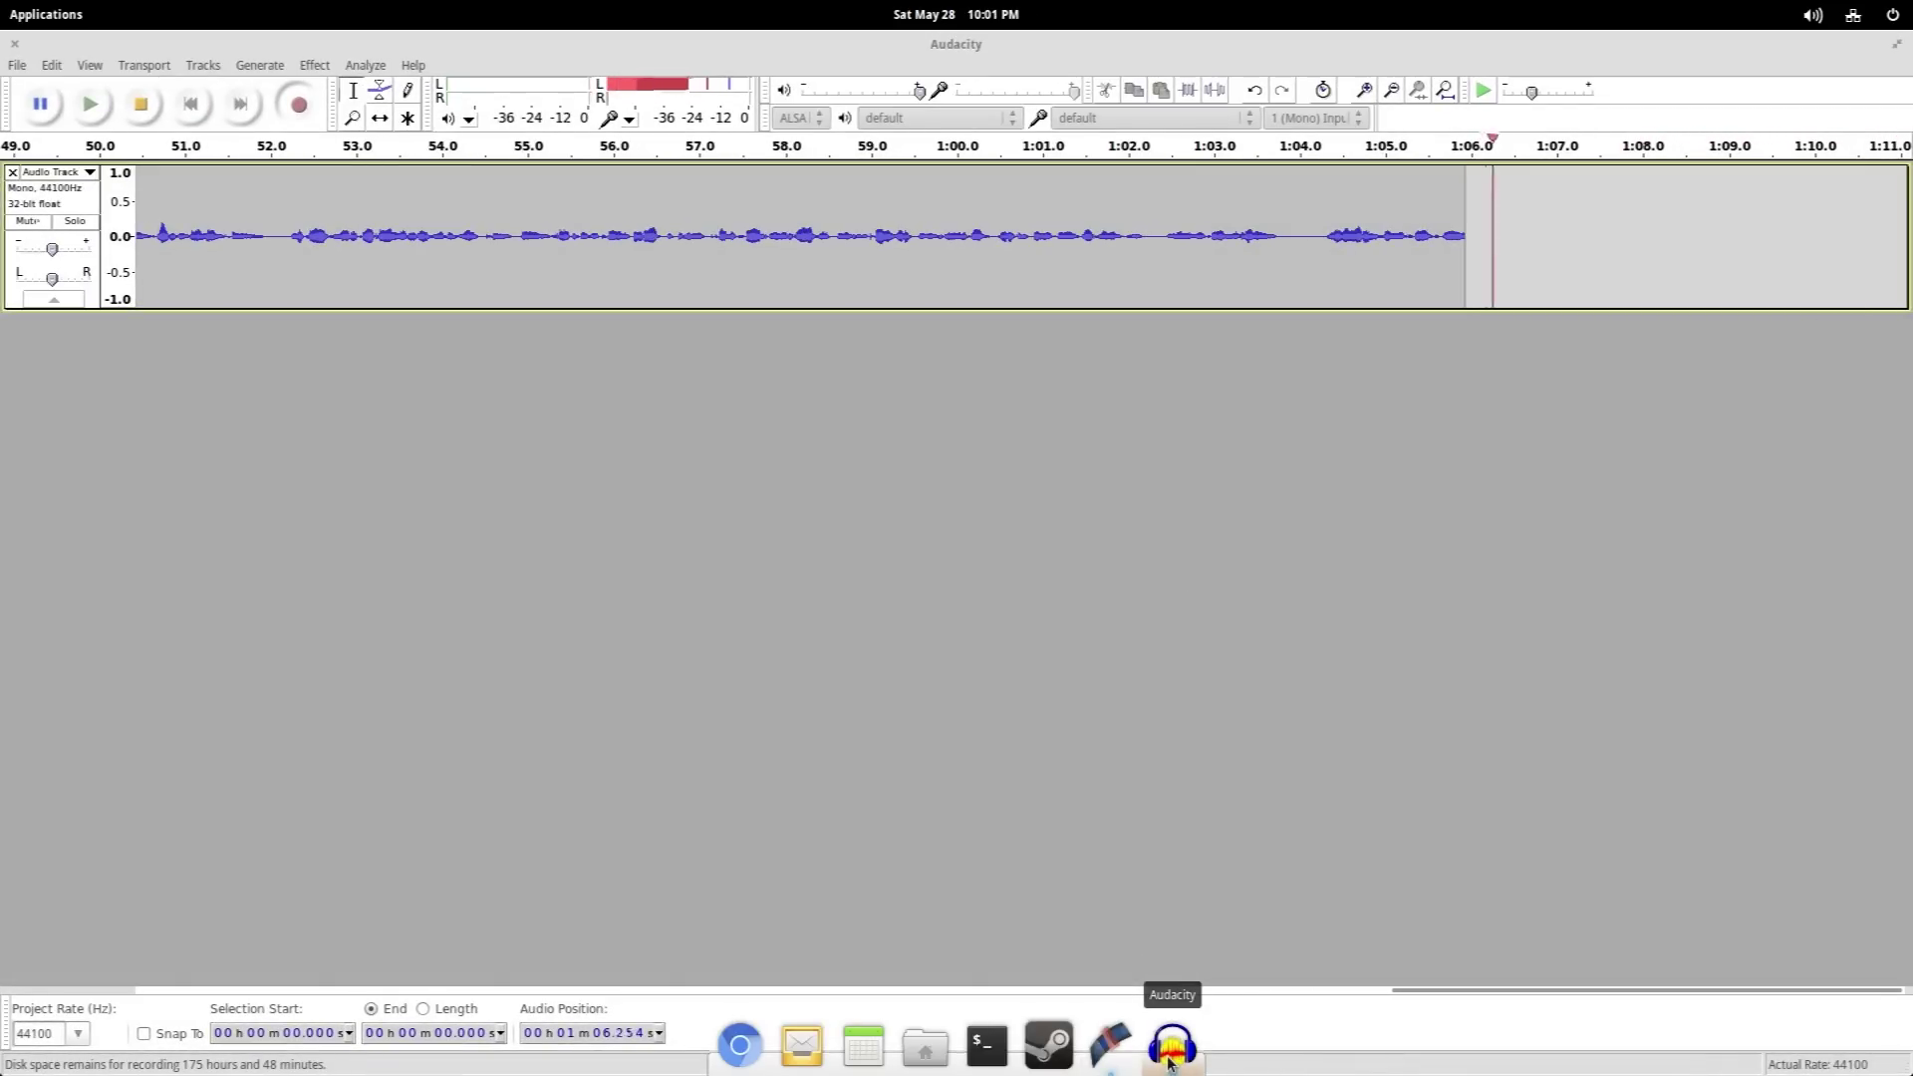
click(1171, 1062)
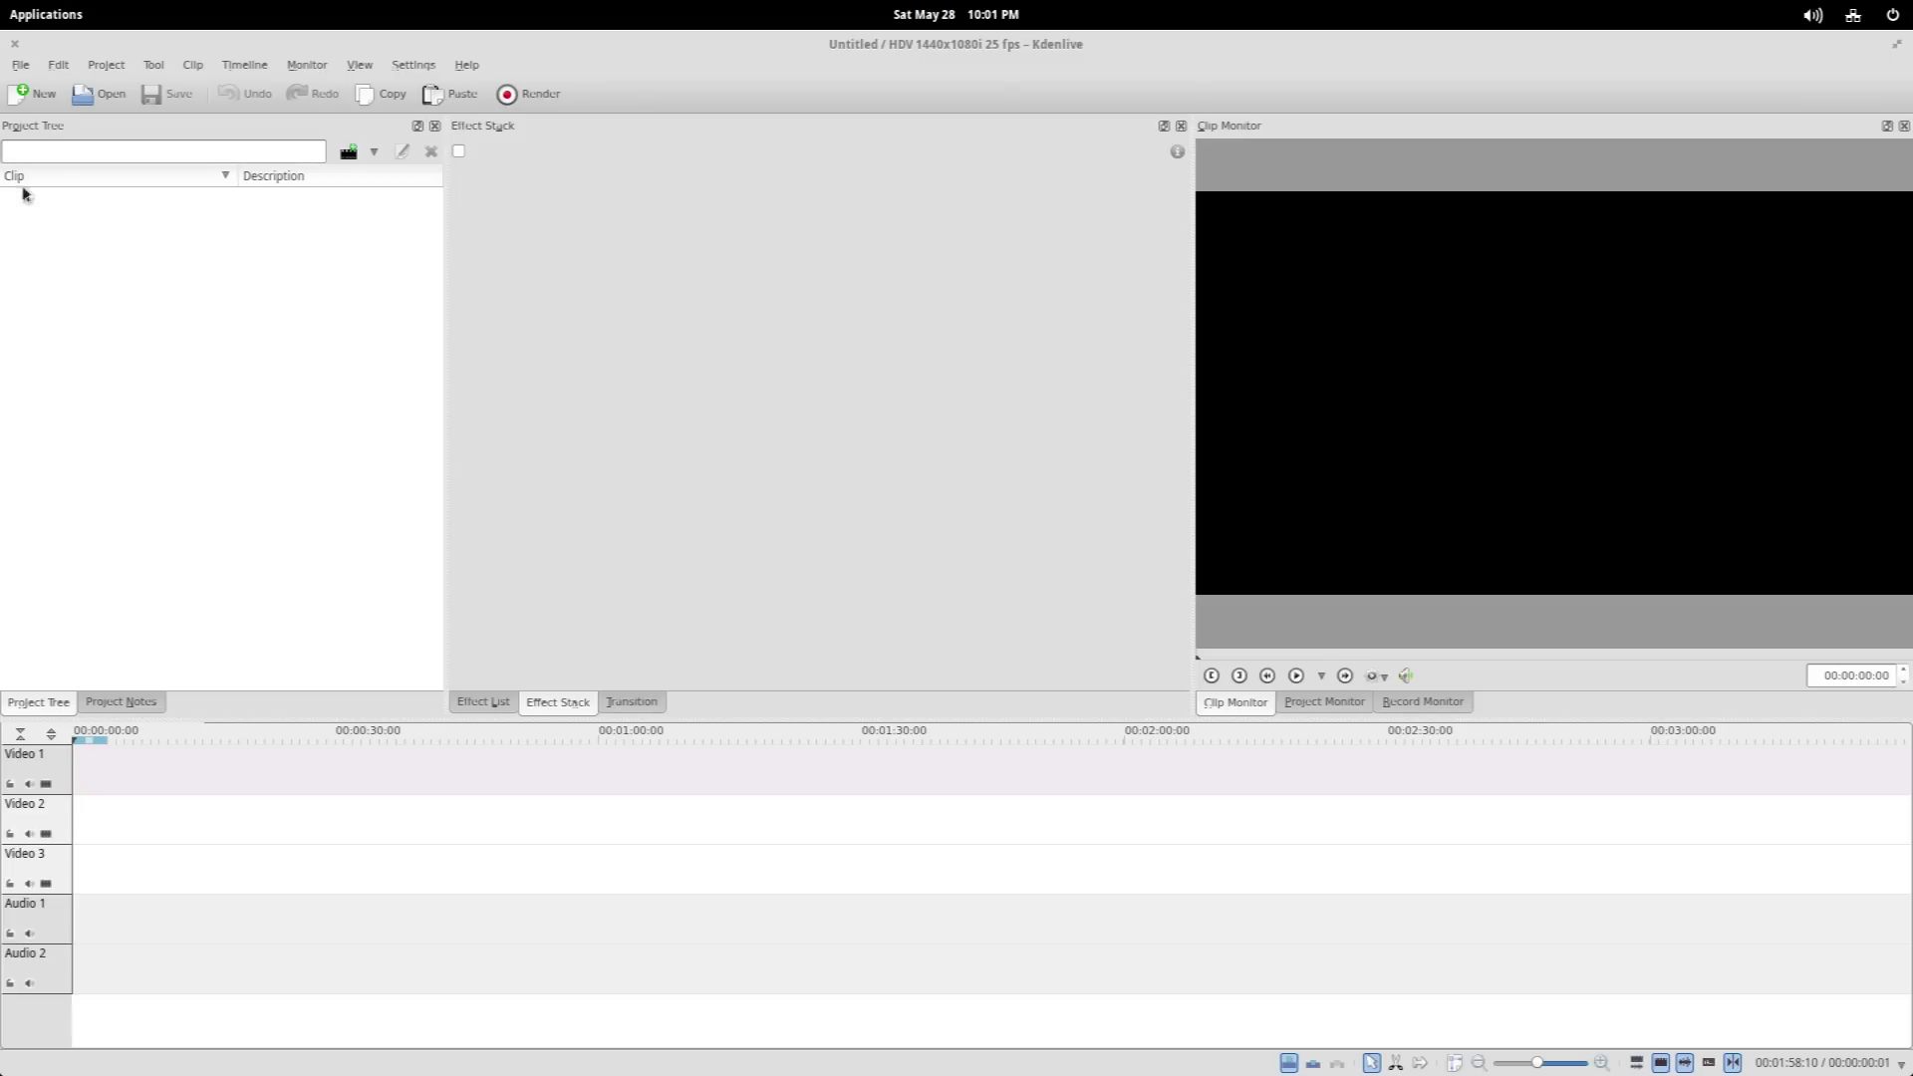
Open elementary_vs_ubuntu.kdenlive from Videos > elem_ubuntu, which Kdenlive rejects as not a valid project
click(89, 96)
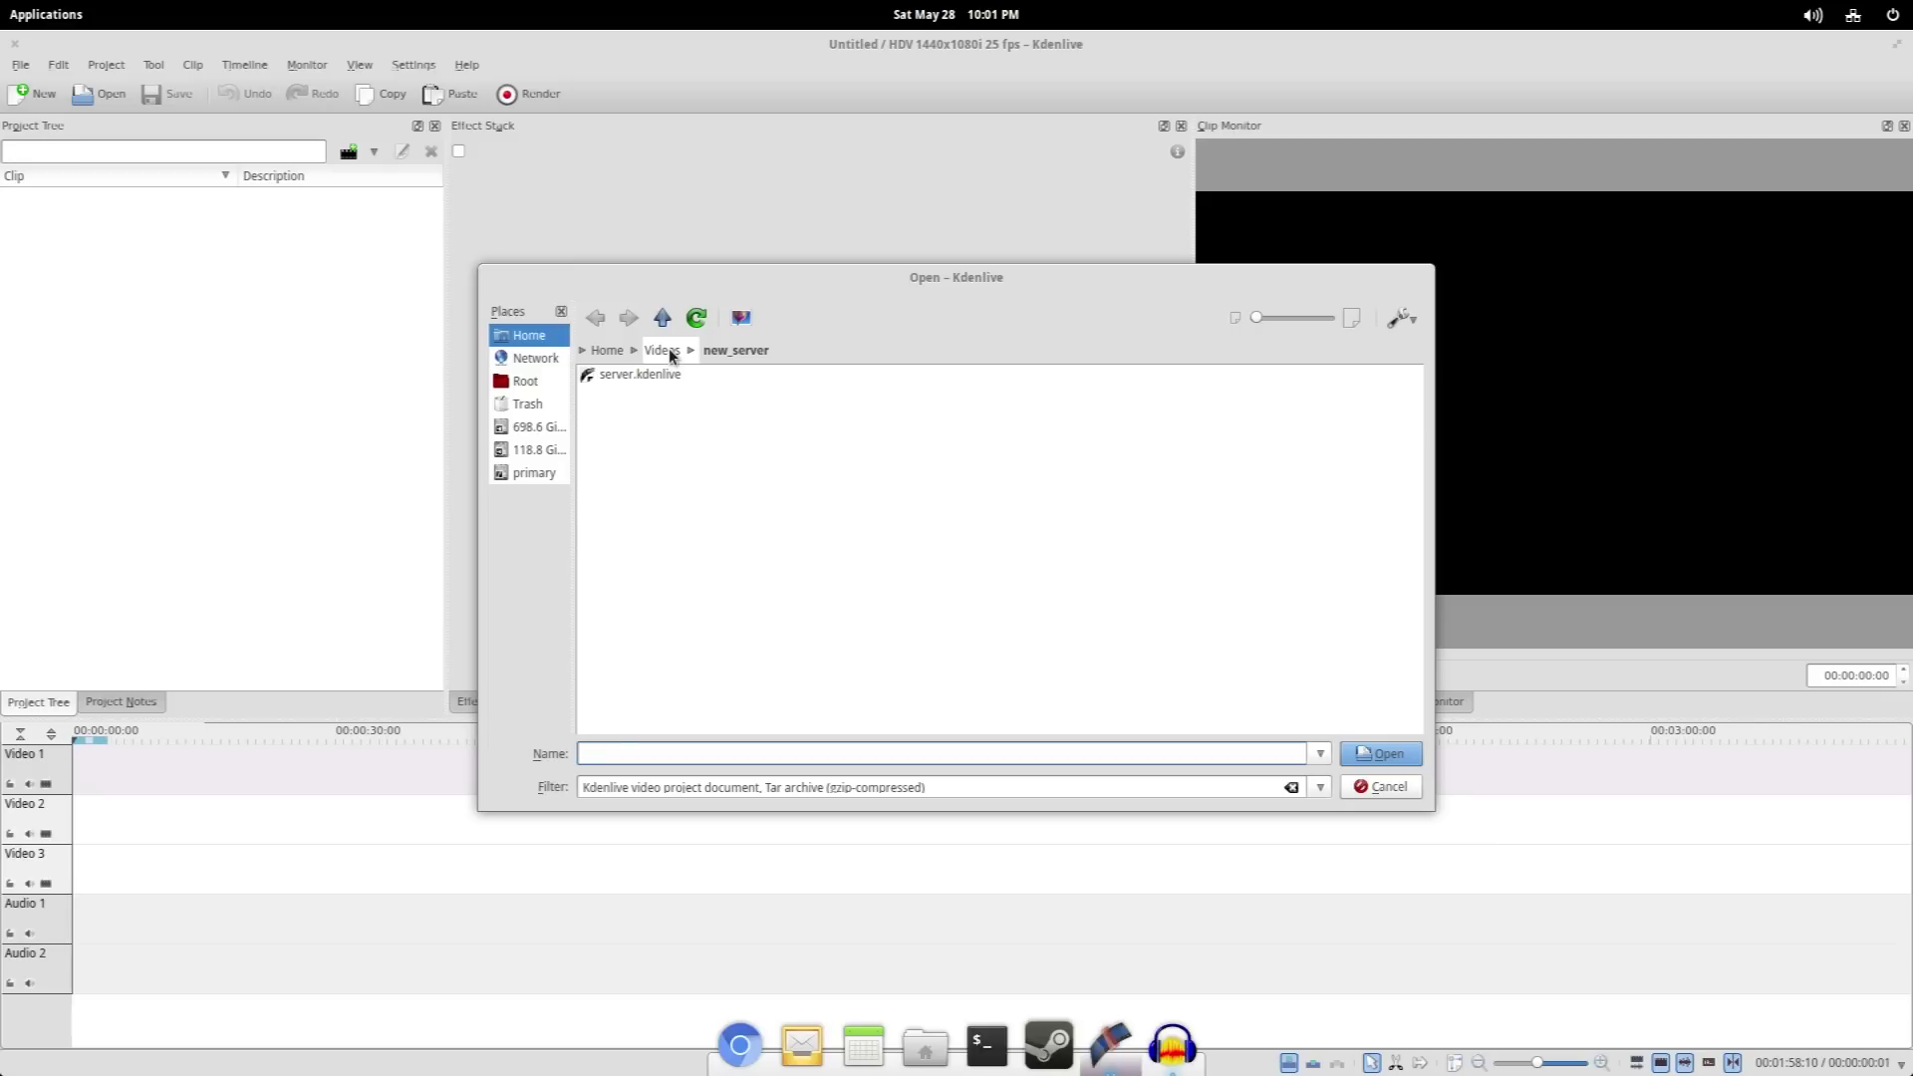
click(663, 351)
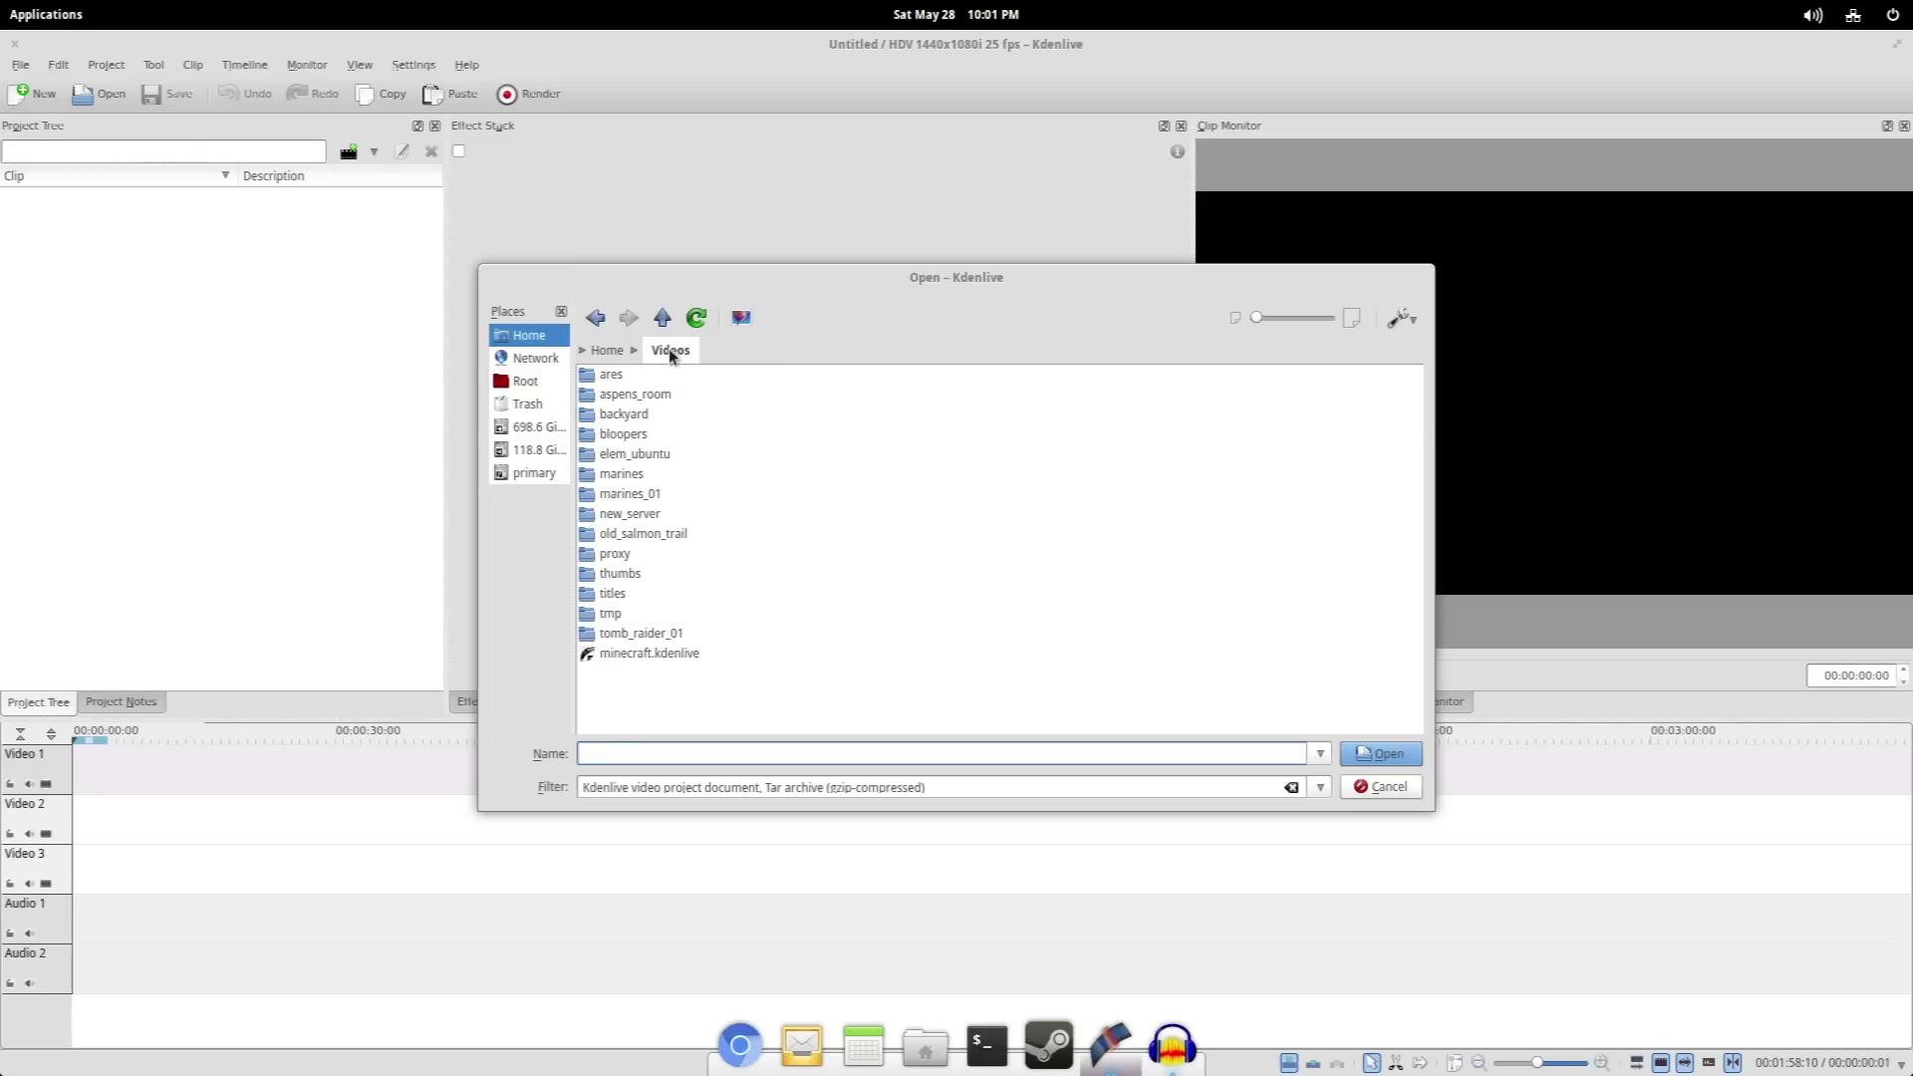
click(620, 458)
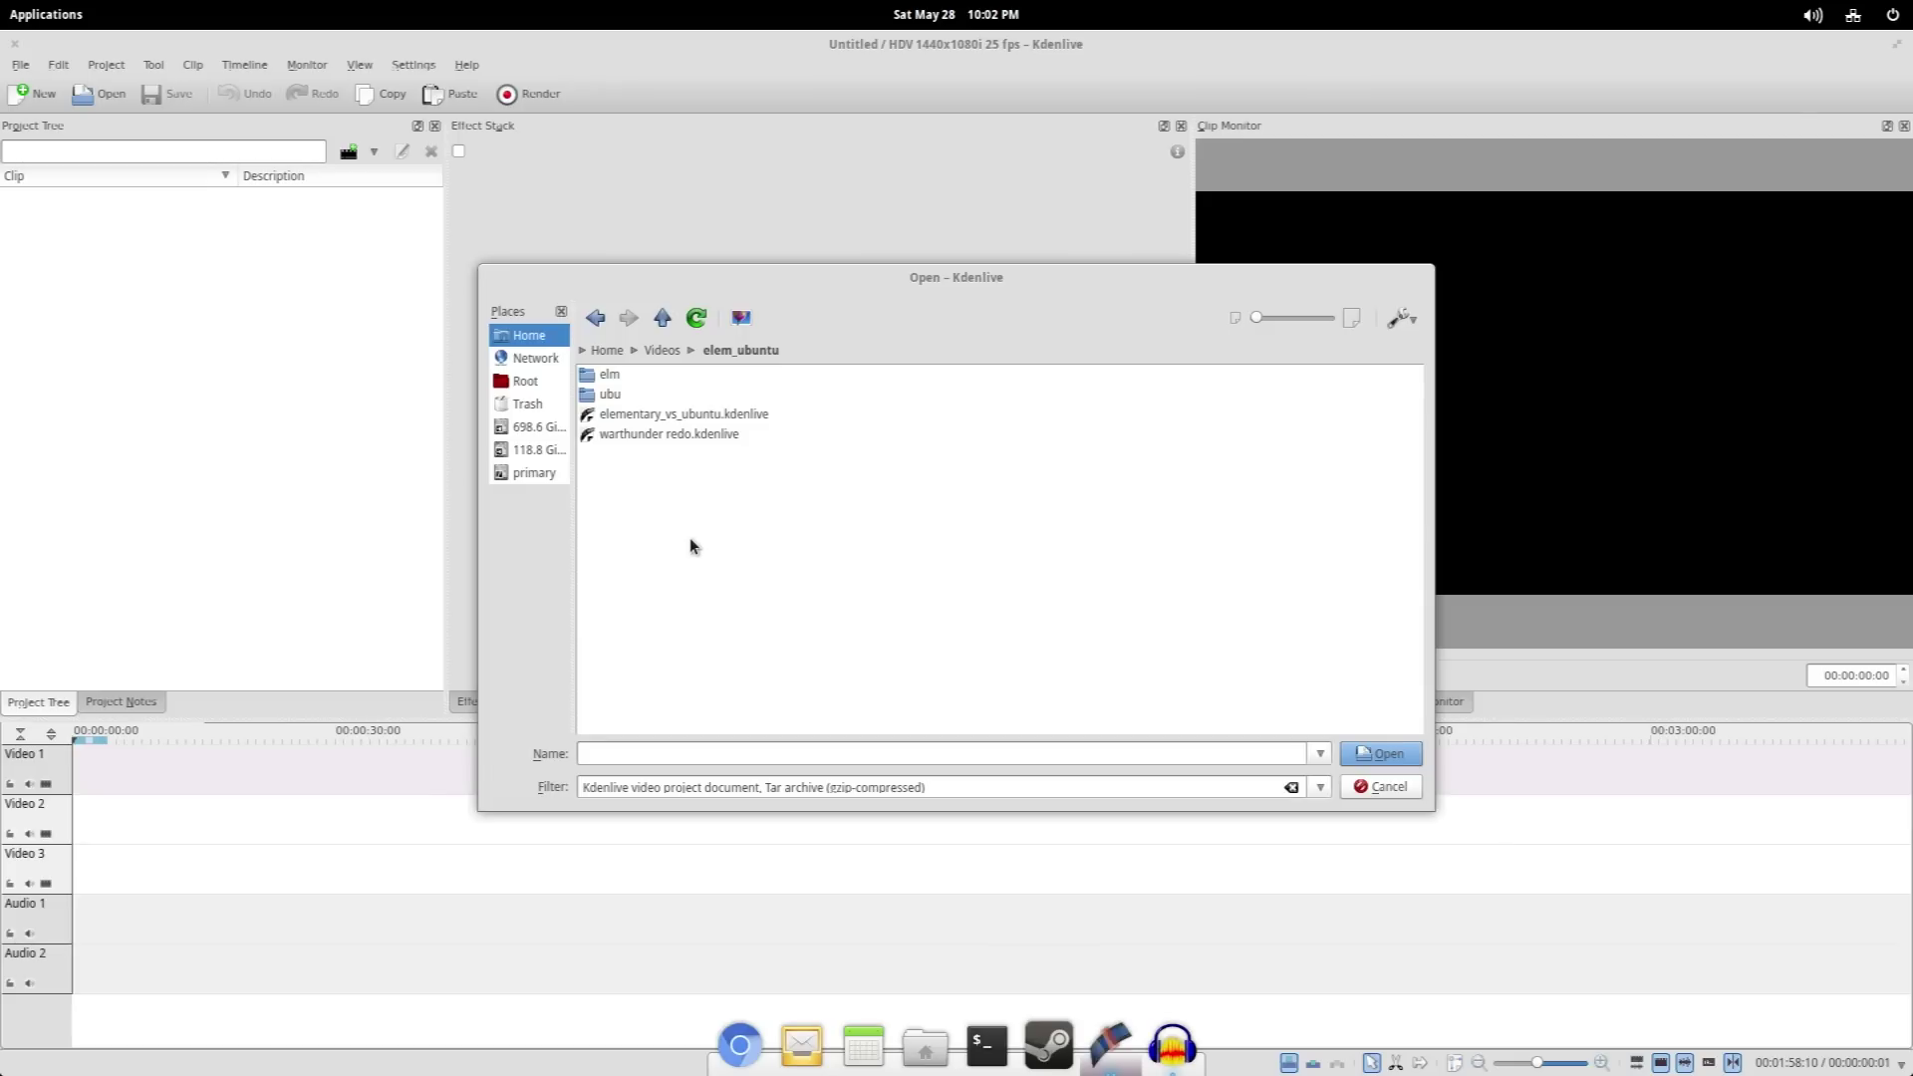
double_click(653, 416)
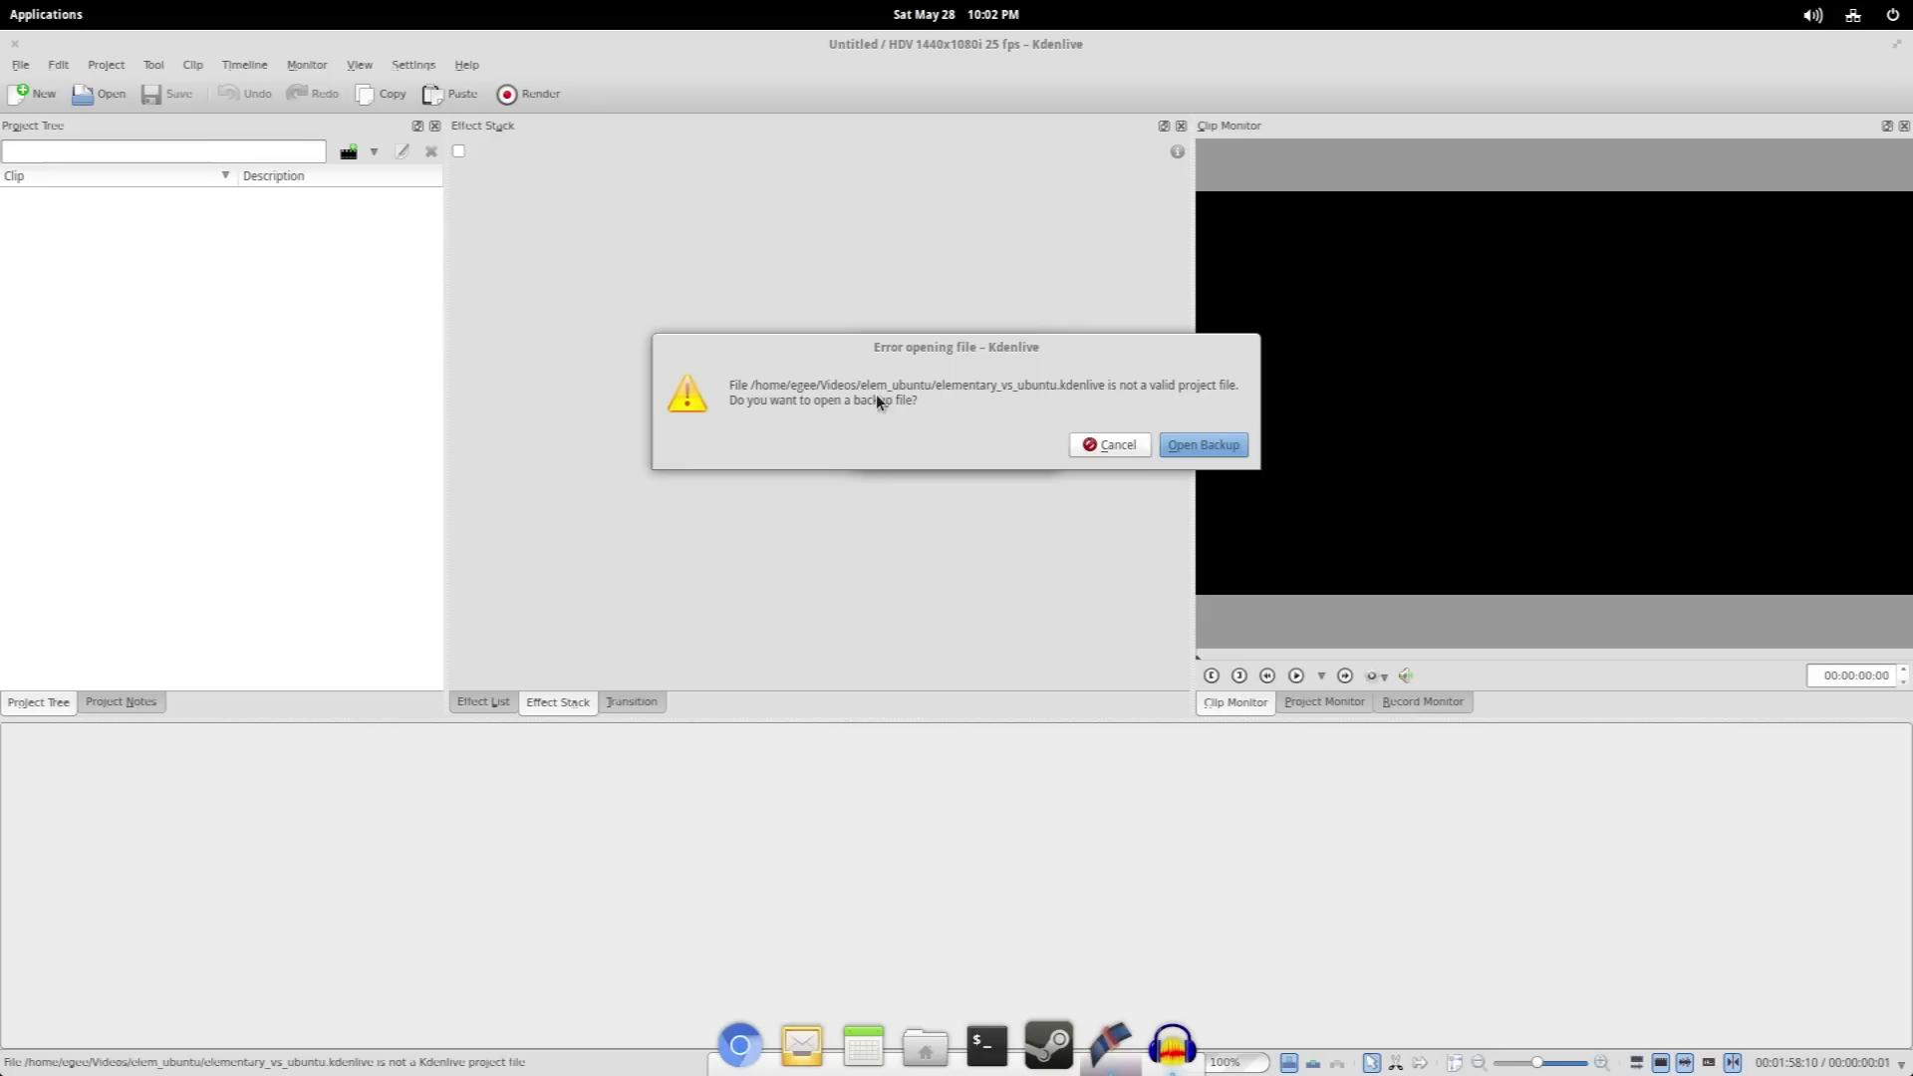
Open a backup of the project, choosing the May 22 3:32:47 PM version
click(1200, 448)
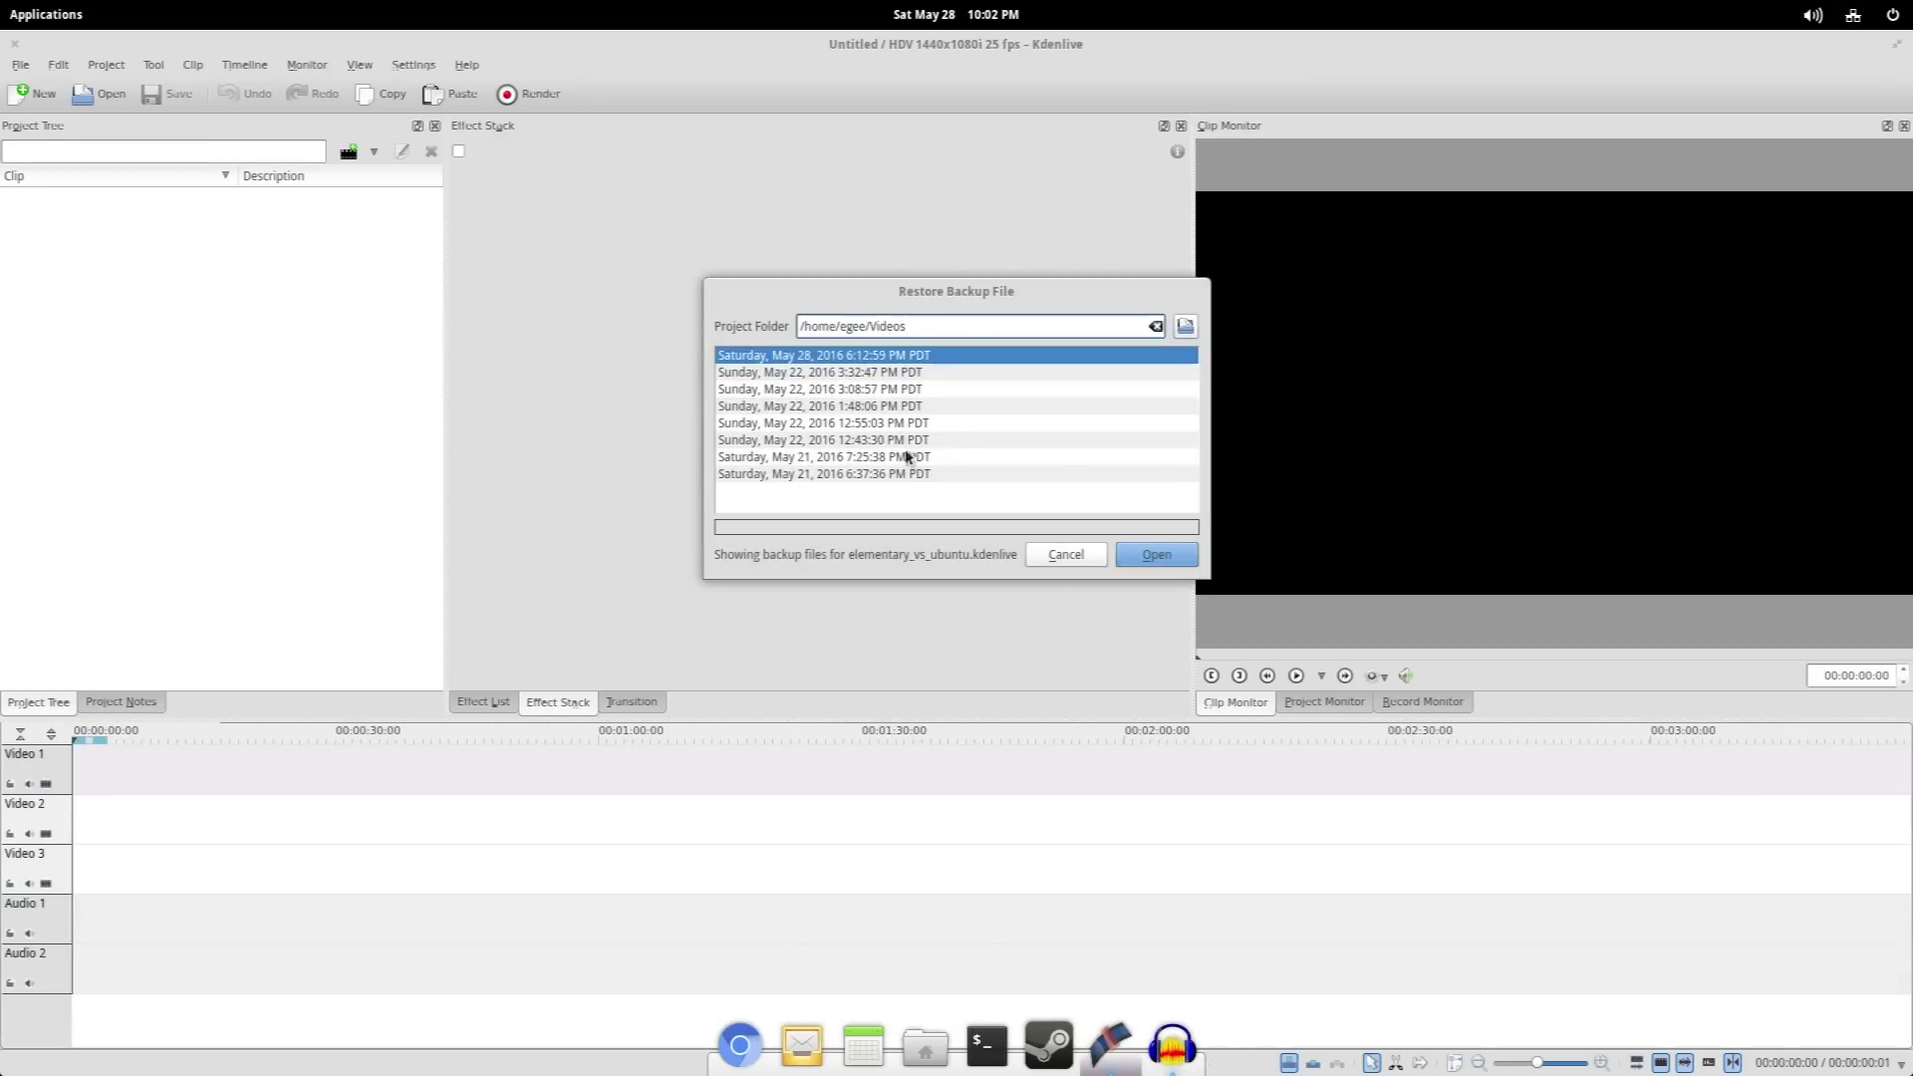
click(906, 458)
click(876, 355)
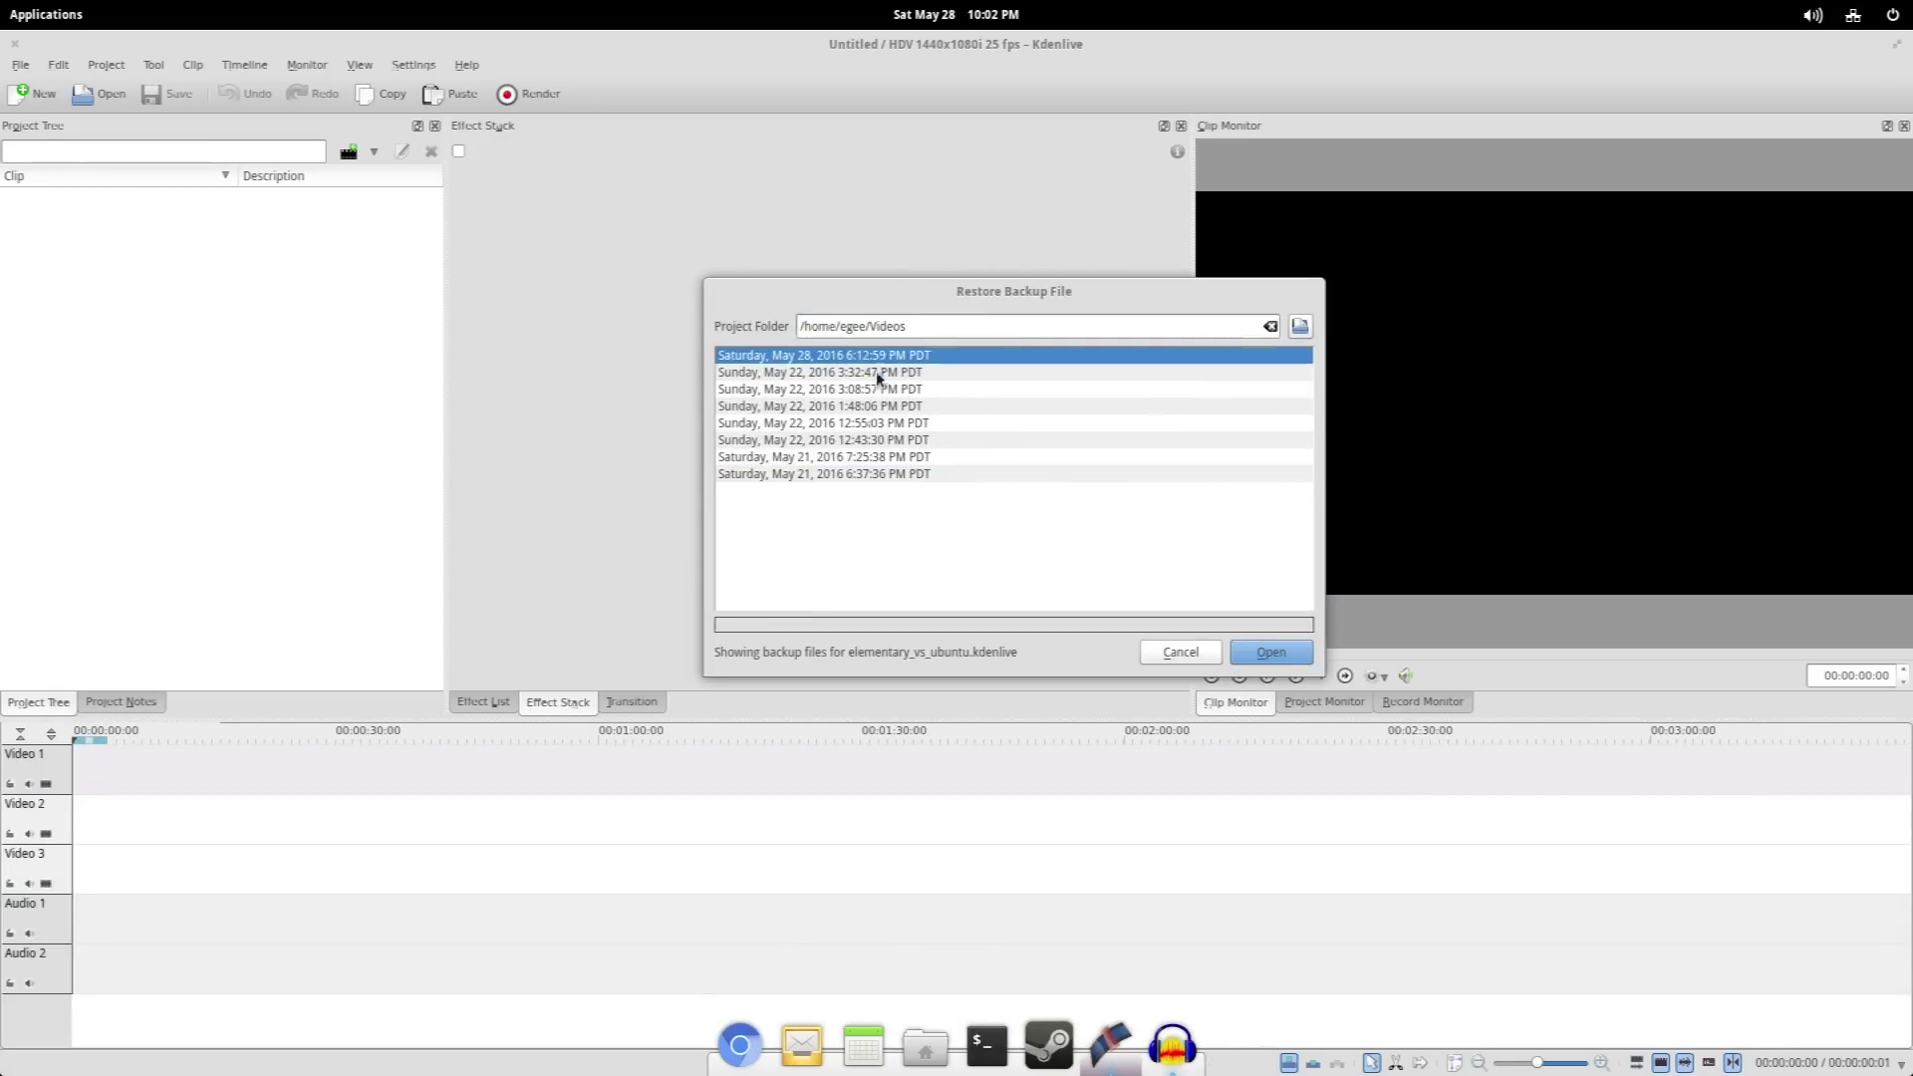
click(849, 373)
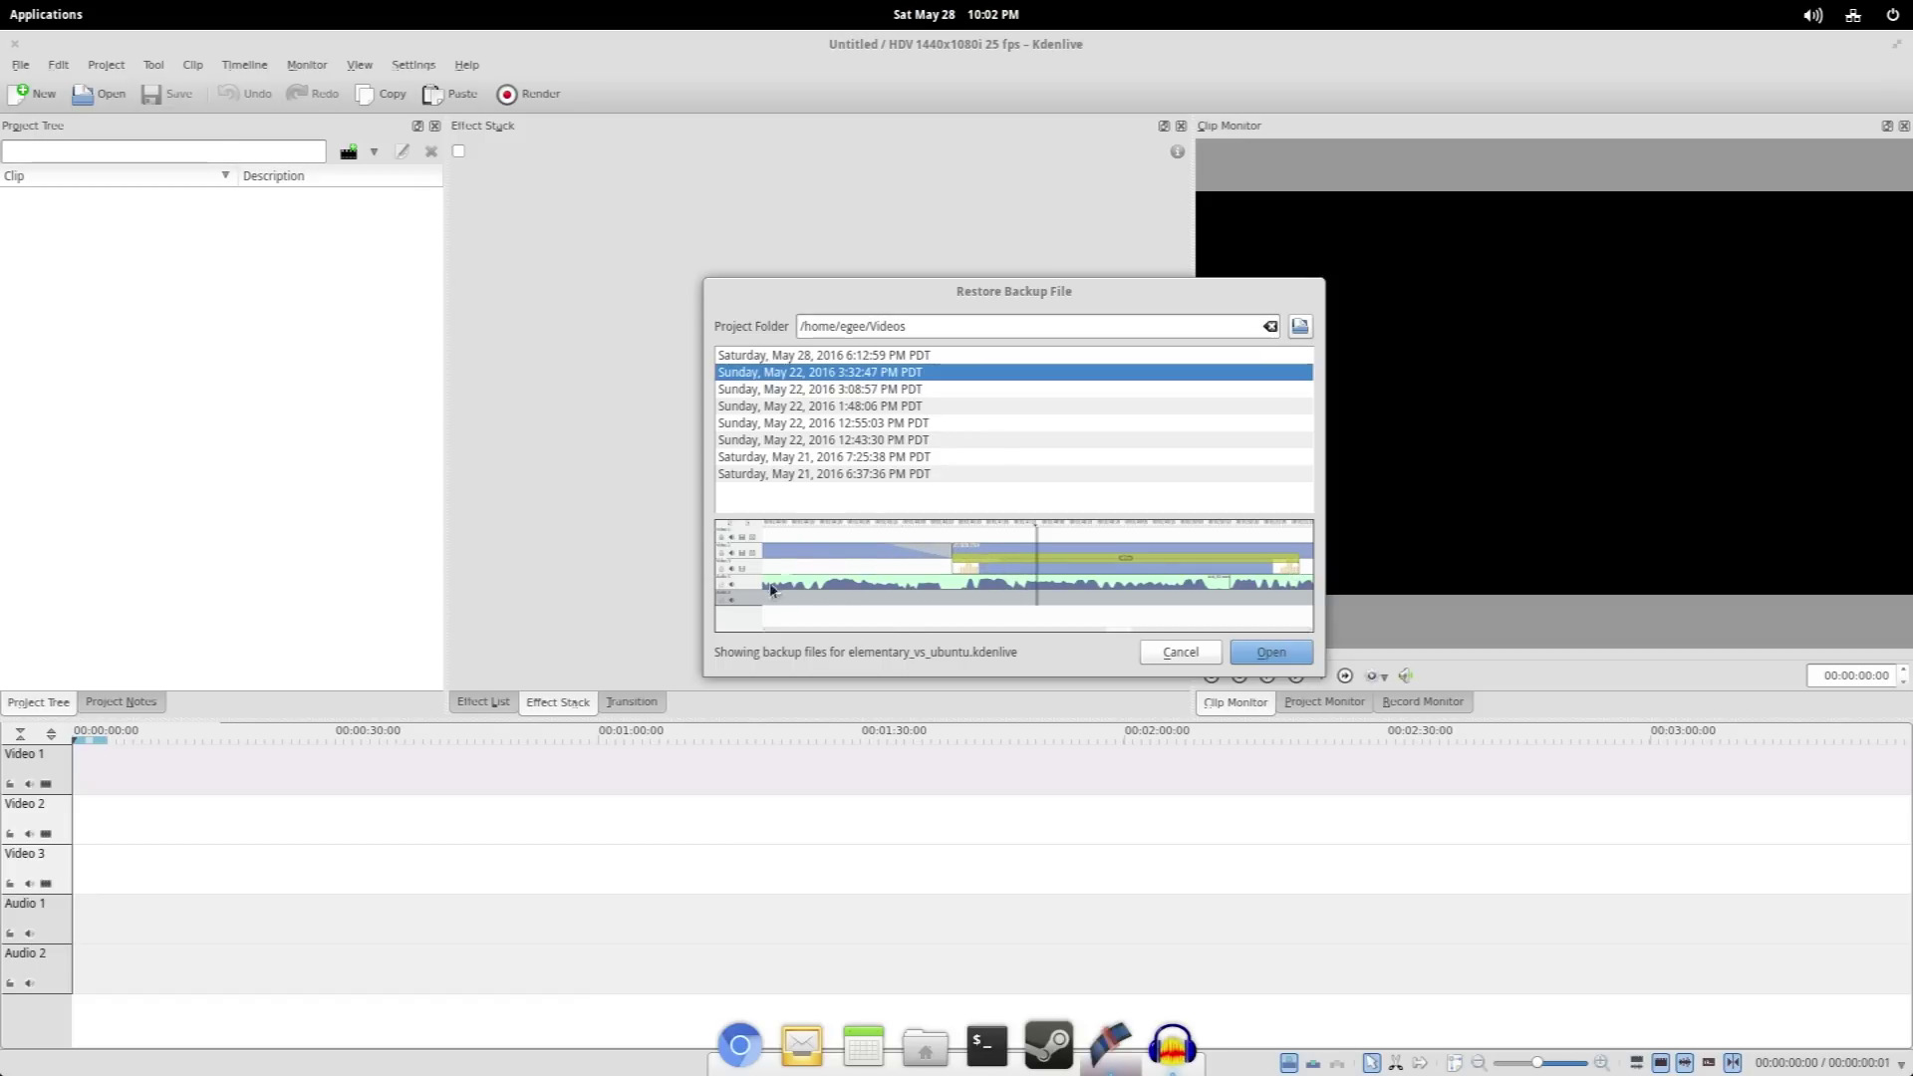
click(1271, 652)
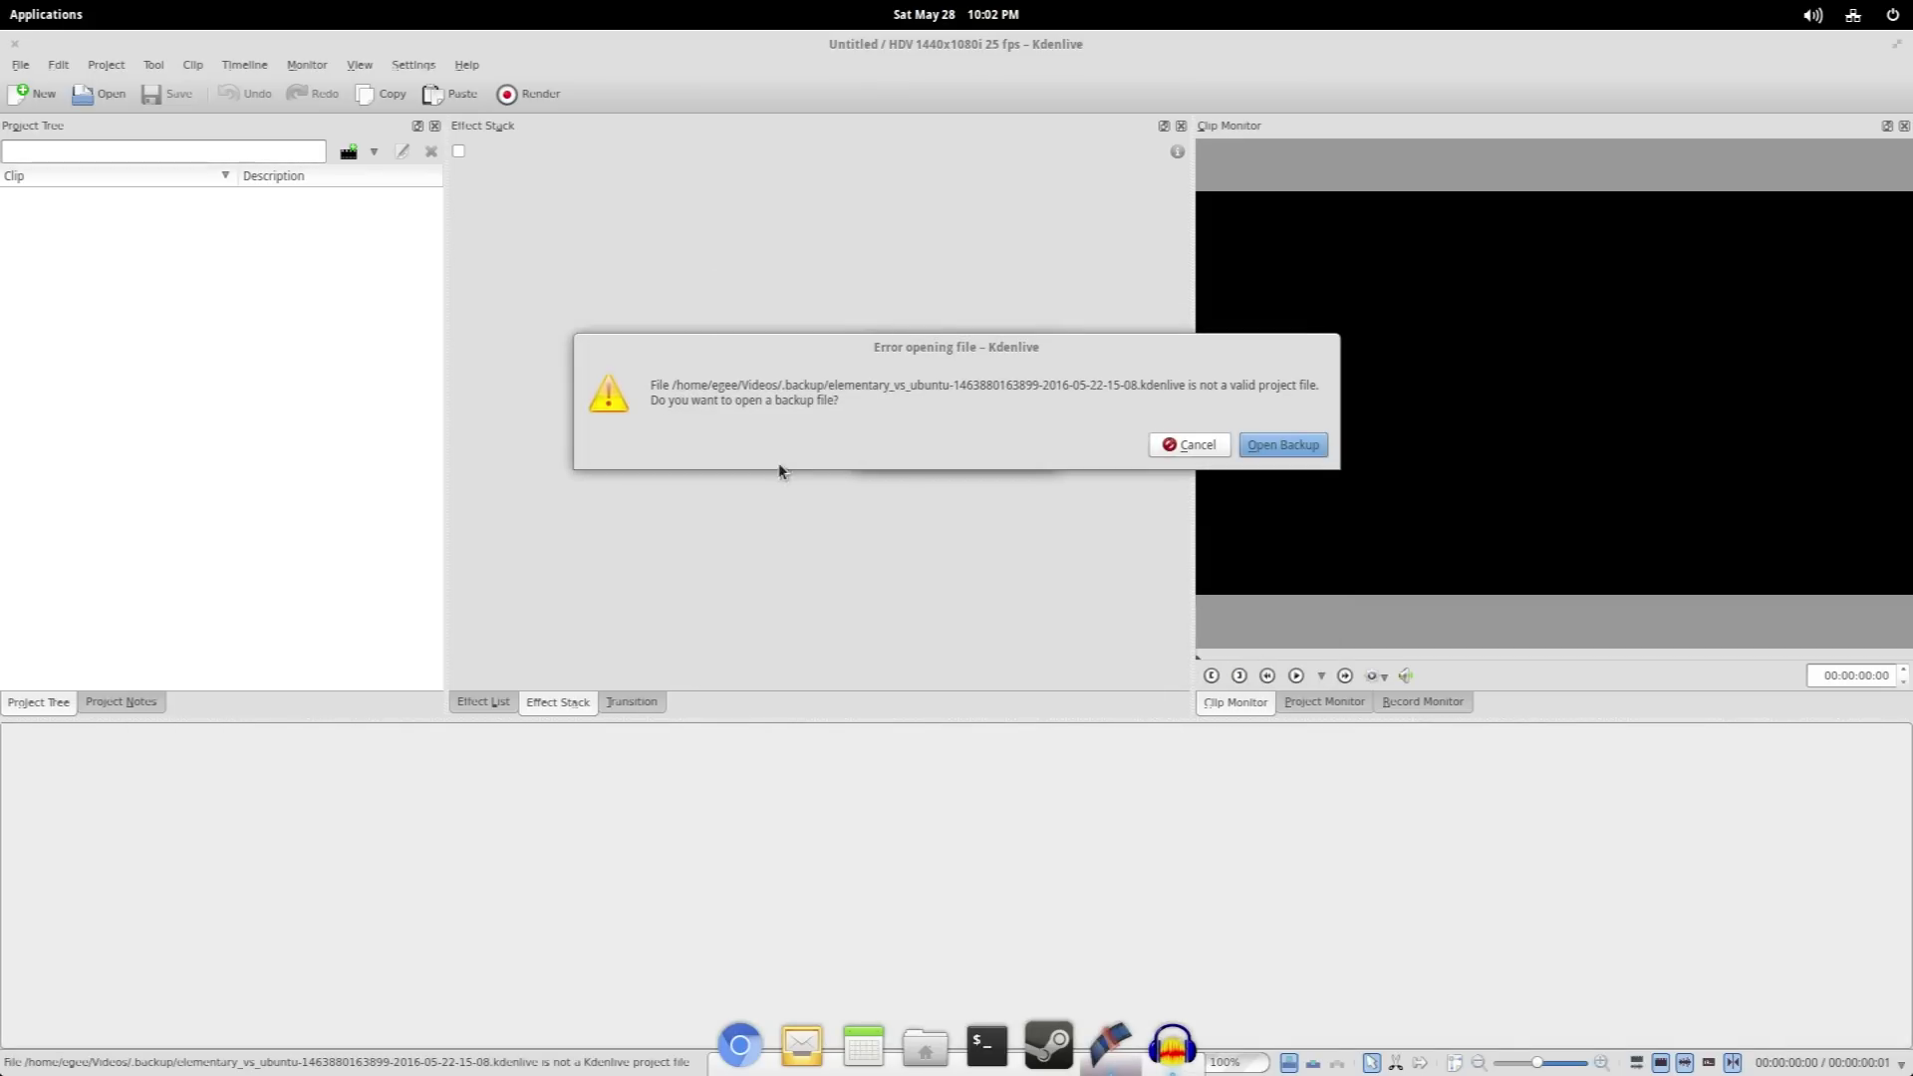
Bring up the backup dialog again, leave the project folder unchanged, and cancel the restore
click(1305, 444)
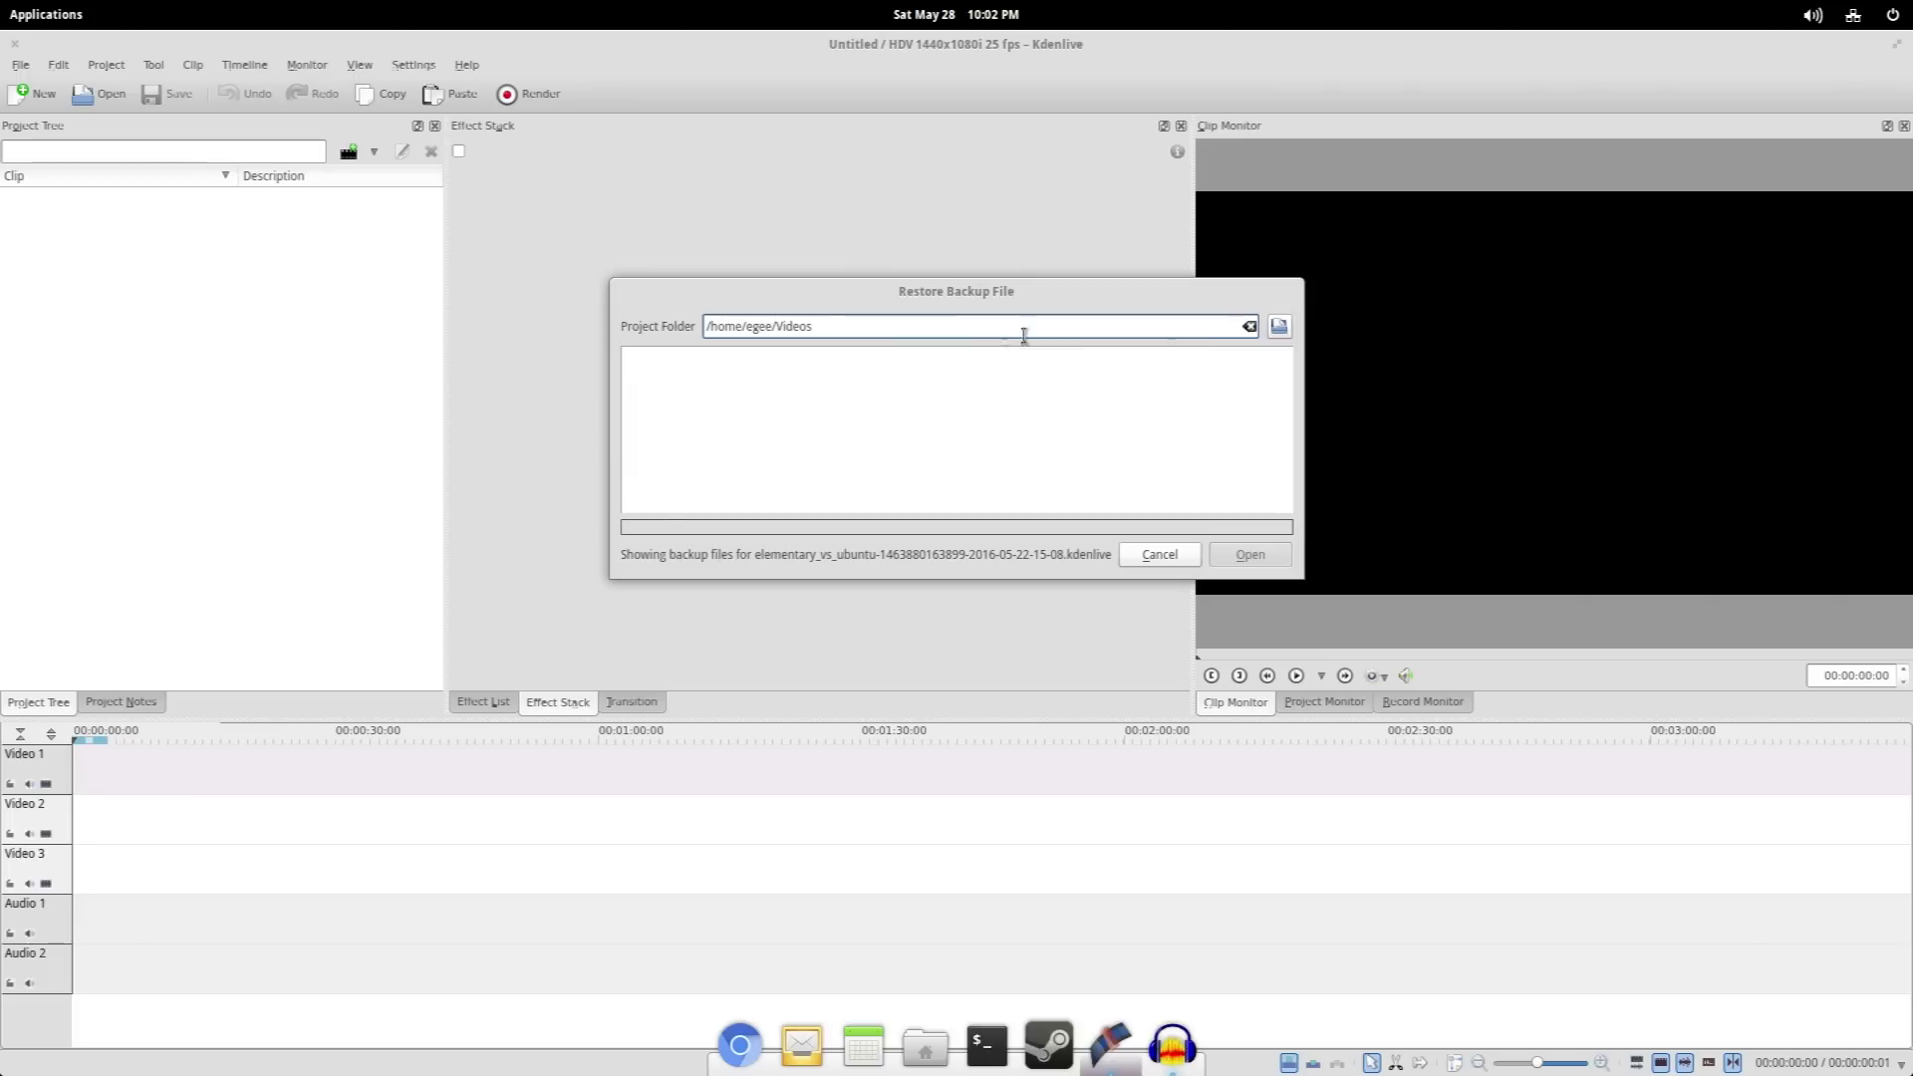
click(1280, 327)
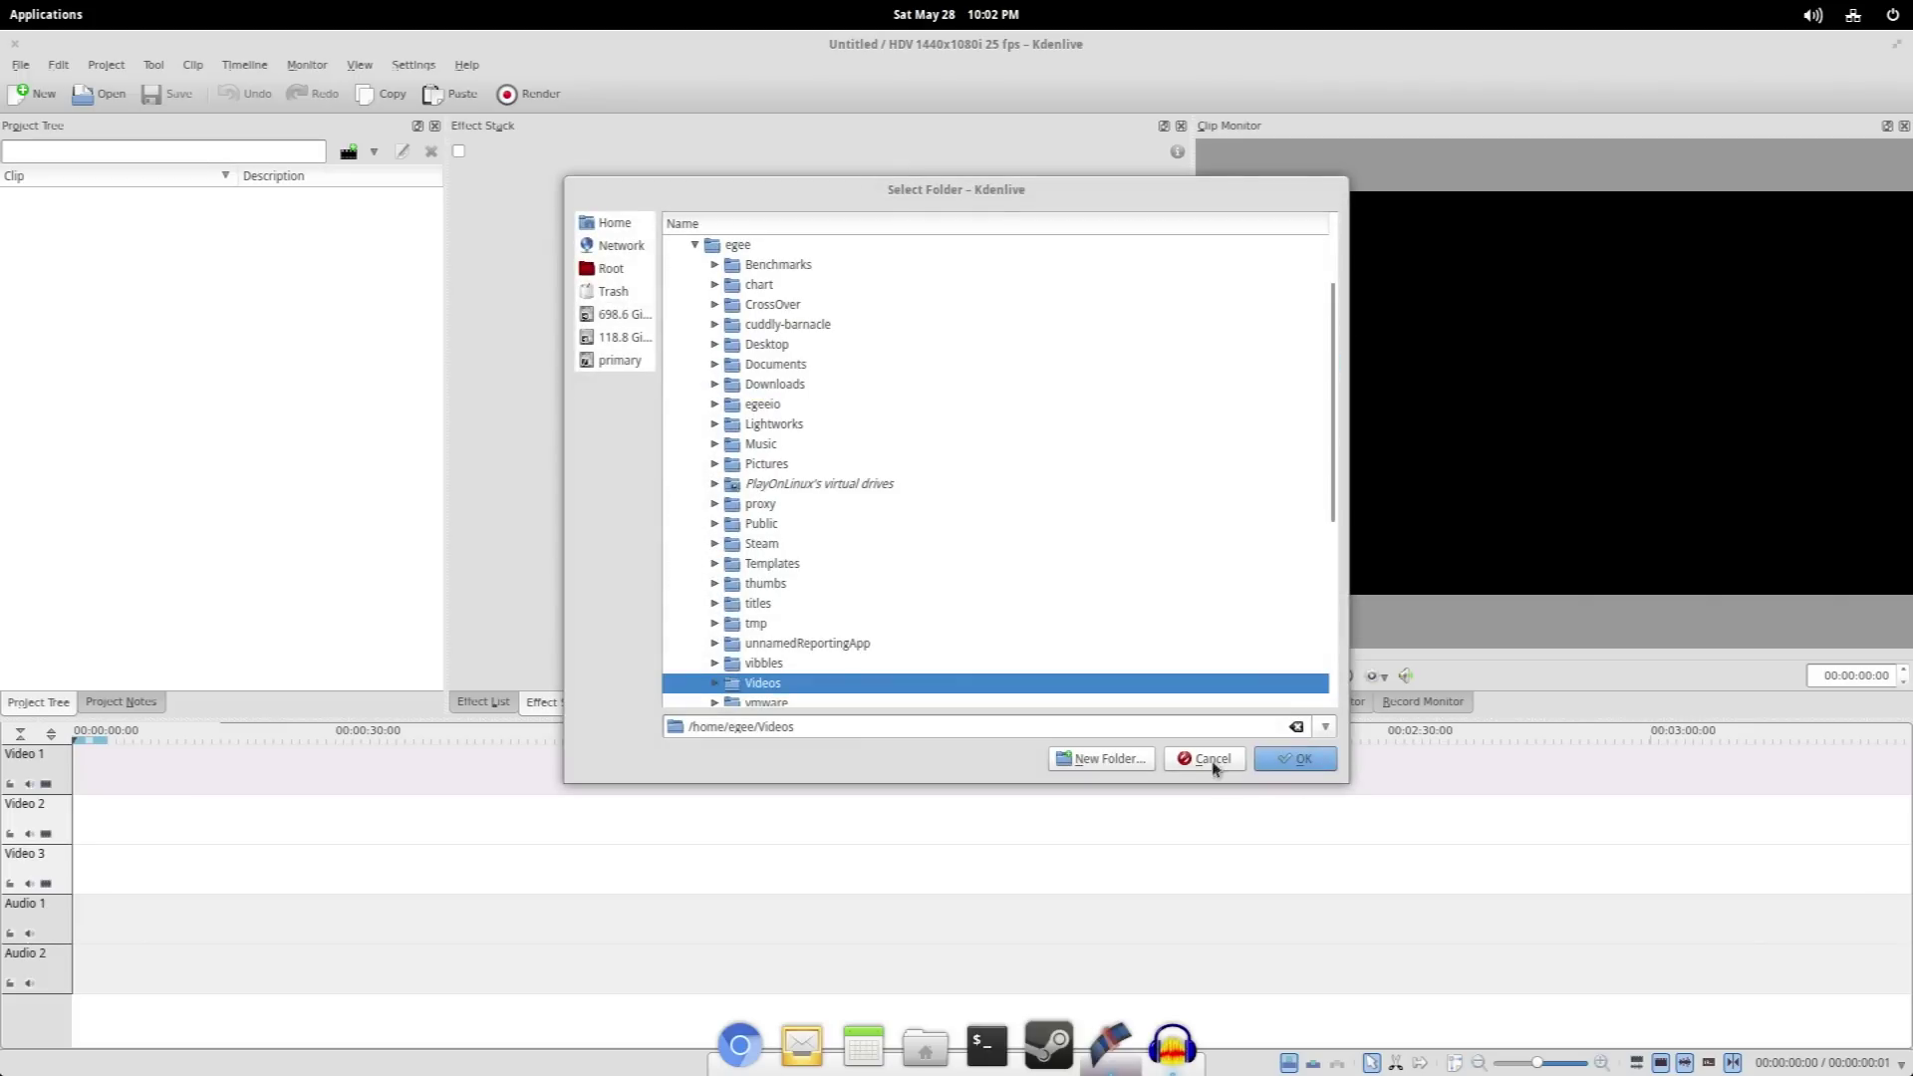
click(1211, 759)
click(1161, 551)
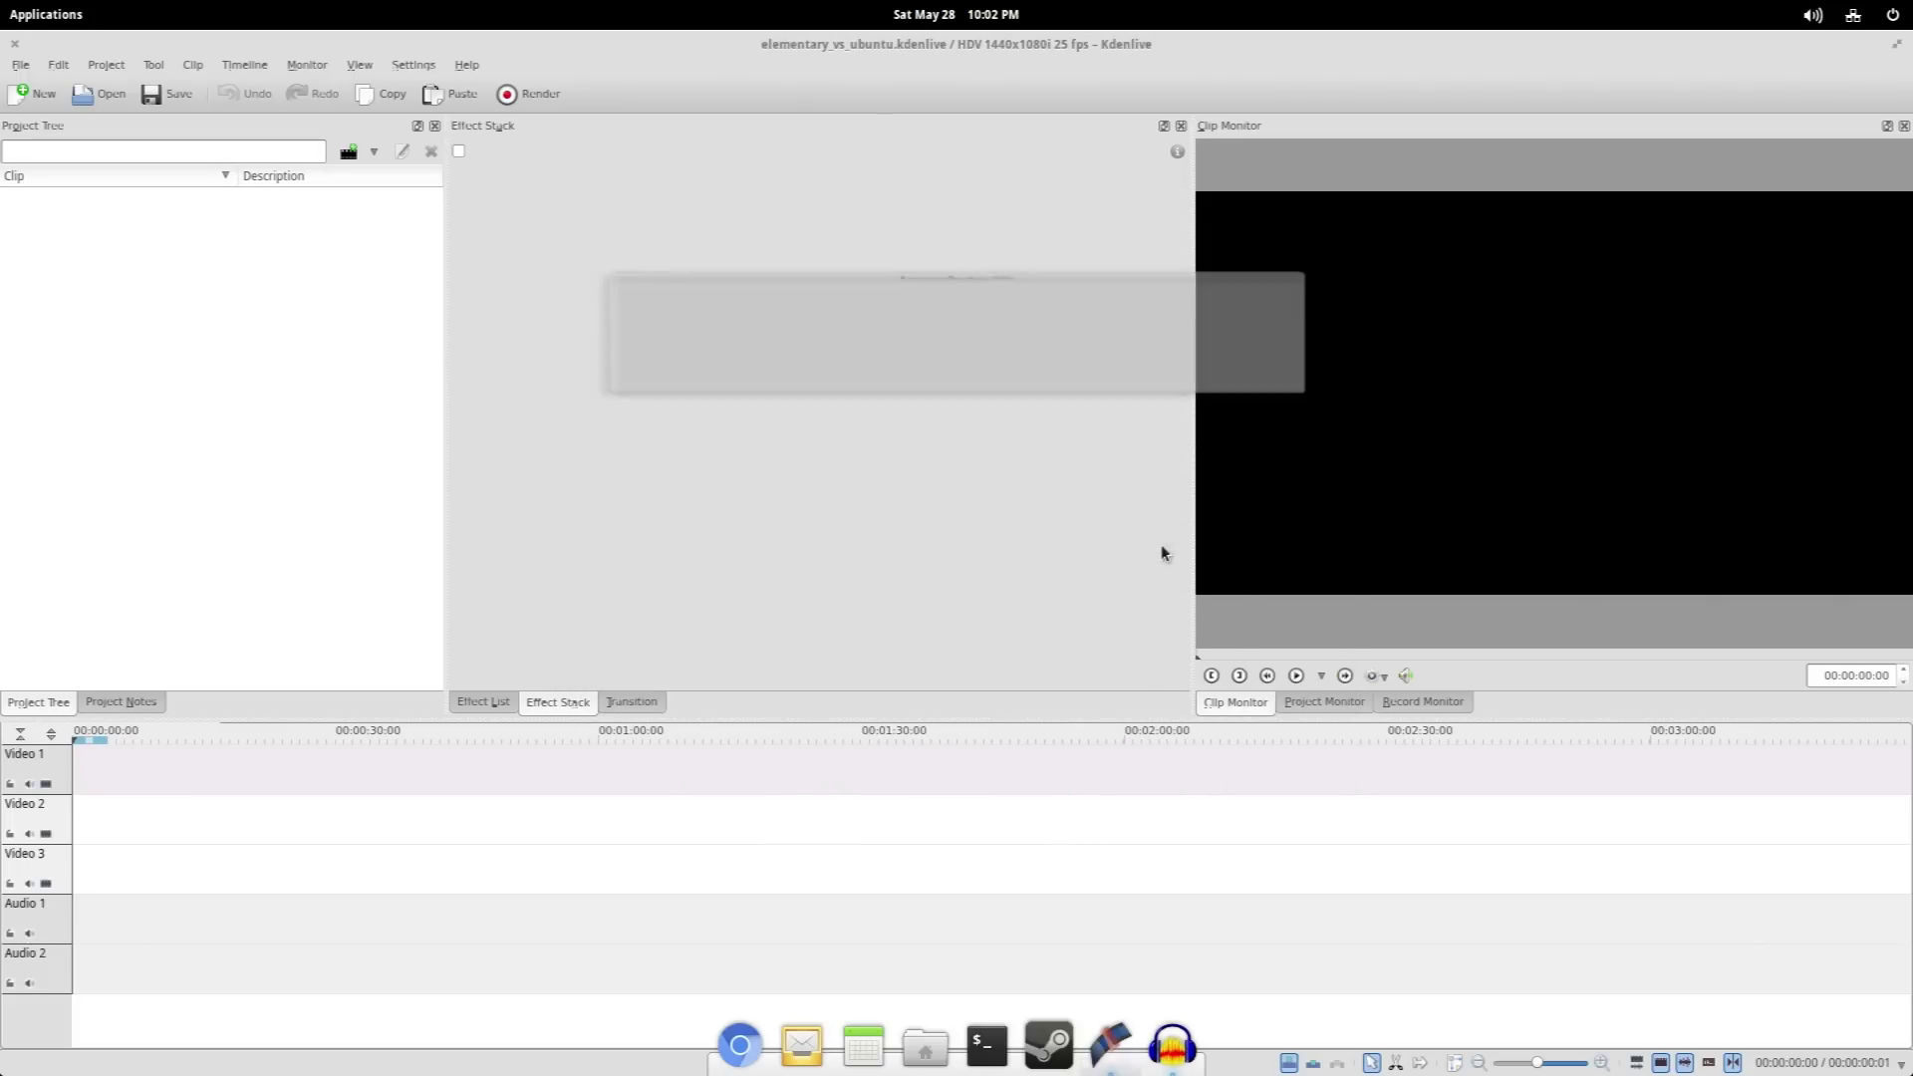
Open tr.kdenlive from Videos > tomb_raider_01 without saving, declining the backup offer after it fails
click(80, 91)
click(664, 350)
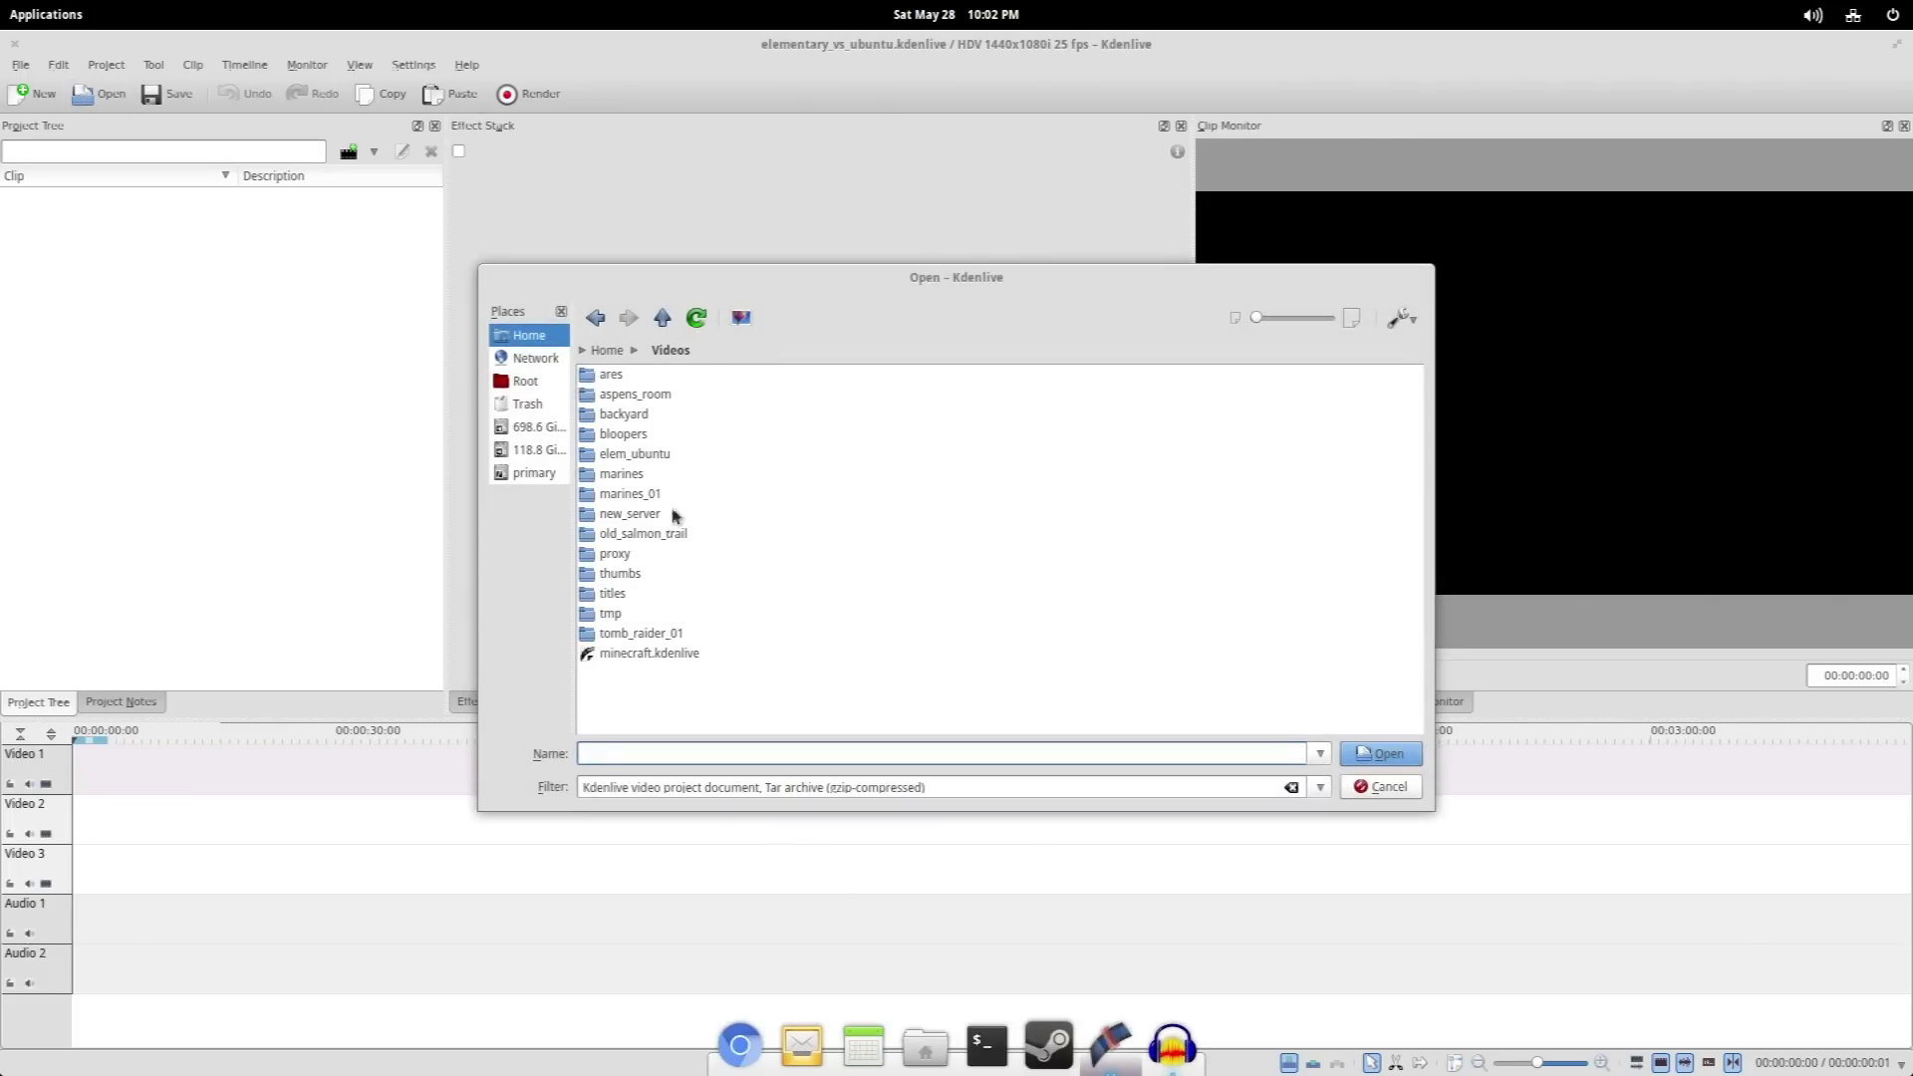
click(618, 635)
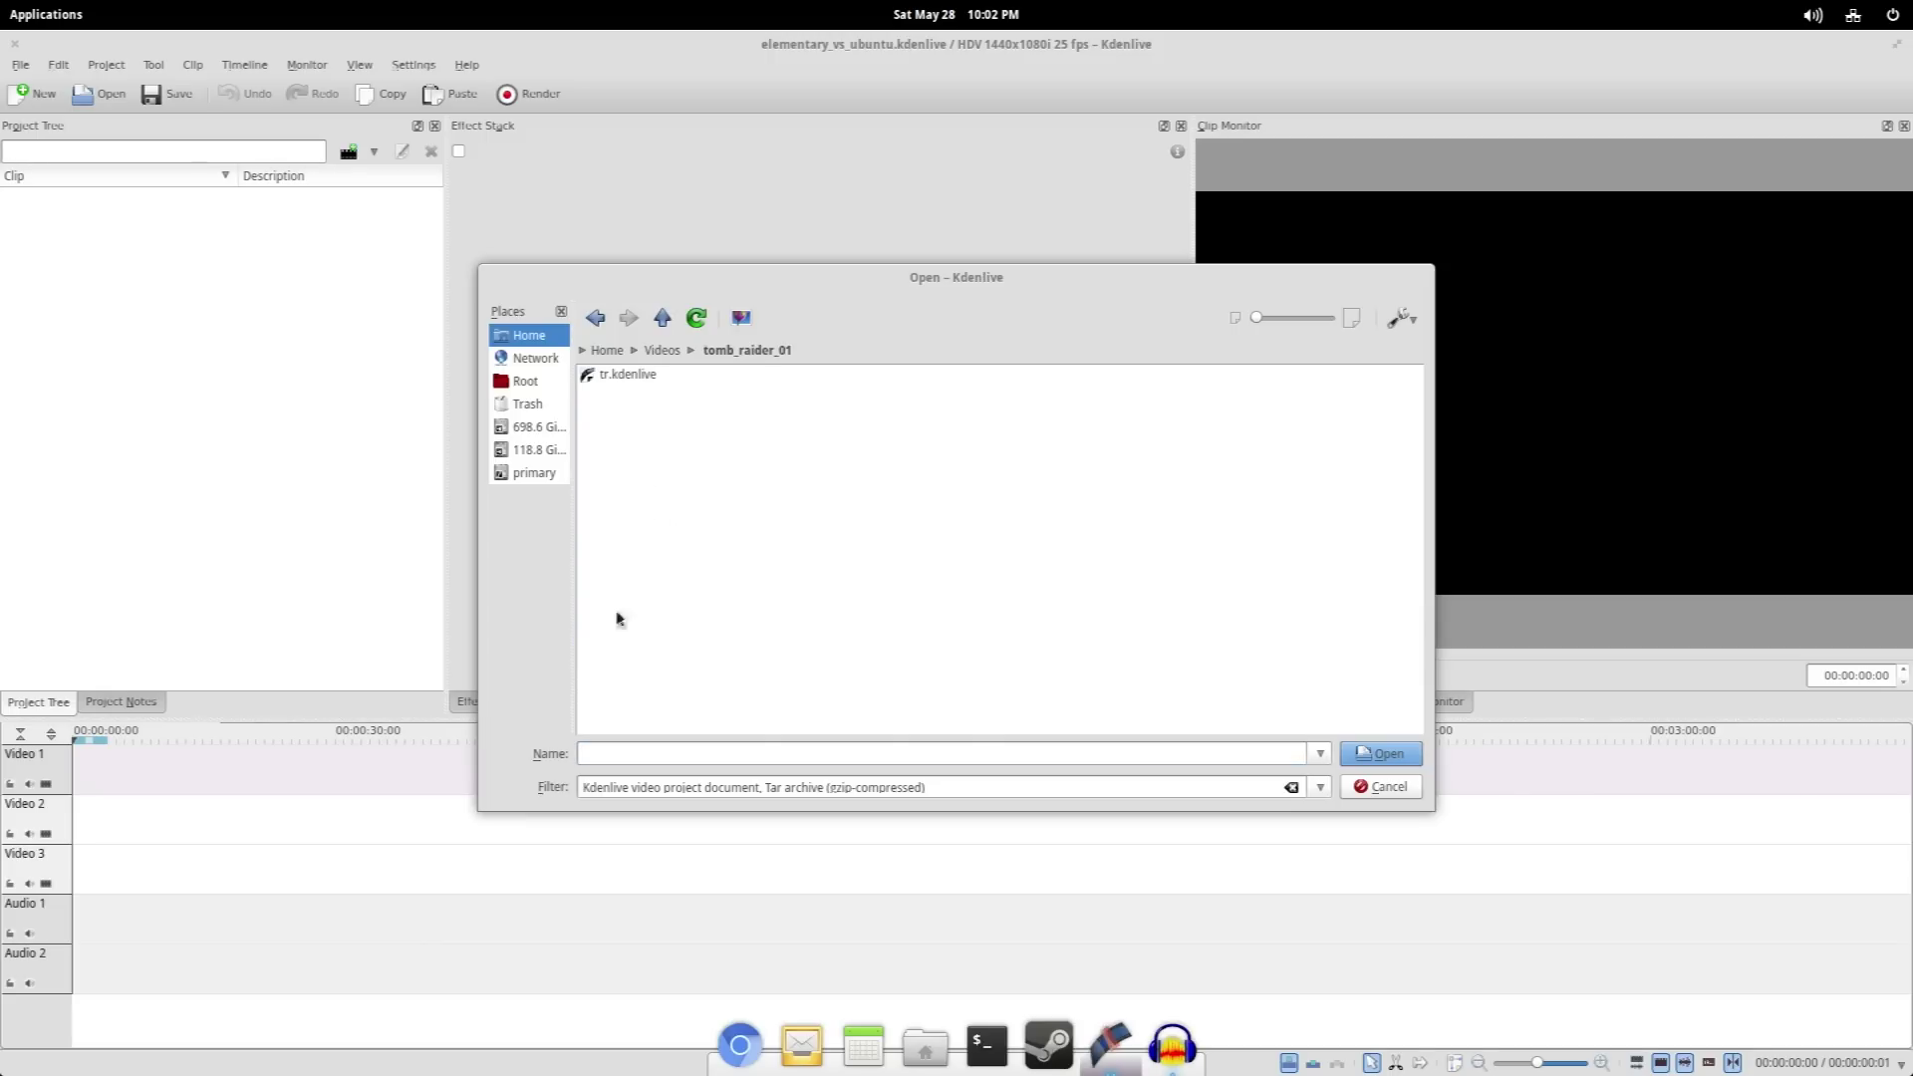
double_click(629, 374)
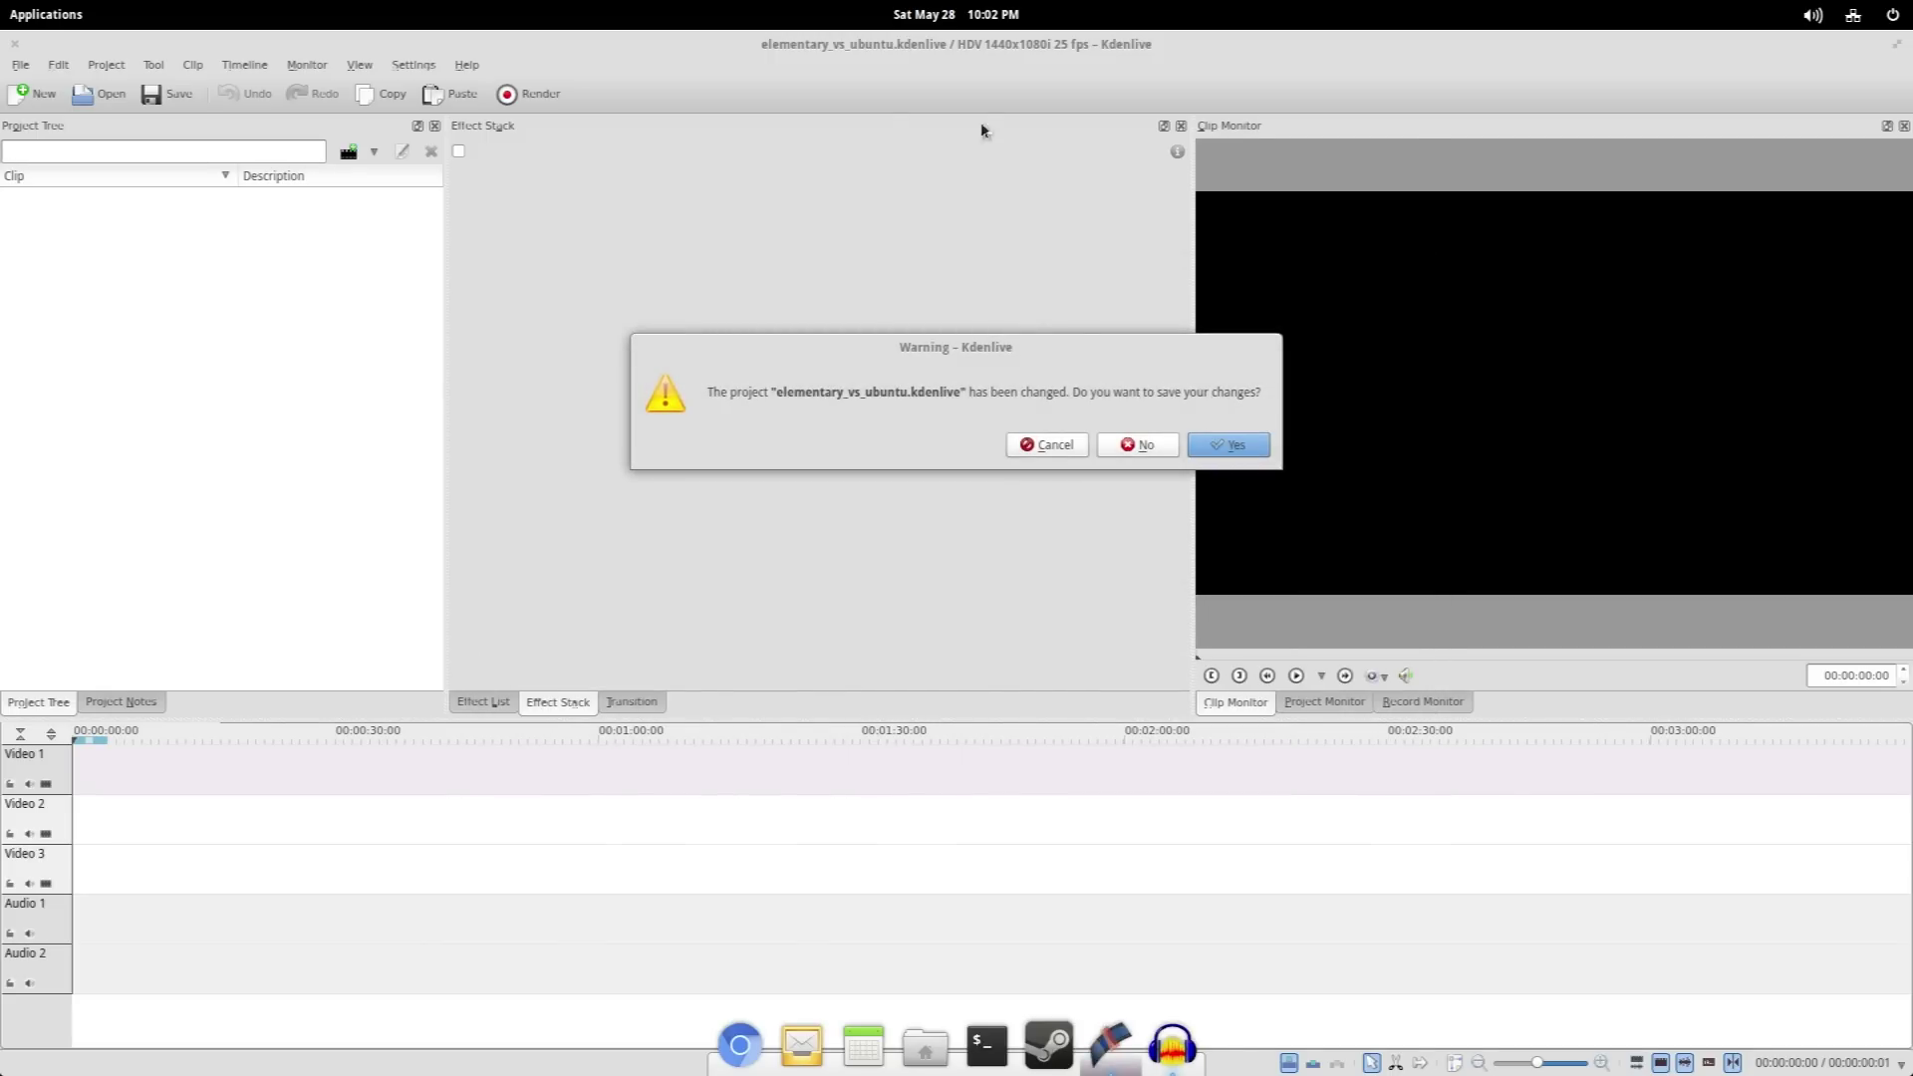
click(1141, 446)
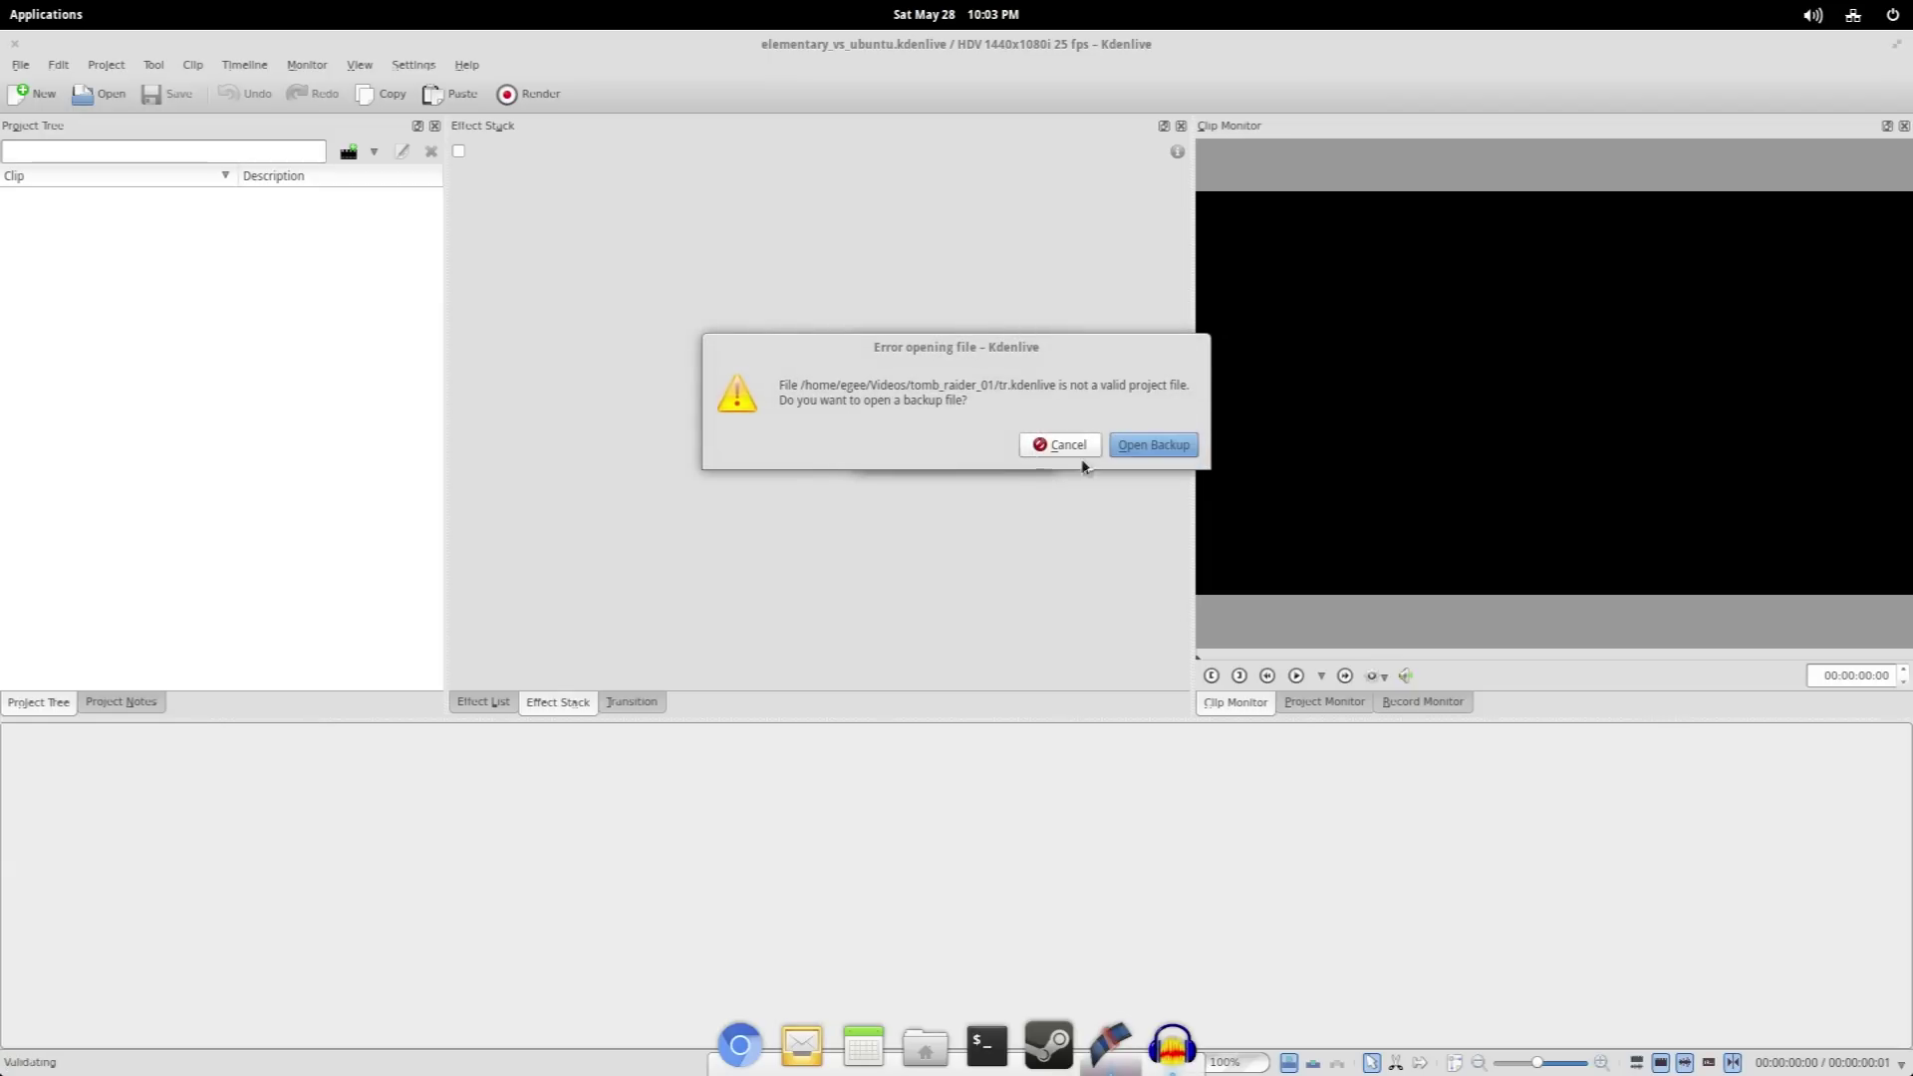
click(1080, 442)
Check the version in Help > About Kdenlive, then open the Kdenlive handbook
click(467, 63)
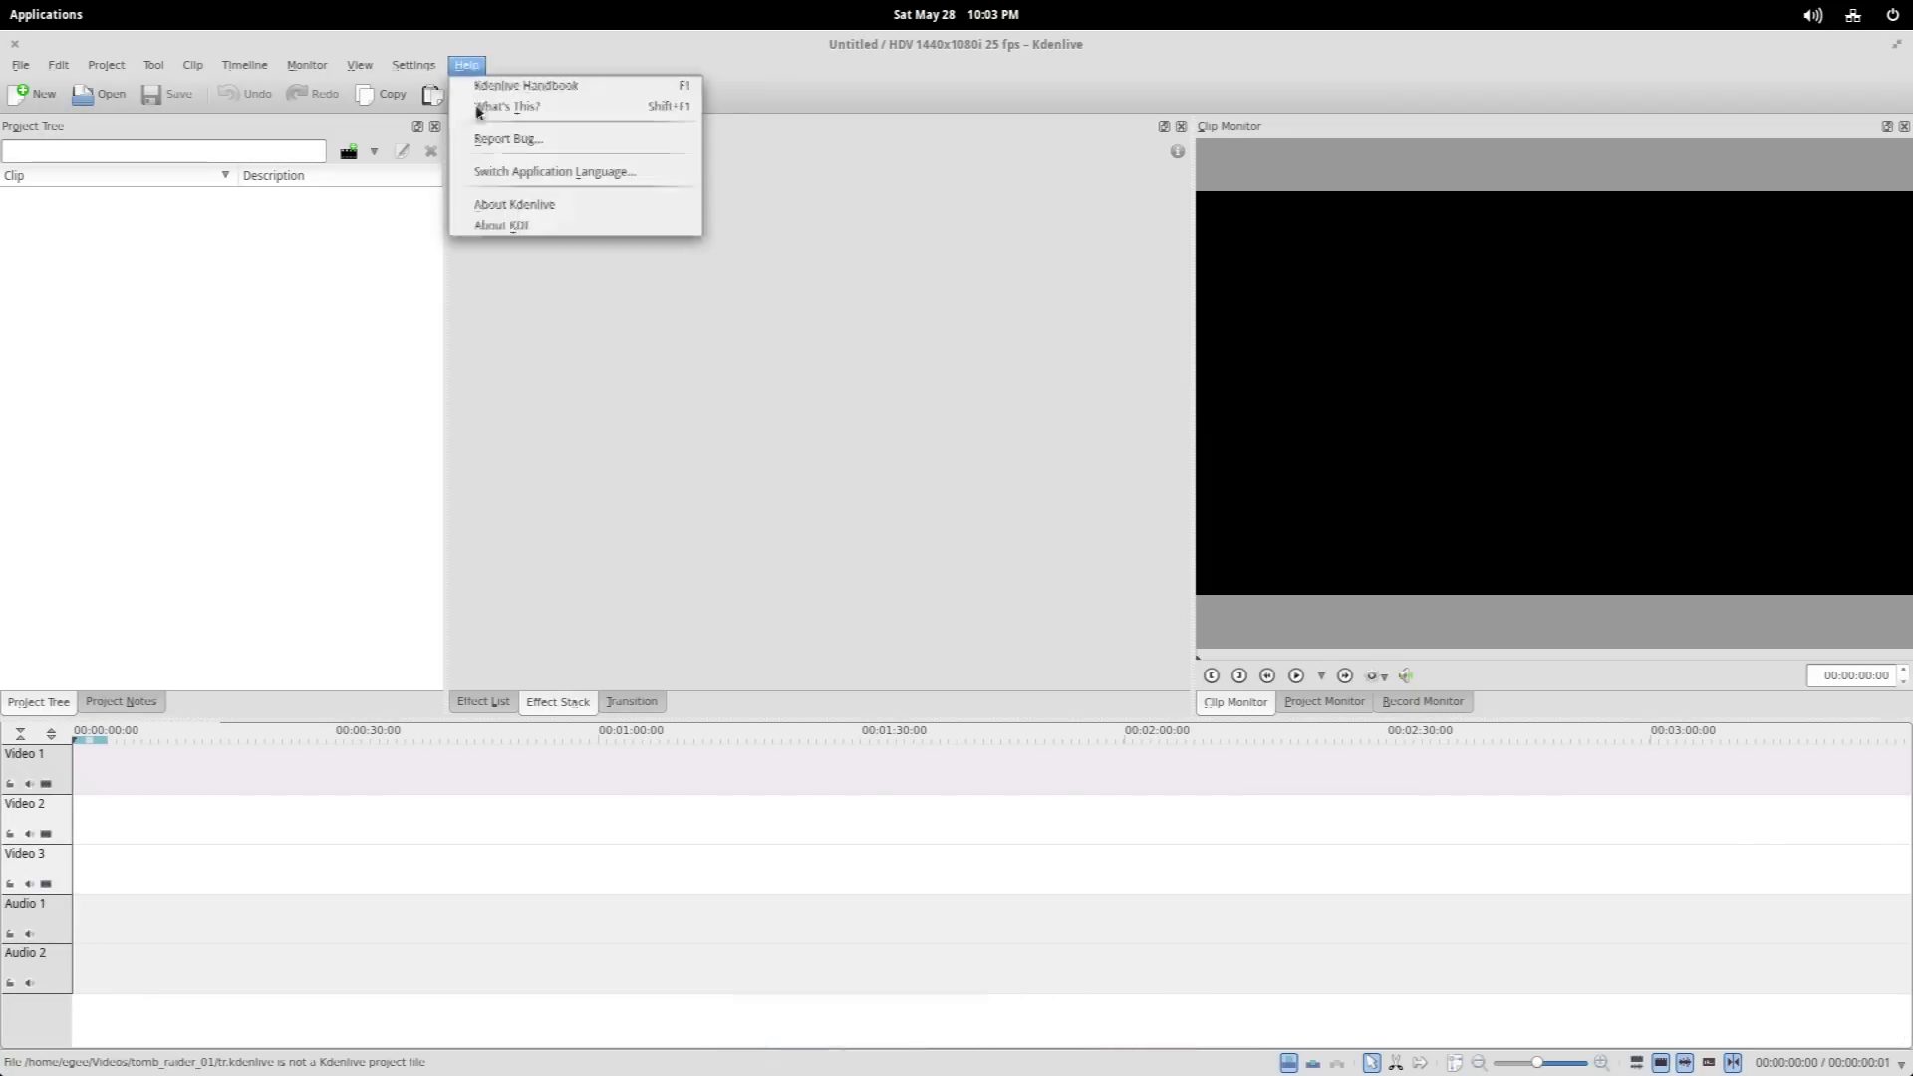
click(519, 203)
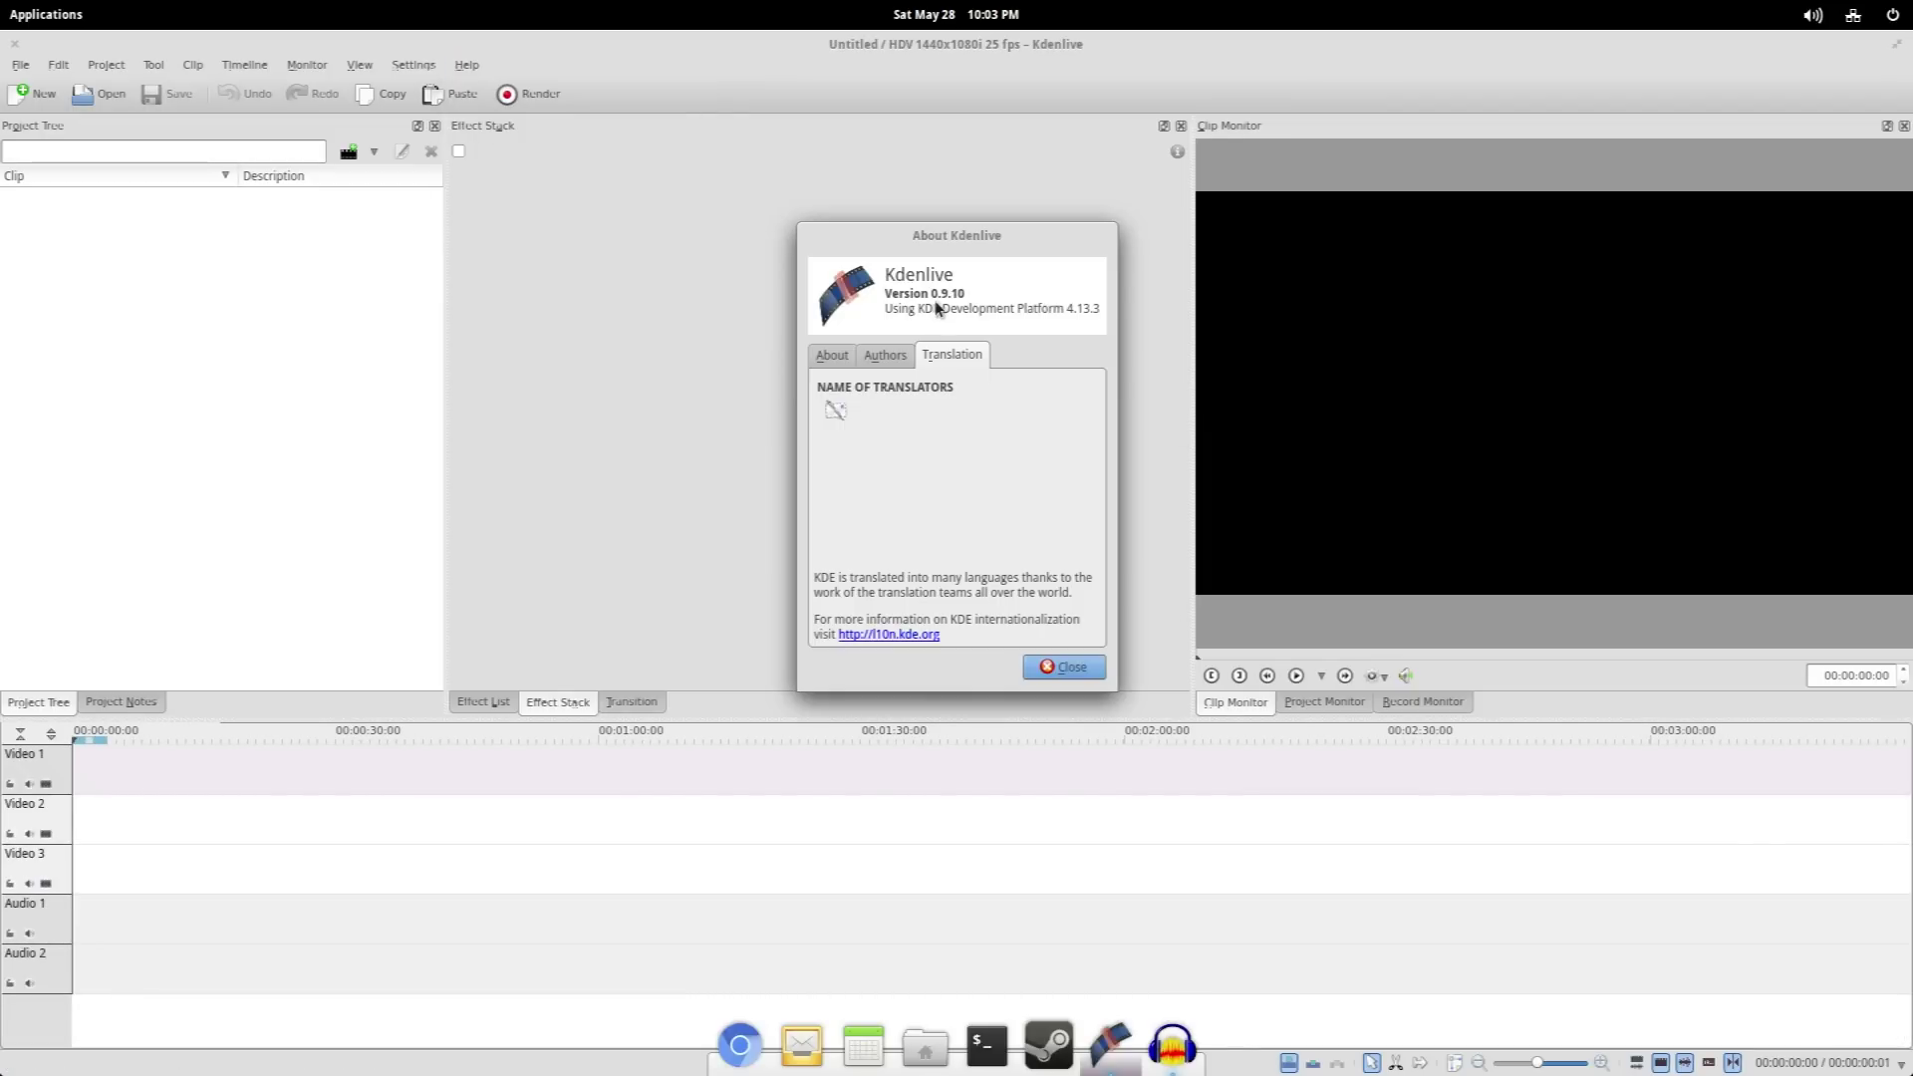
click(1064, 669)
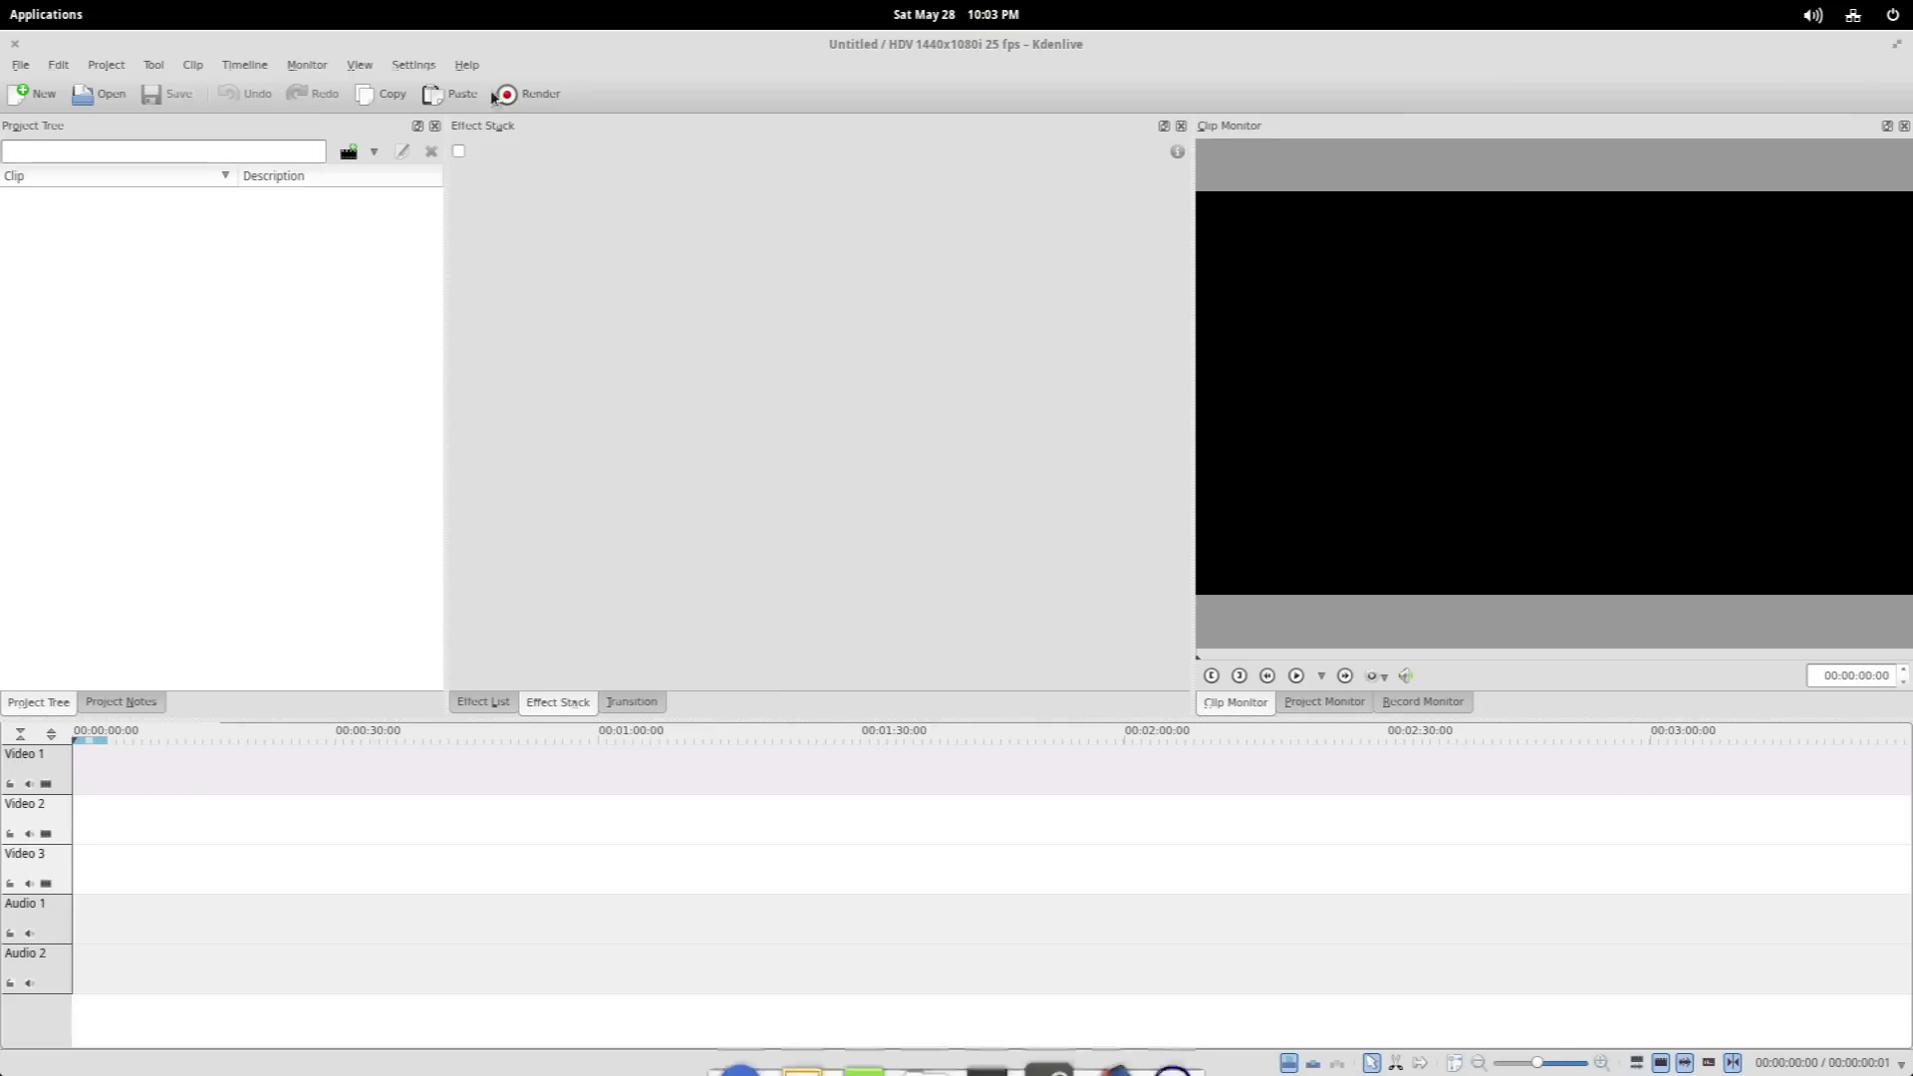
click(468, 61)
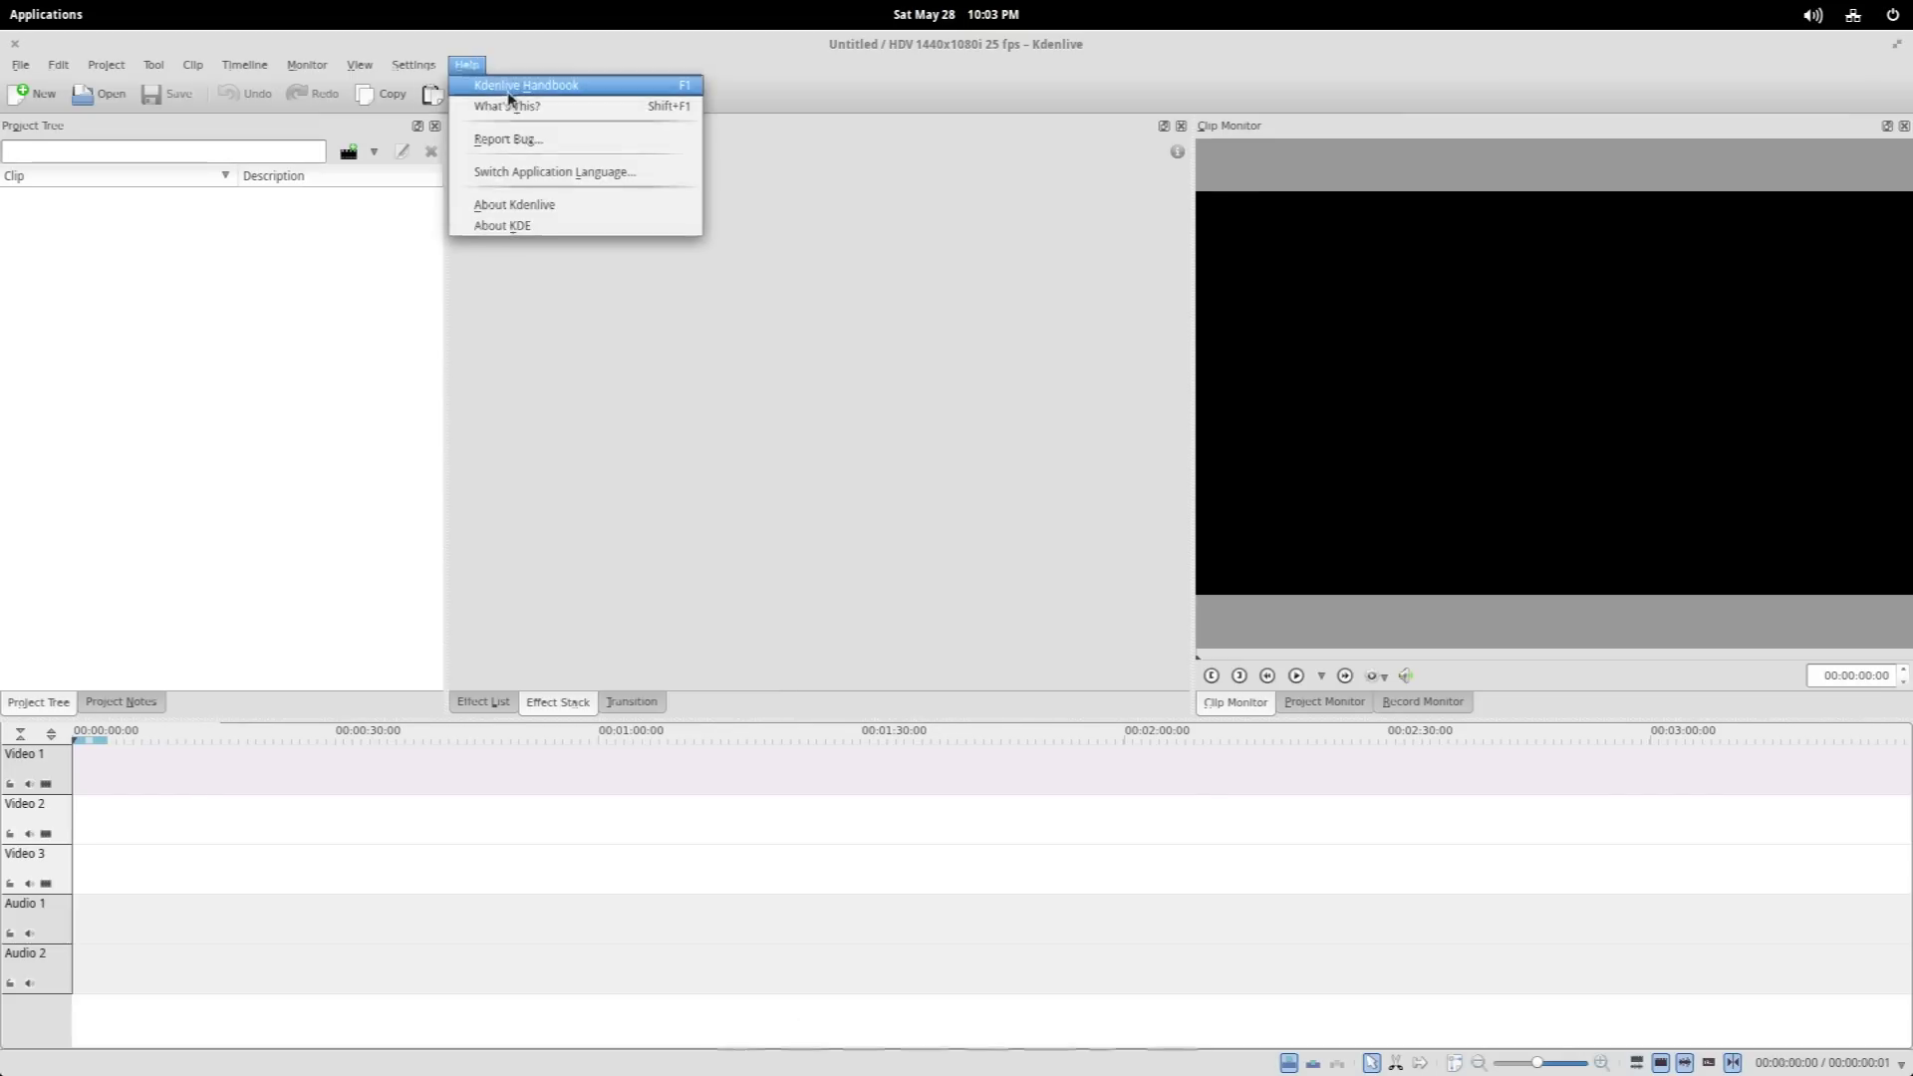
click(506, 87)
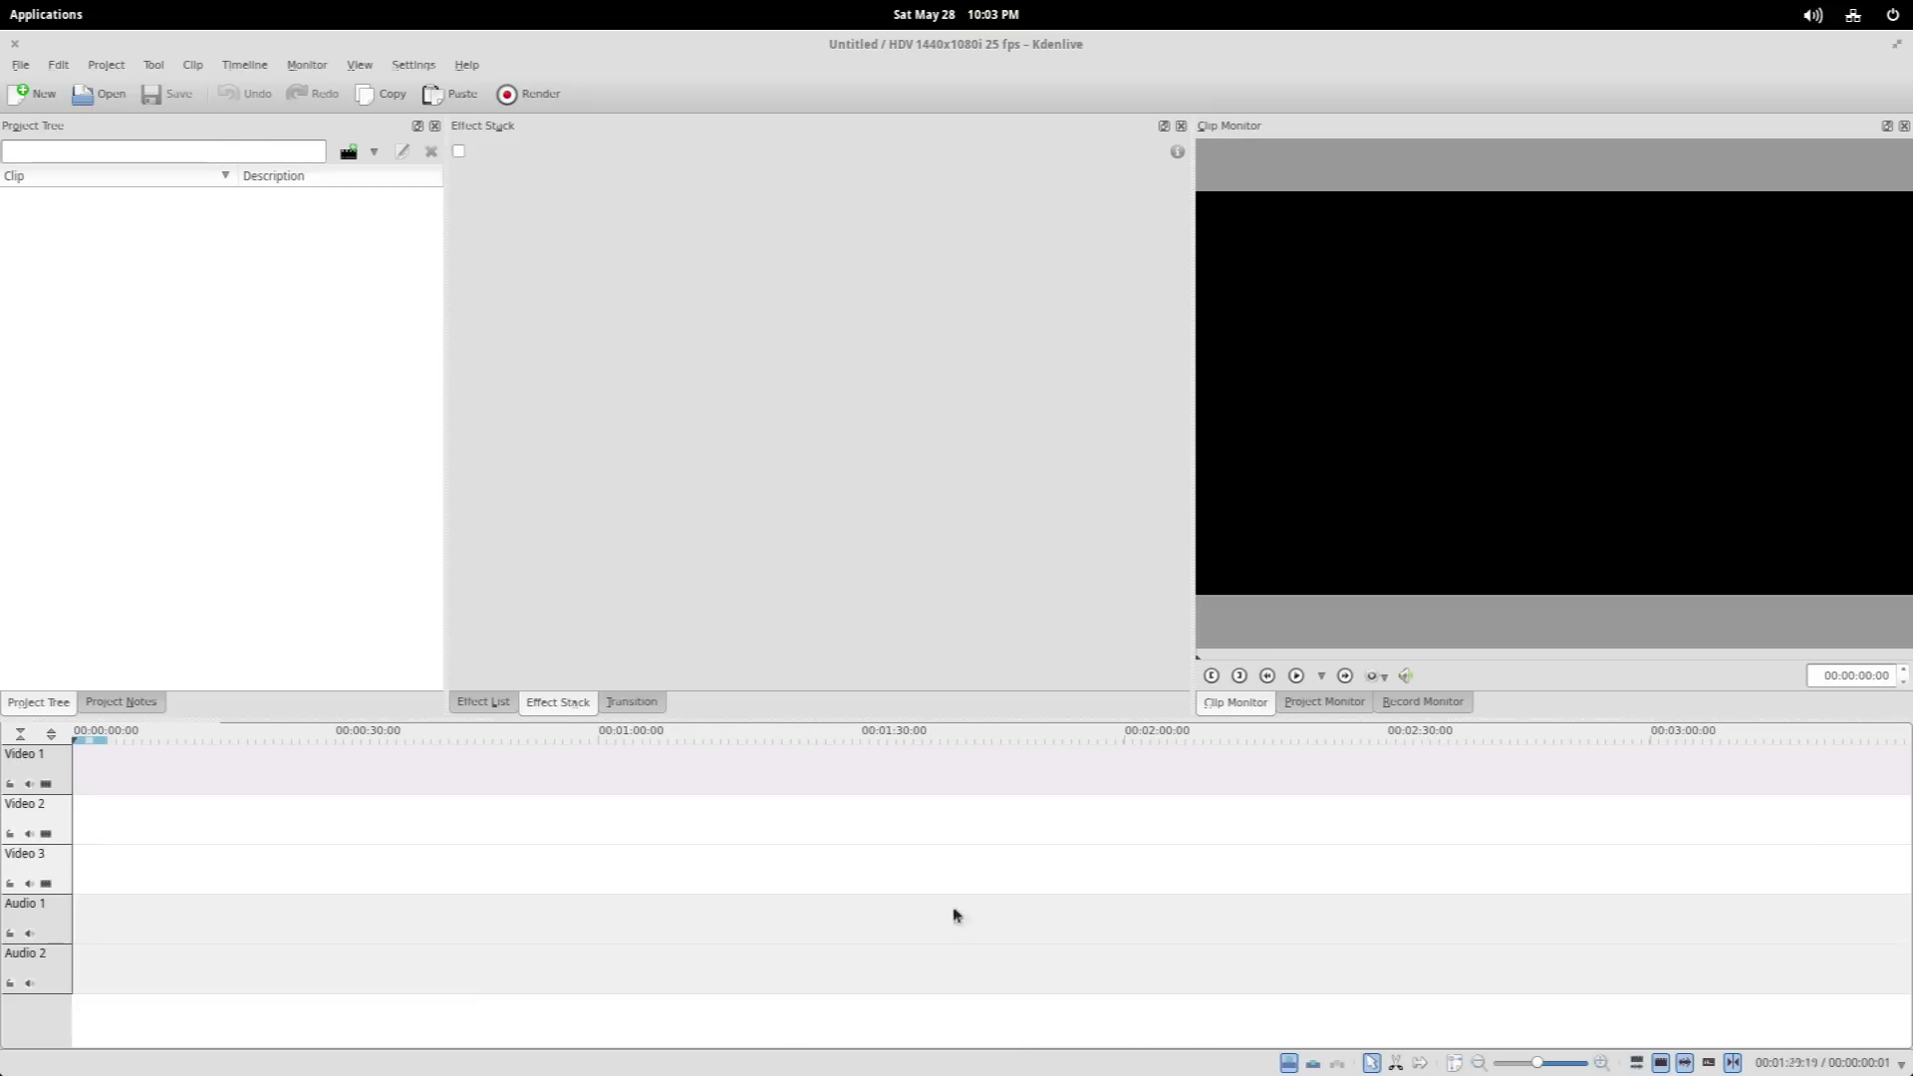
In the Files manager, browse from Home to Videos > elem_ubuntu
mouse_move(984, 1070)
click(925, 1068)
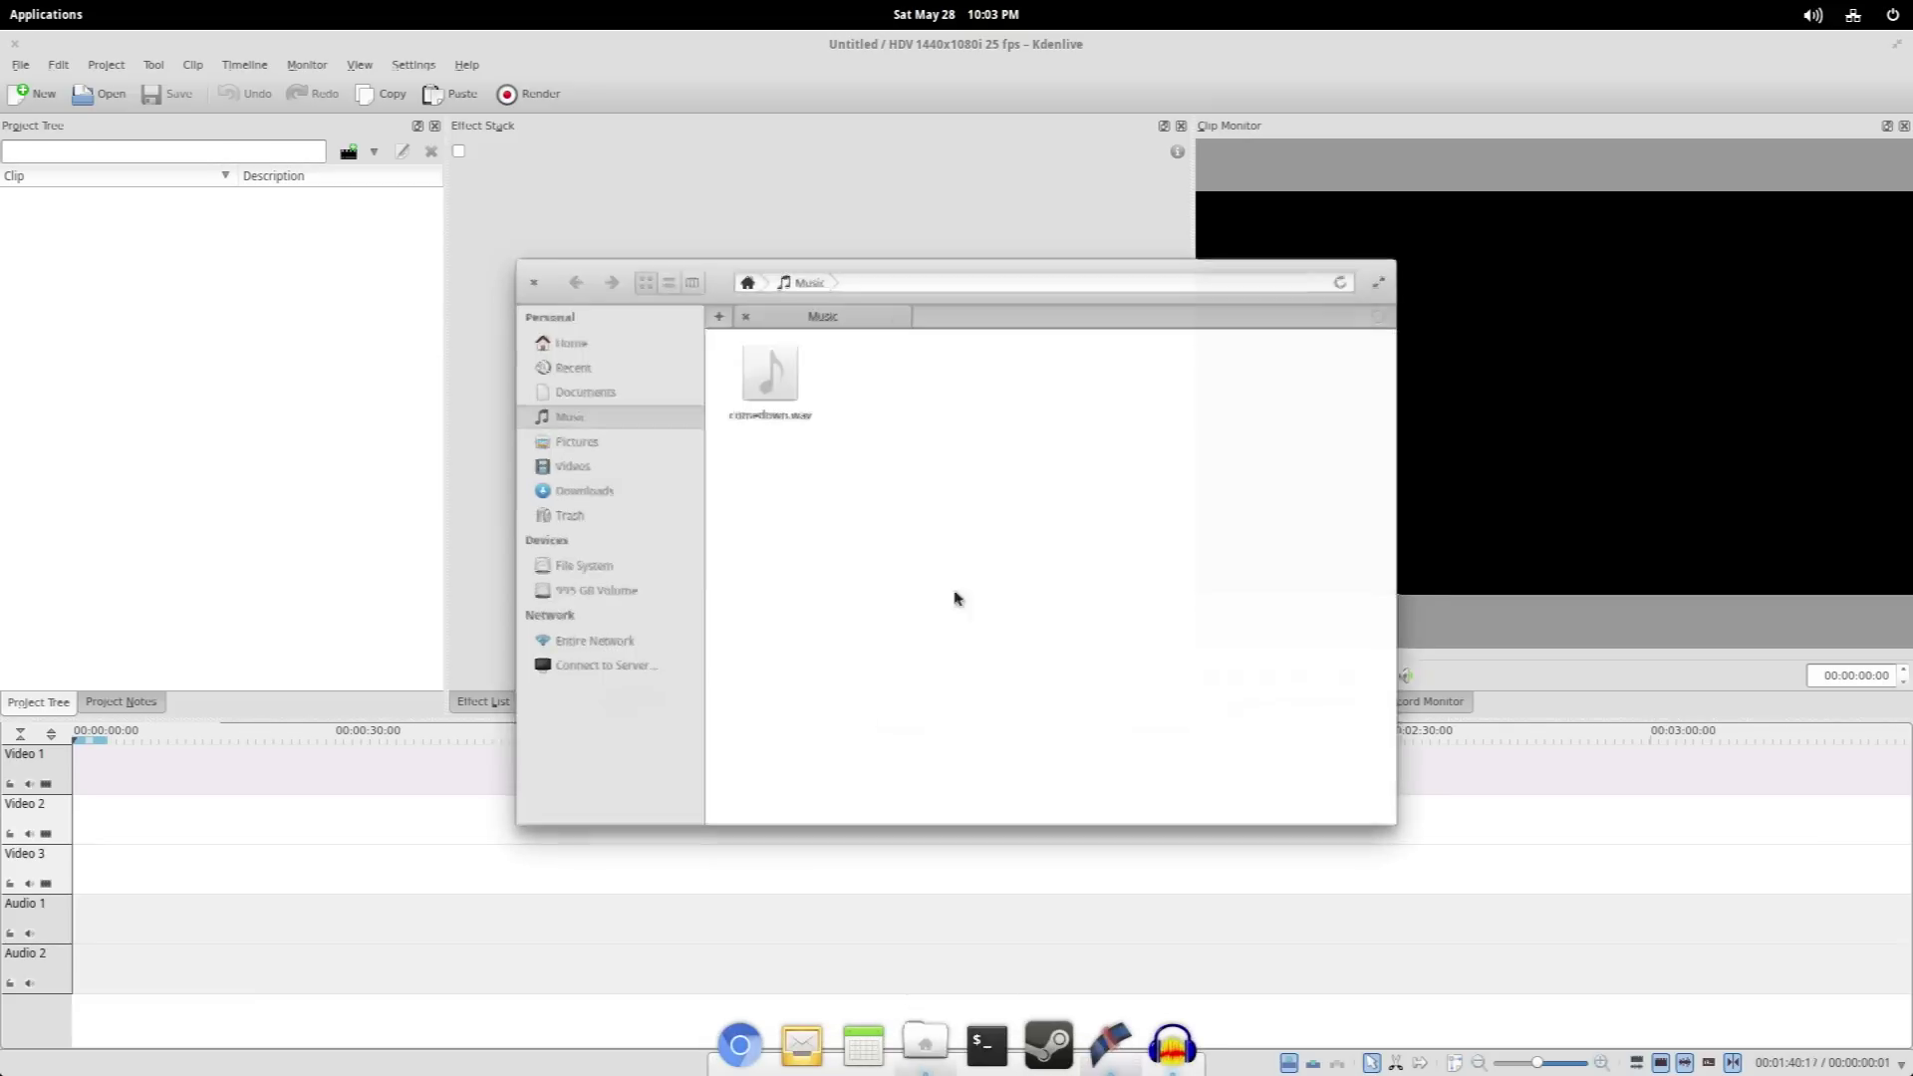
click(567, 339)
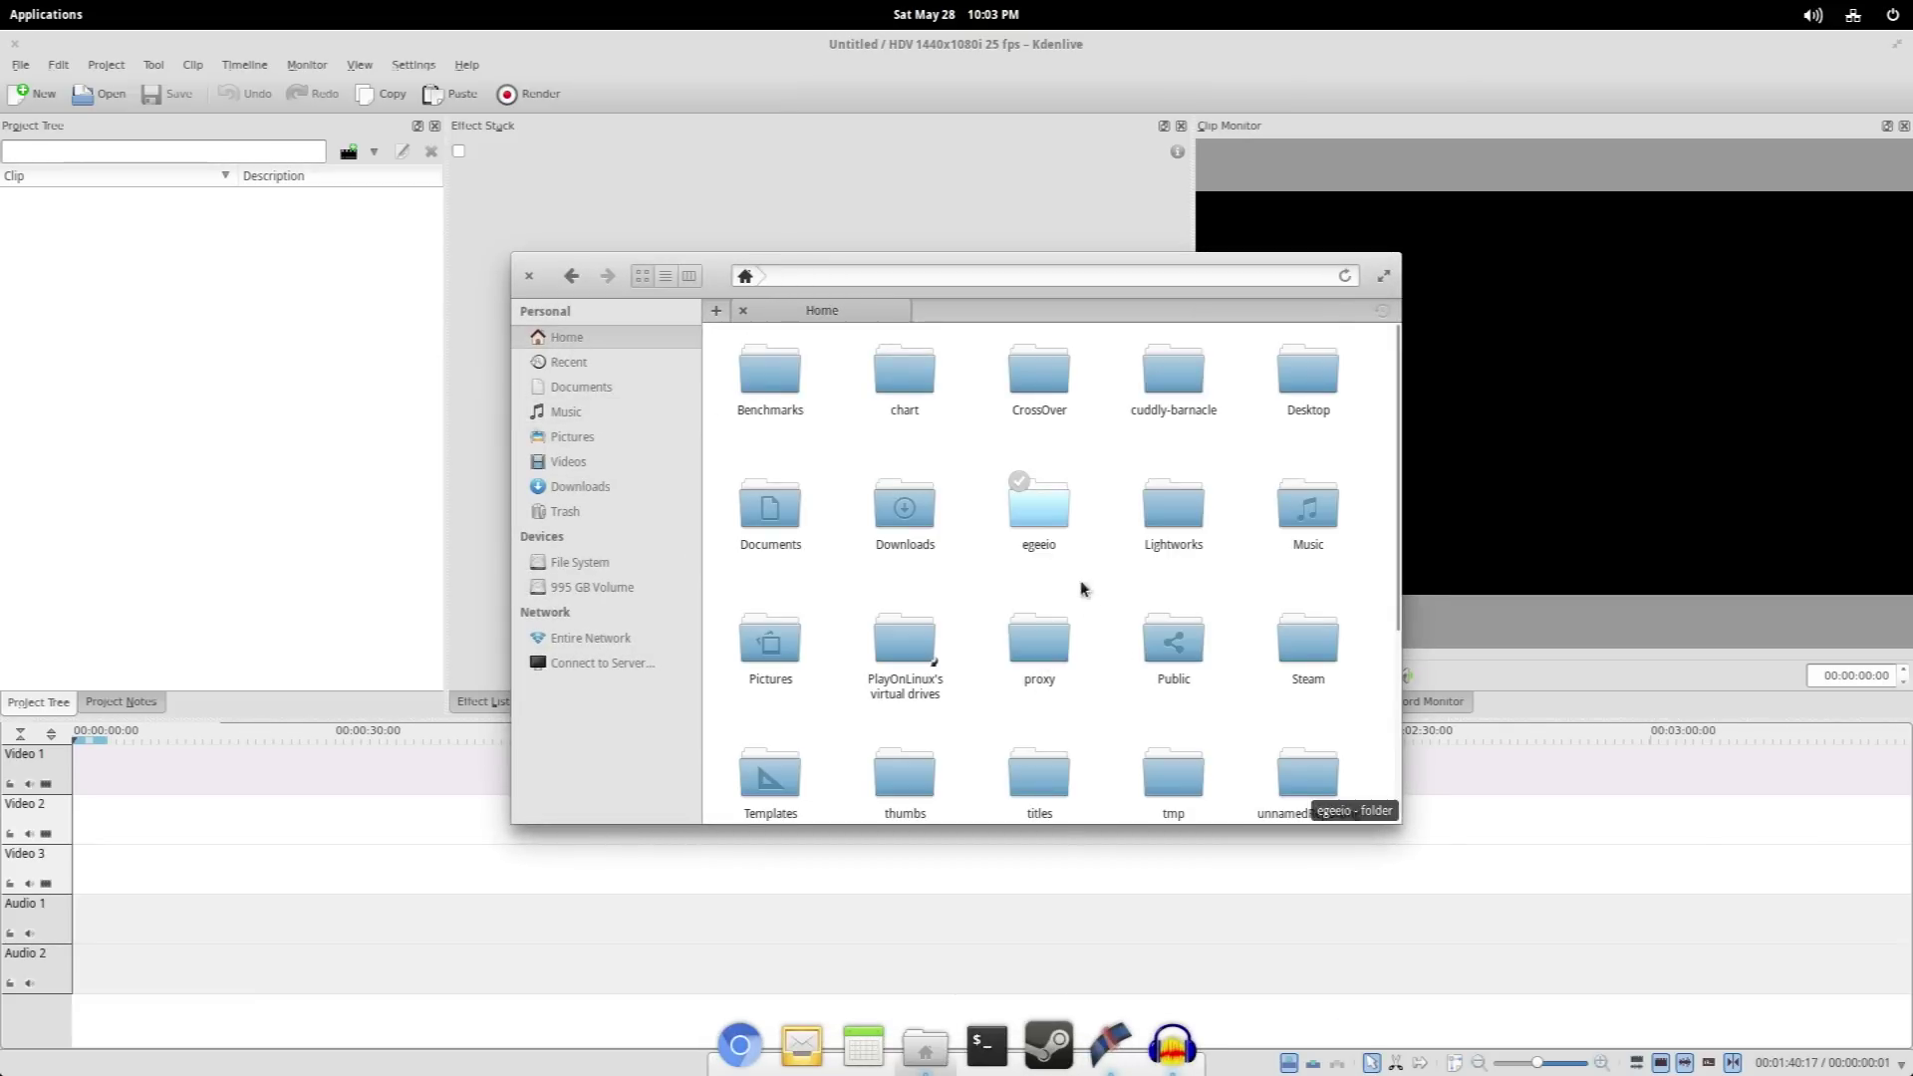
scroll(1089, 747, down, 2)
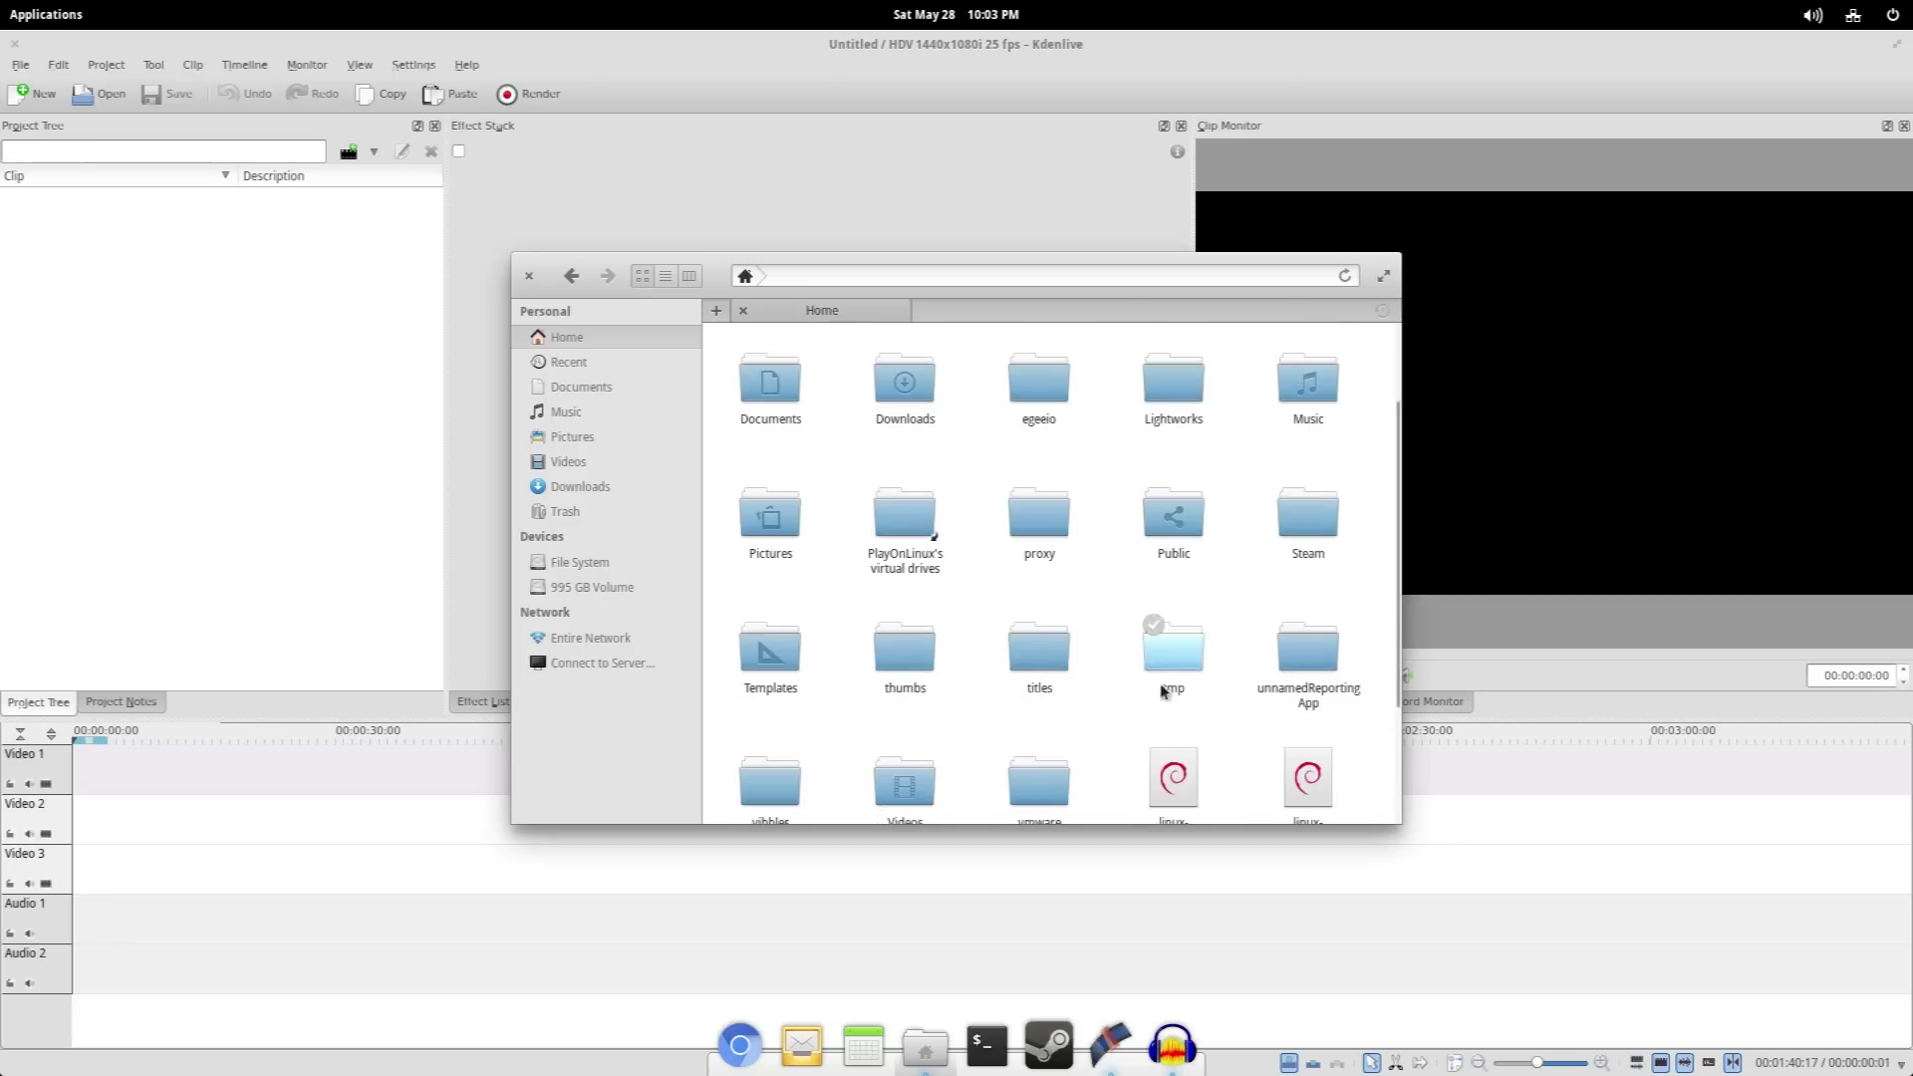
scroll(1026, 757, down, 2)
double_click(904, 601)
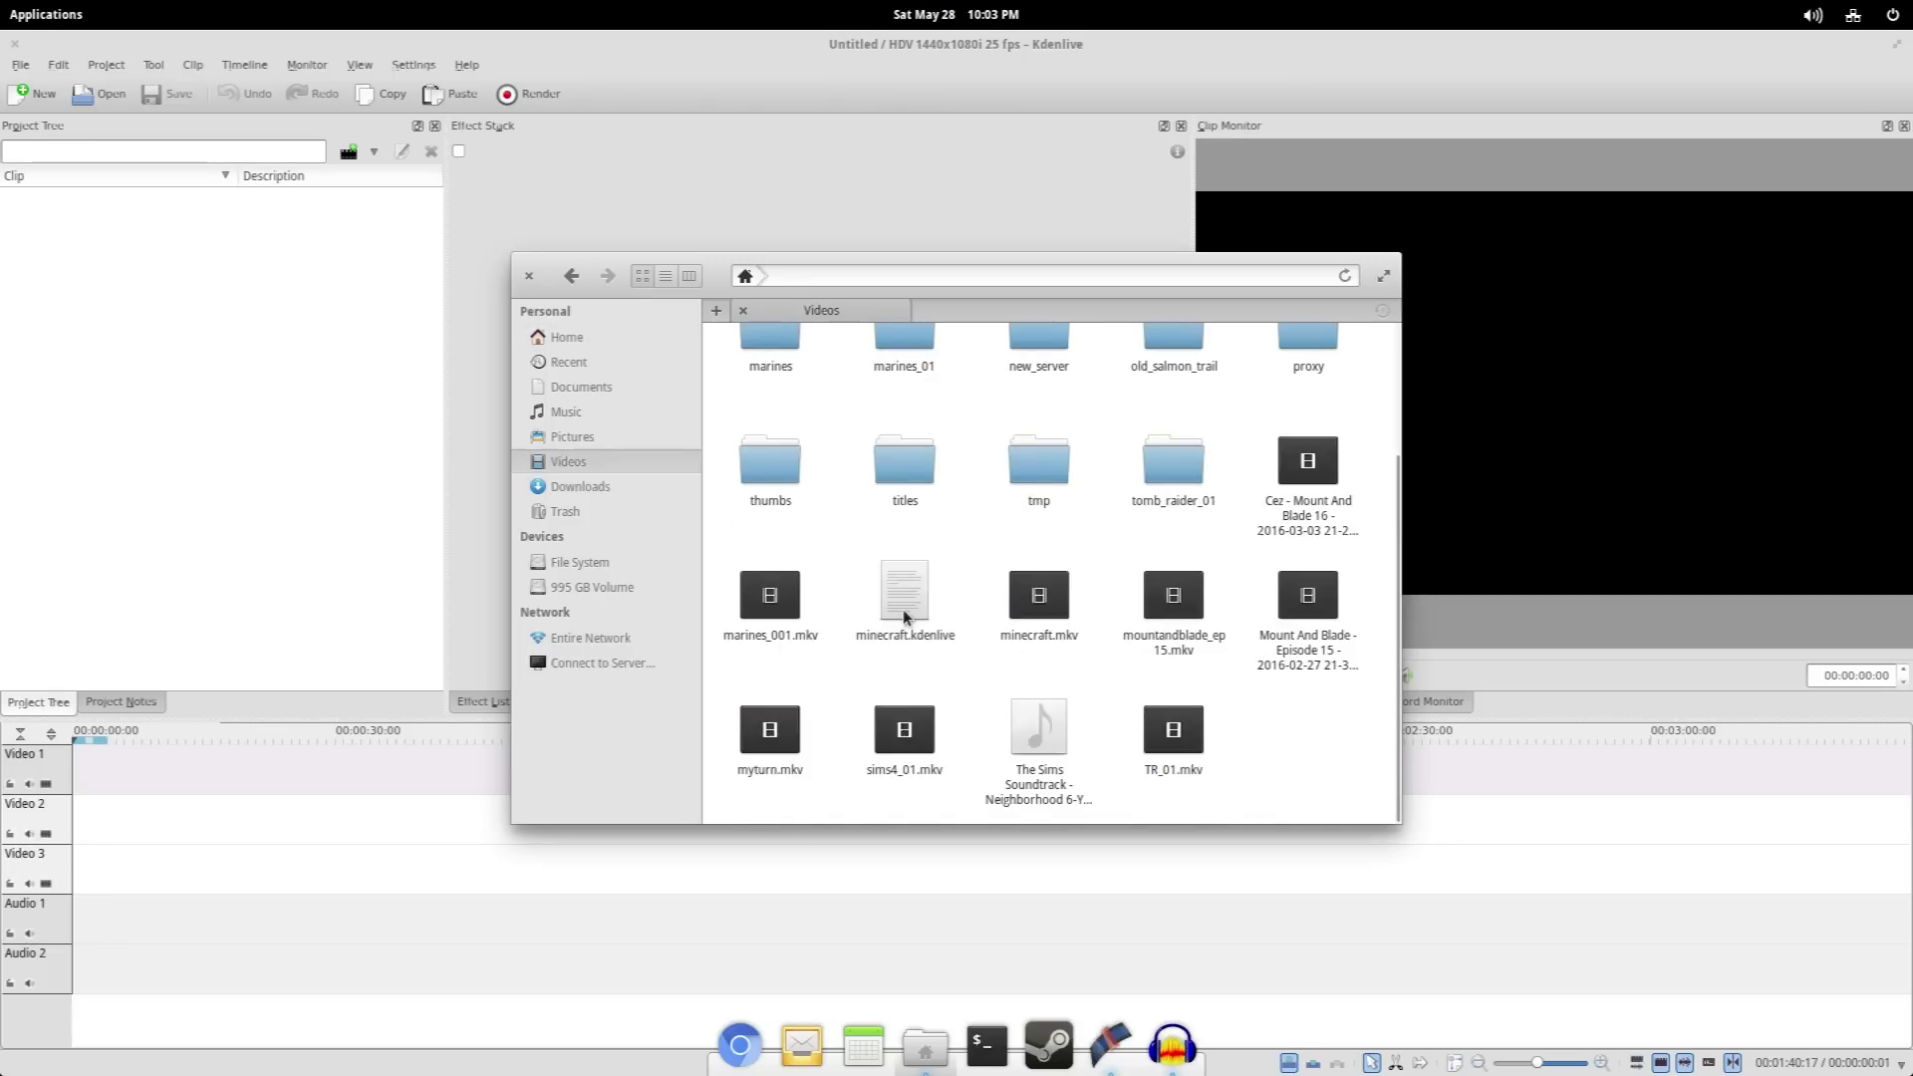
scroll(858, 543, up, 1)
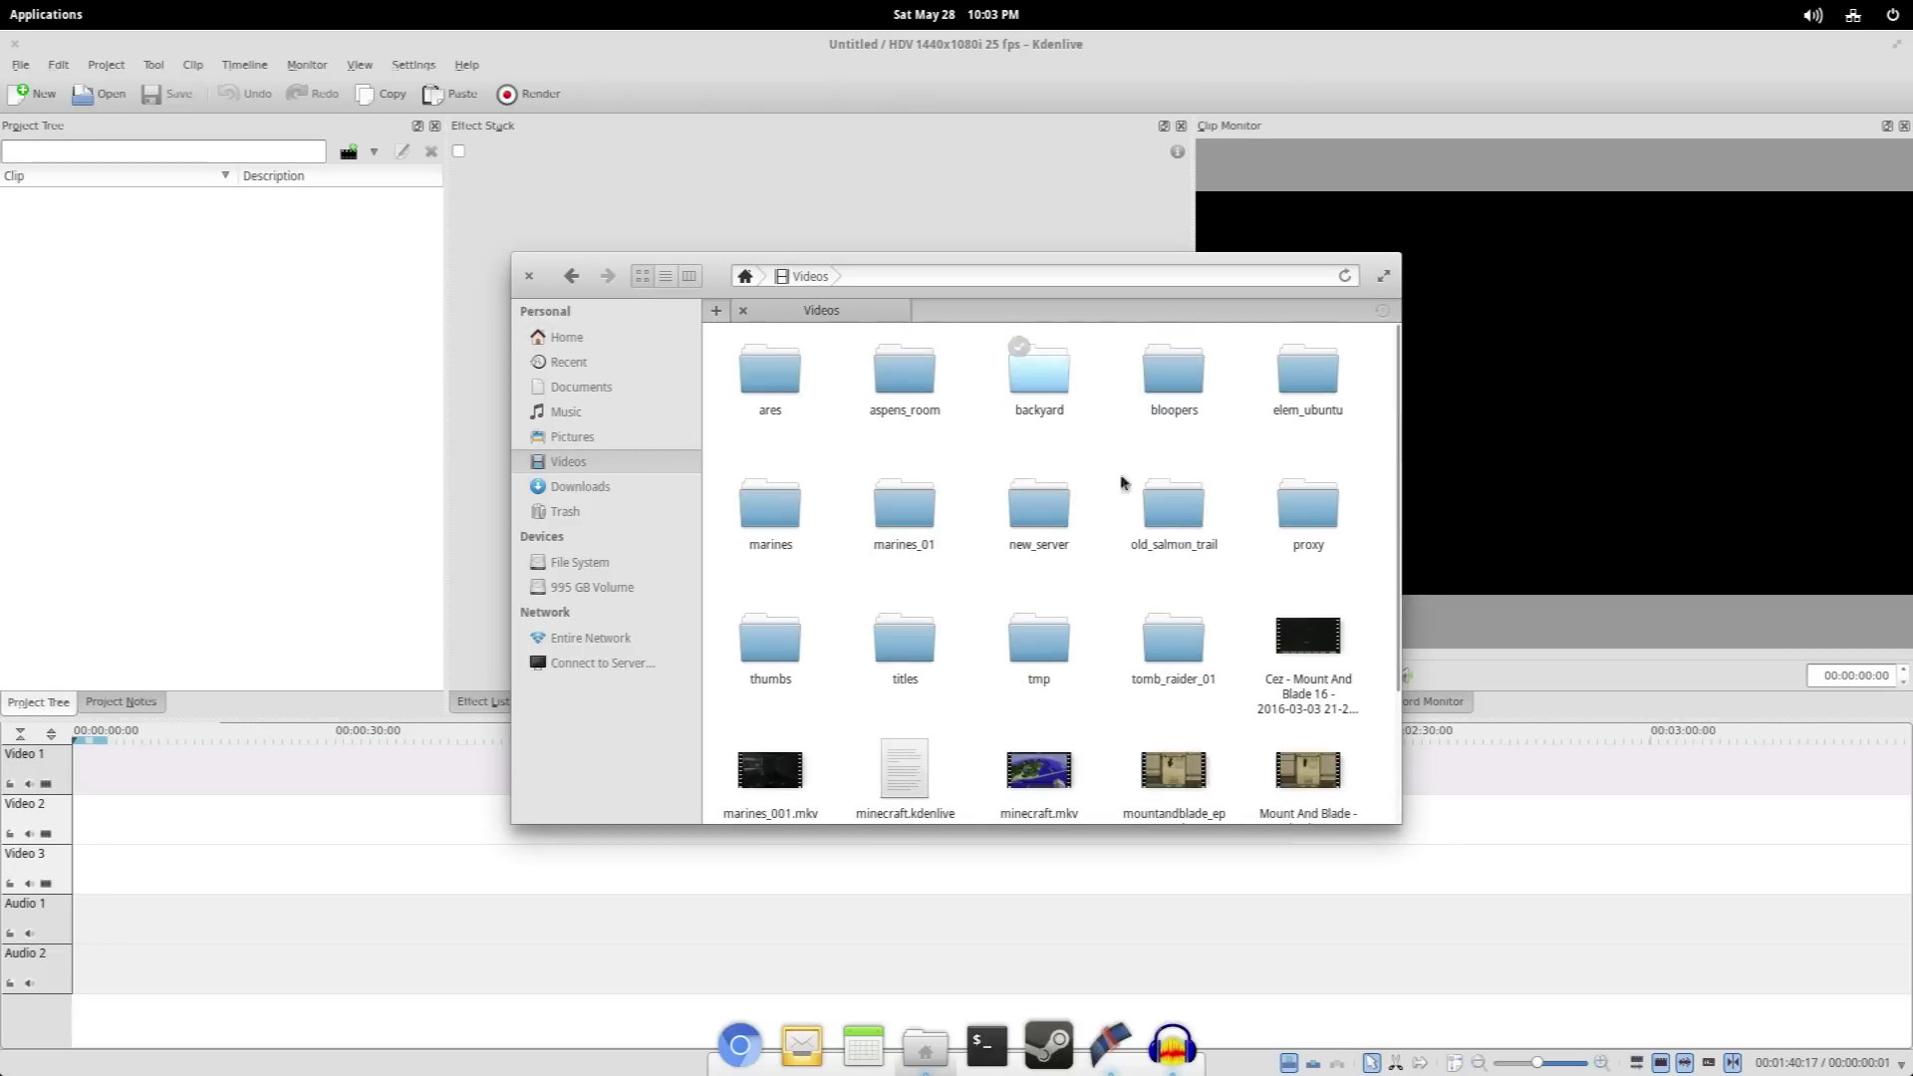
double_click(1307, 377)
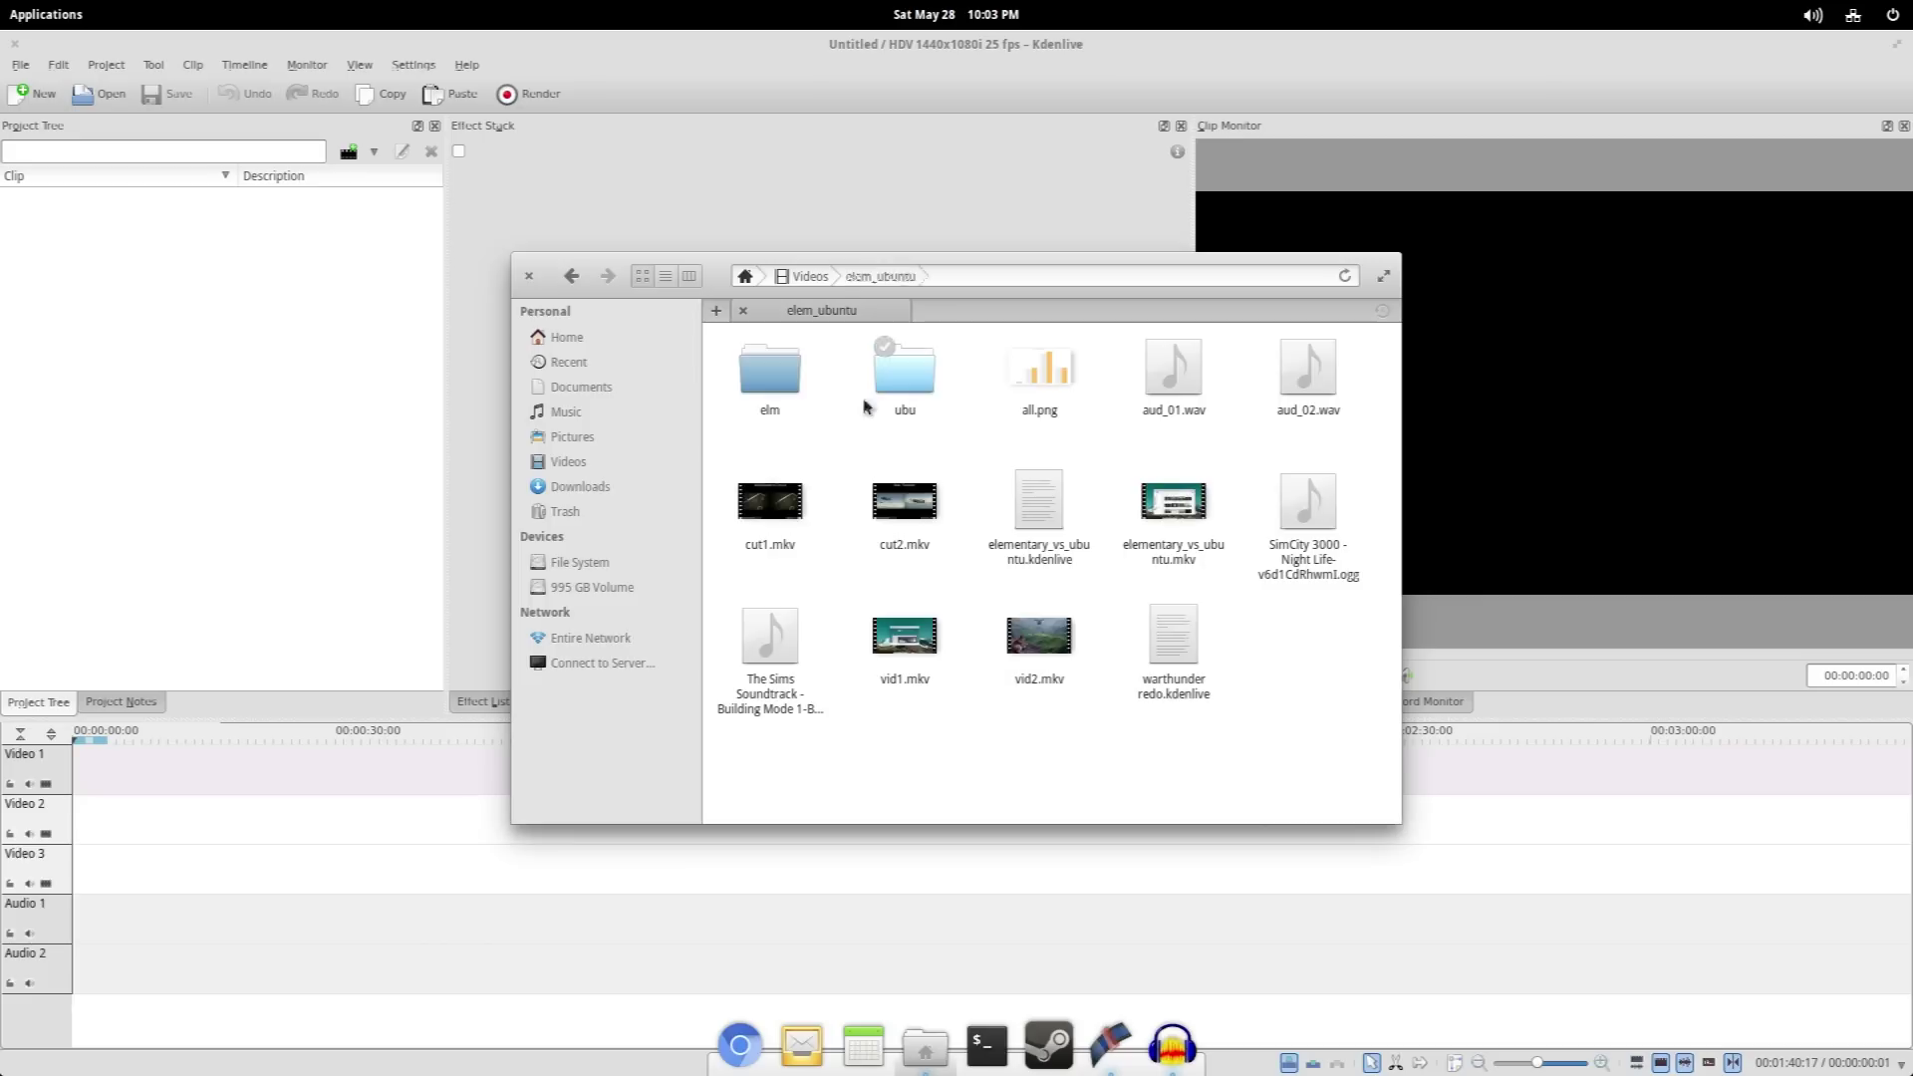
Open the elm folder and drag the WarThunder benchmark video into Kdenlive's Project Tree
click(787, 395)
double_click(787, 396)
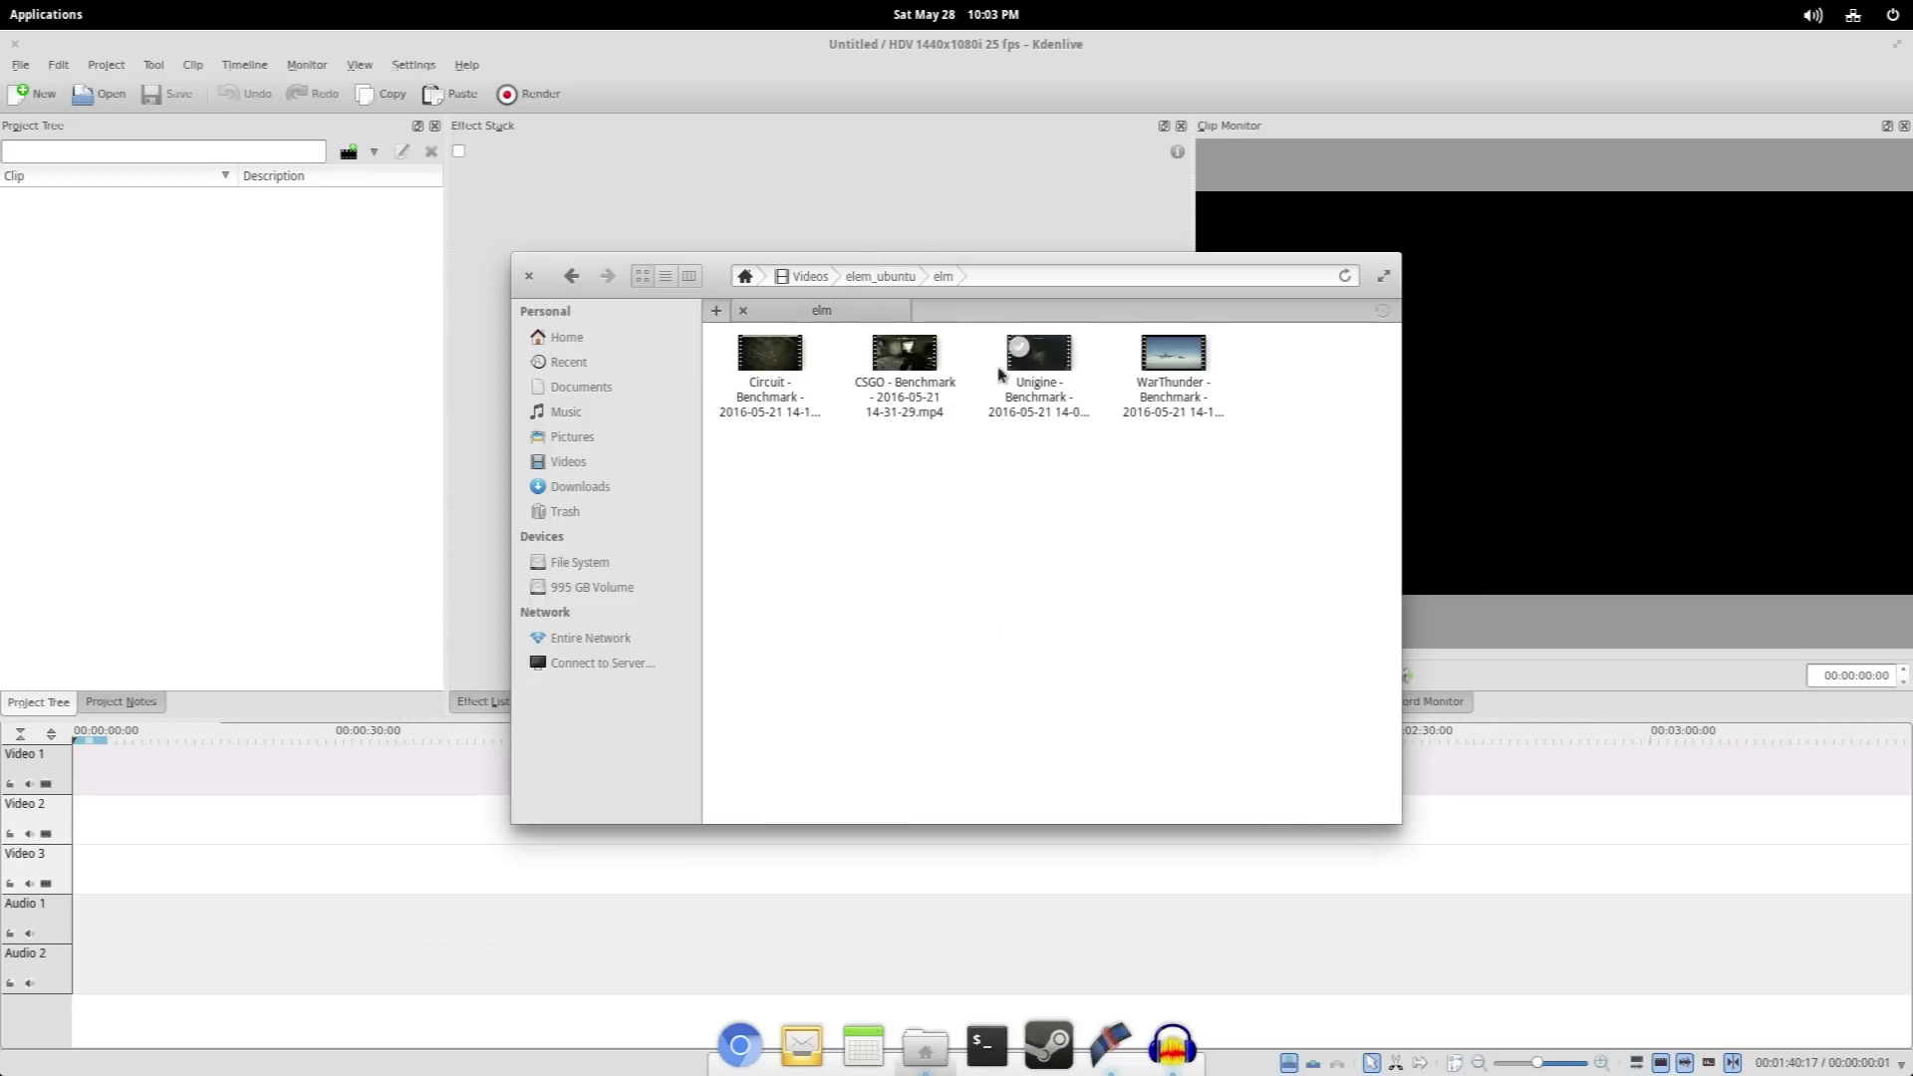
click(1185, 373)
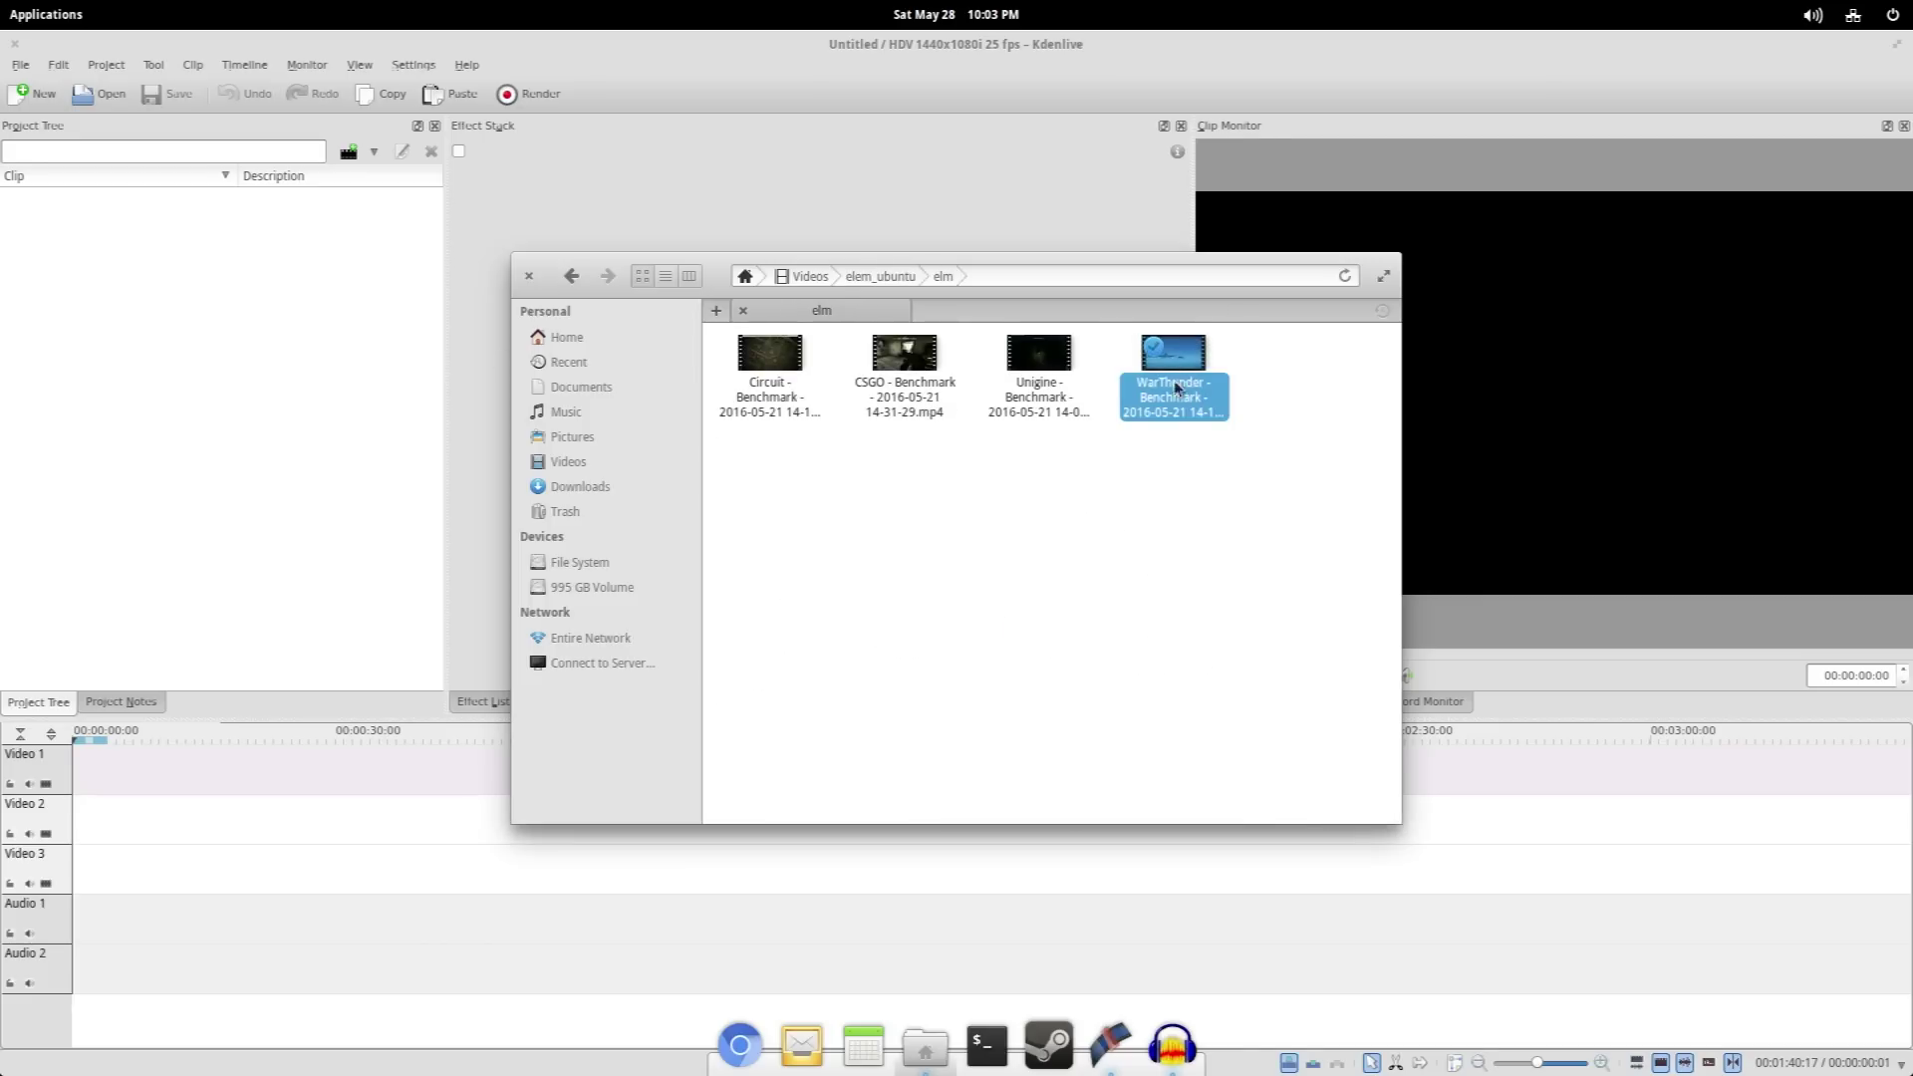
drag(1179, 386, 242, 321)
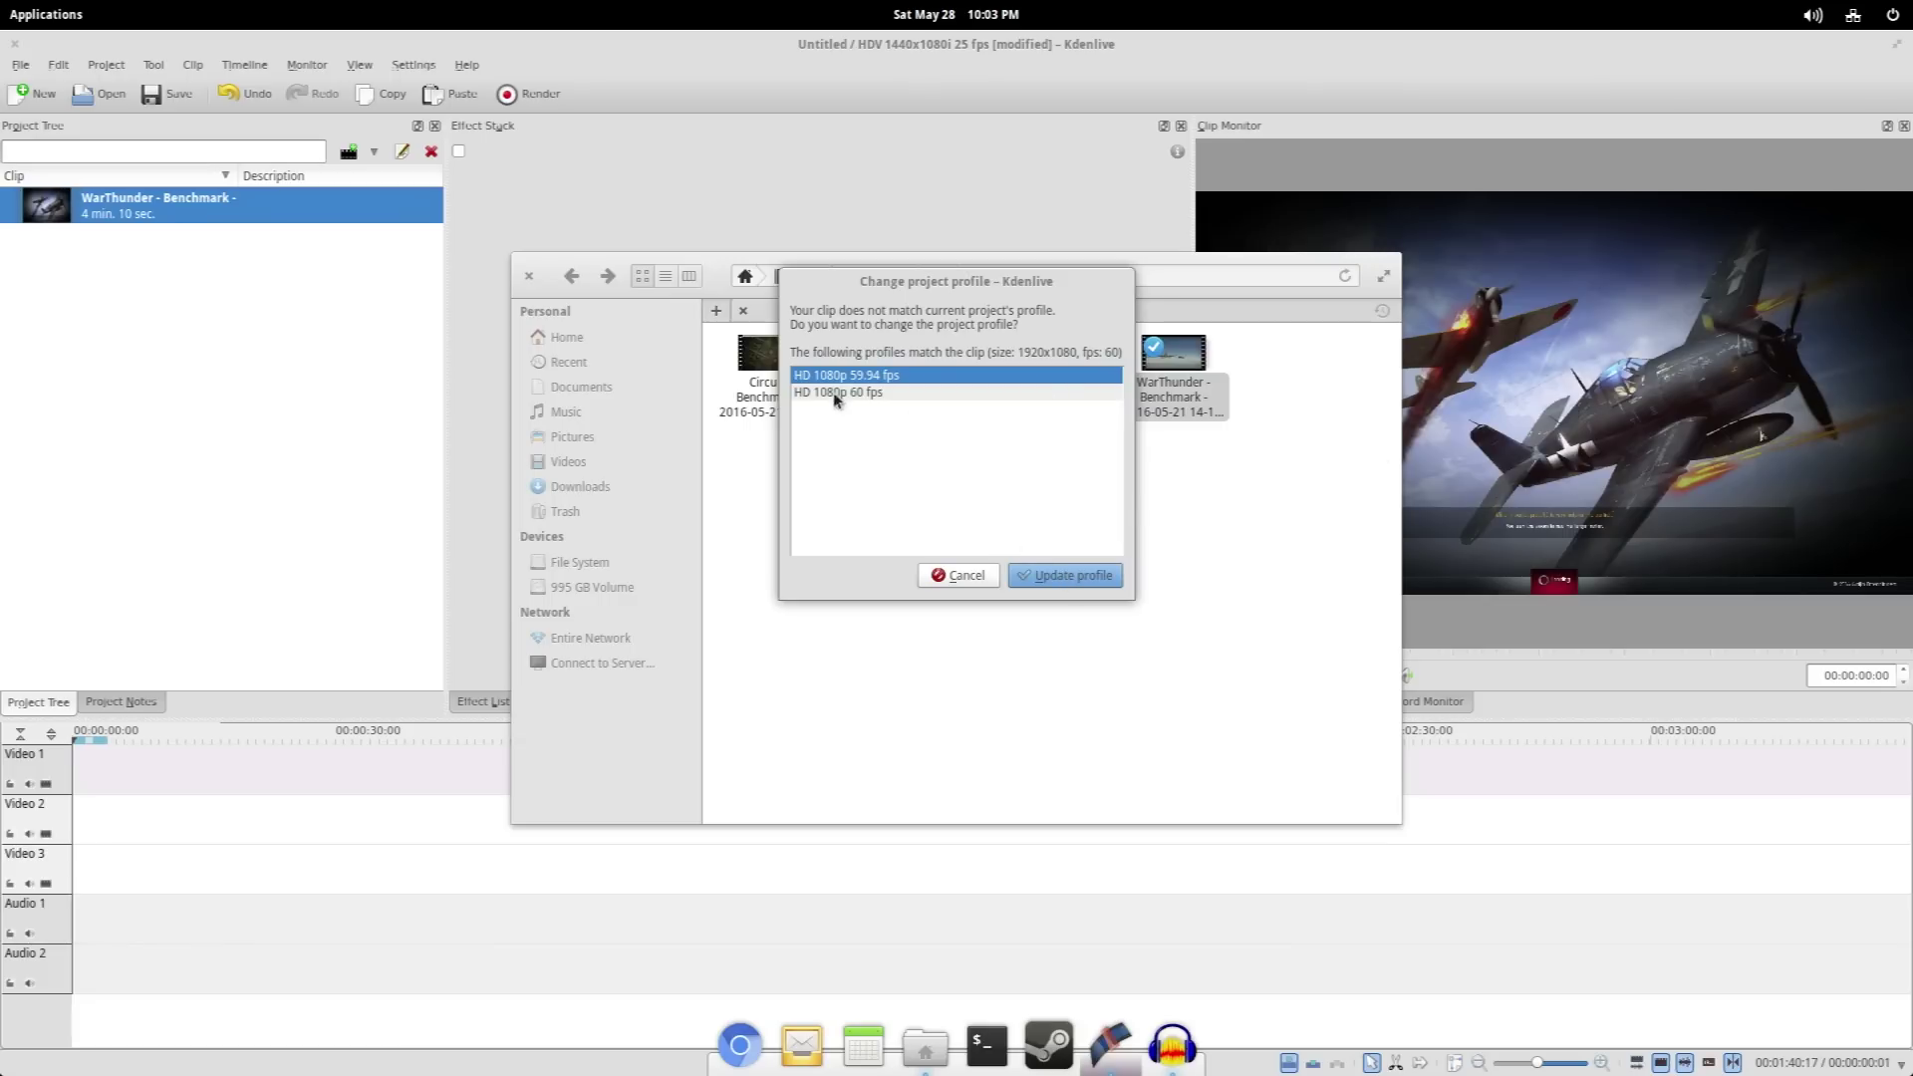
Switch to the HD 1080p 59.94 fps profile, add all.png and The Sims soundtrack, then close Files
click(1037, 569)
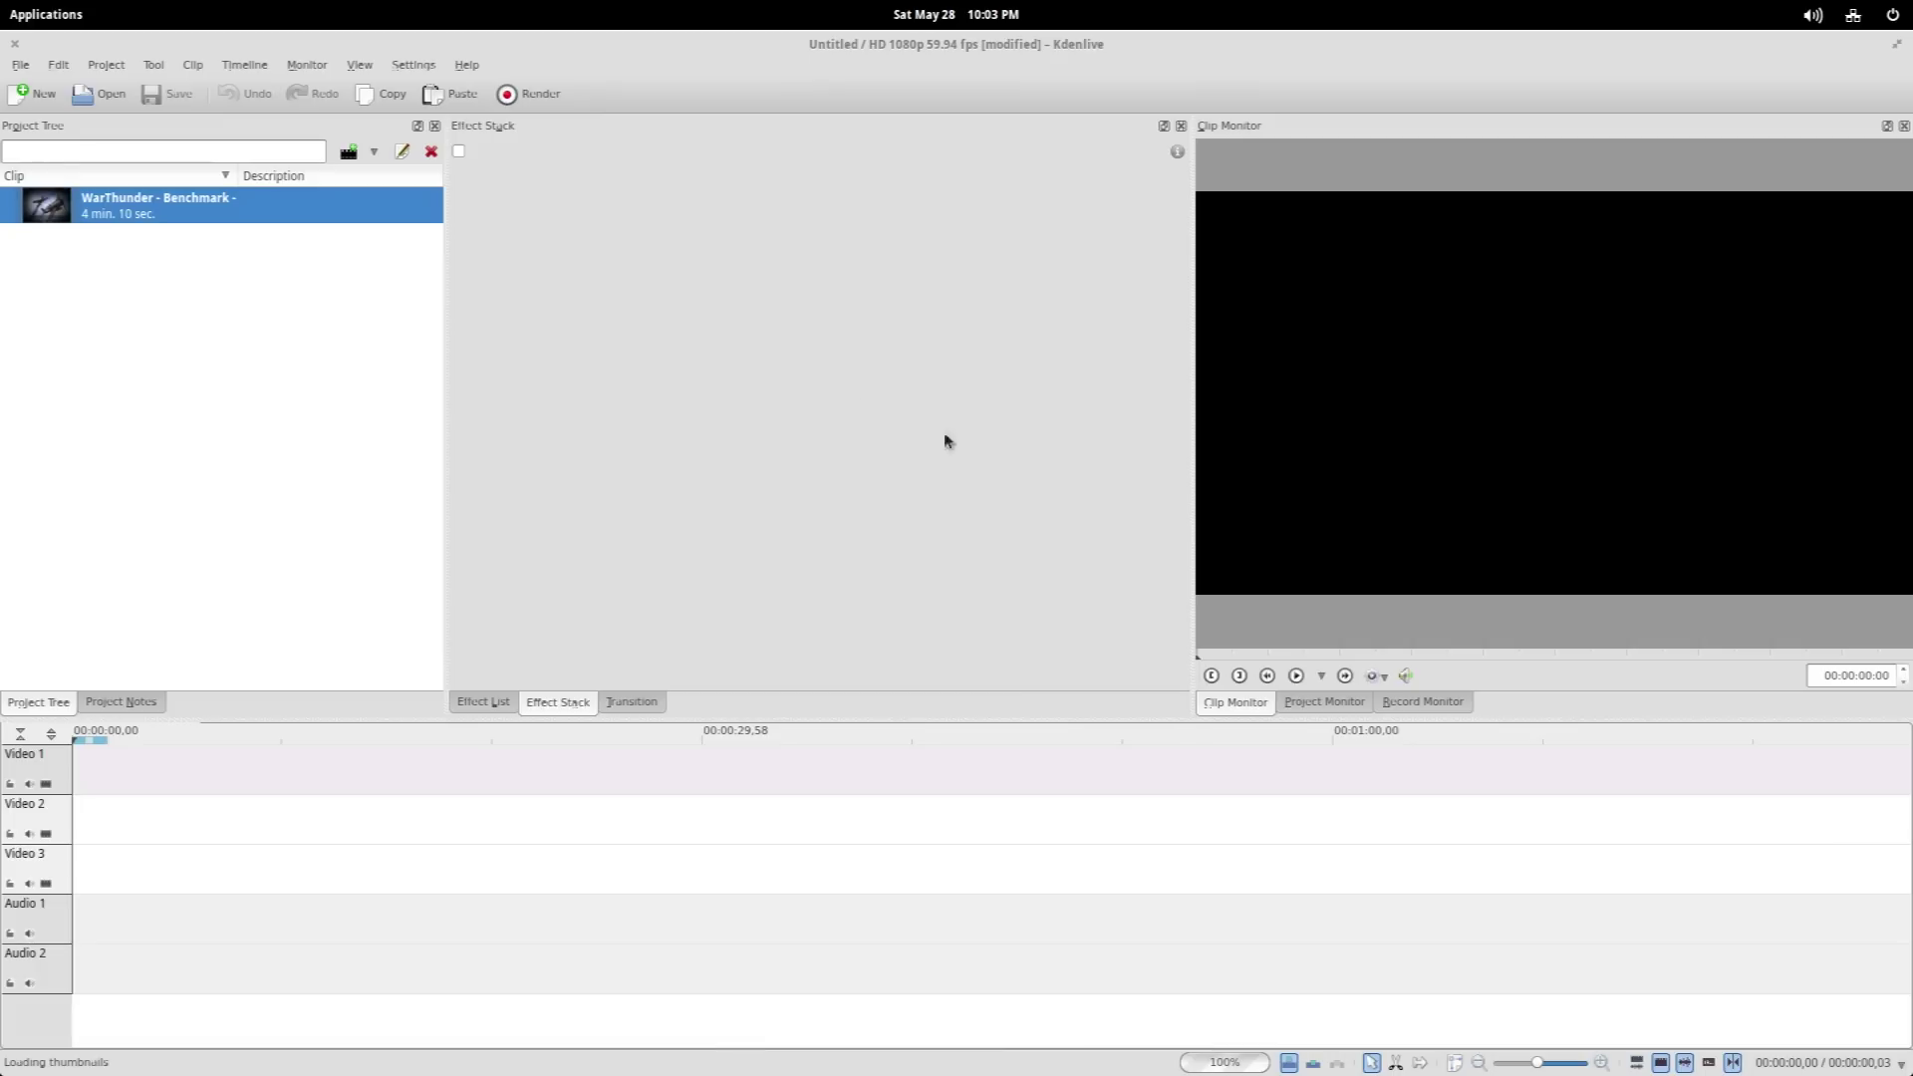
click(924, 1046)
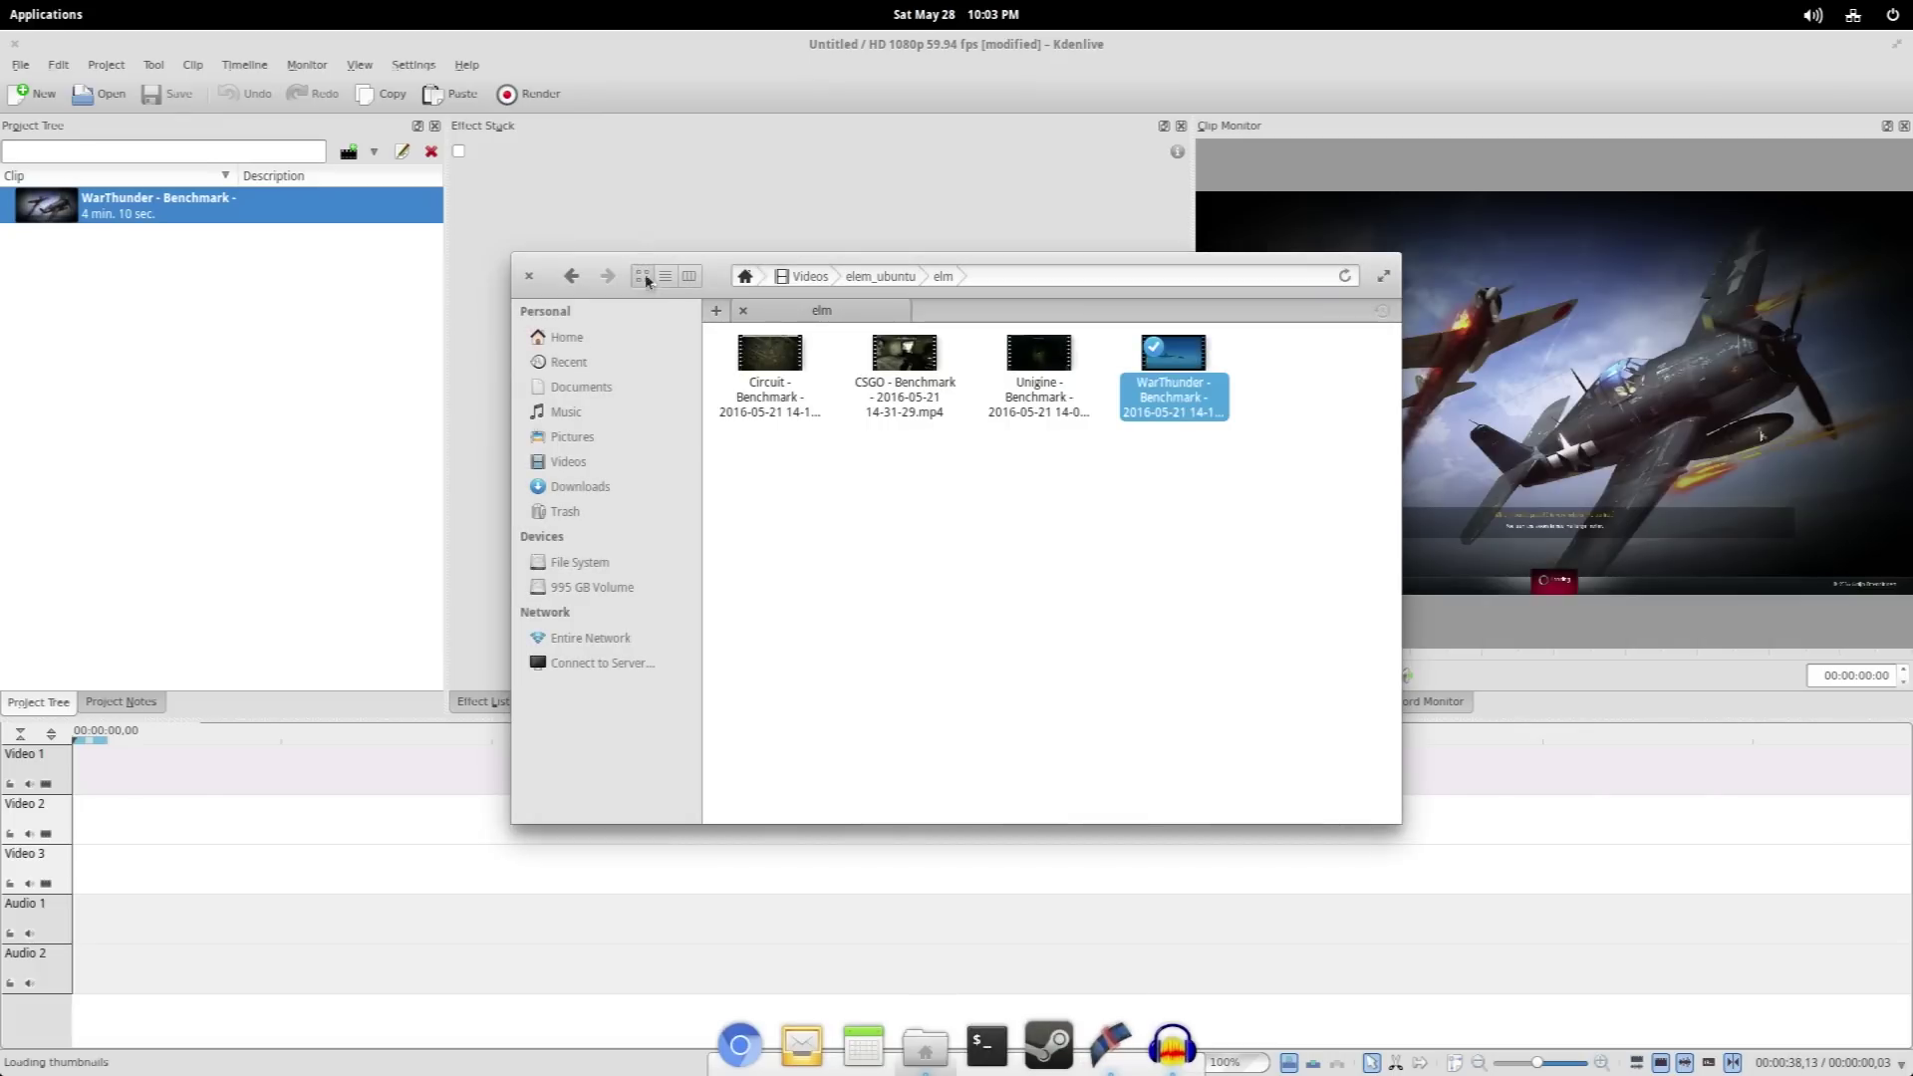
click(571, 276)
drag(1039, 369, 220, 299)
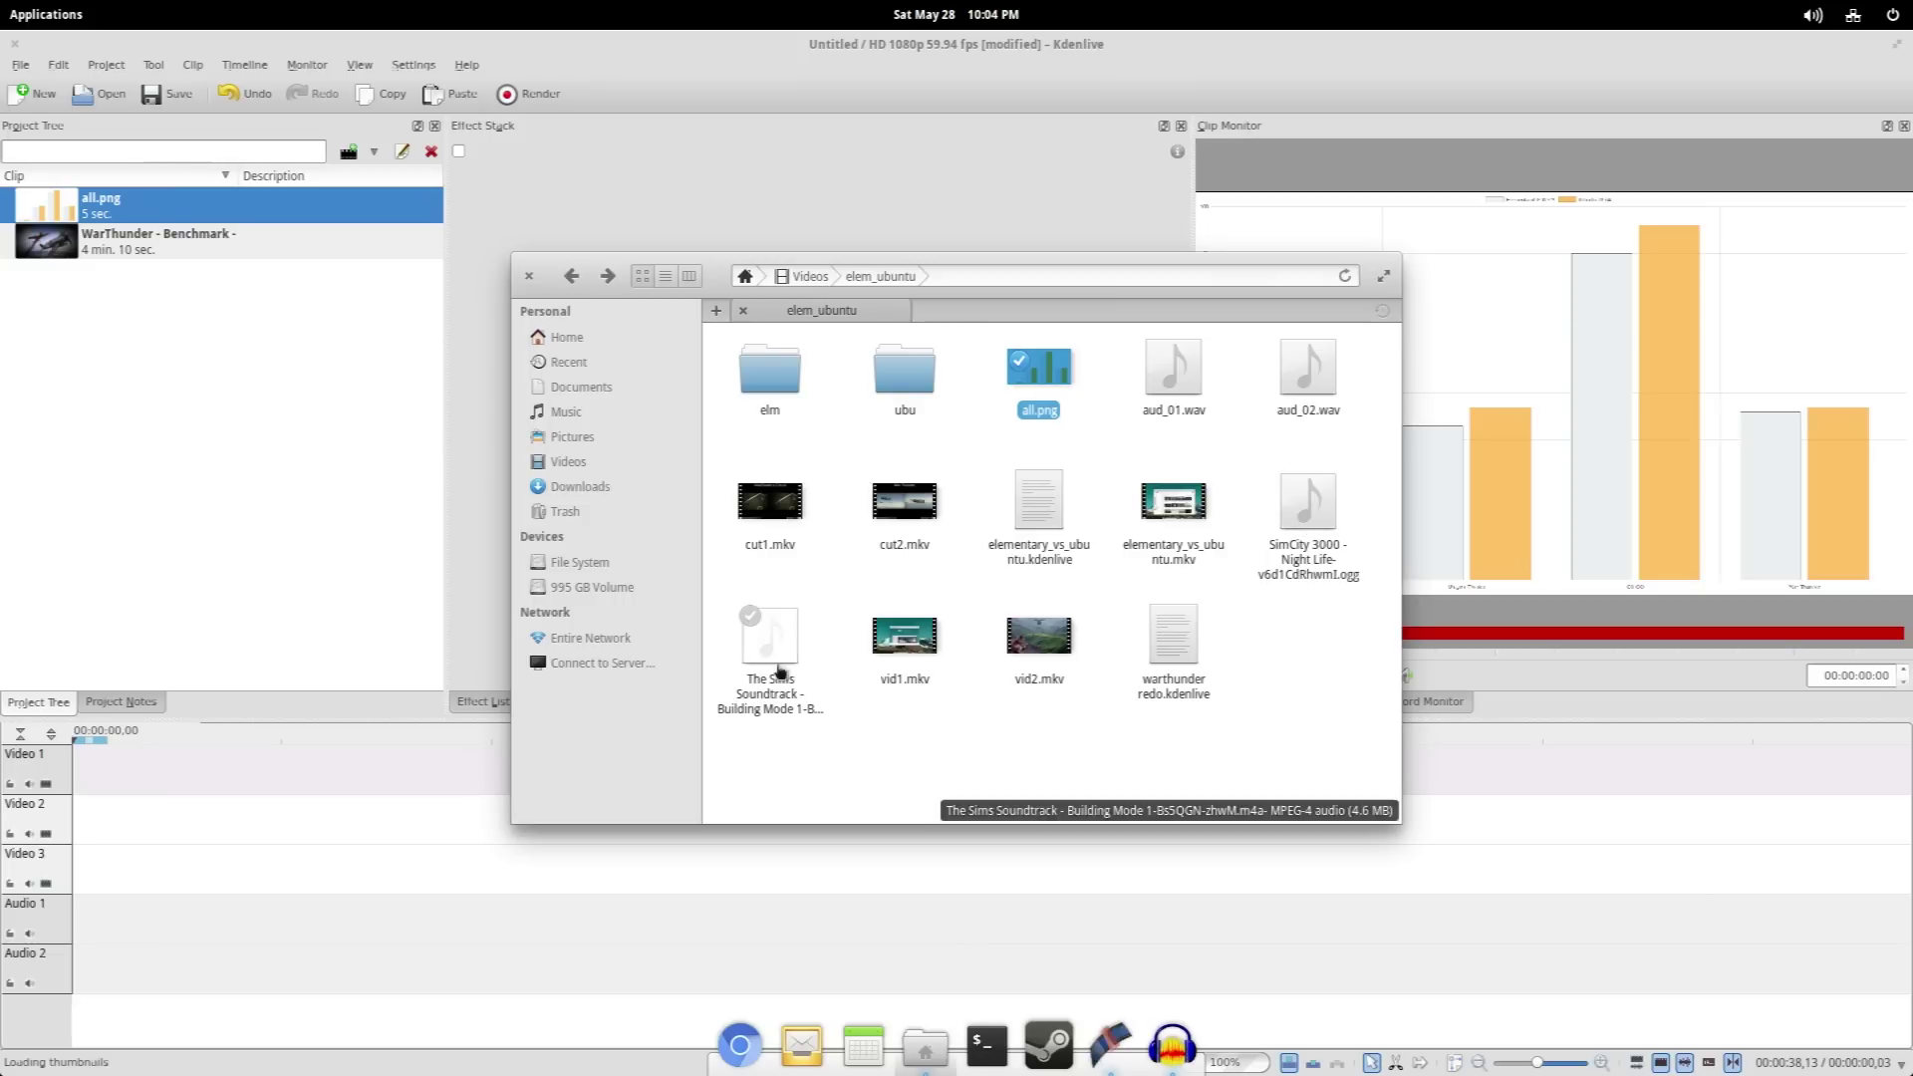
drag(769, 637, 281, 403)
click(1139, 785)
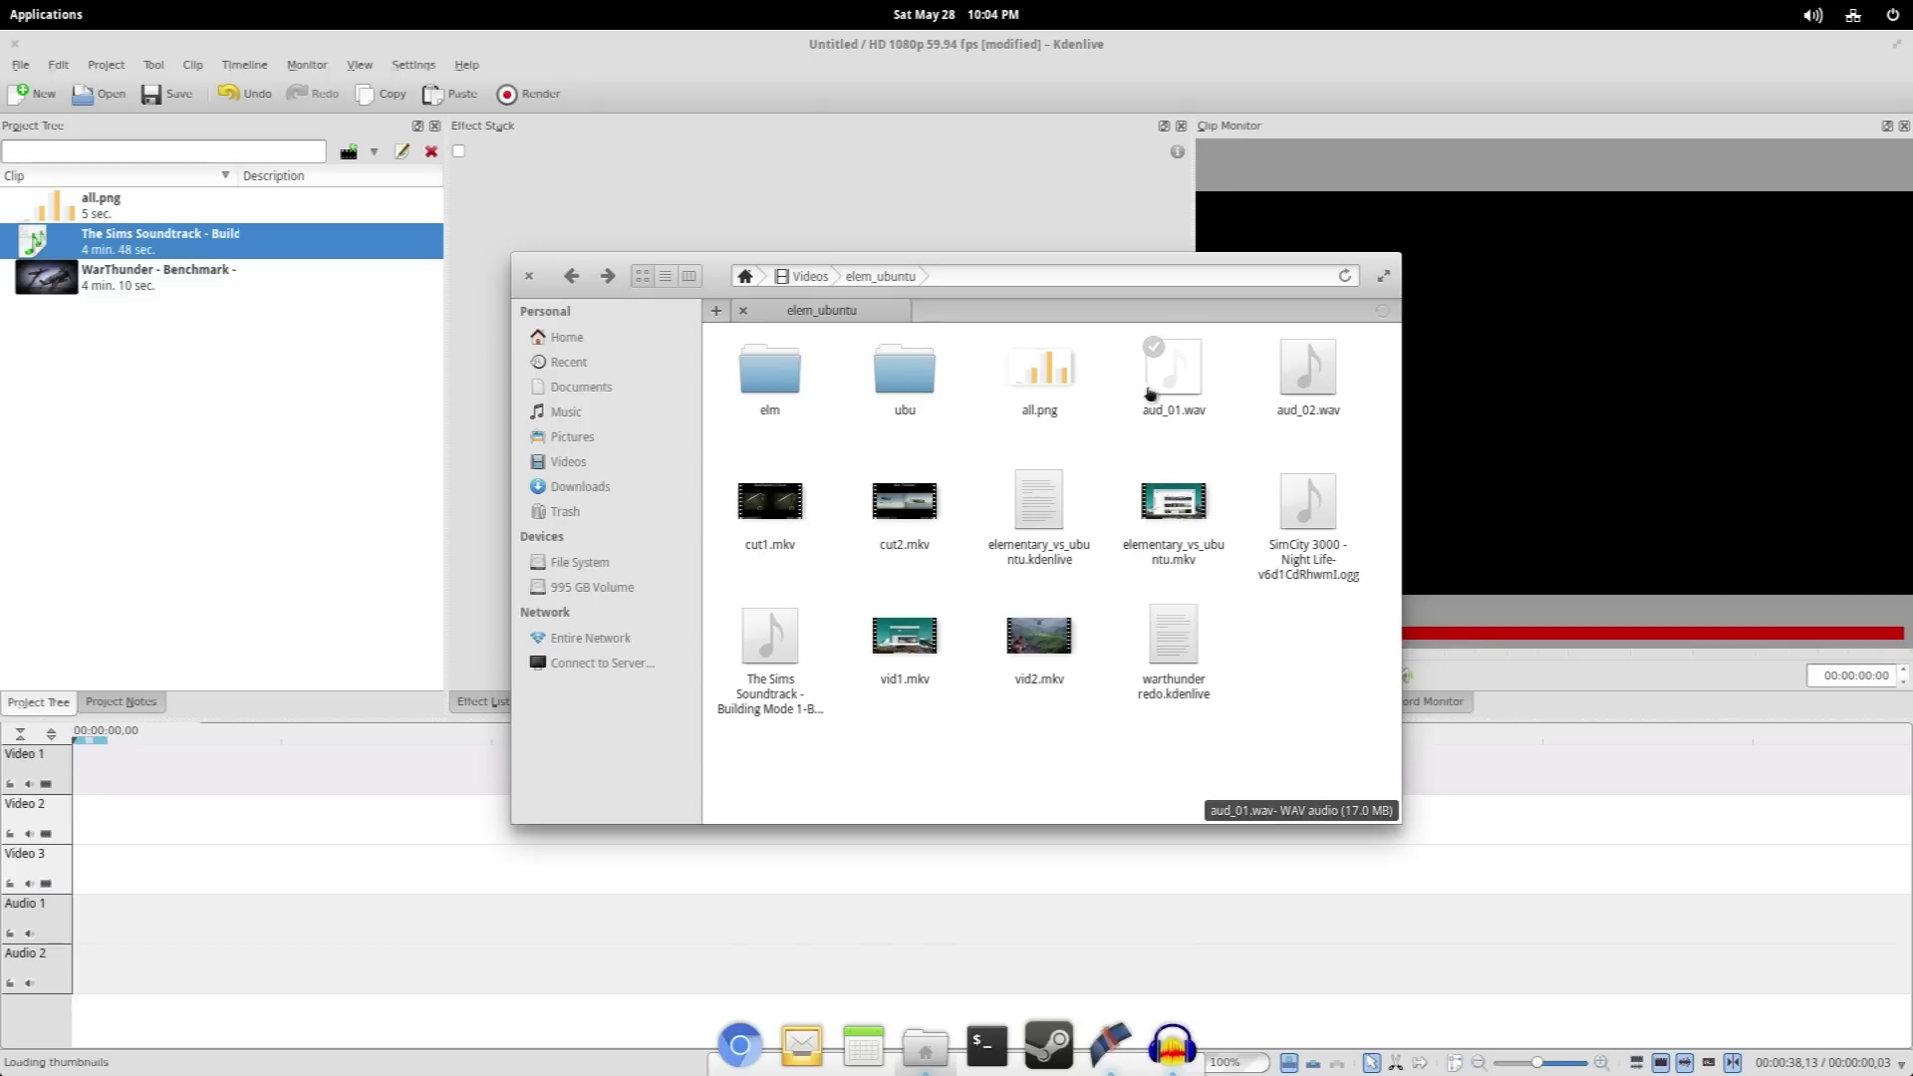
click(175, 451)
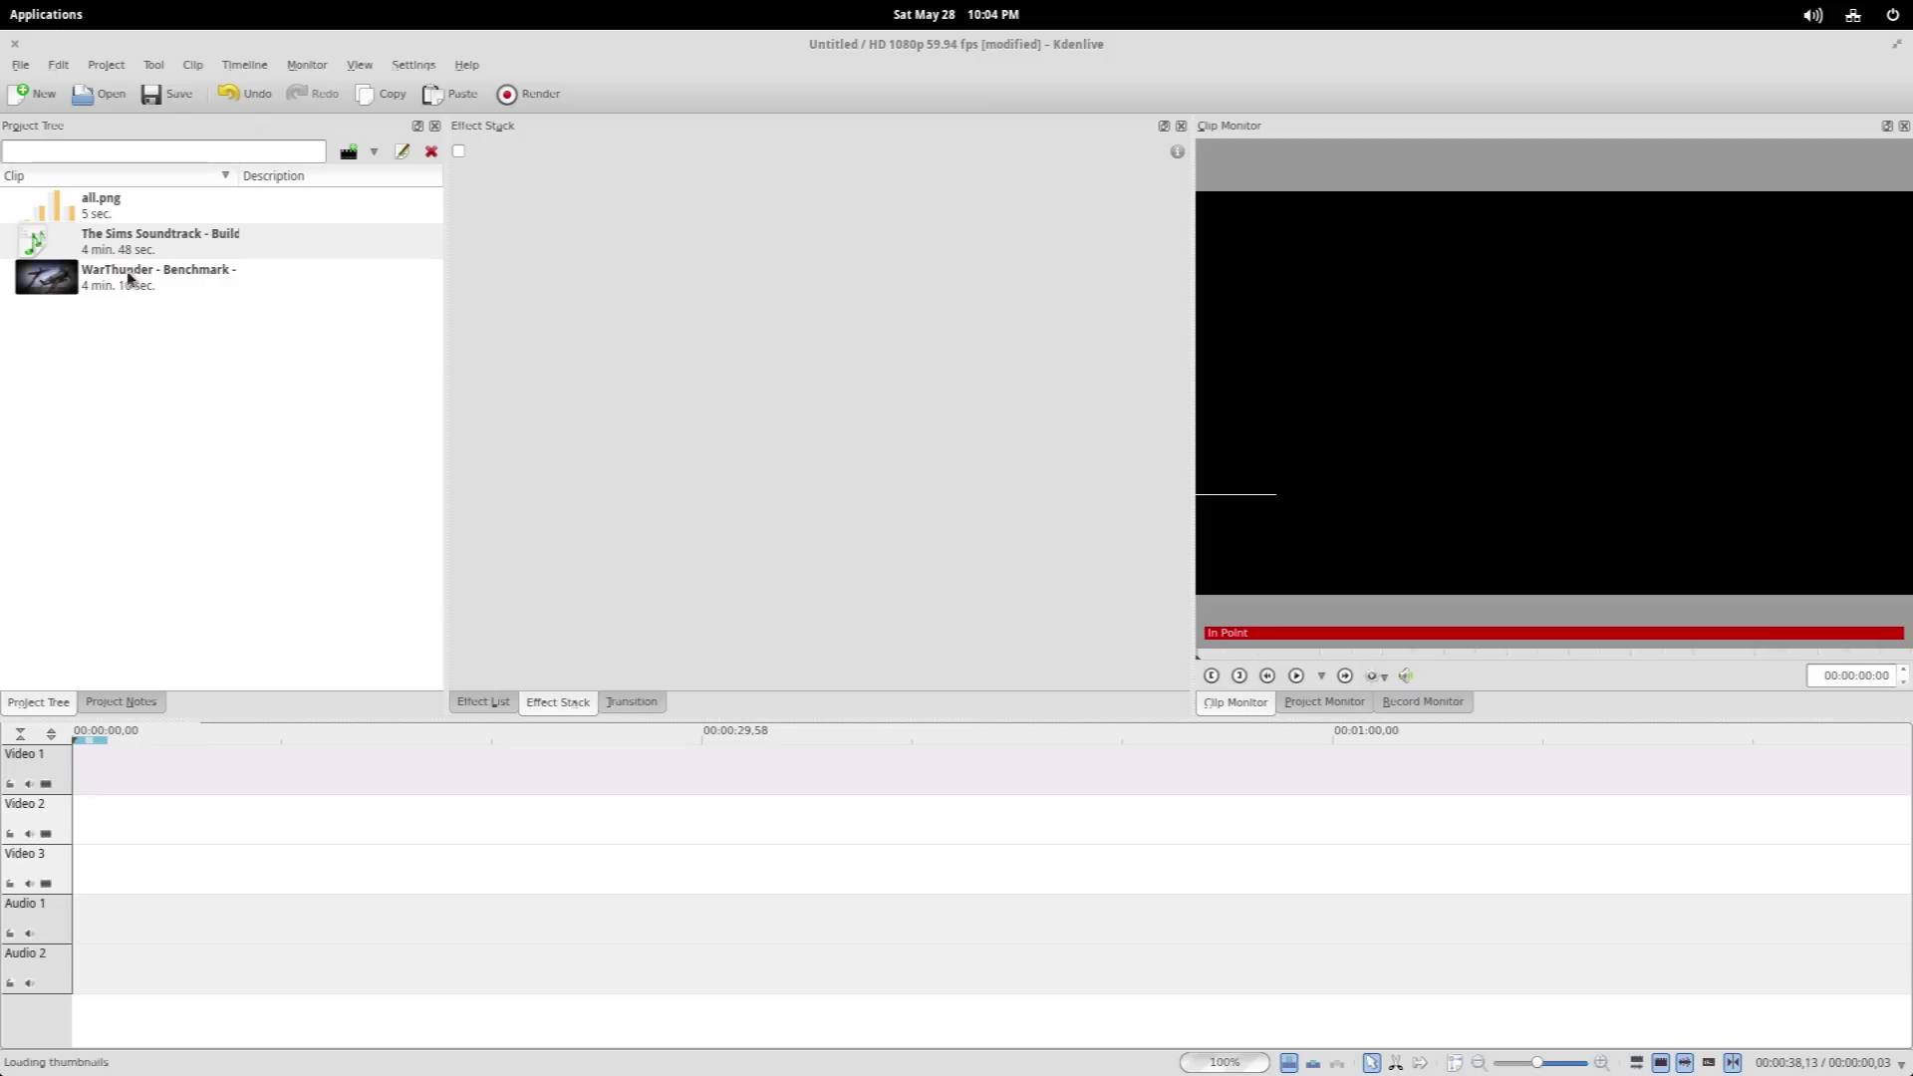
Drop the WarThunder clip onto Video 1 and zoom the timeline out
drag(131, 280, 253, 776)
scroll(484, 990, down, 2)
scroll(516, 936, down, 3)
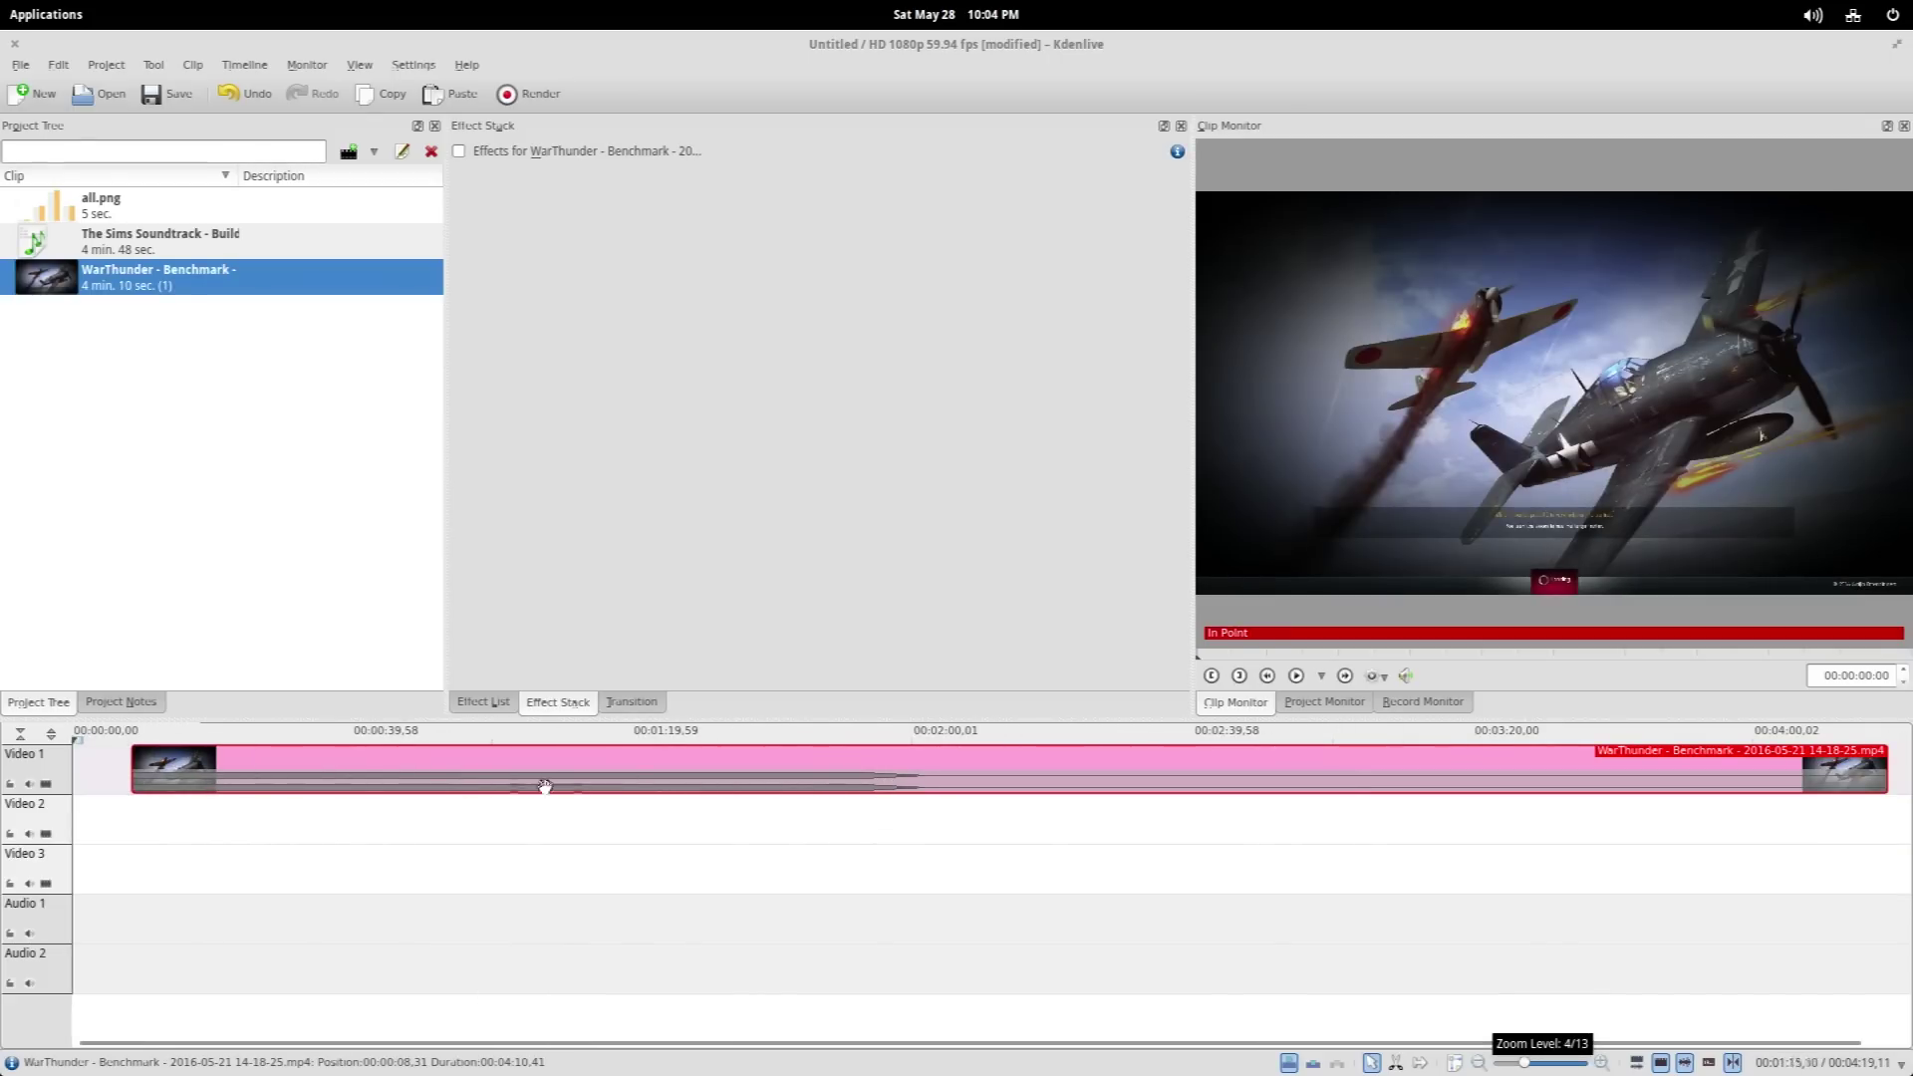
Play from about 1:12 and park the playhead on the carrier shot near 1:43
click(581, 819)
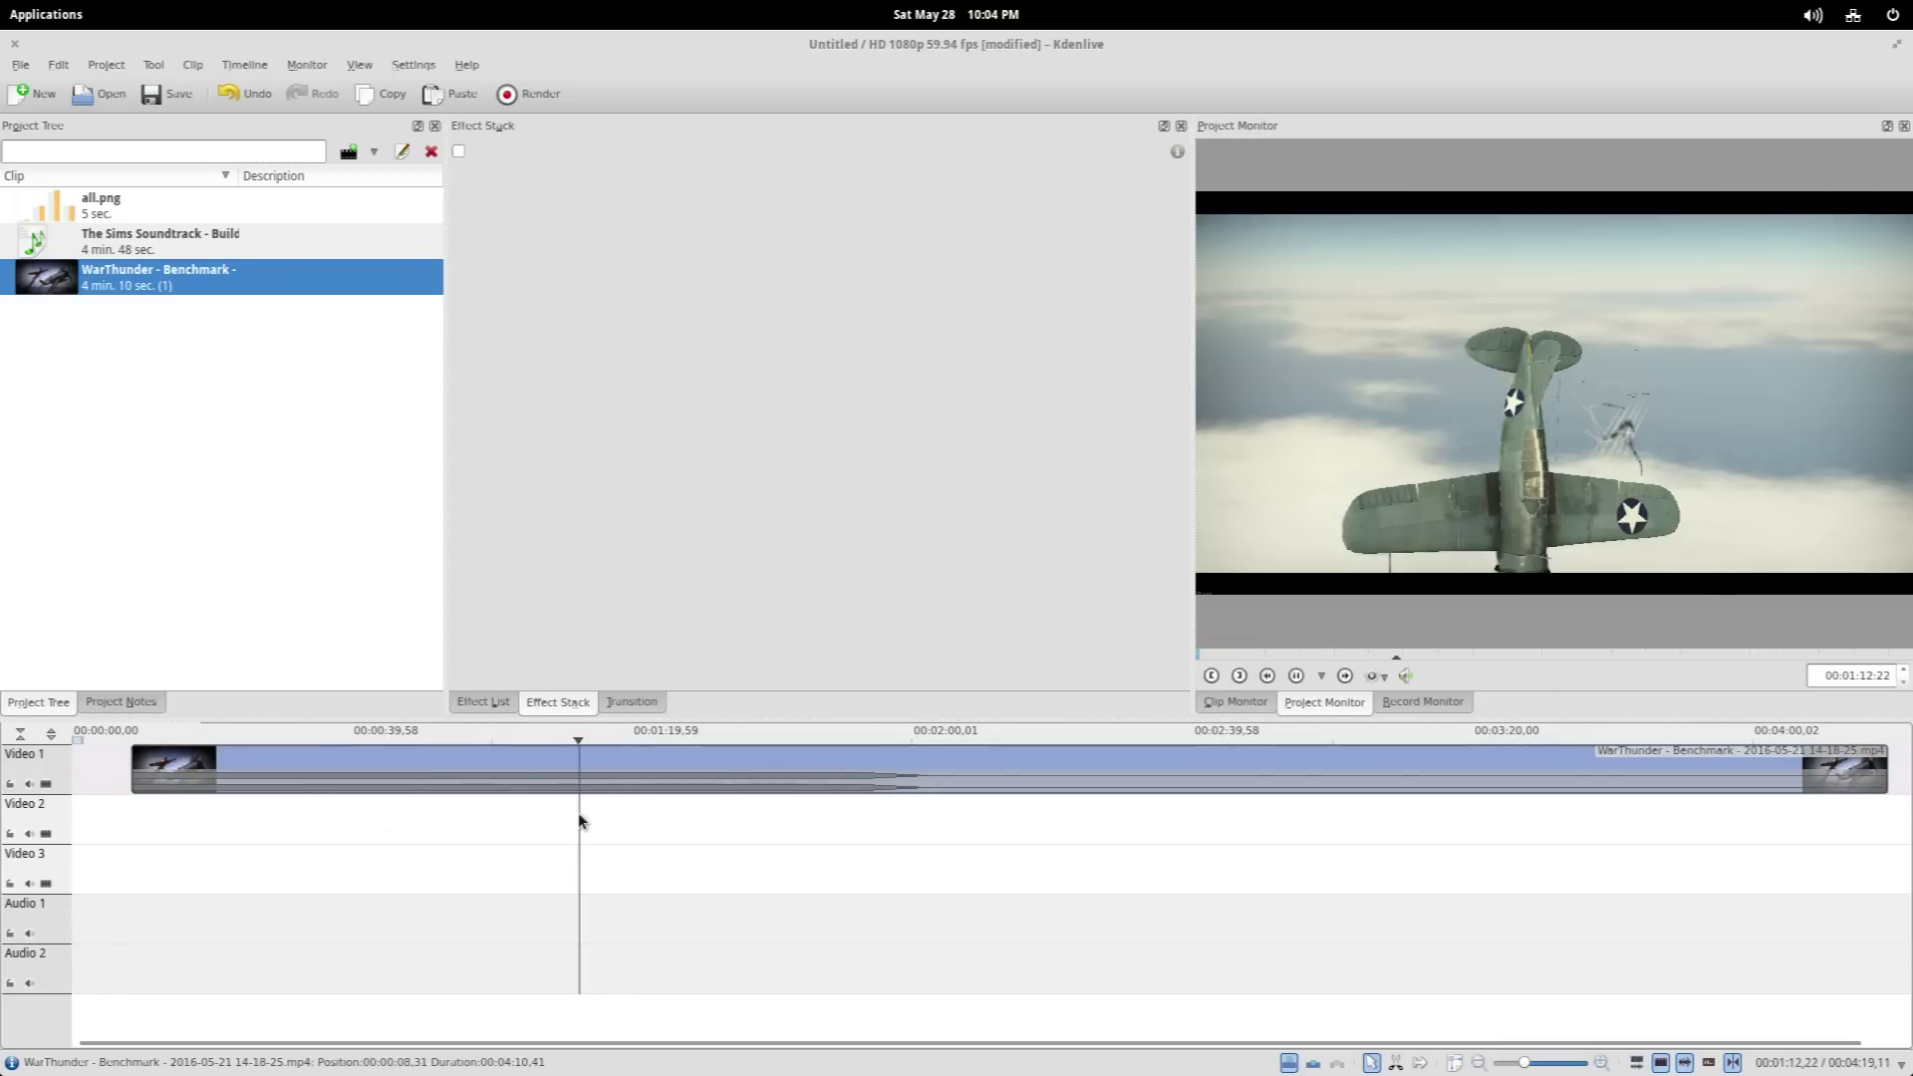
key(space)
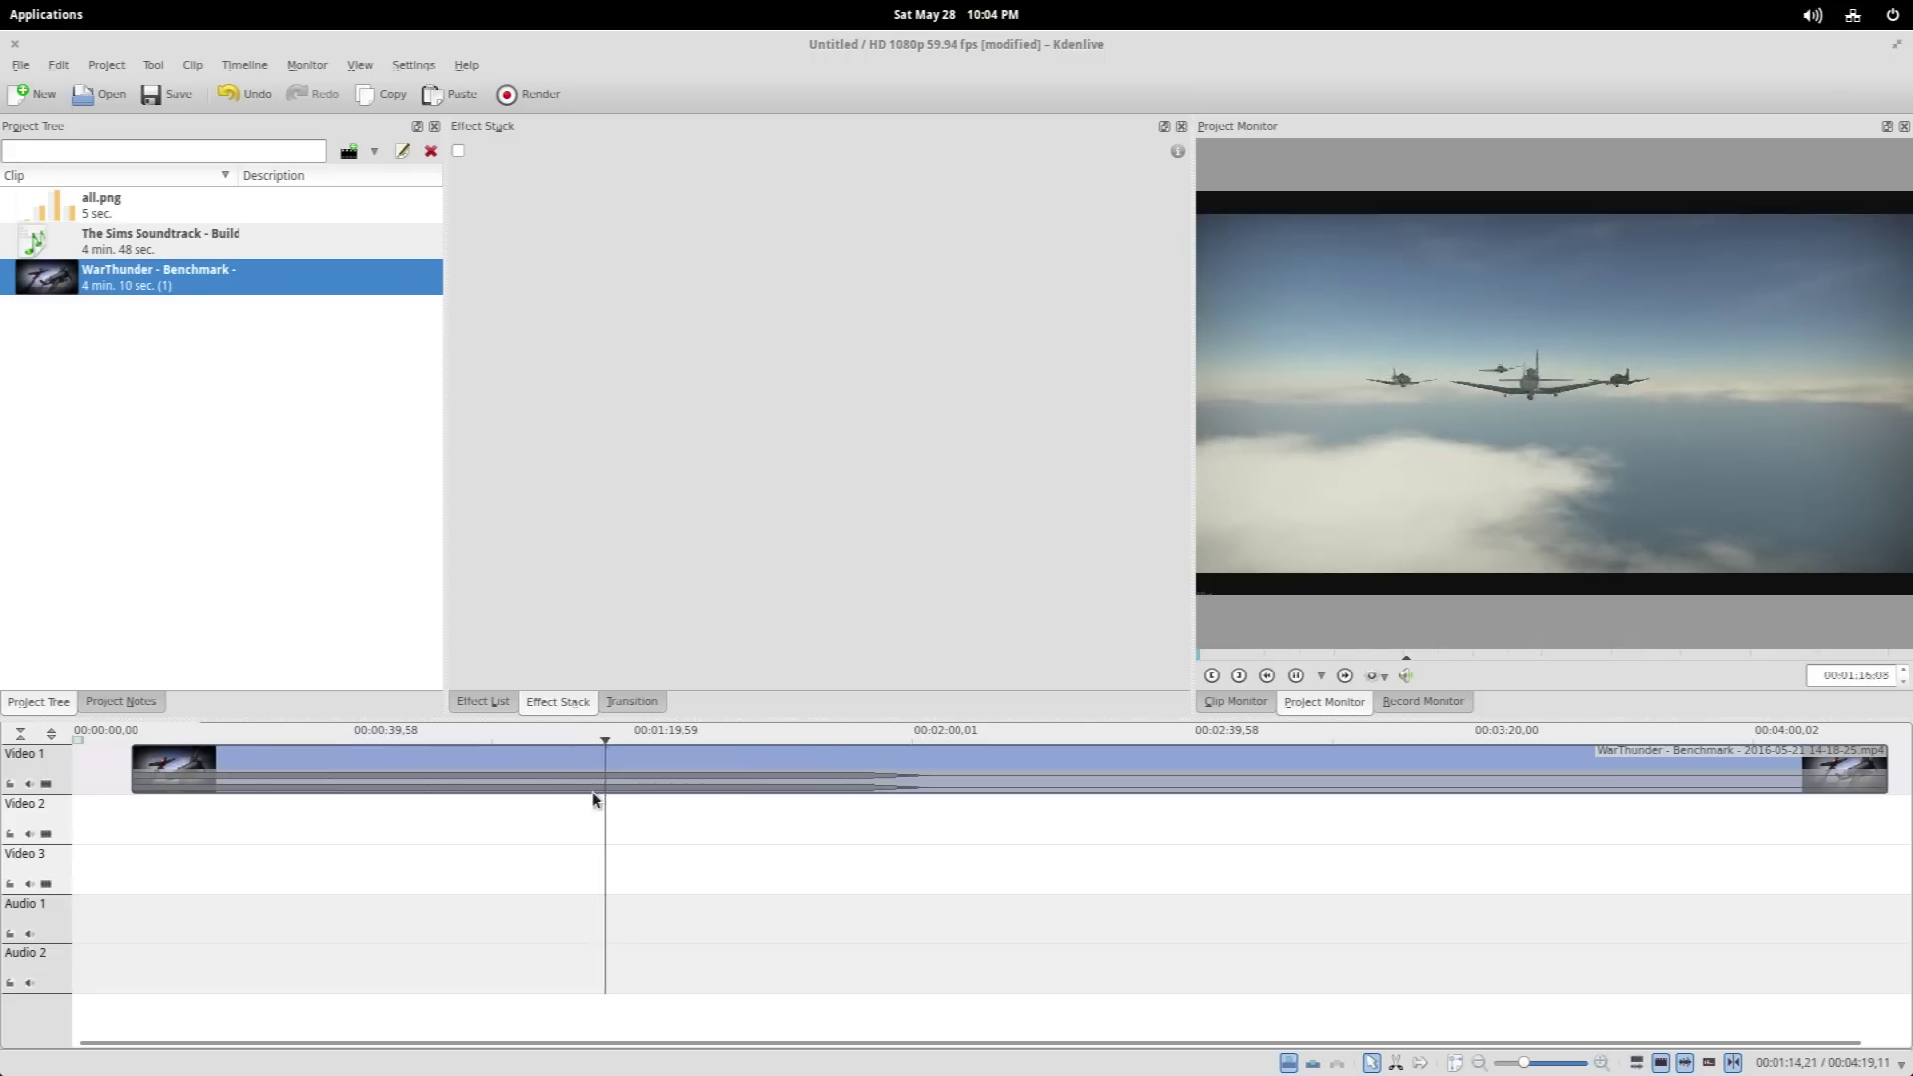
key(space)
key(x)
key(s)
click(826, 814)
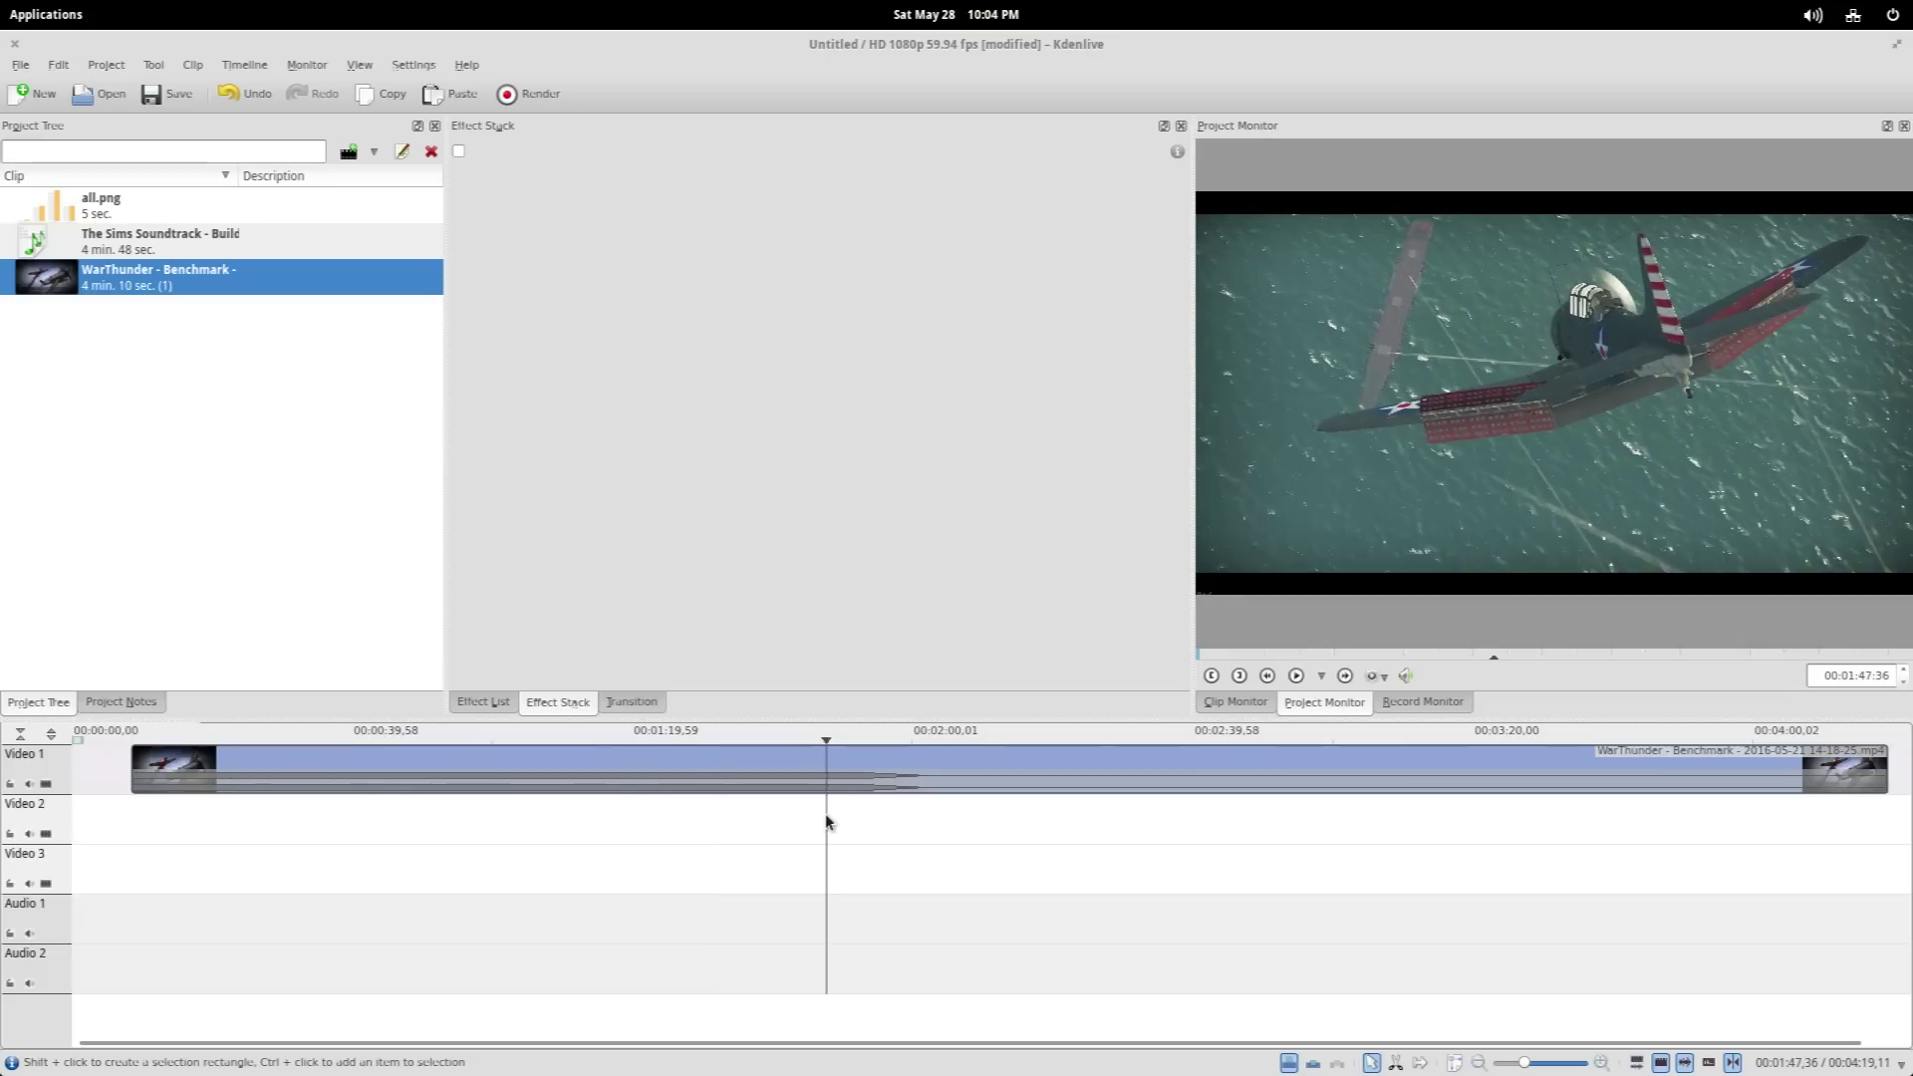
click(807, 819)
ctrl+scroll(809, 813, up, 1)
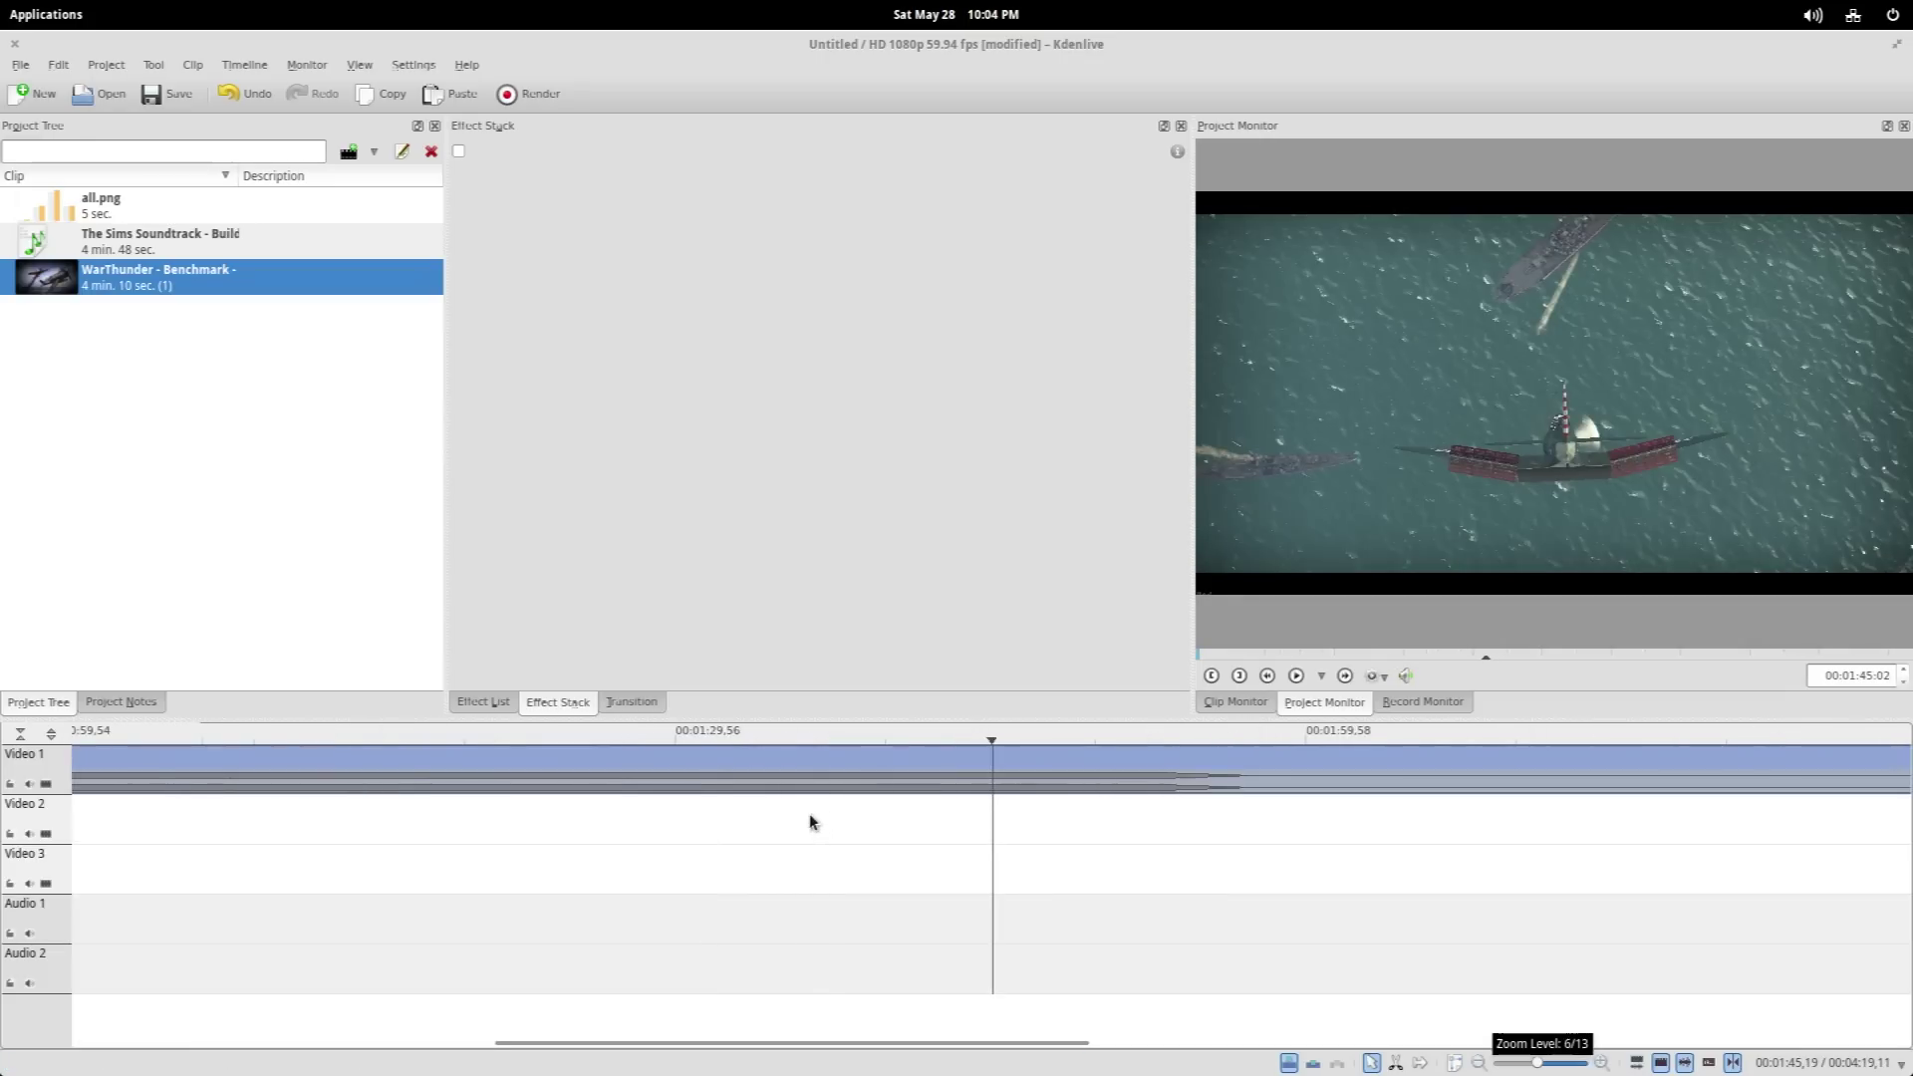
click(945, 822)
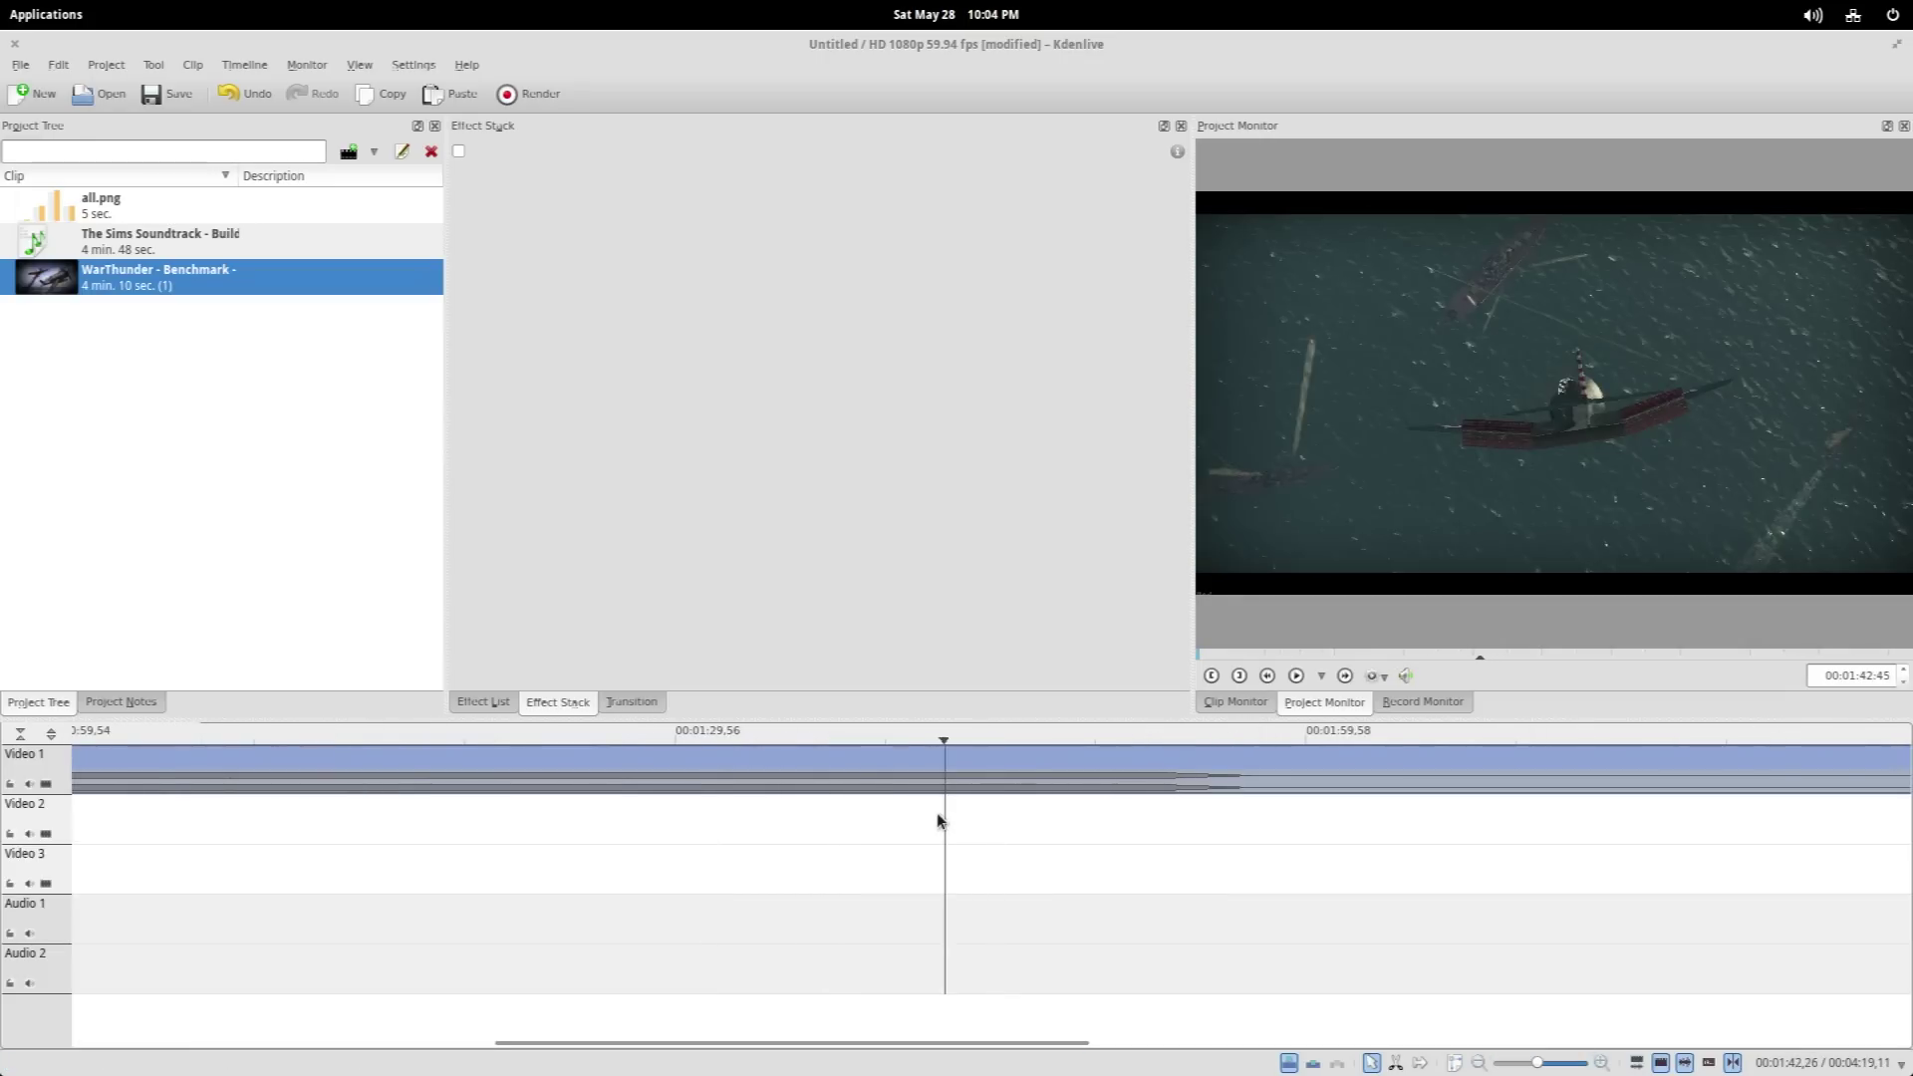
Razor-cut the clip at the carrier shot's start and near 1:50, deleting both outer parts
drag(944, 820, 955, 797)
key(shift+r)
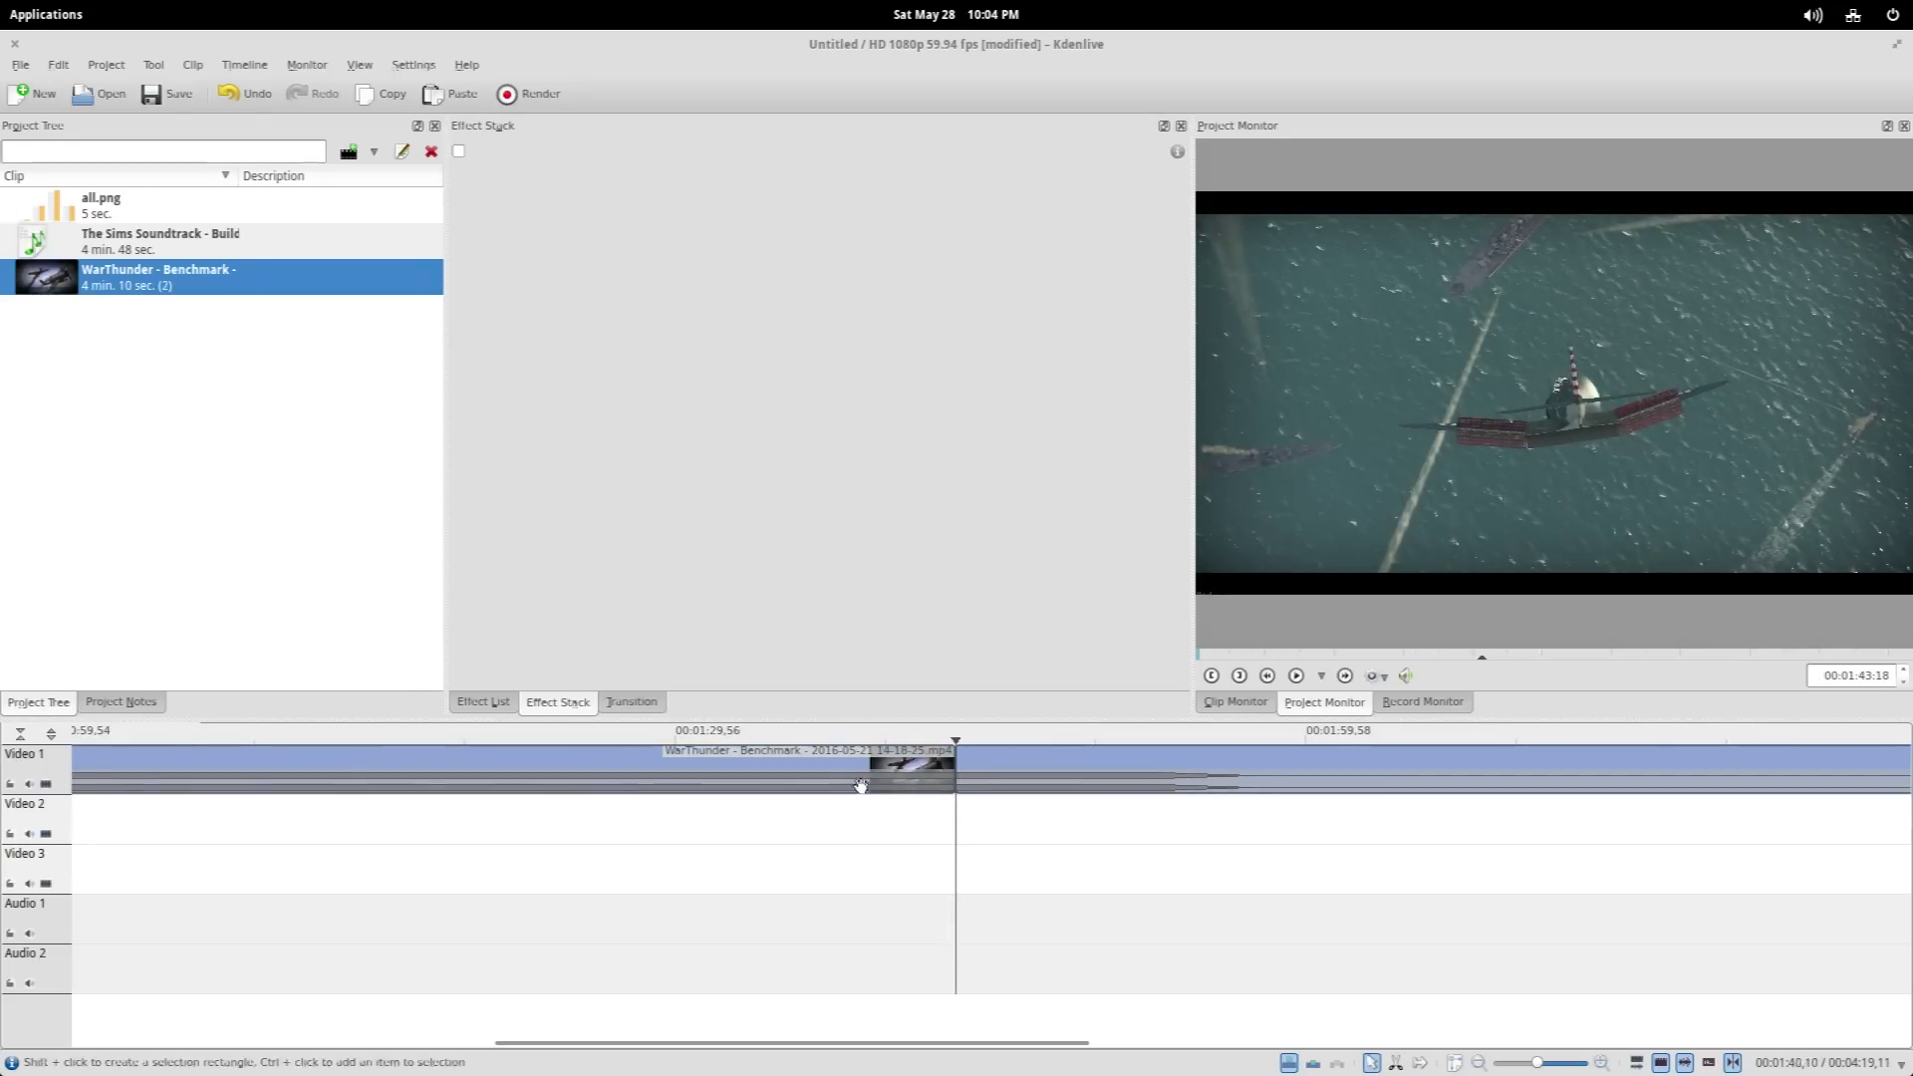
click(853, 781)
key(Delete)
click(1112, 817)
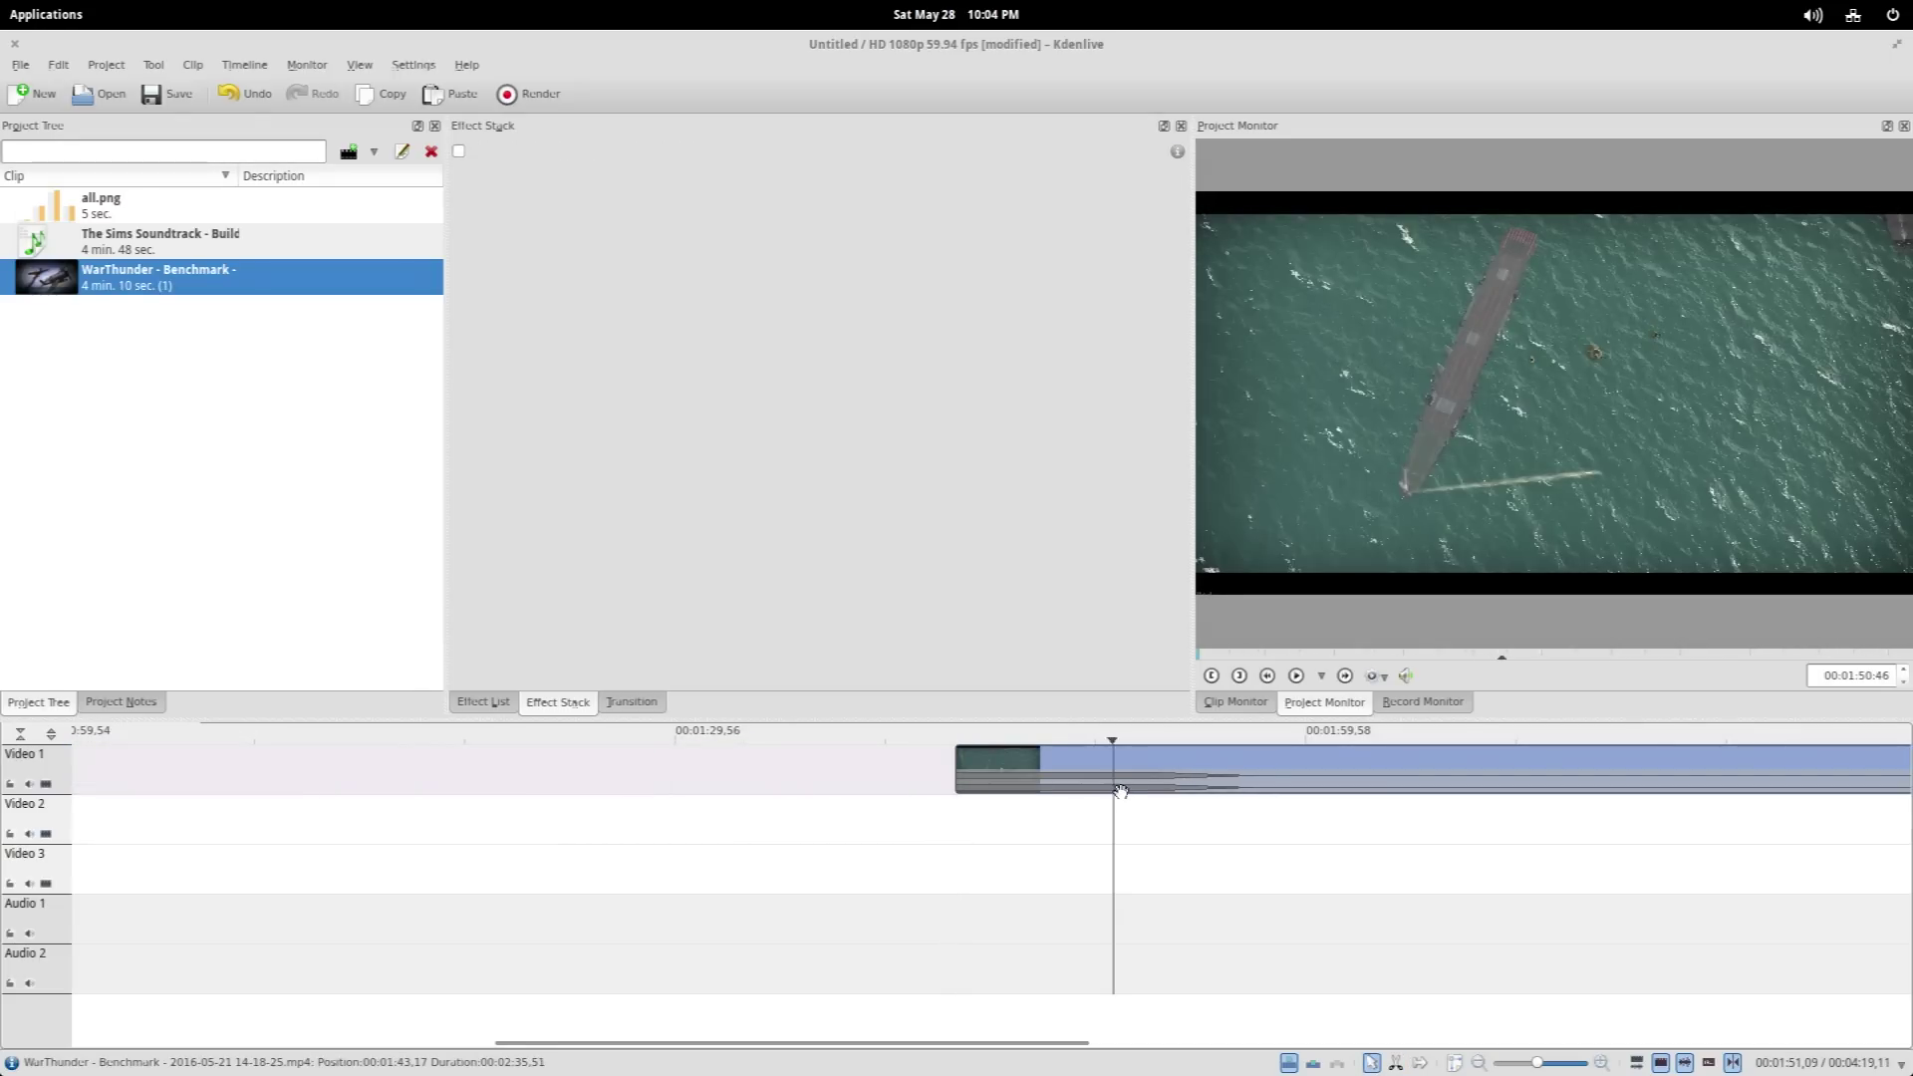
key(shift+r)
click(1176, 787)
key(Delete)
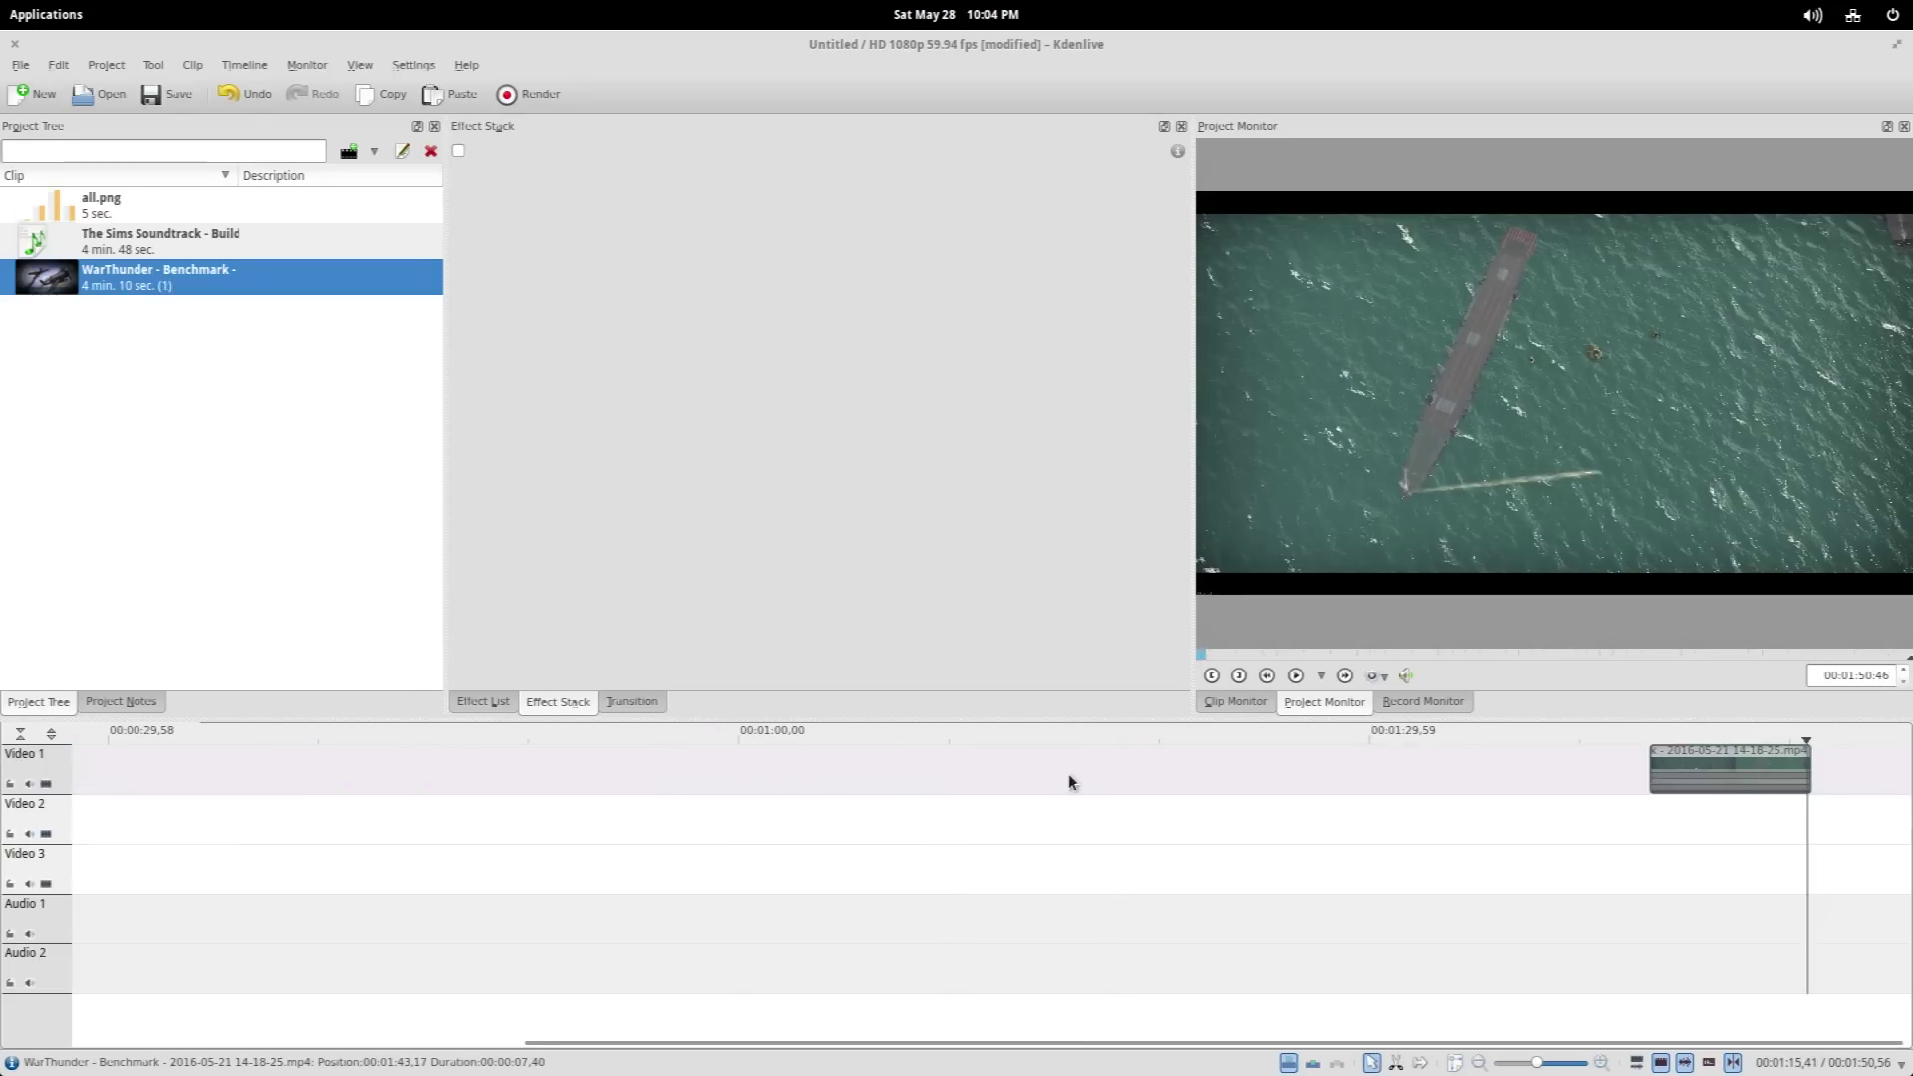
Move the 7.4-second excerpt earlier on Video 1 and paste an aligned copy onto Video 2
click(1068, 773)
key(ctrl+minus)
drag(807, 762, 481, 769)
click(467, 817)
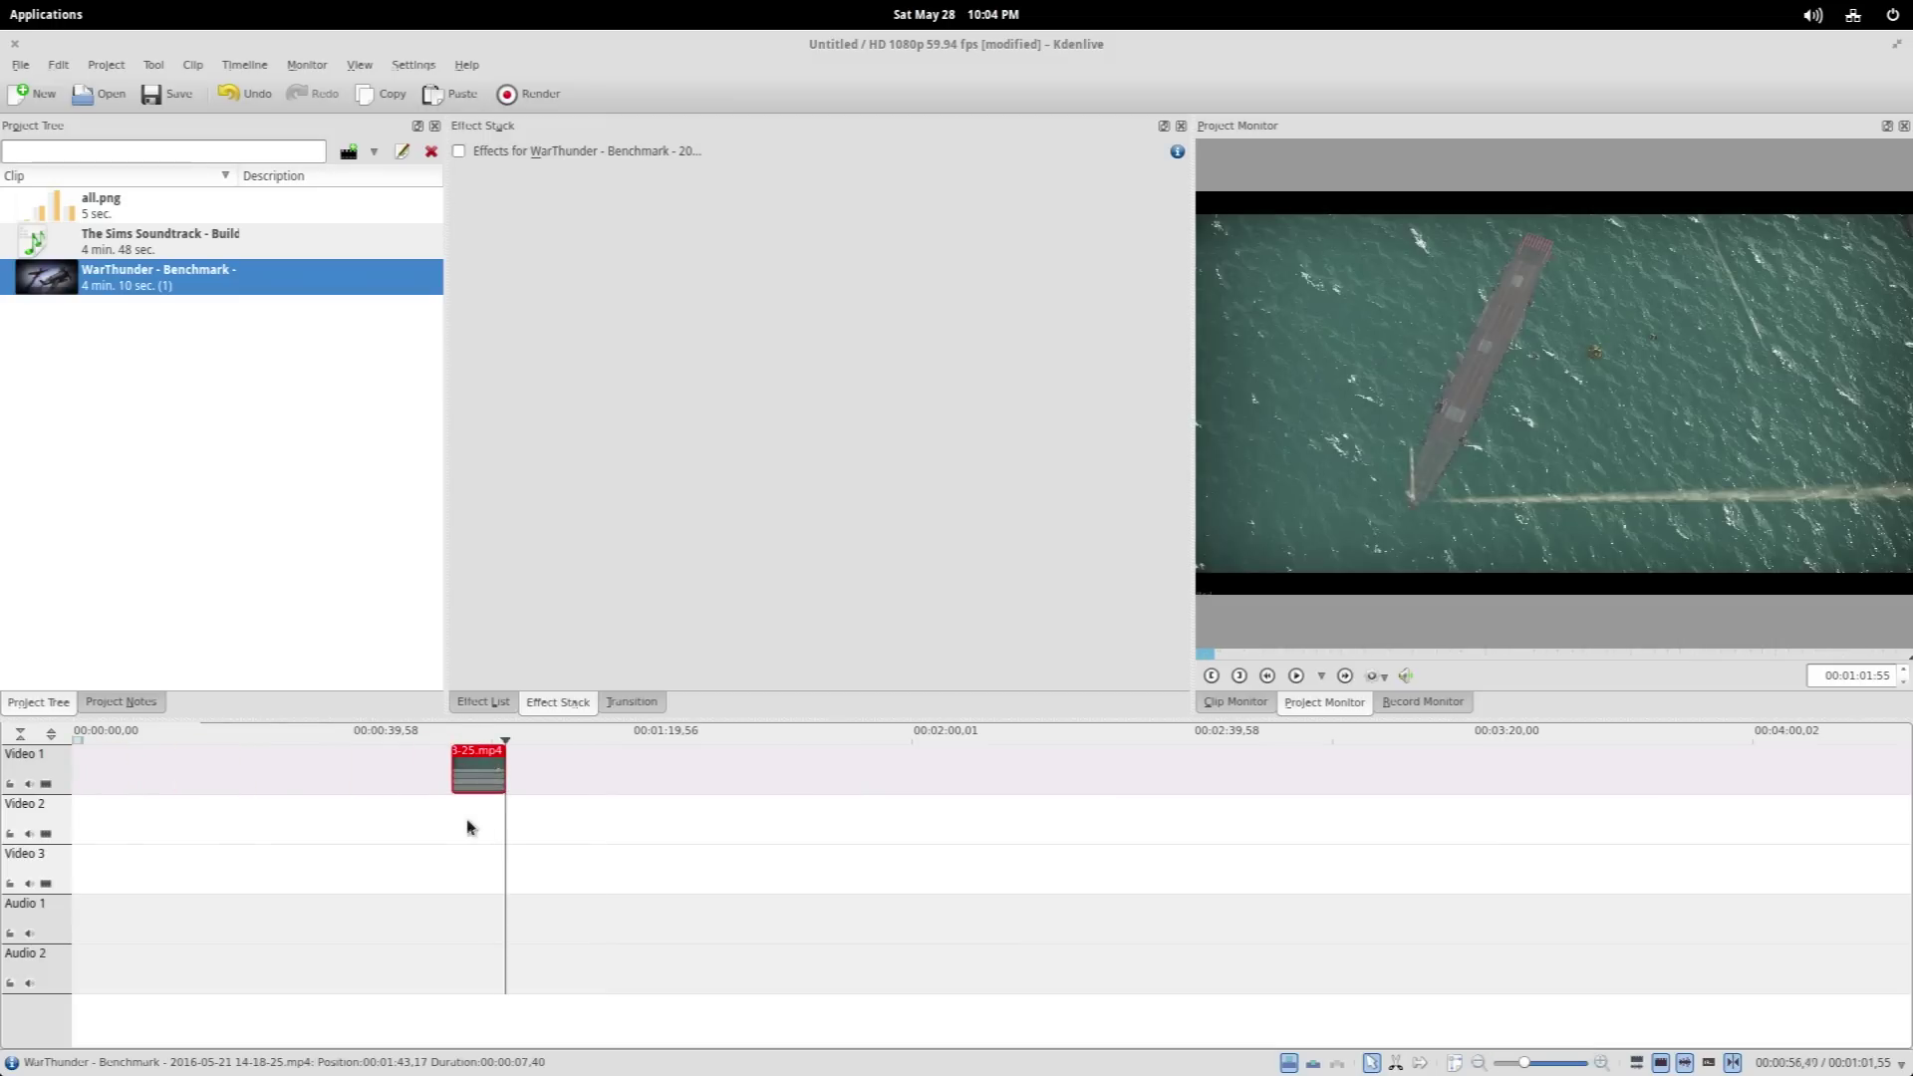
key(ctrl+plus)
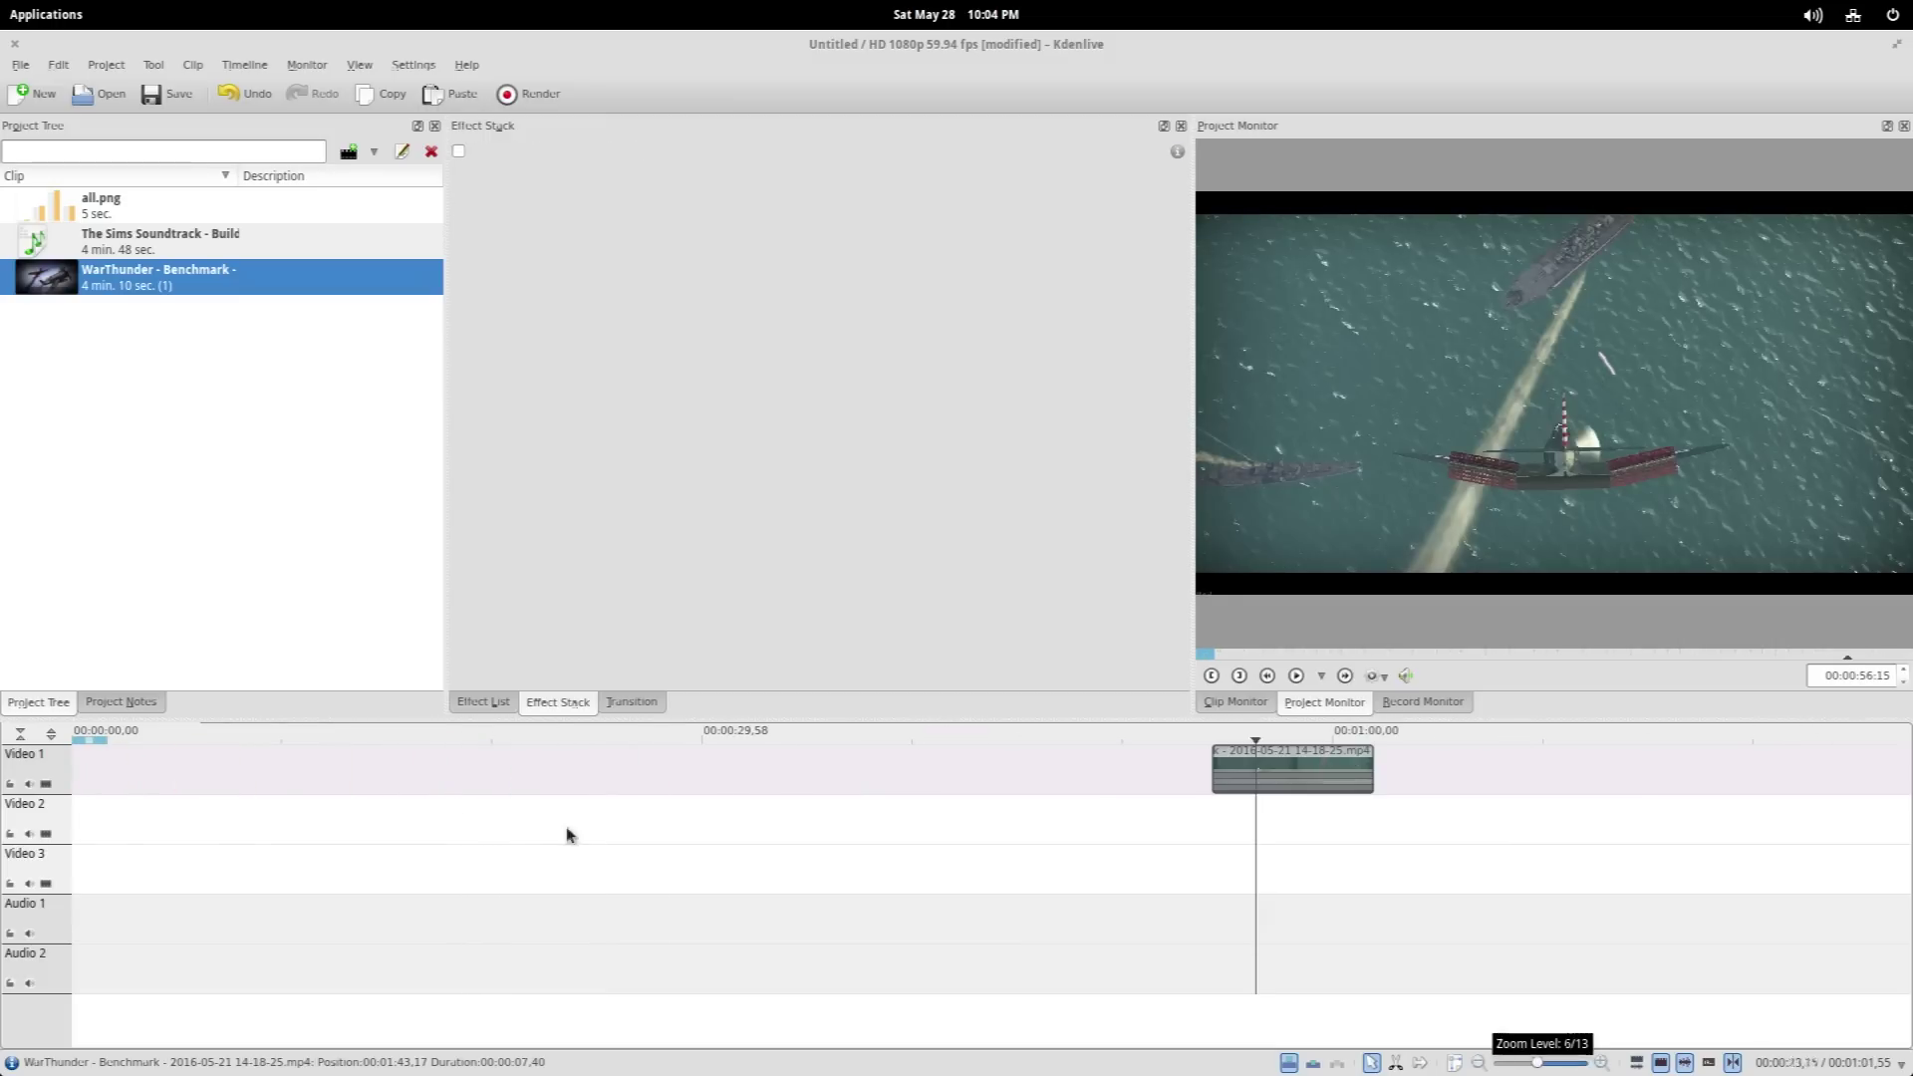
click(1287, 782)
key(ctrl+v)
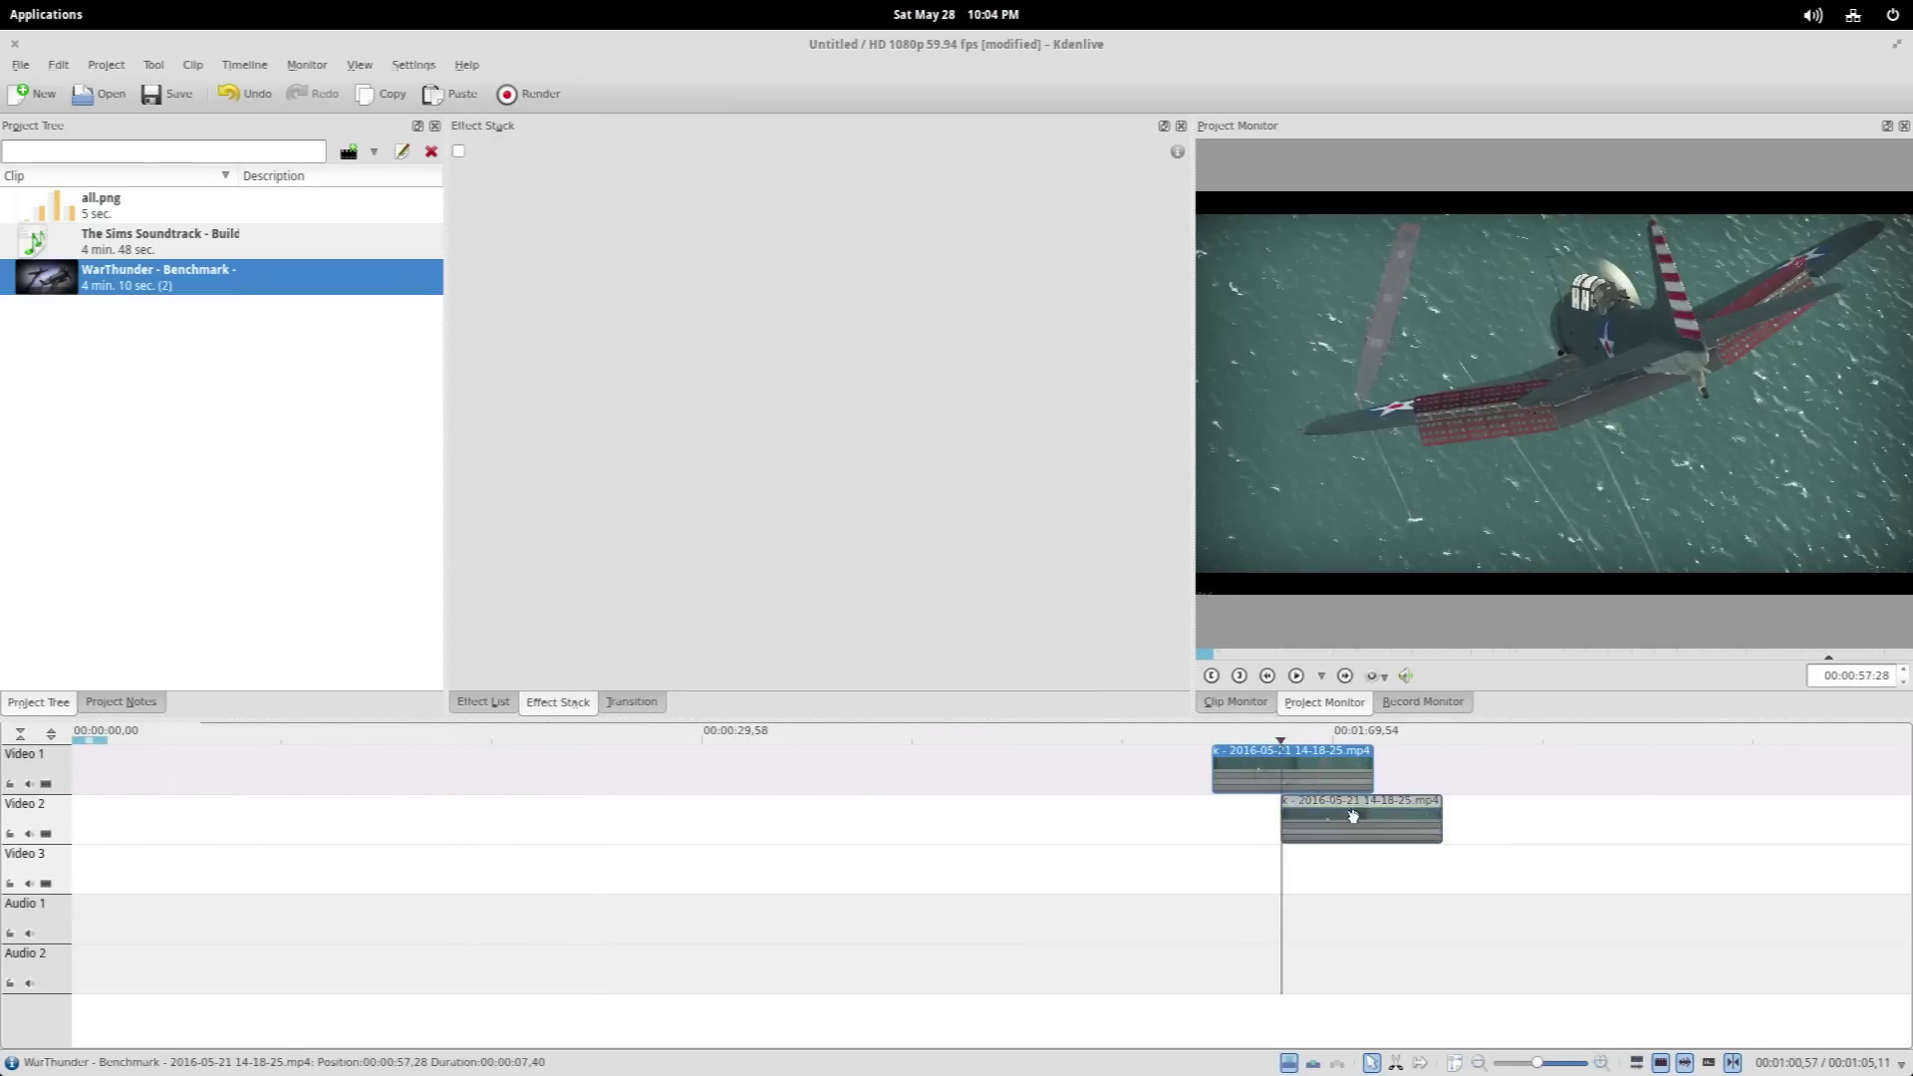
drag(1355, 812, 1286, 812)
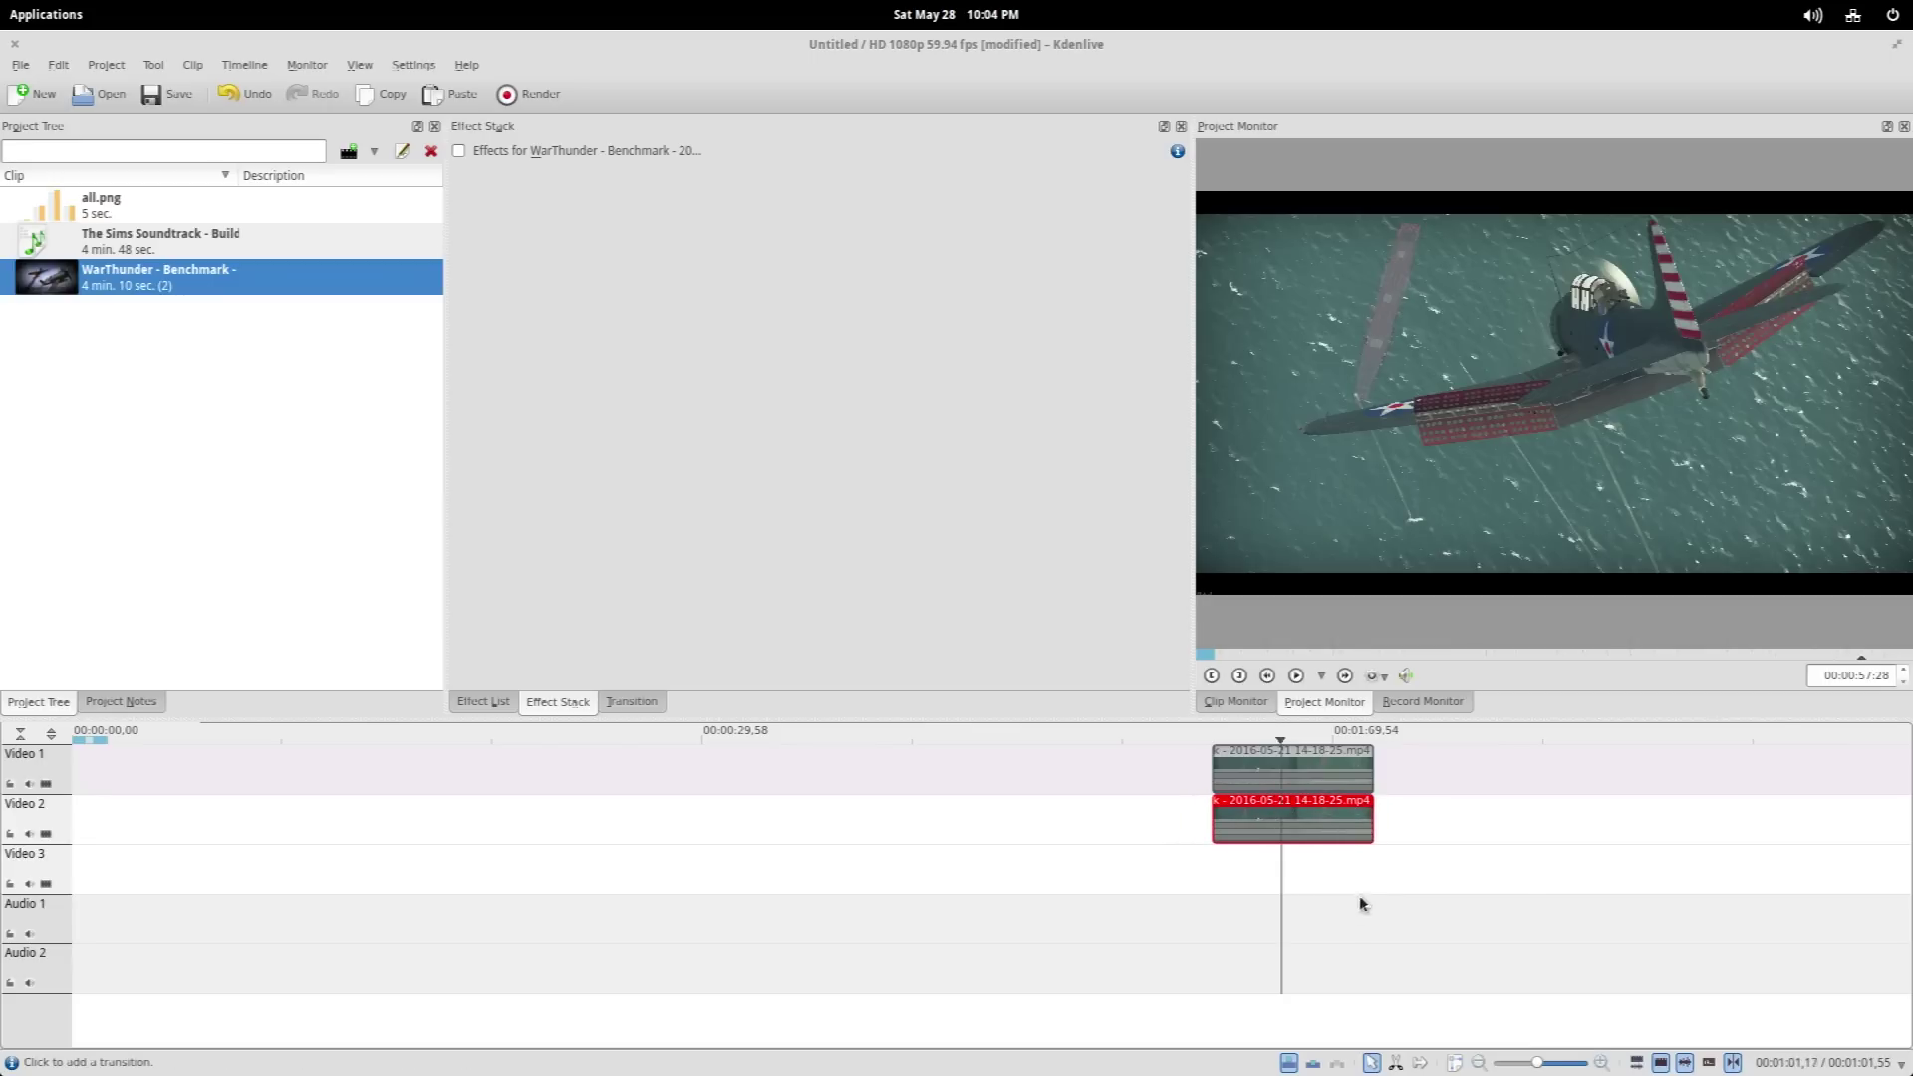
Add a transition between the stacked clips and stretch it across their full 7.4-second length
key(ctrl+plus)
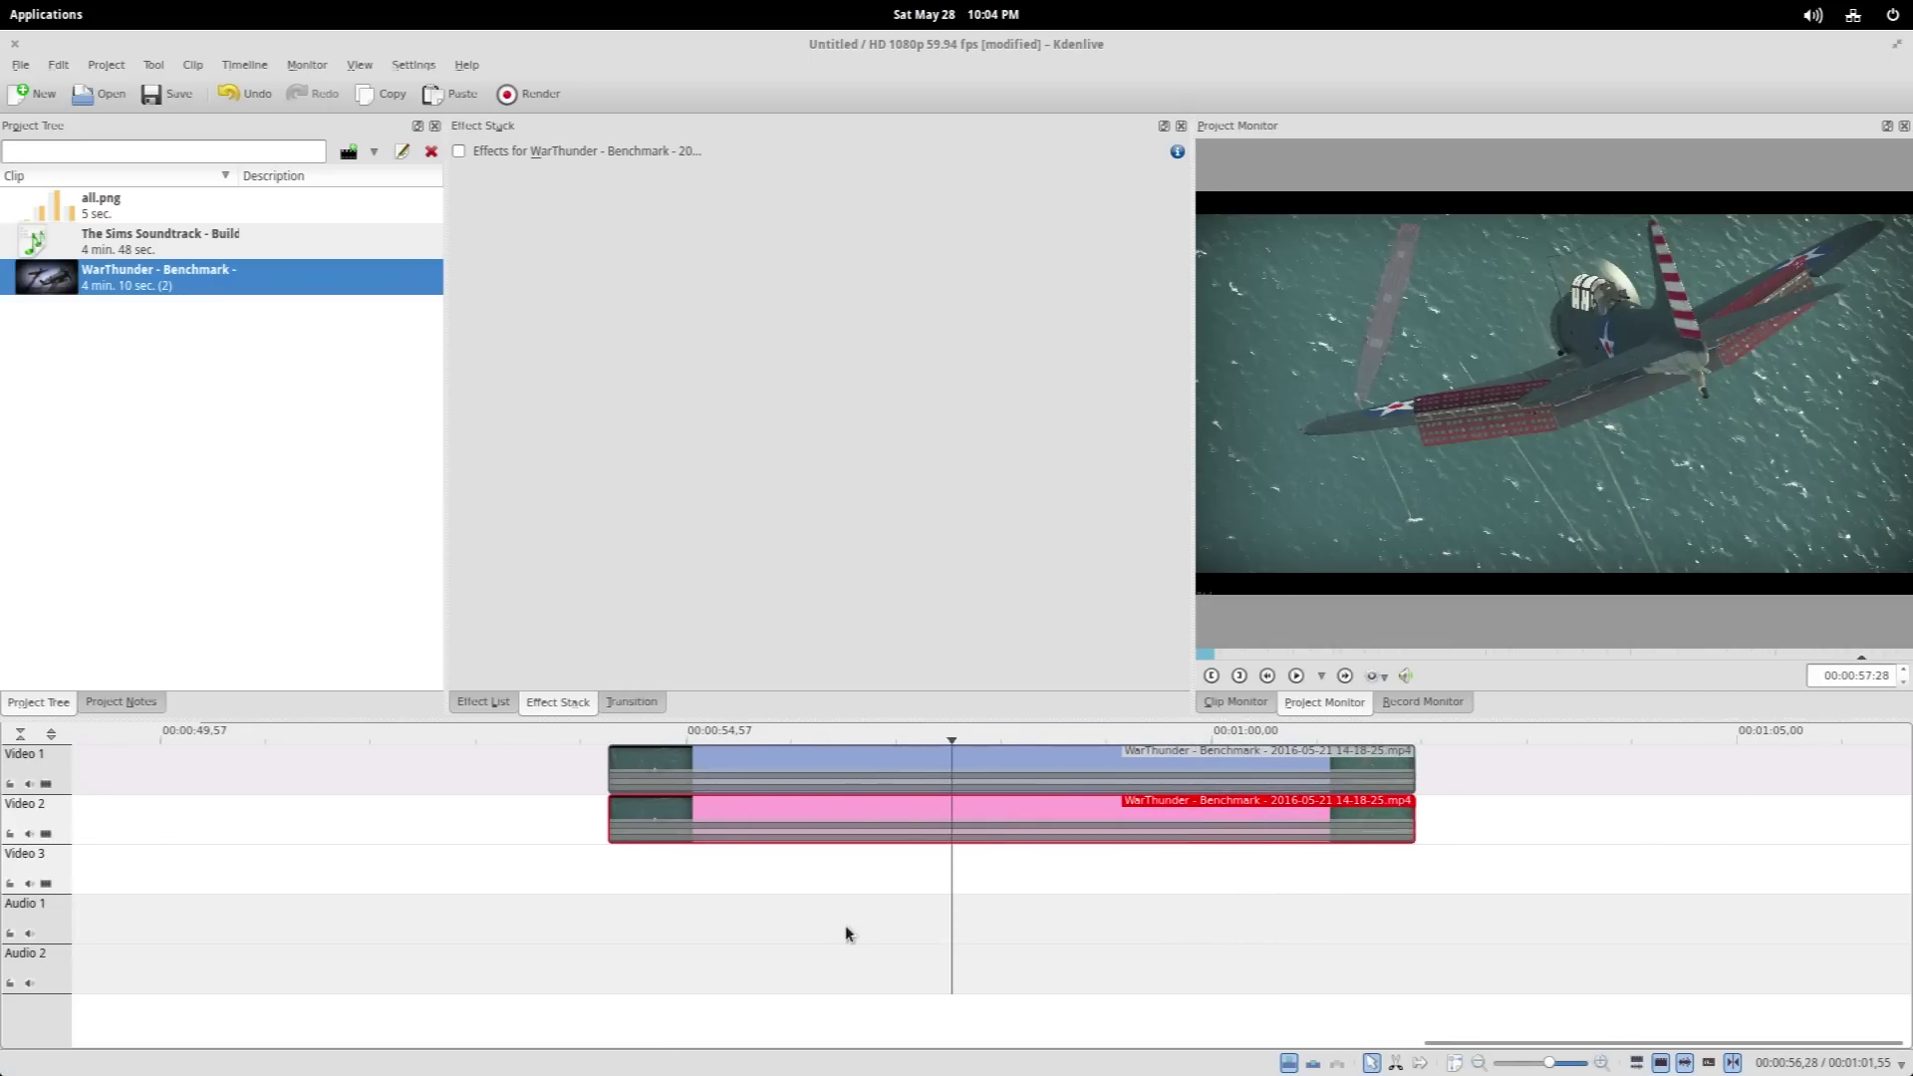
click(631, 795)
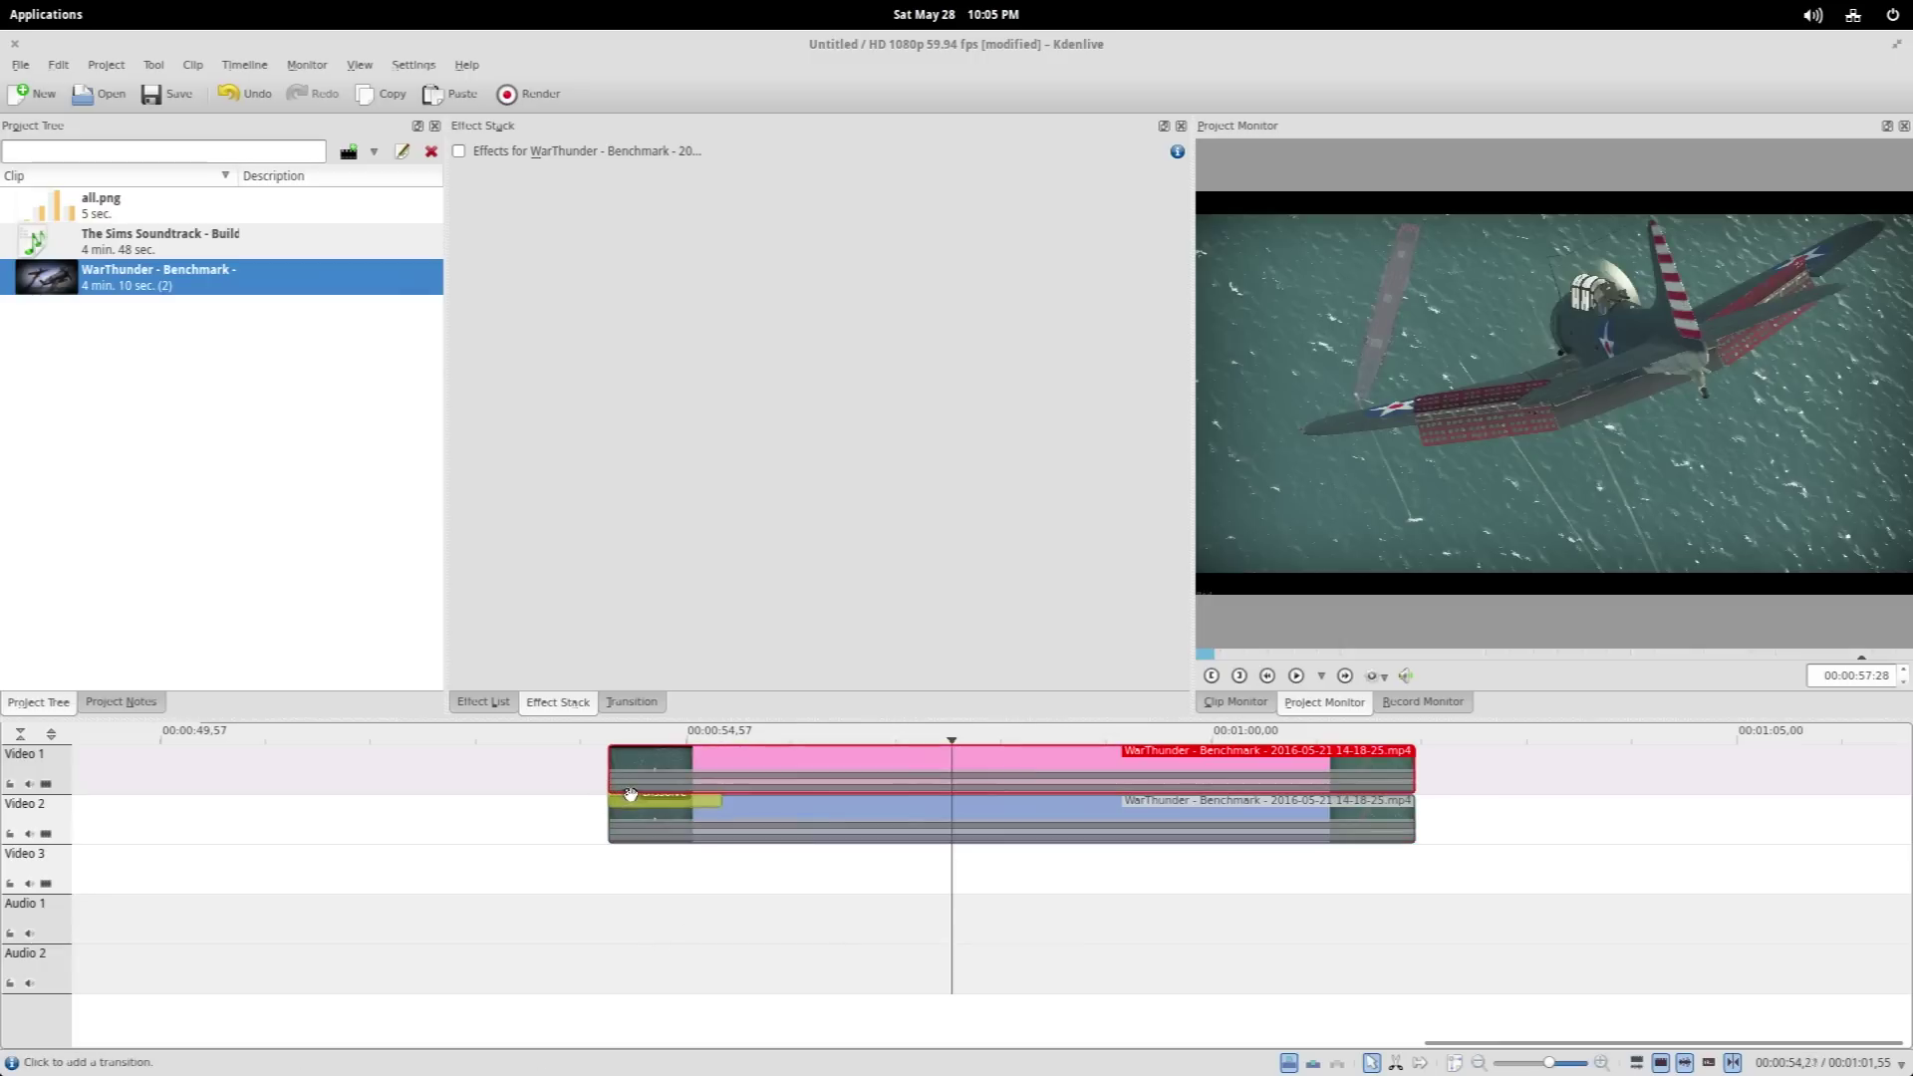
click(723, 801)
click(713, 788)
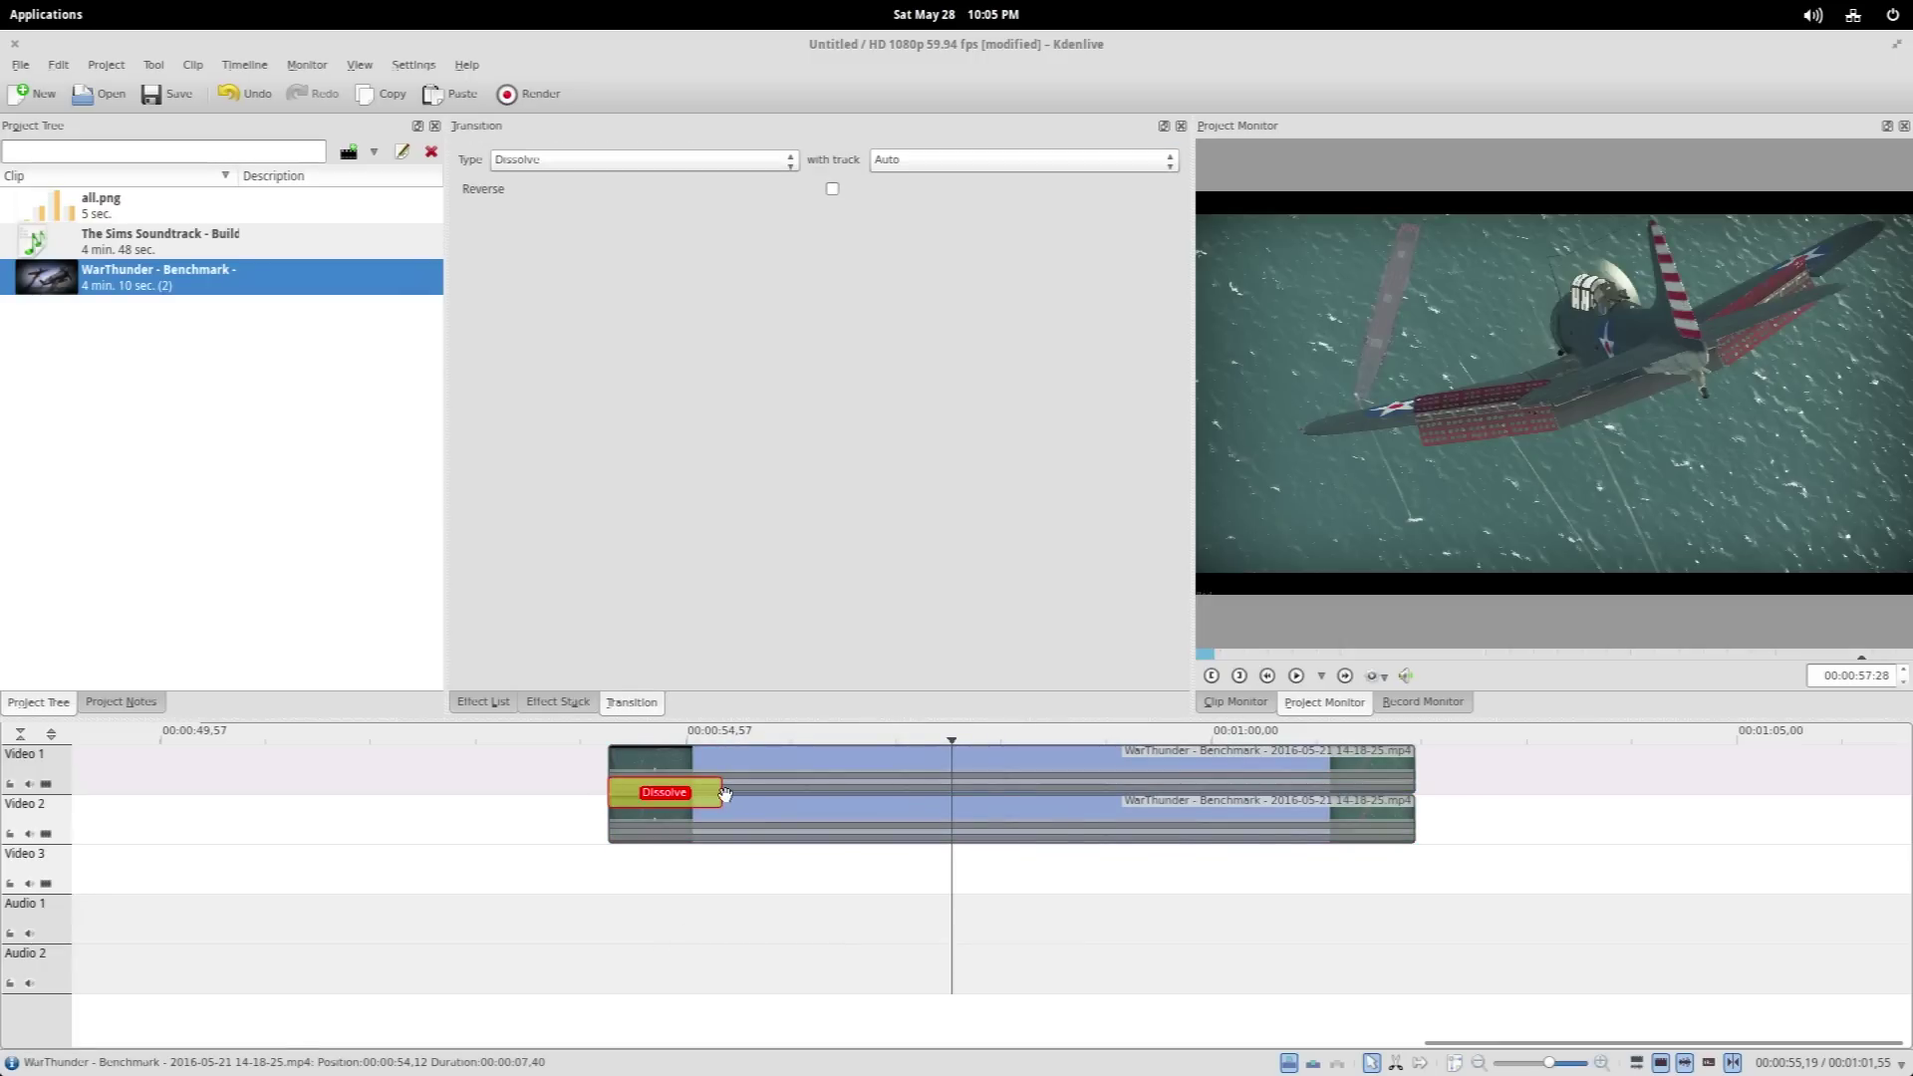
drag(711, 794, 1408, 810)
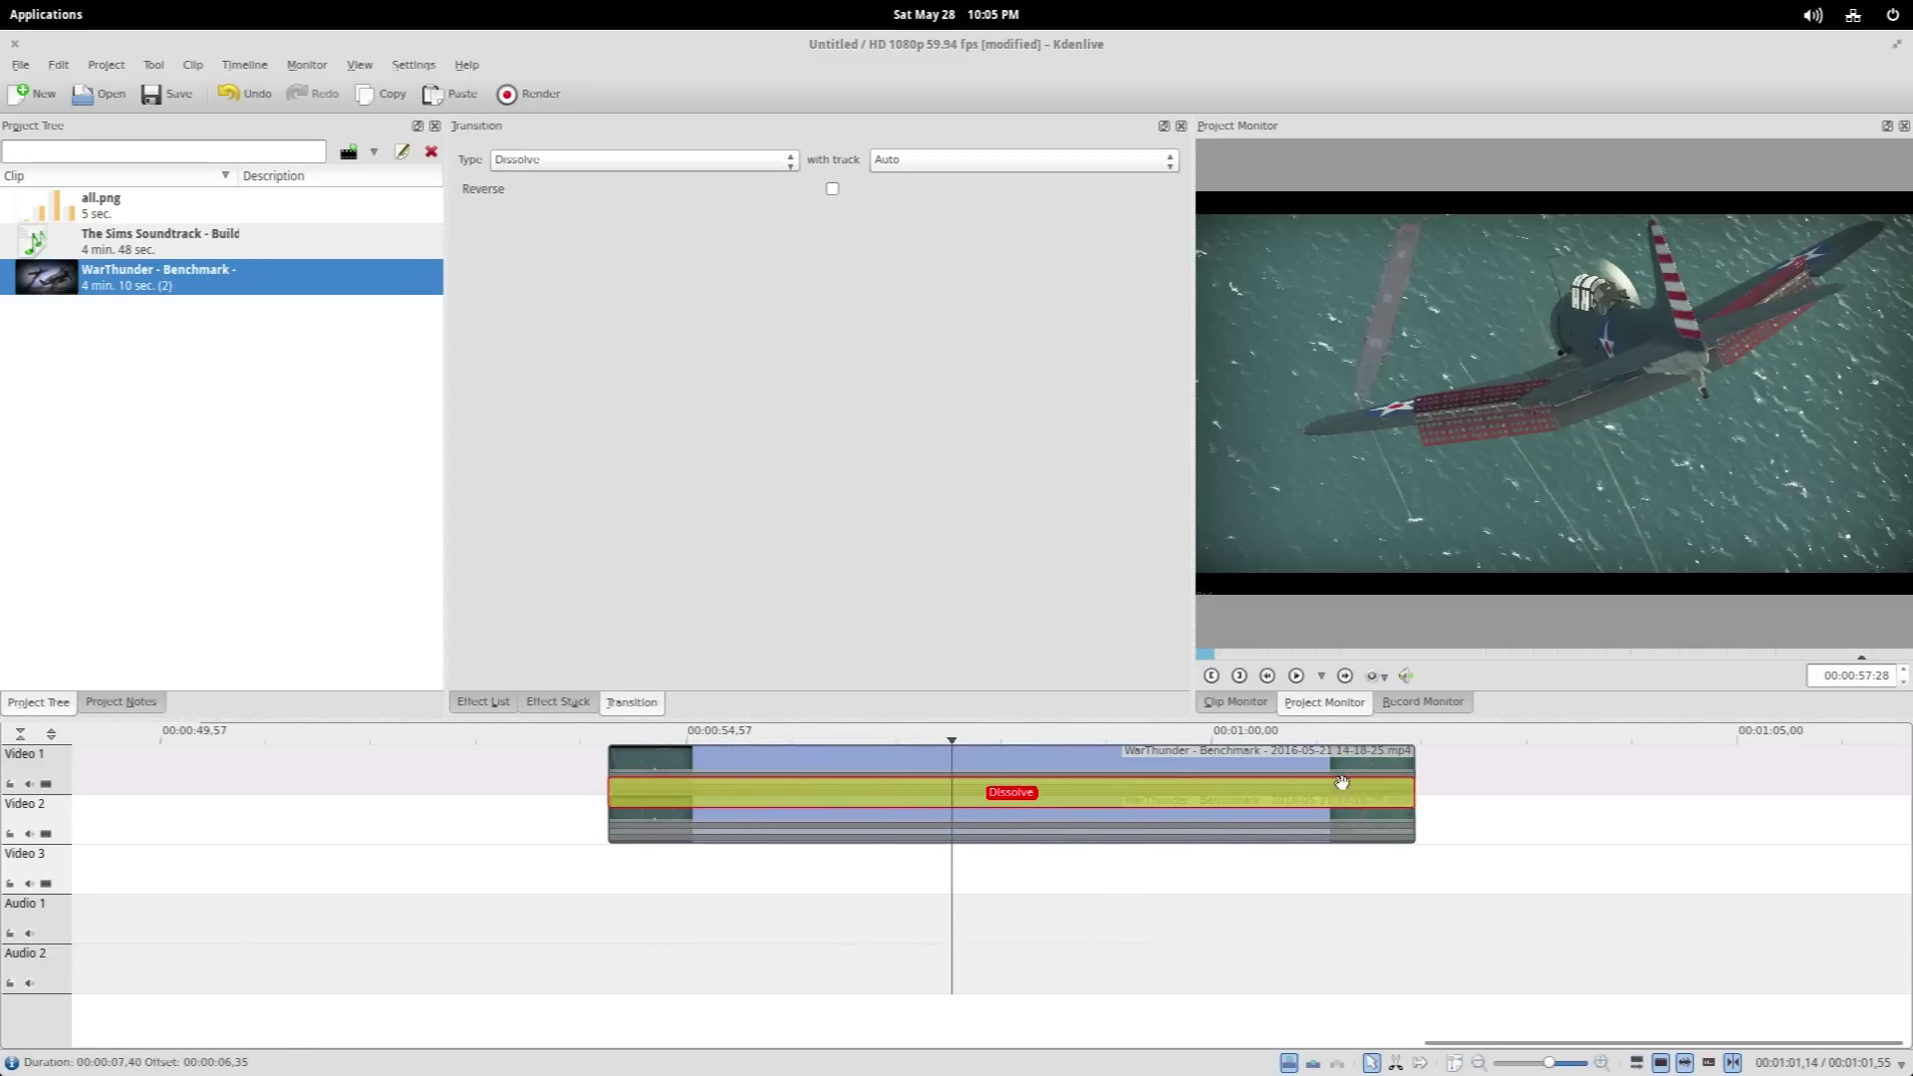
Change the transition type from Dissolve to Affine
click(628, 161)
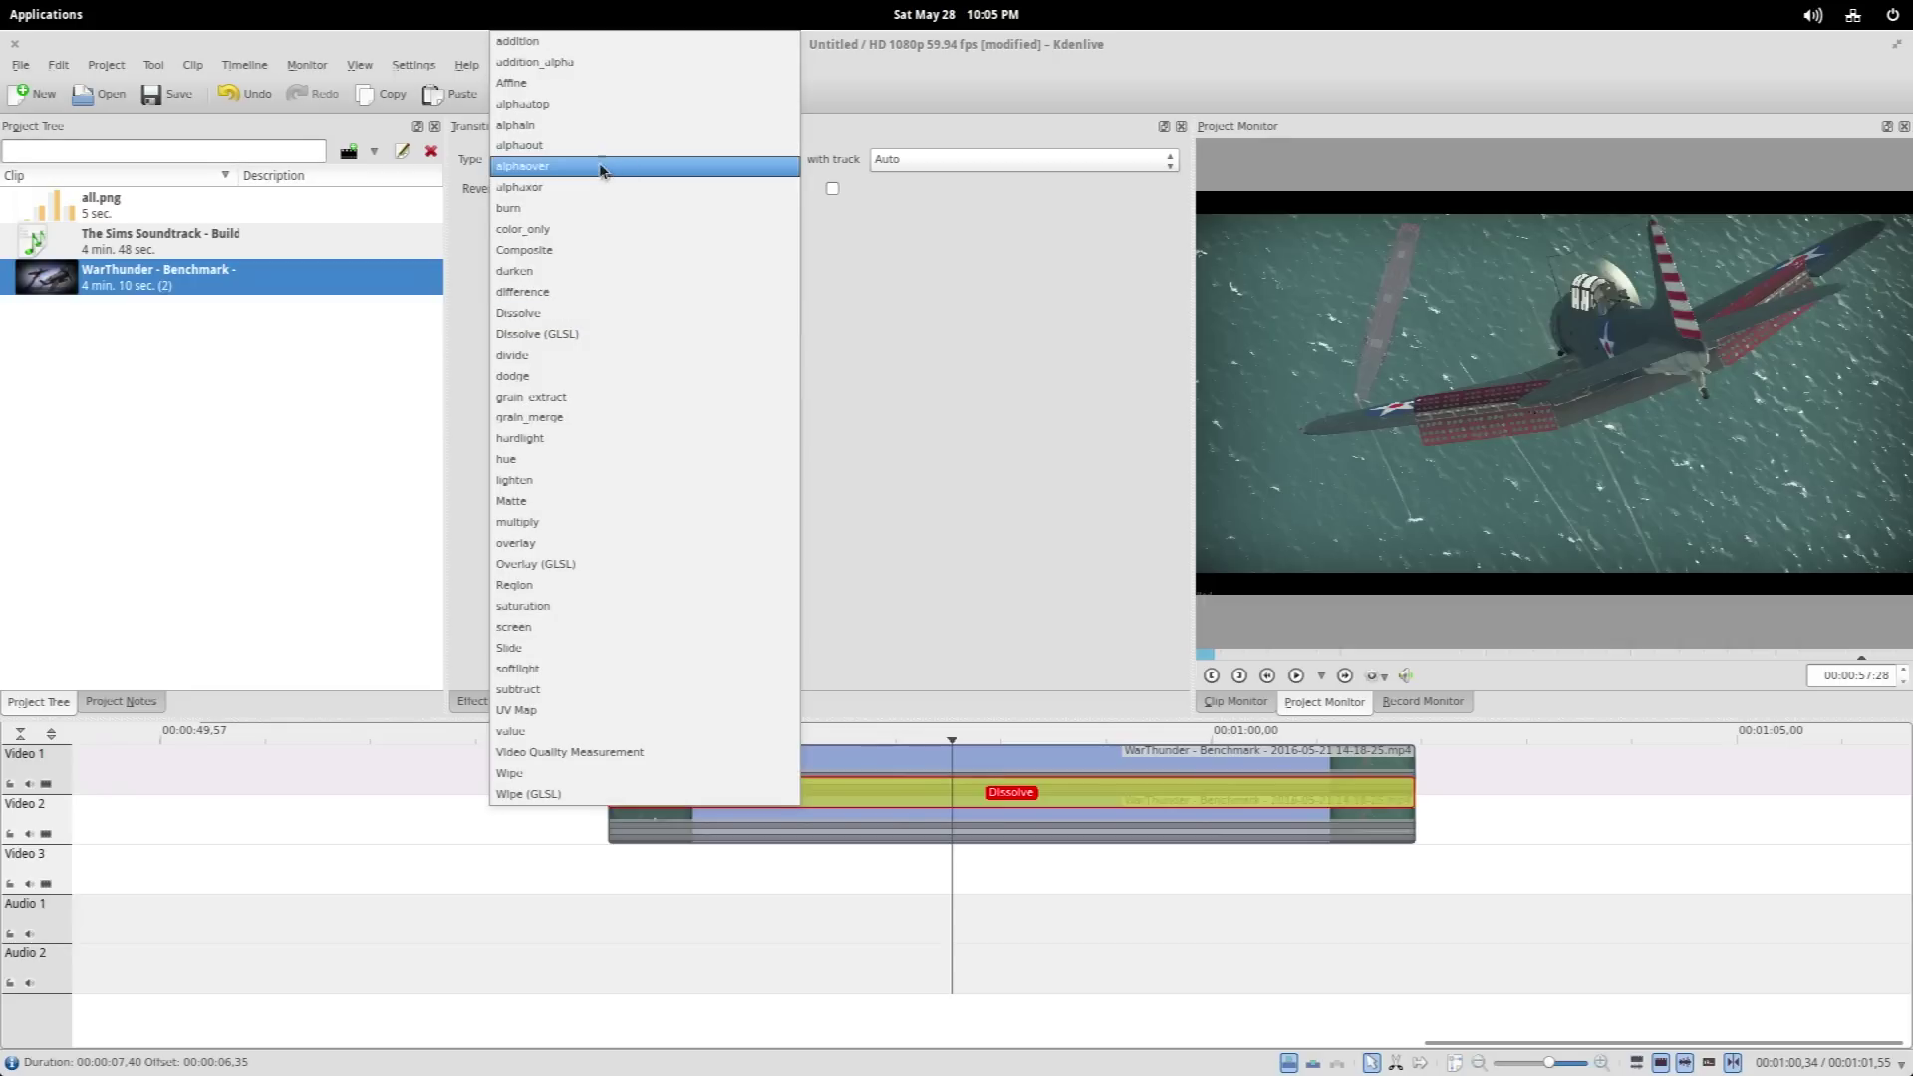
click(543, 86)
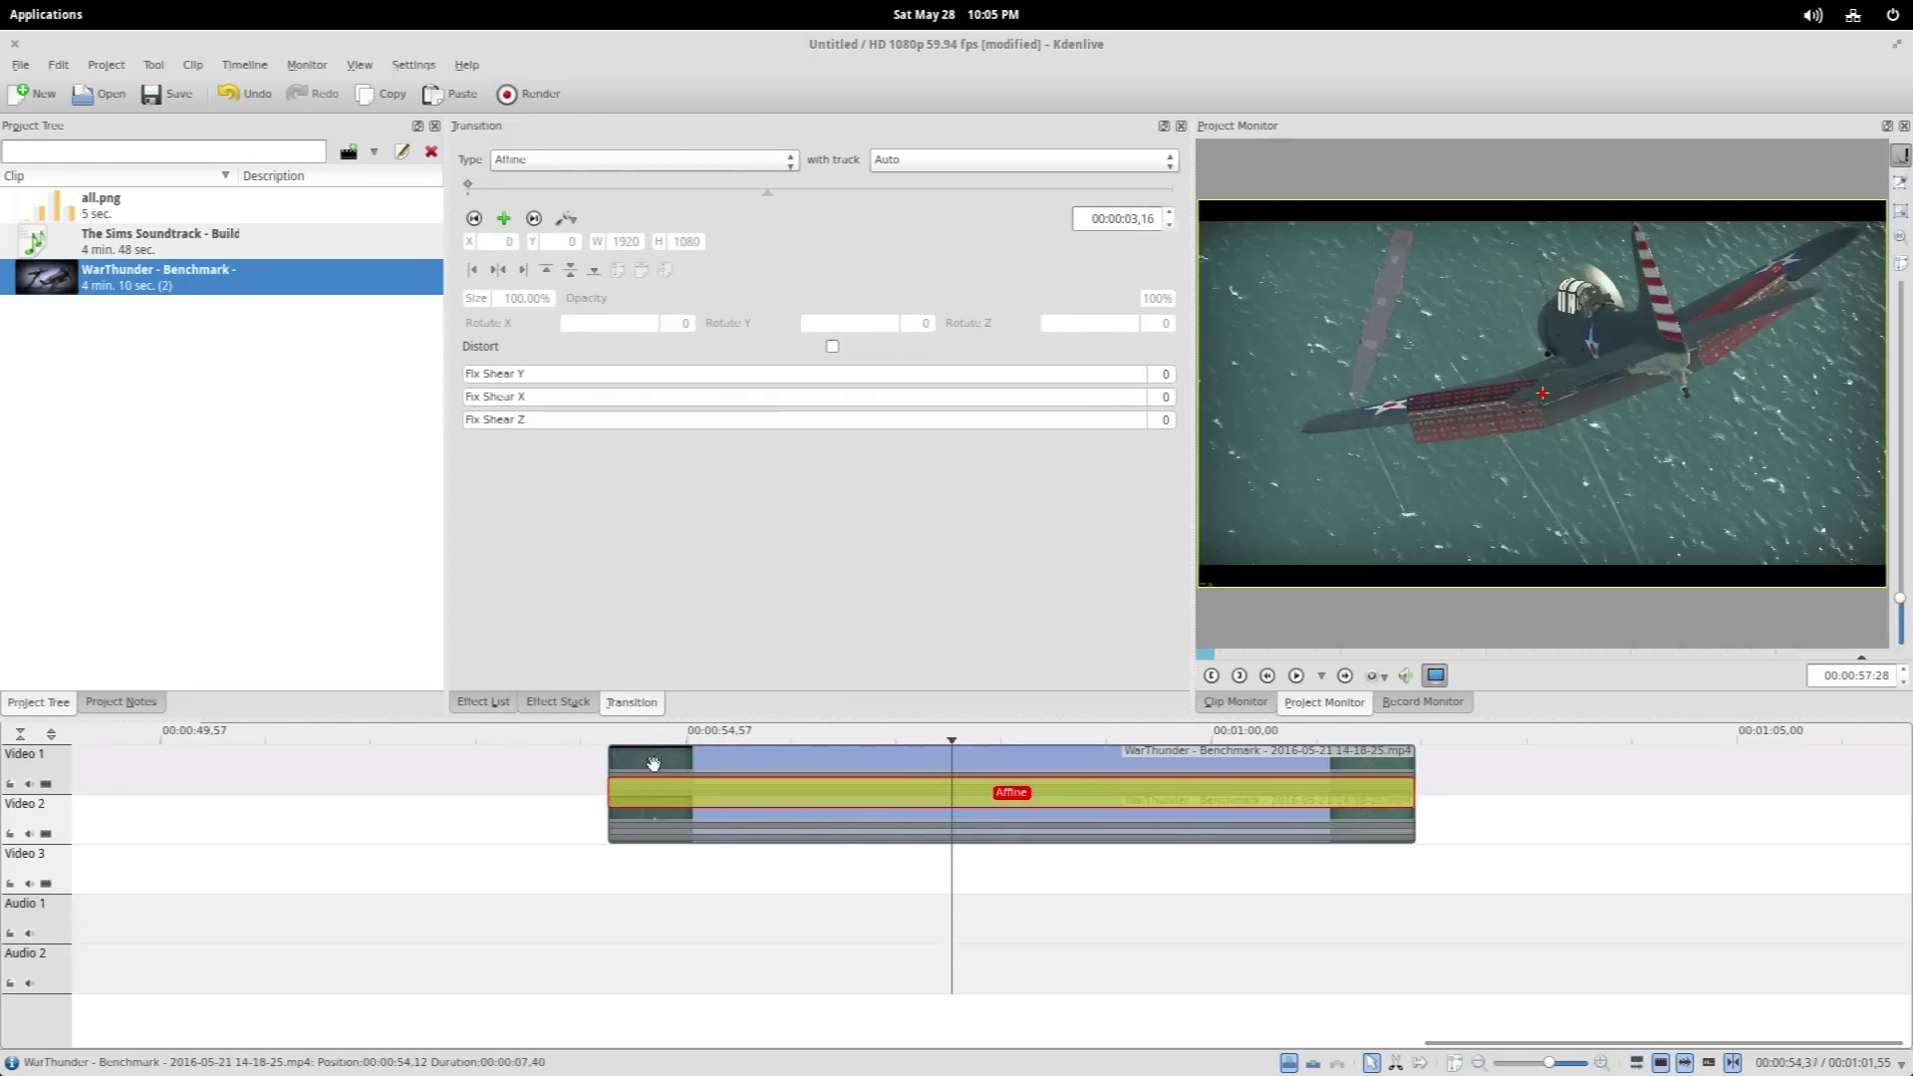
click(656, 774)
click(668, 834)
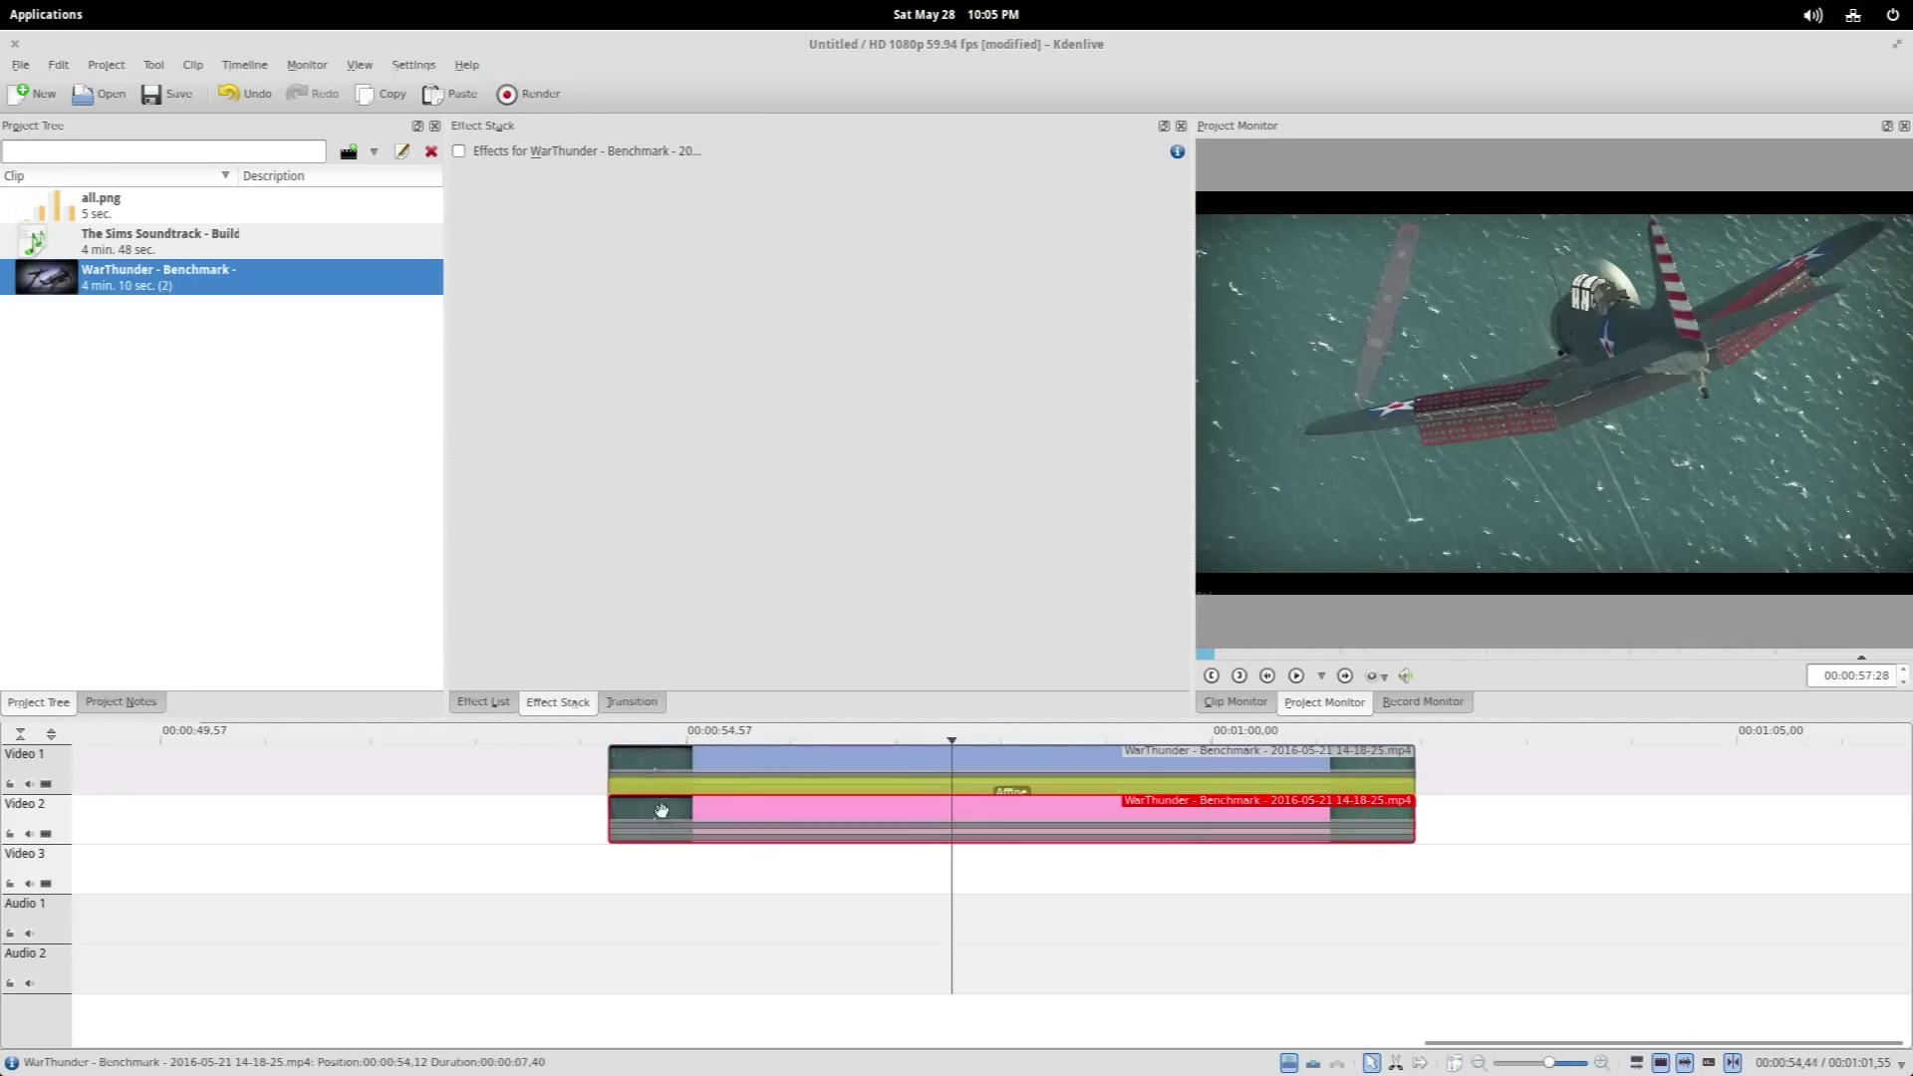
click(643, 761)
Apply Crop, Scale and Position to the Video 1 clip and set Scale X and Y to 25
click(493, 701)
click(510, 192)
text(cr)
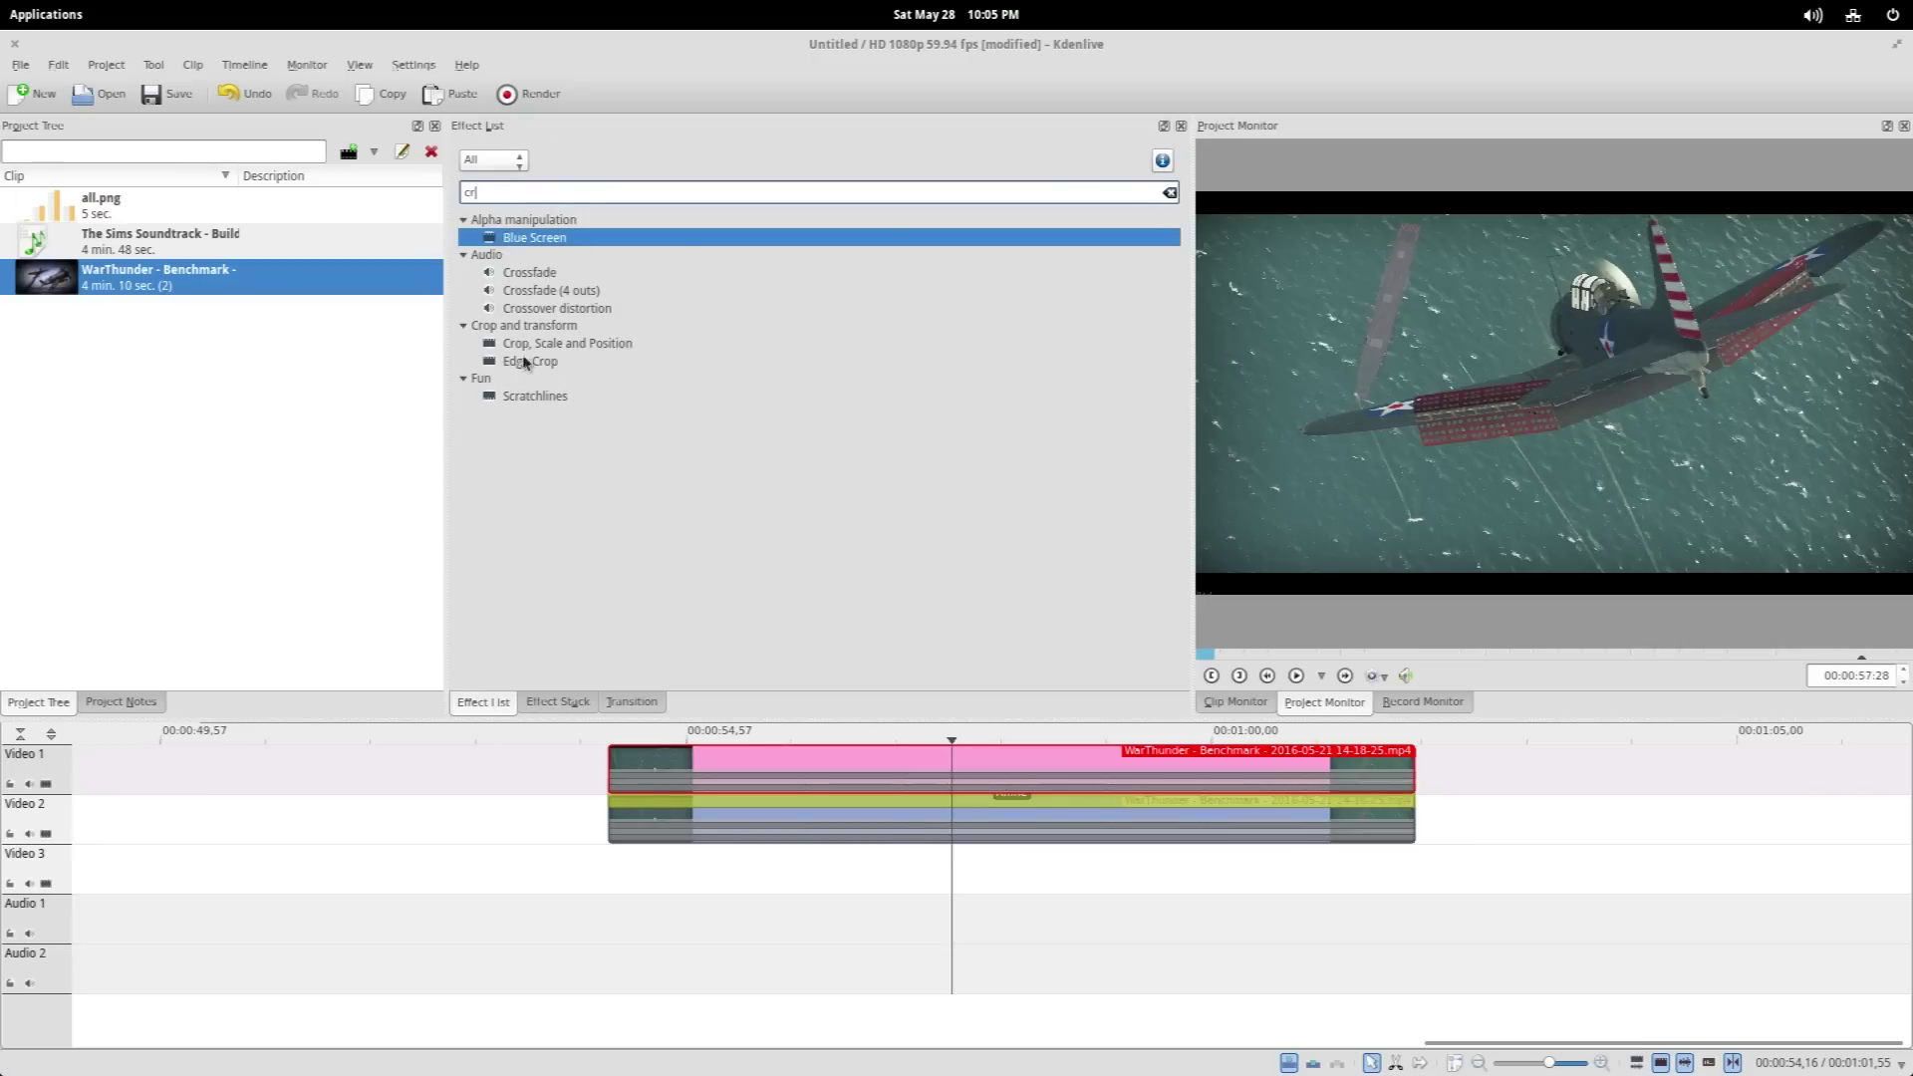
drag(525, 344, 946, 762)
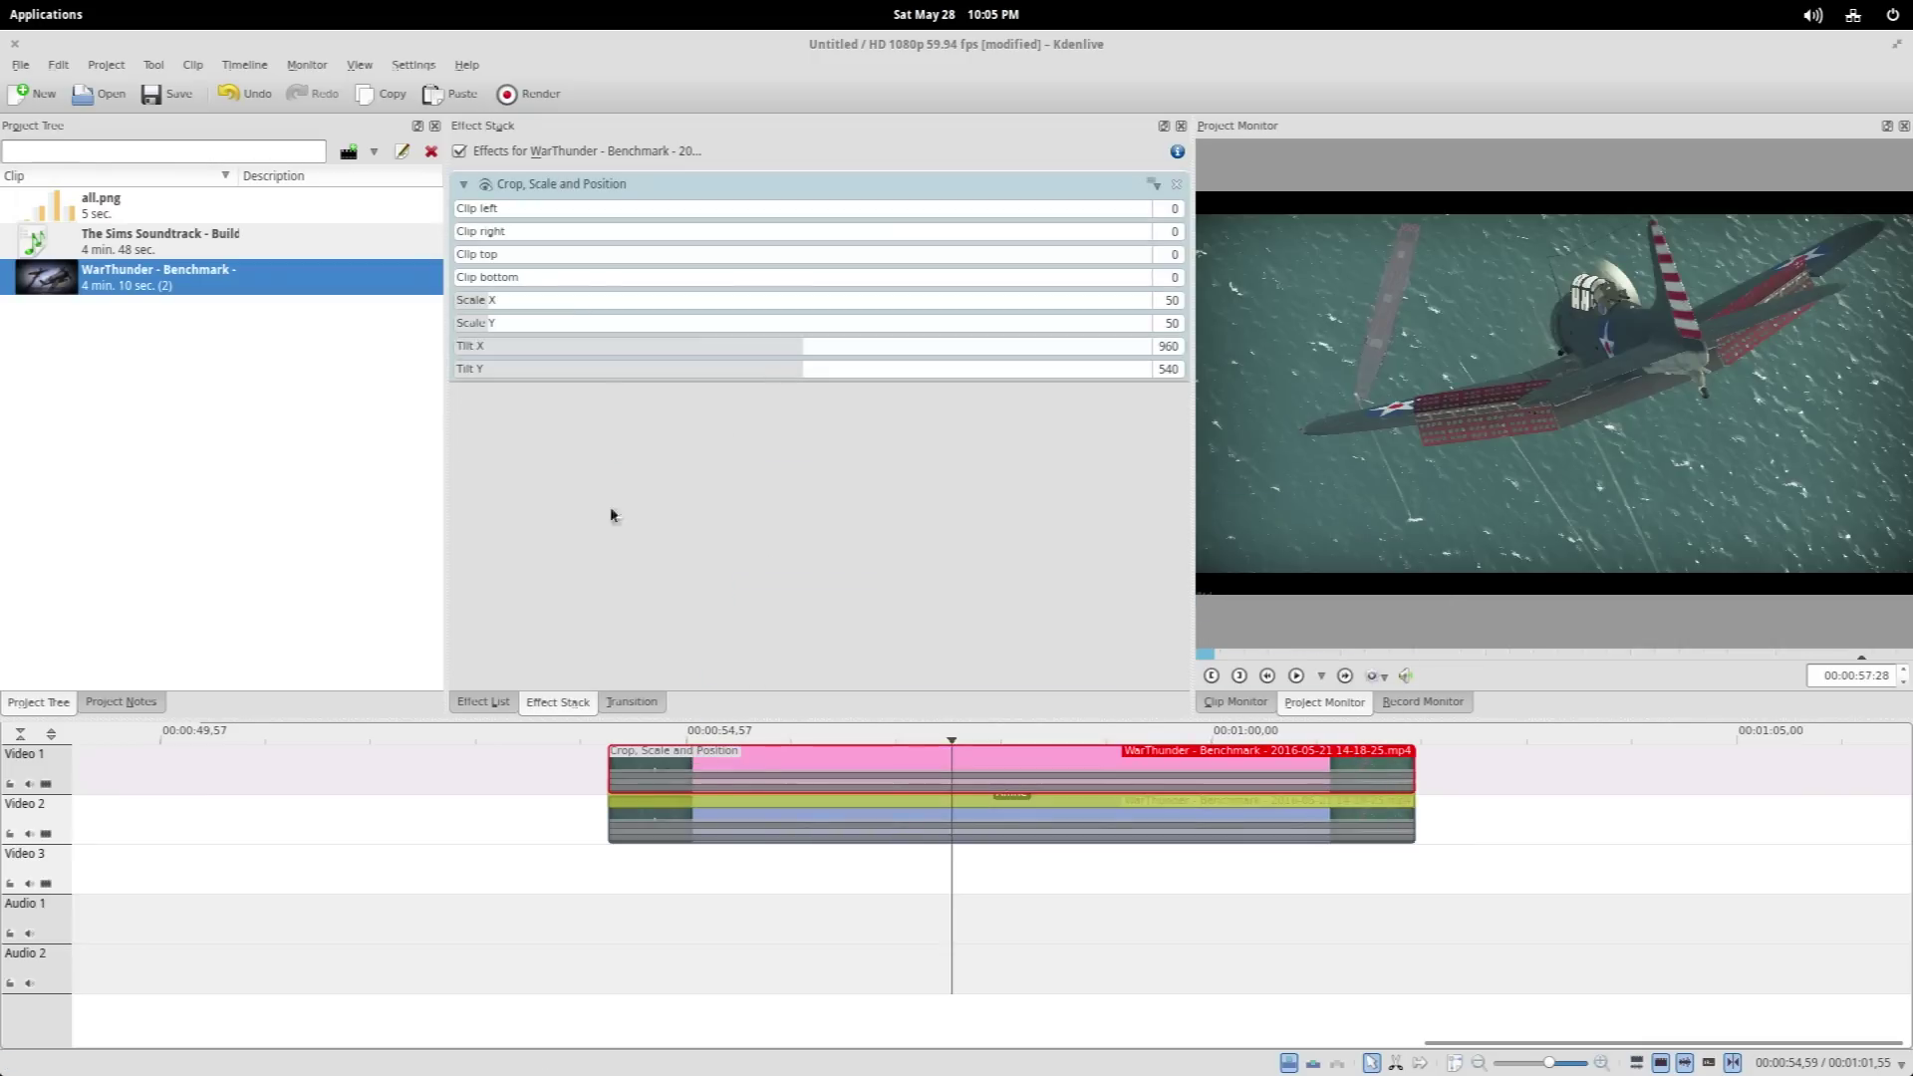
click(483, 704)
click(538, 702)
text(25)
key(Tab)
text(25)
key(Return)
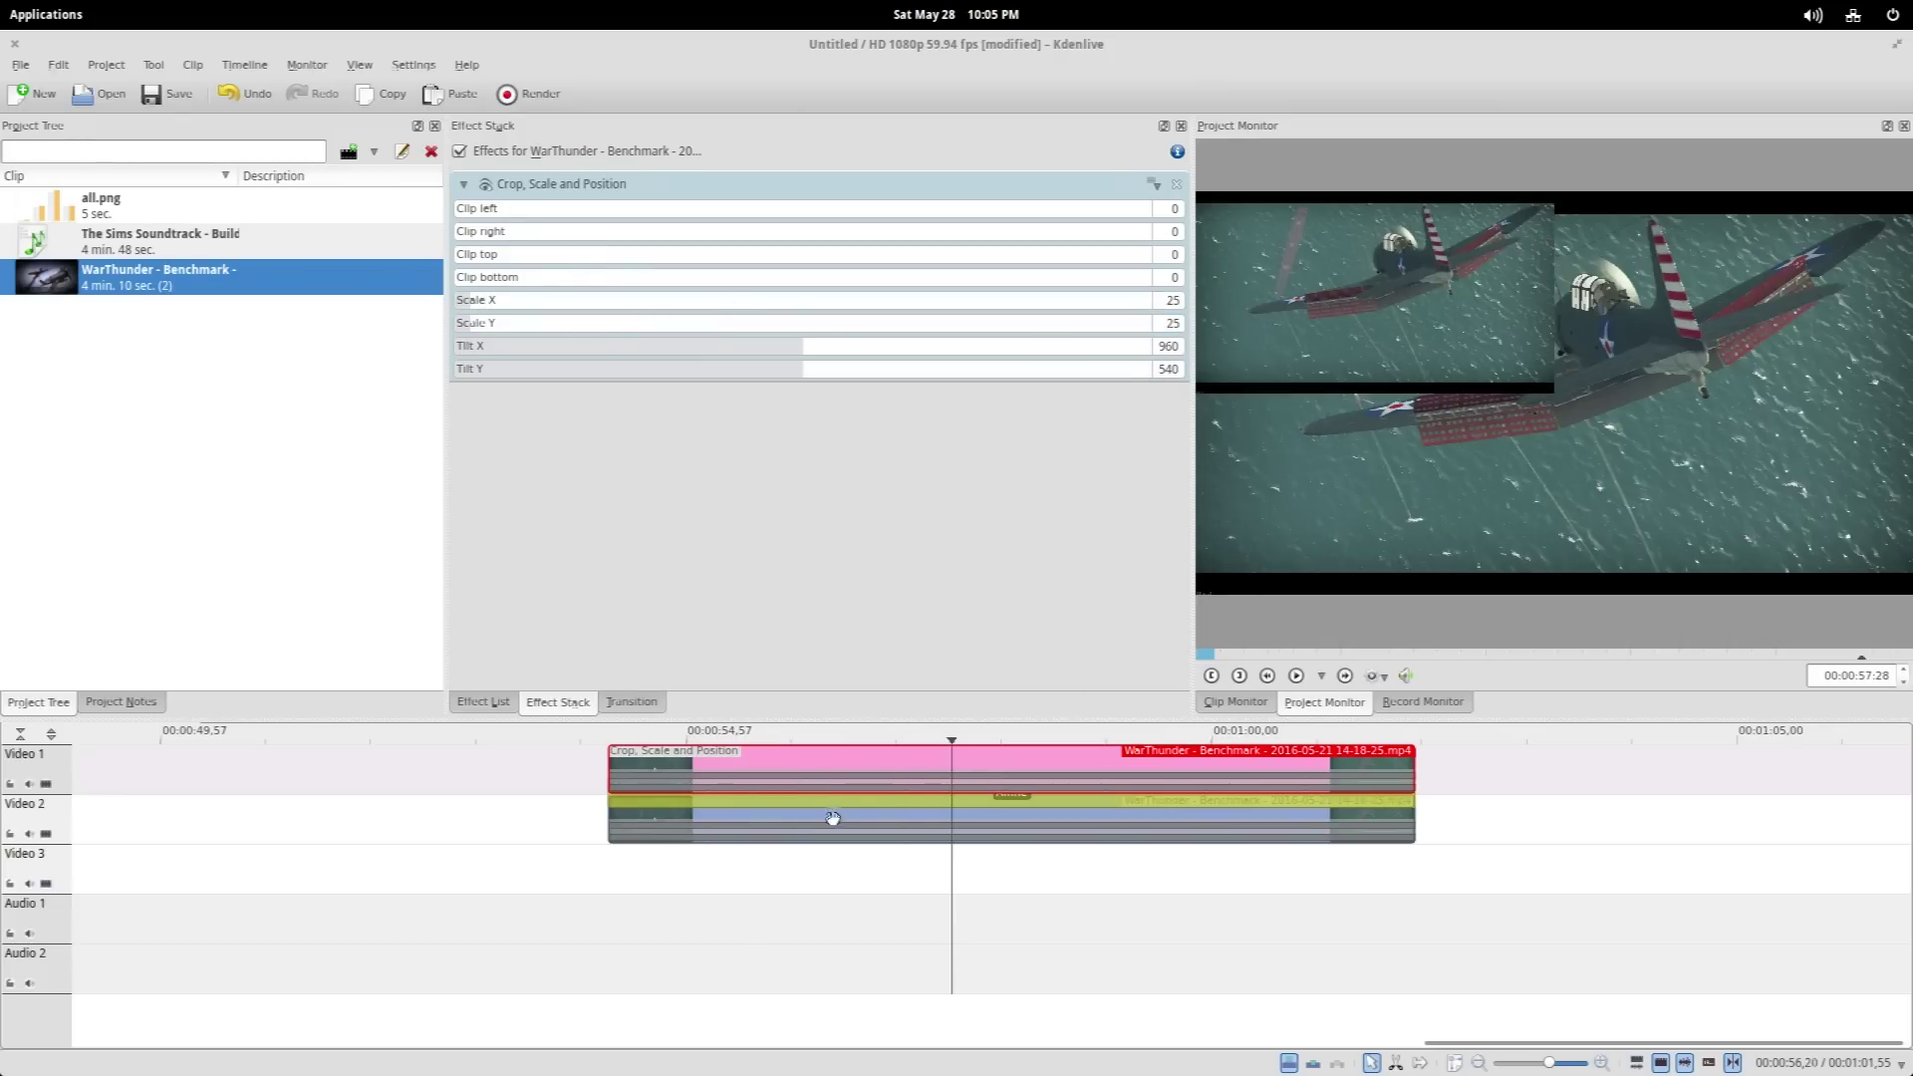
Apply Crop, Scale and Position to the second-track WarThunder clip as well
click(833, 822)
click(483, 703)
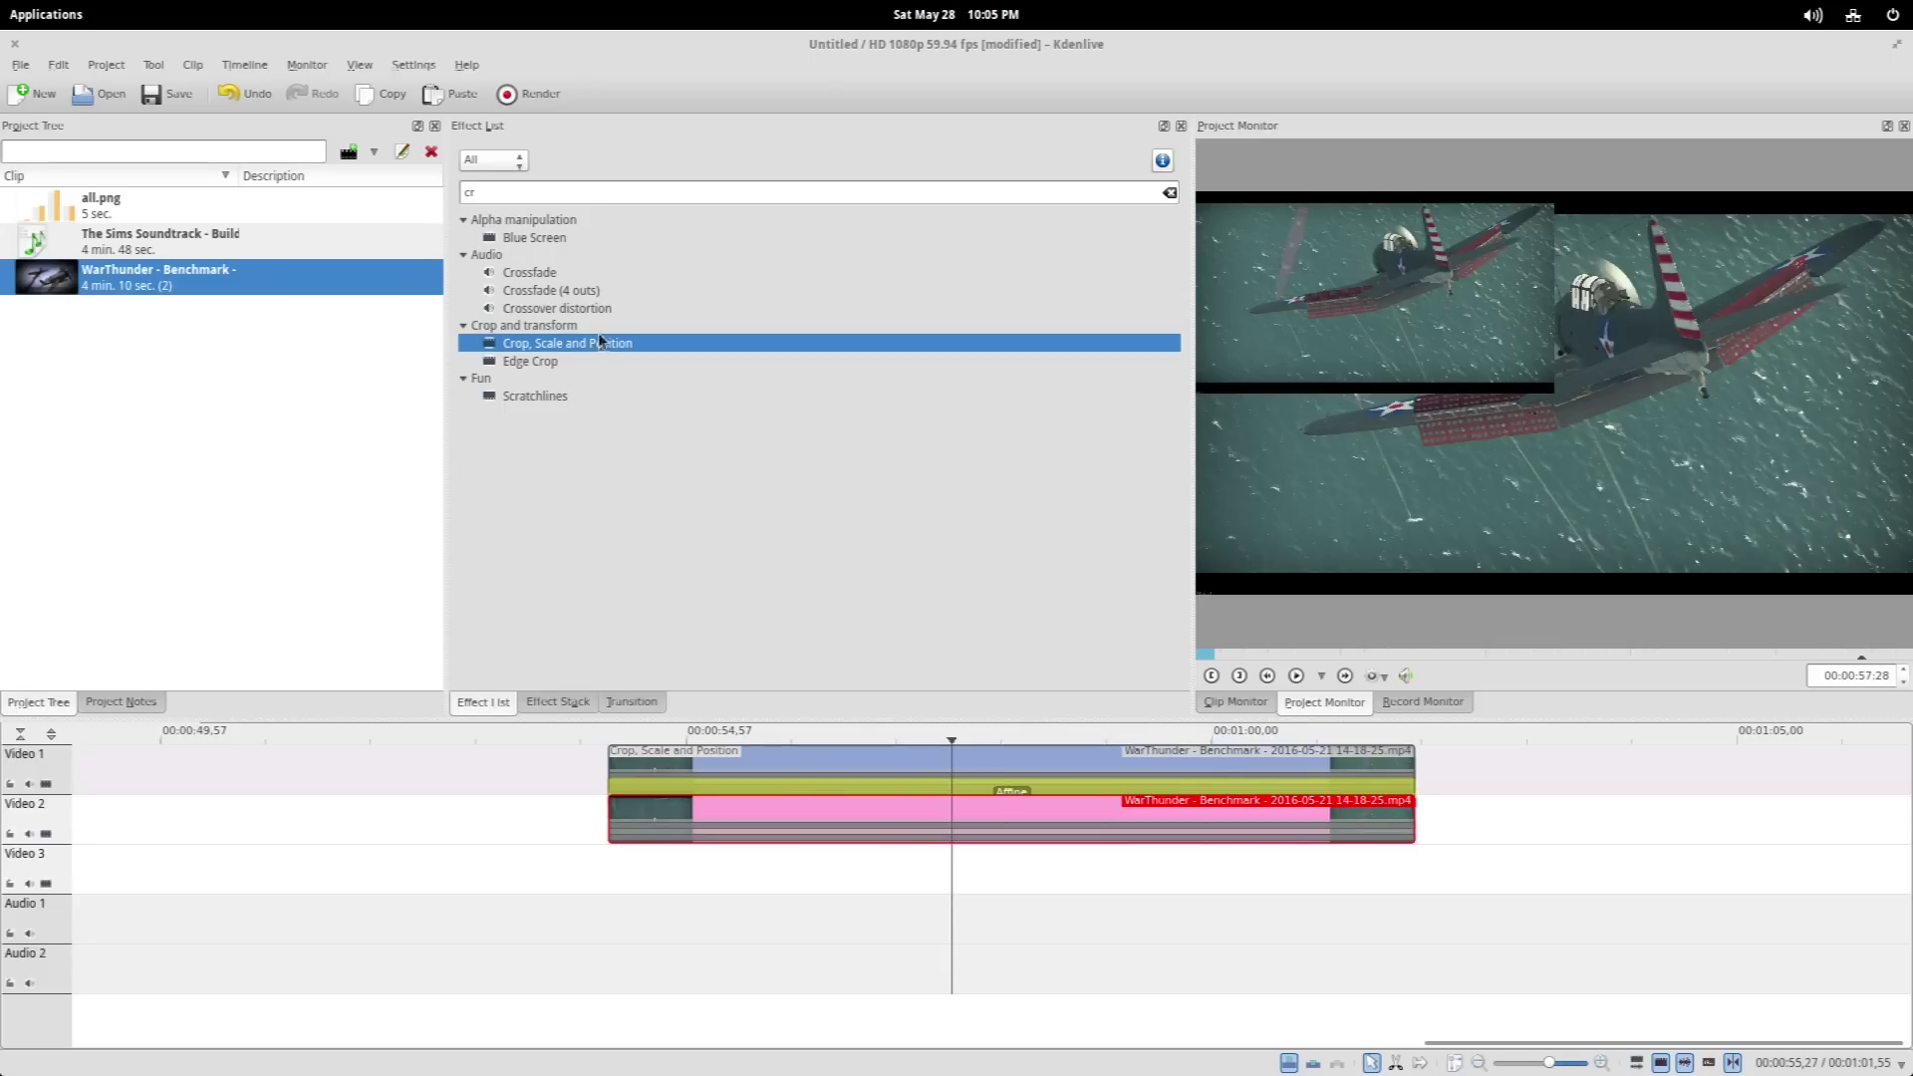
drag(588, 346, 856, 819)
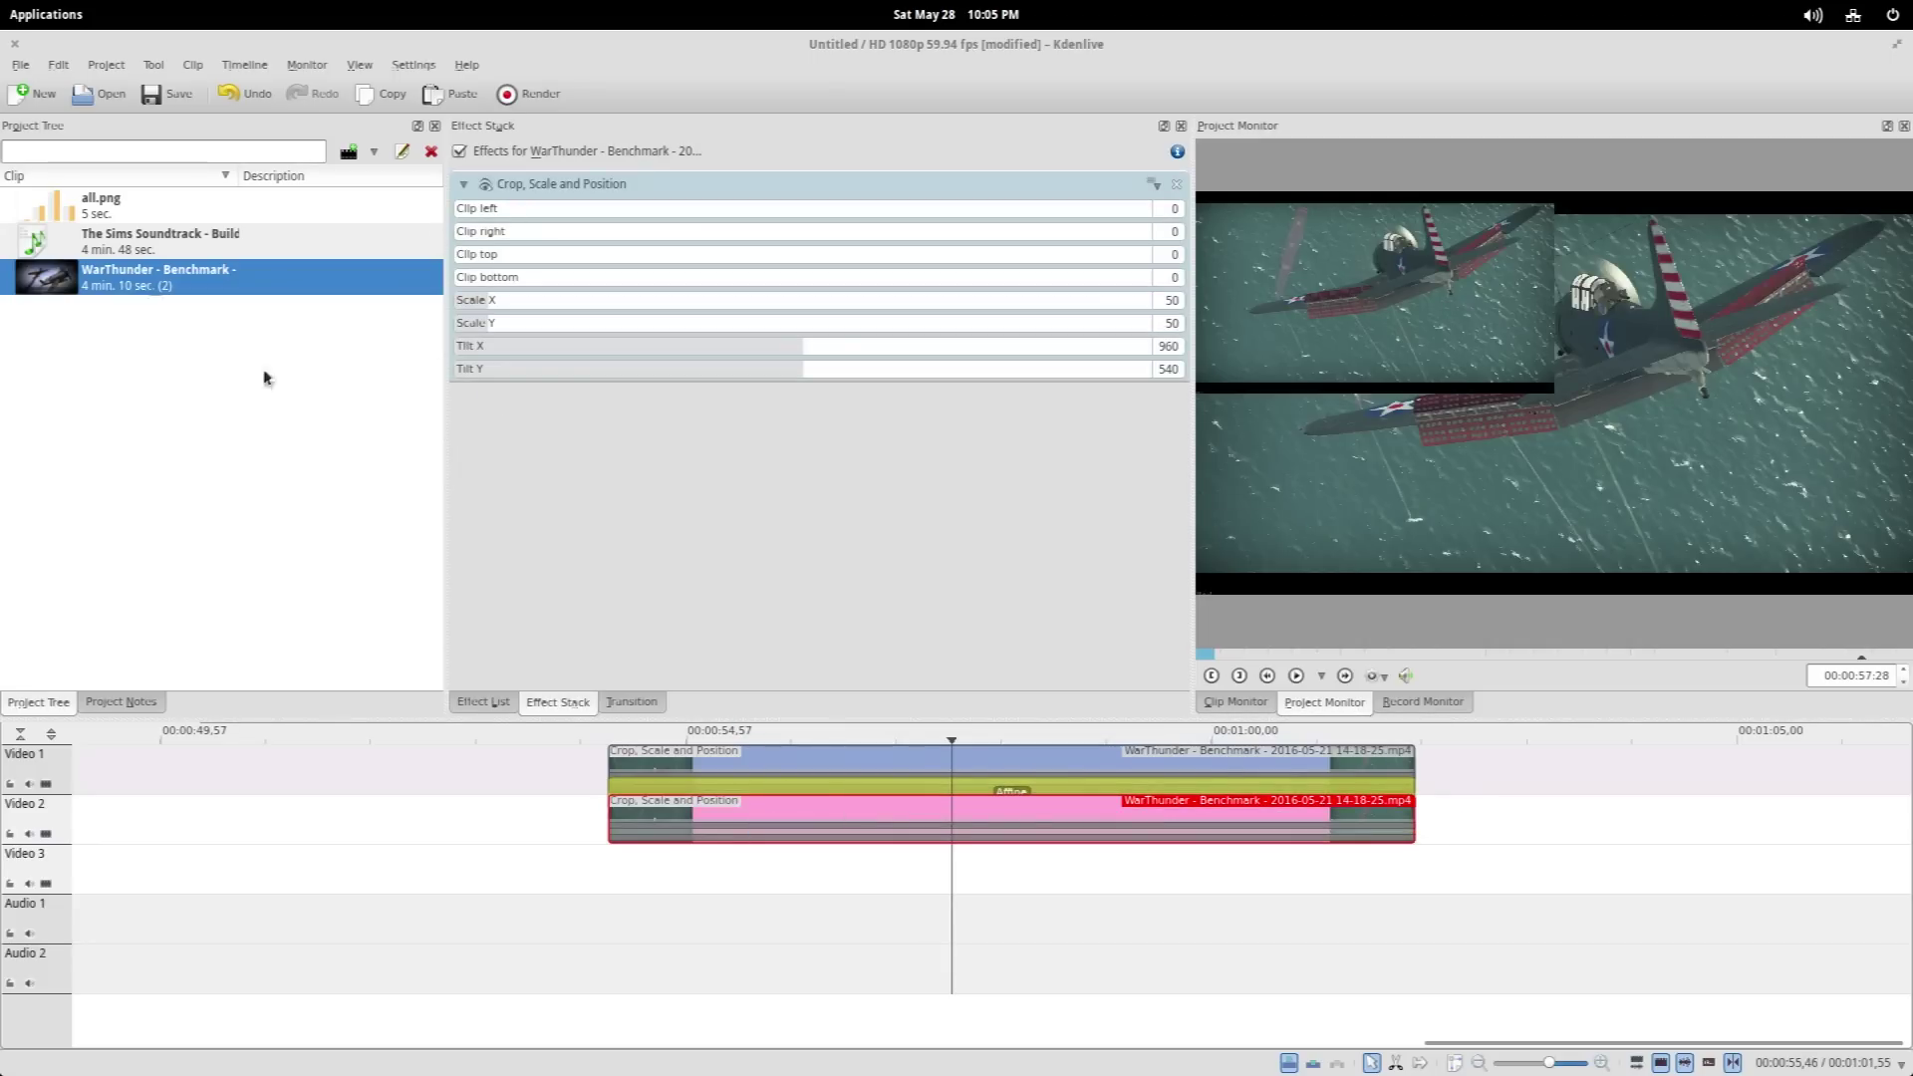
click(924, 1044)
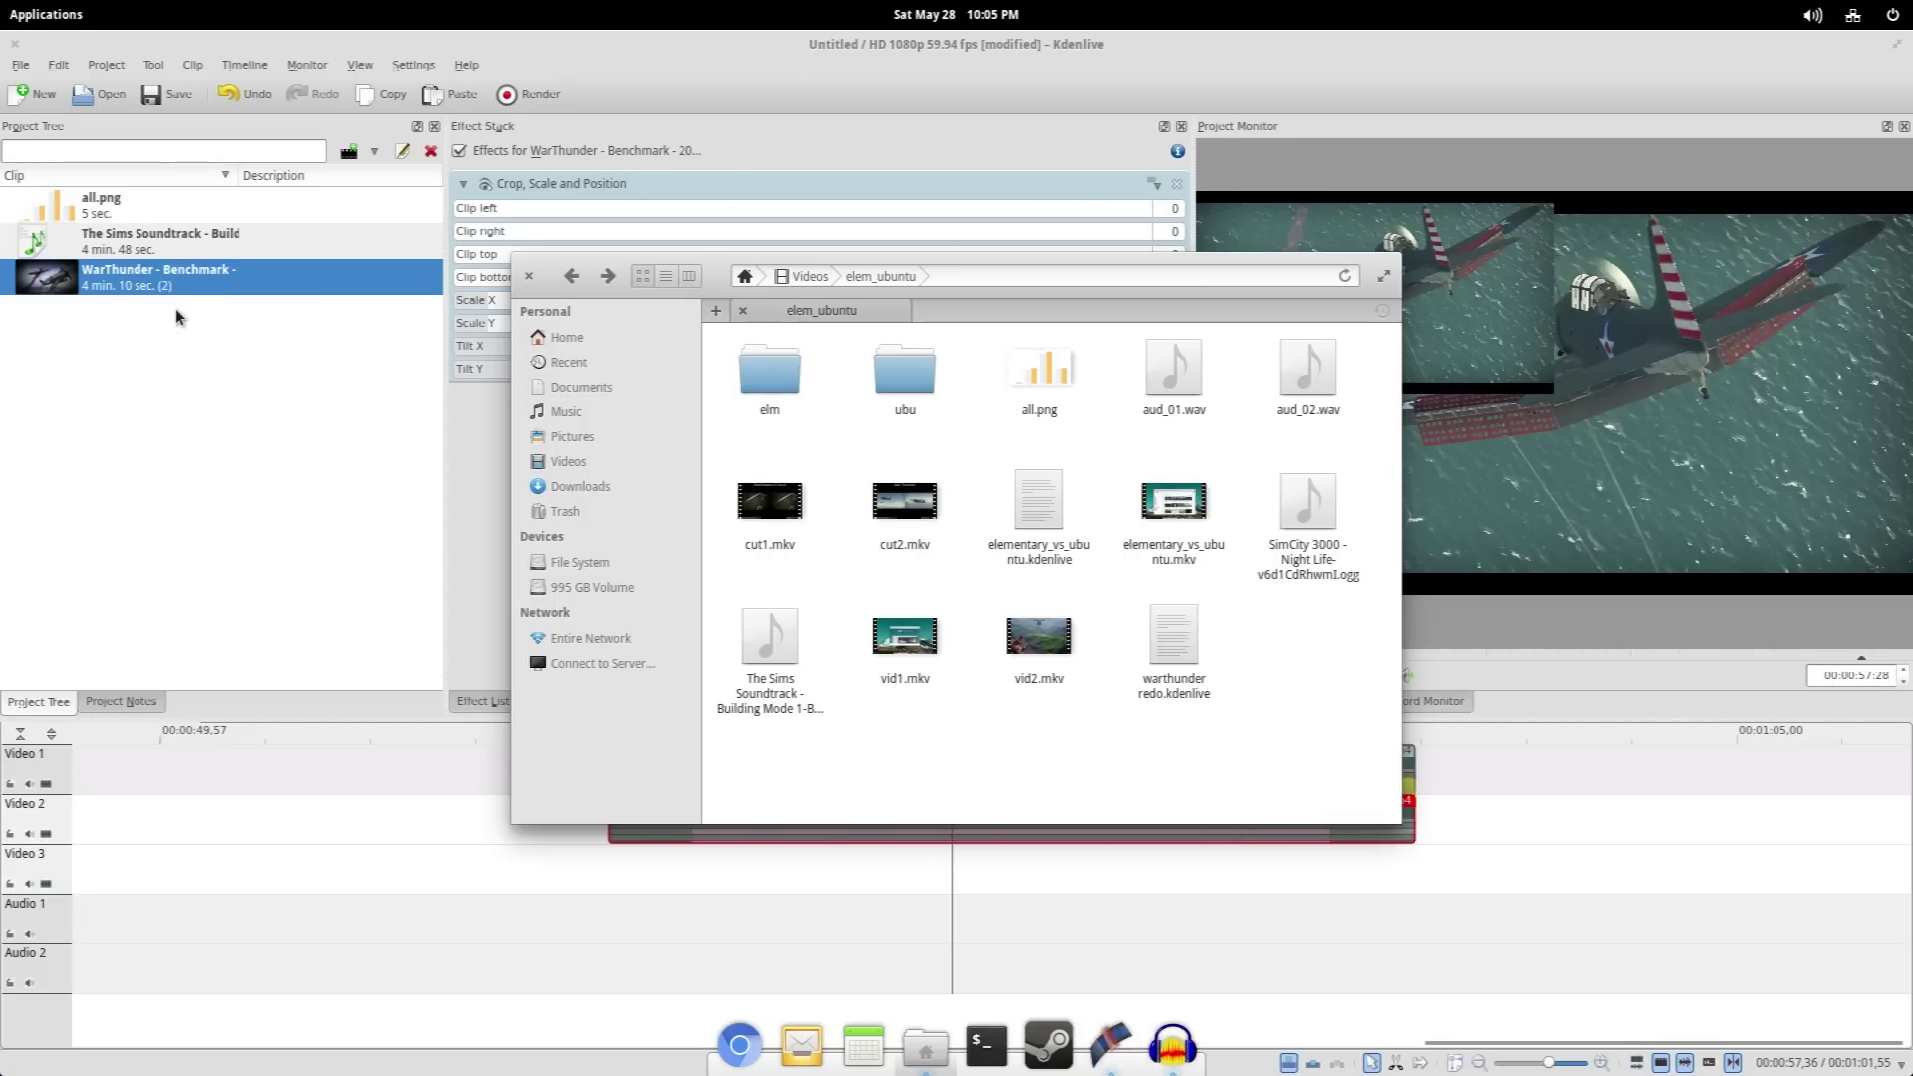
click(900, 399)
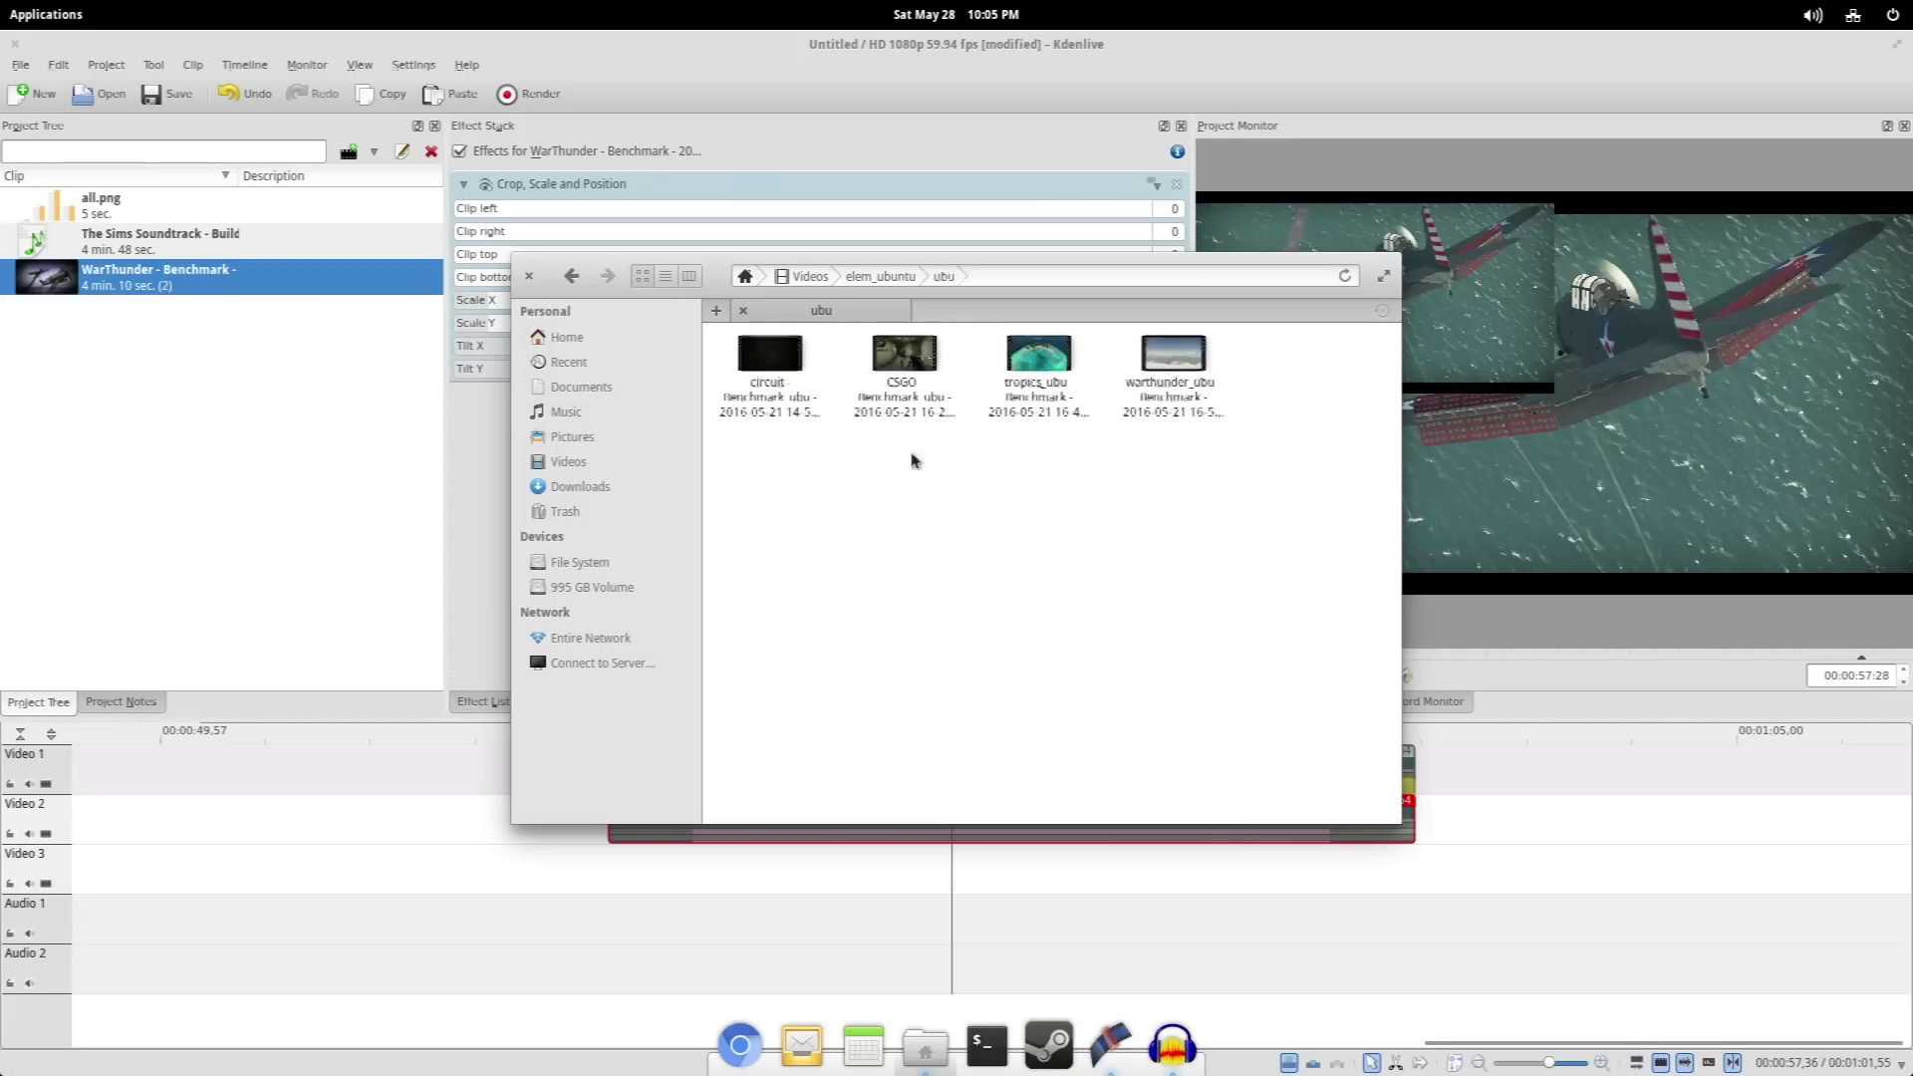
click(572, 276)
click(432, 407)
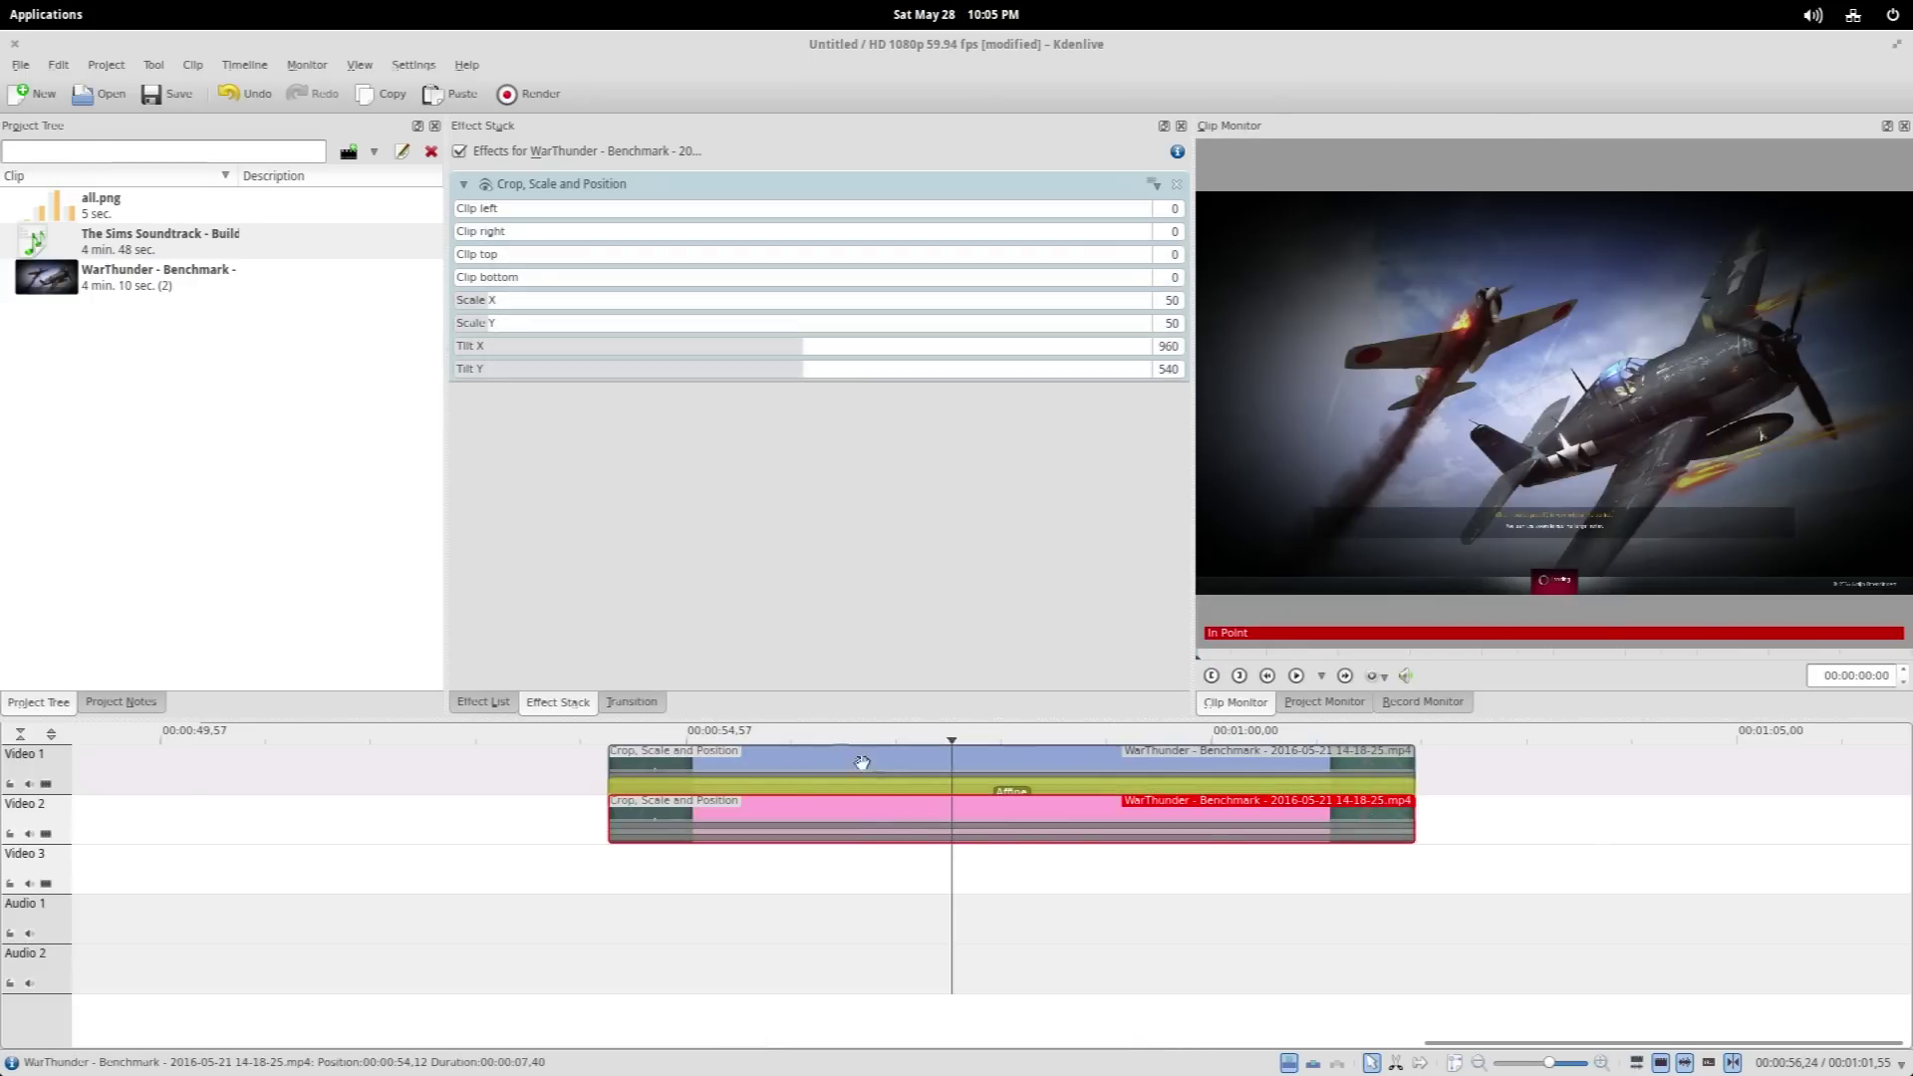
Scale the second-track WarThunder clip to 25% horizontally and vertically
click(777, 887)
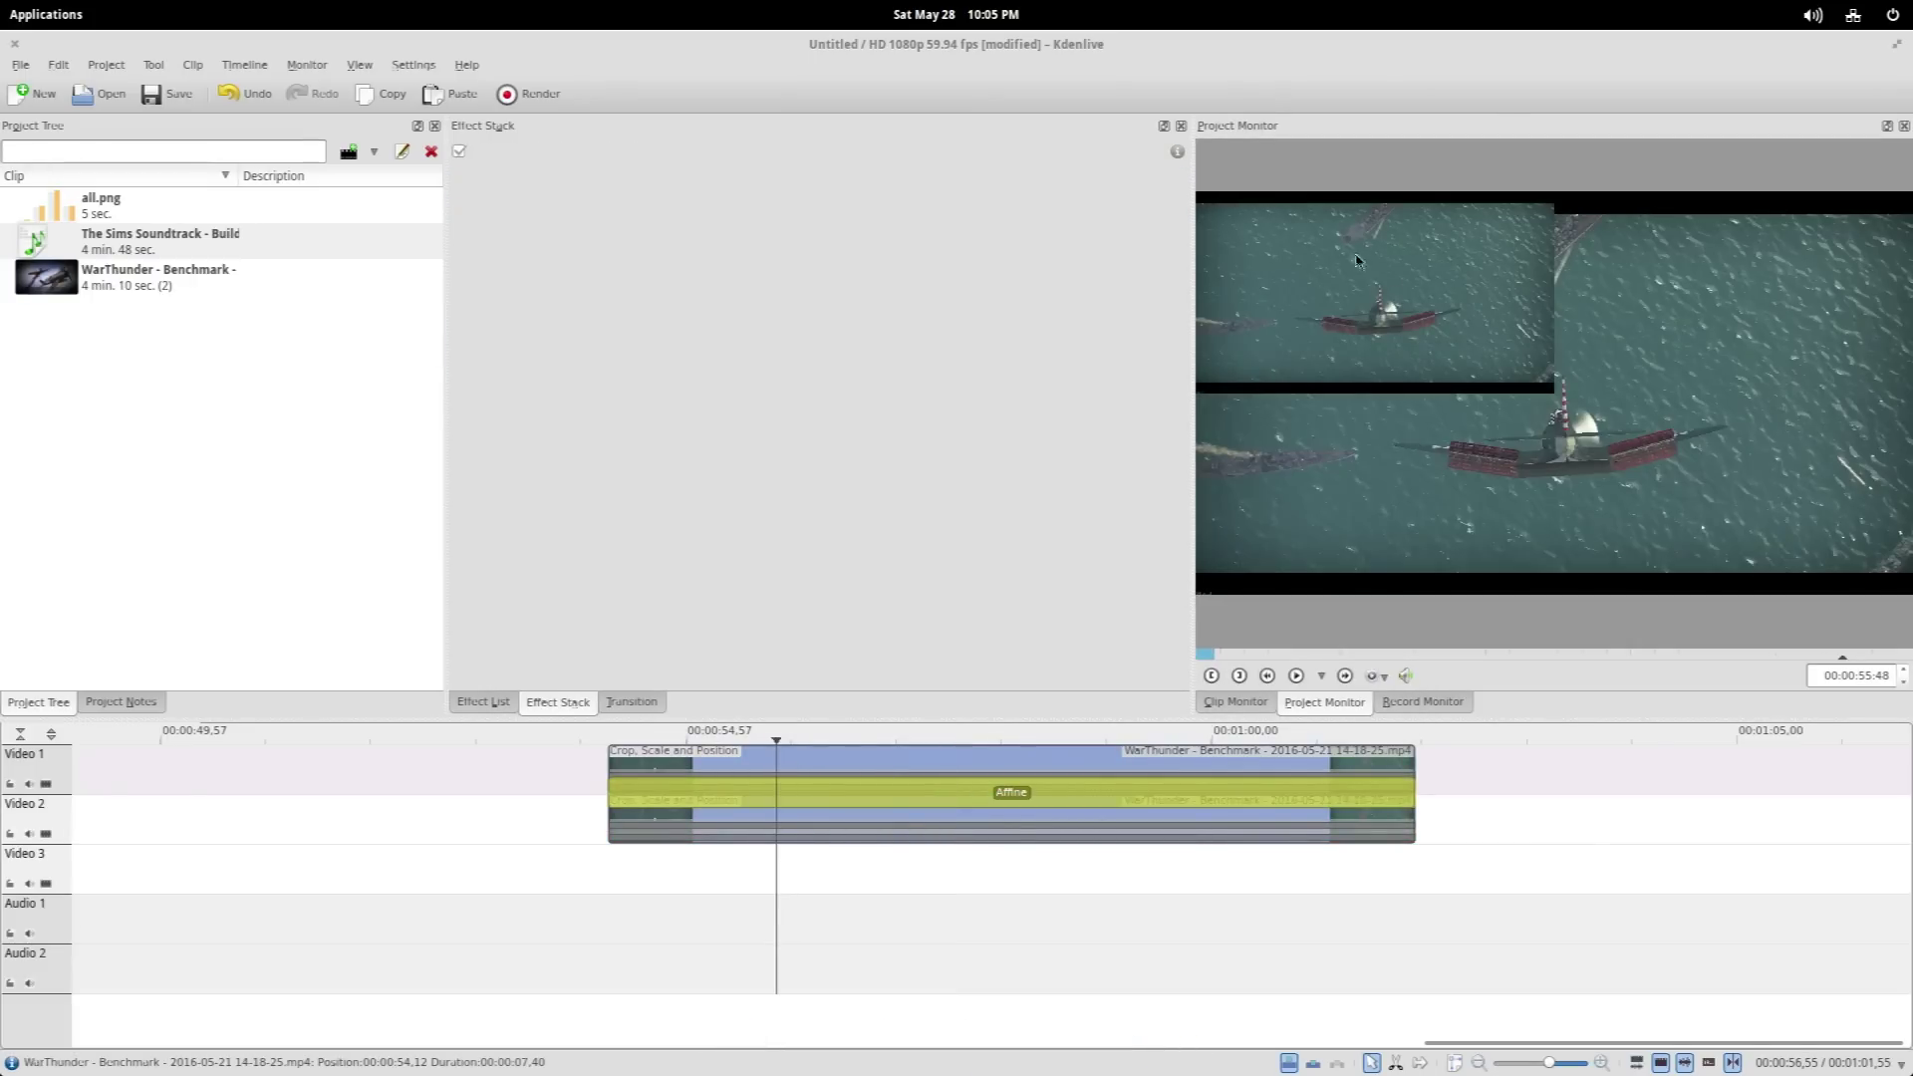
click(739, 835)
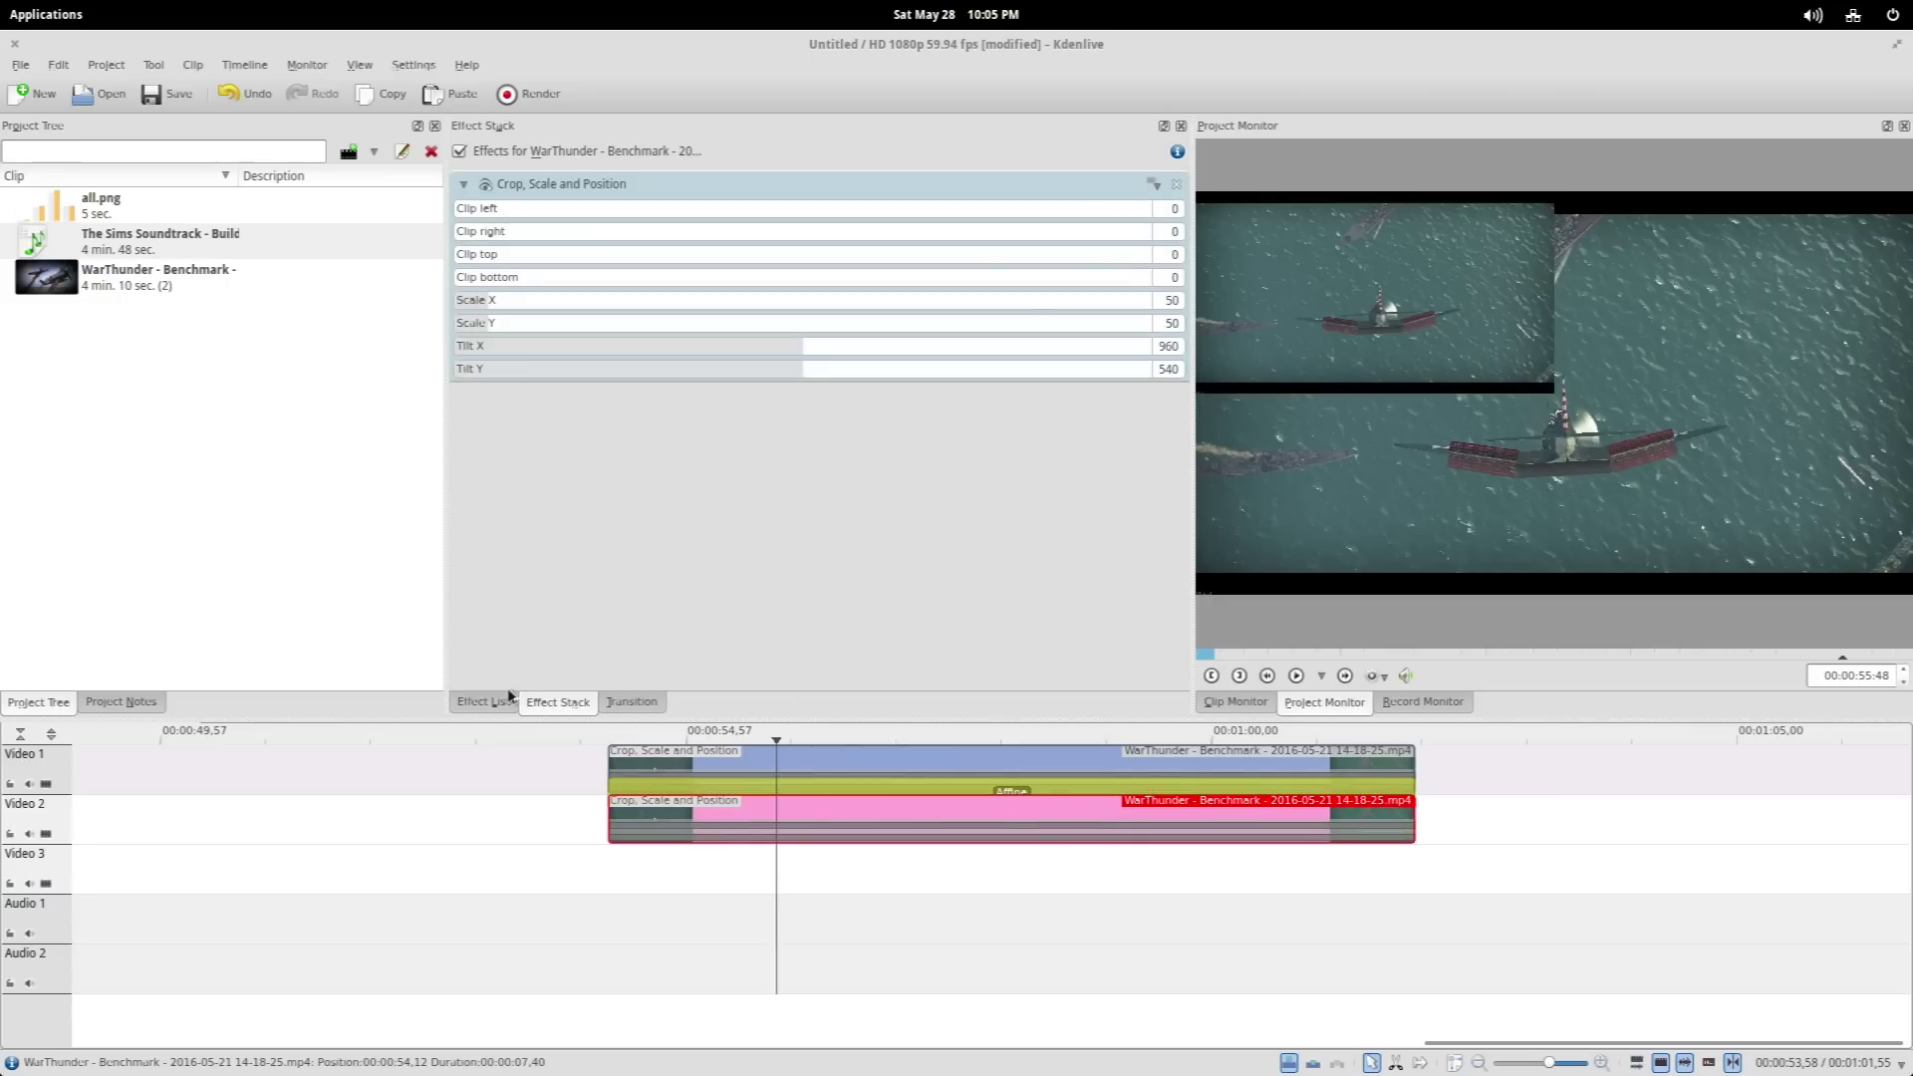
double_click(1168, 300)
text(25)
key(Tab)
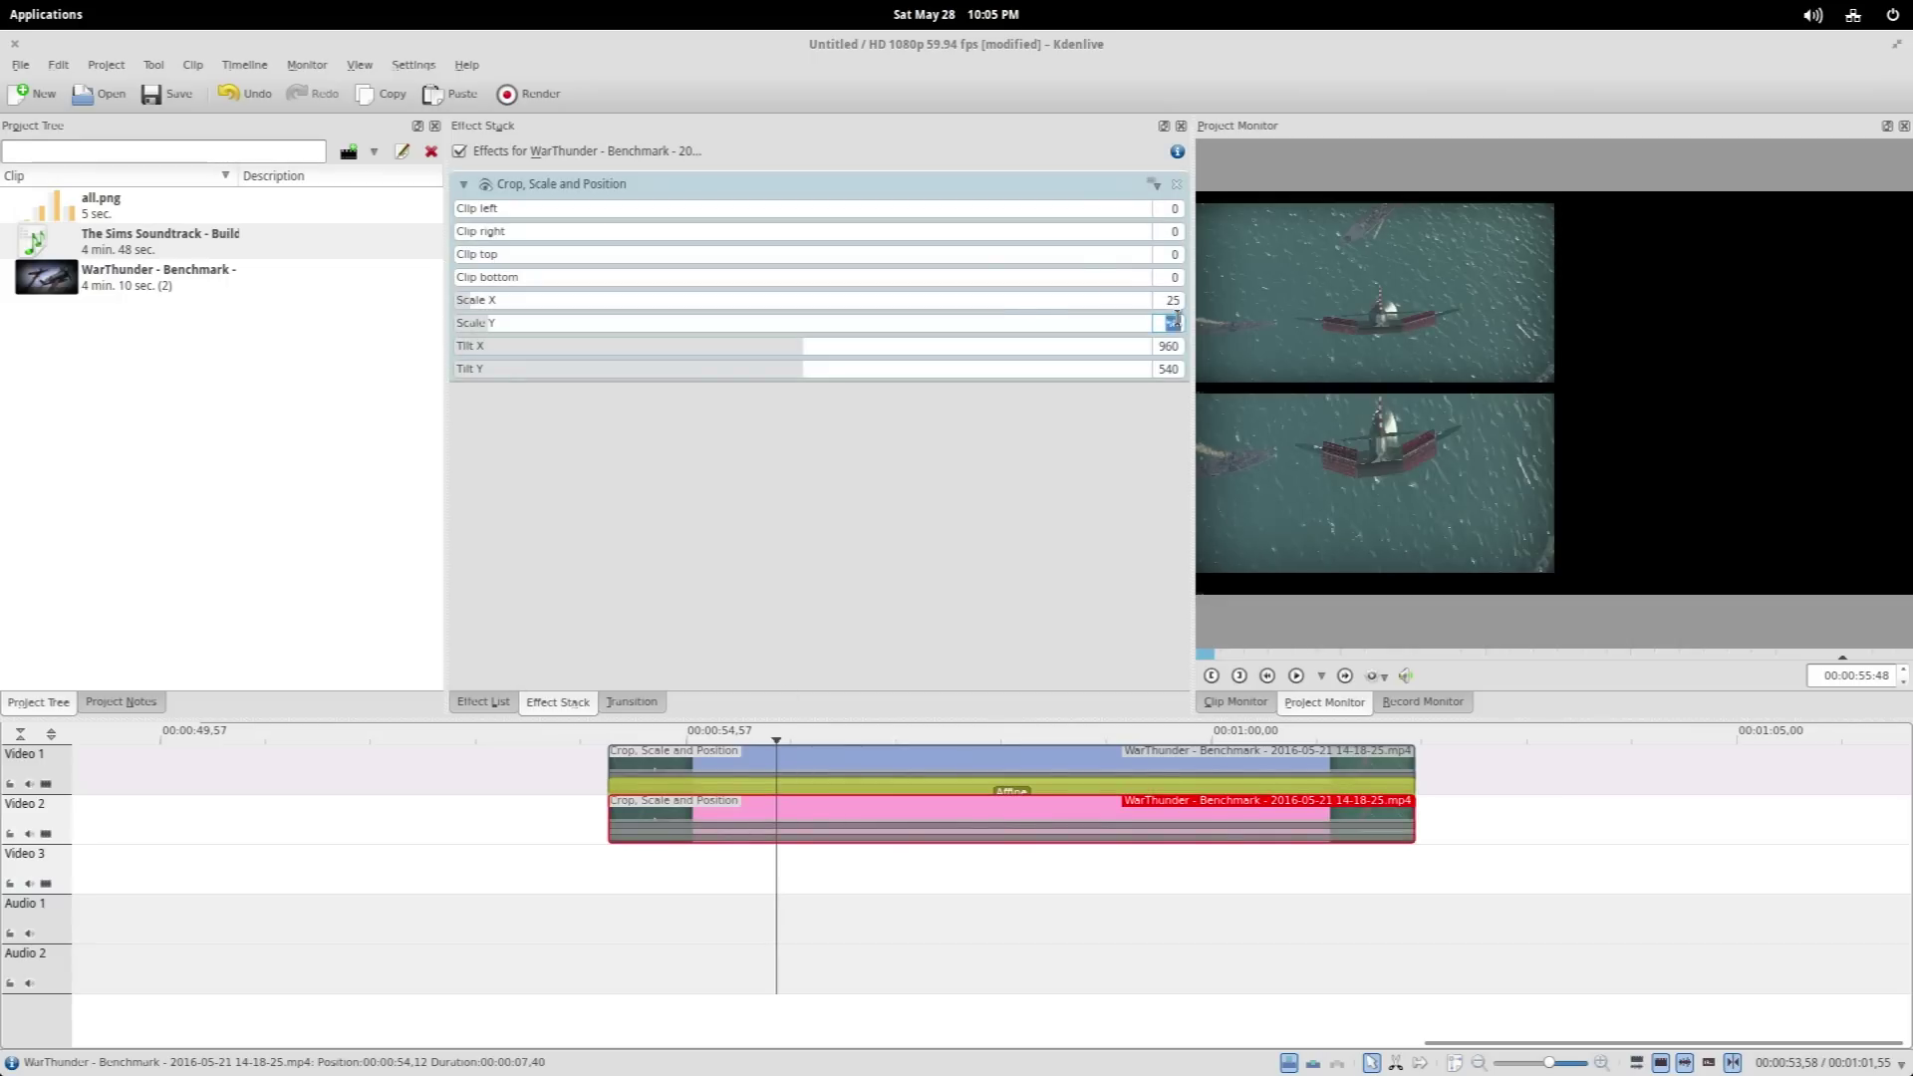
text(25)
key(Return)
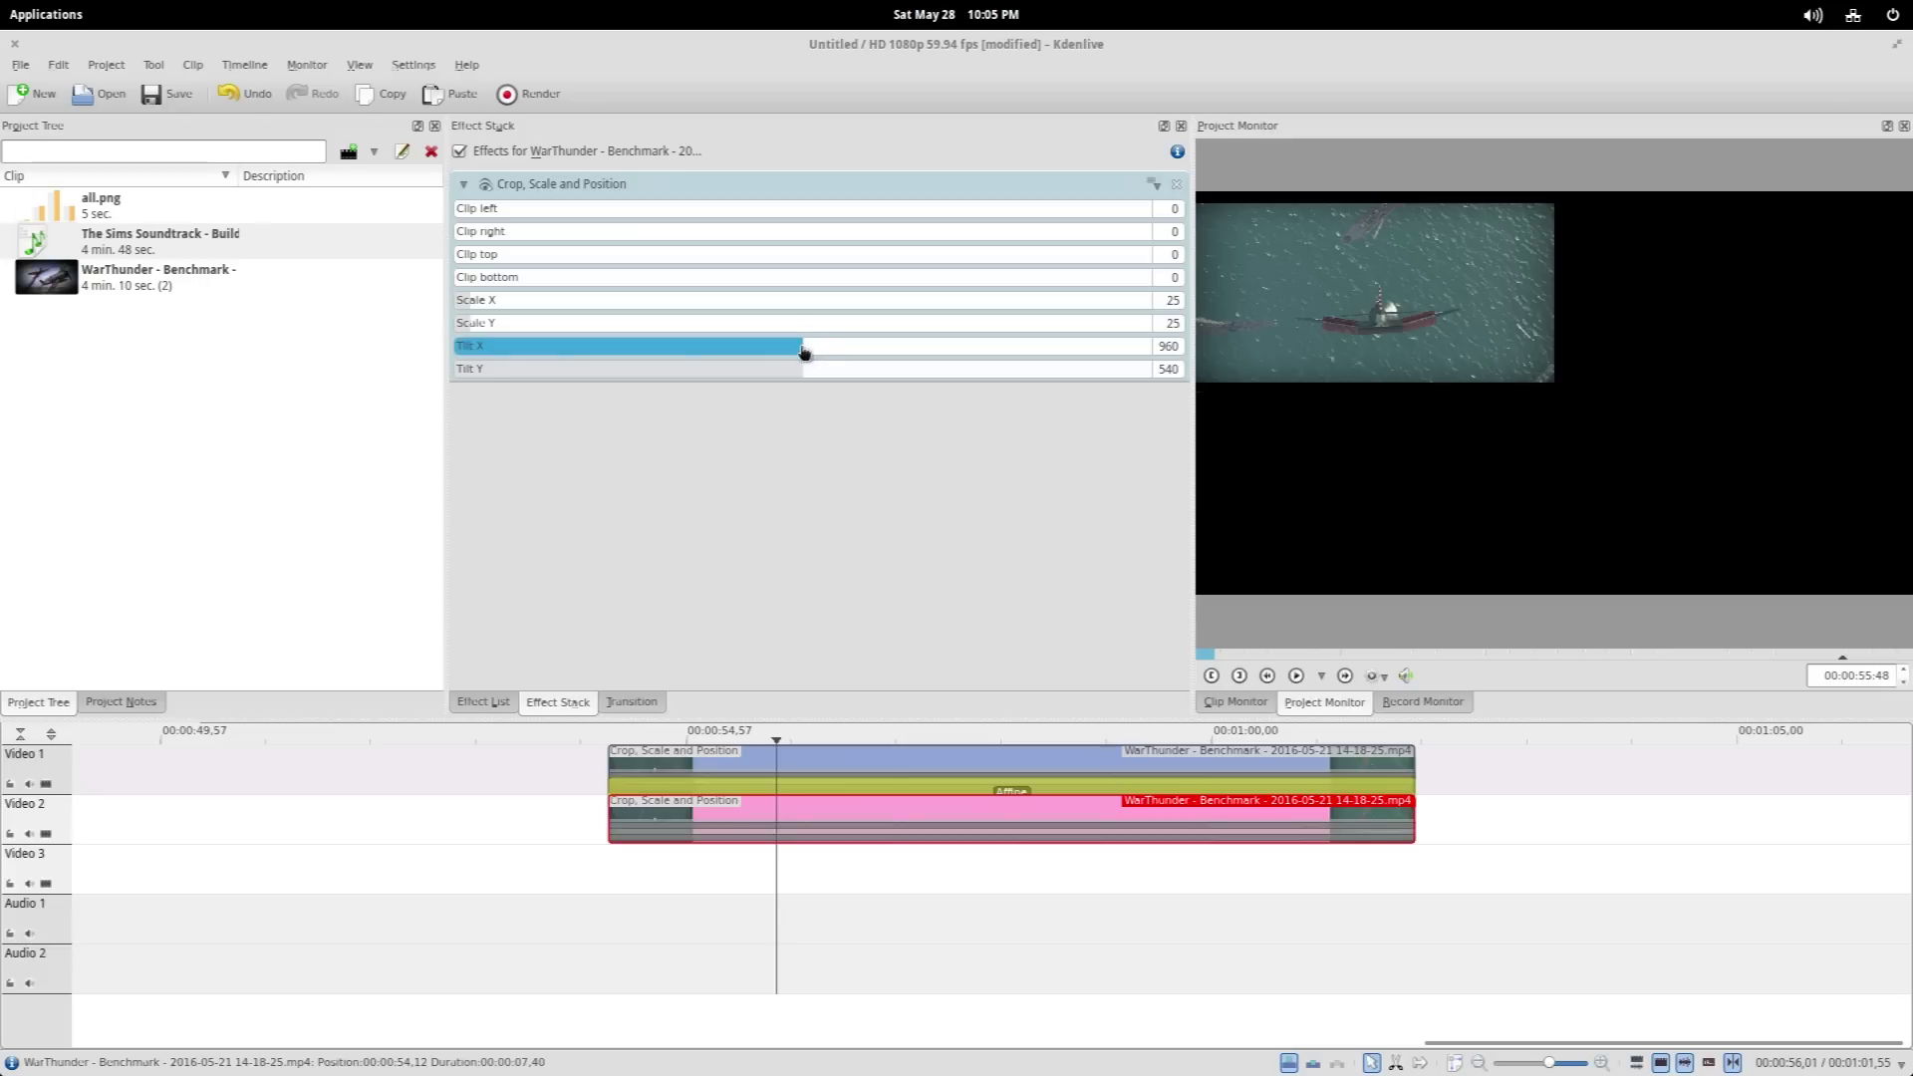
Reposition the top-track clip's picture lower in the frame, at vertical position 700
click(743, 769)
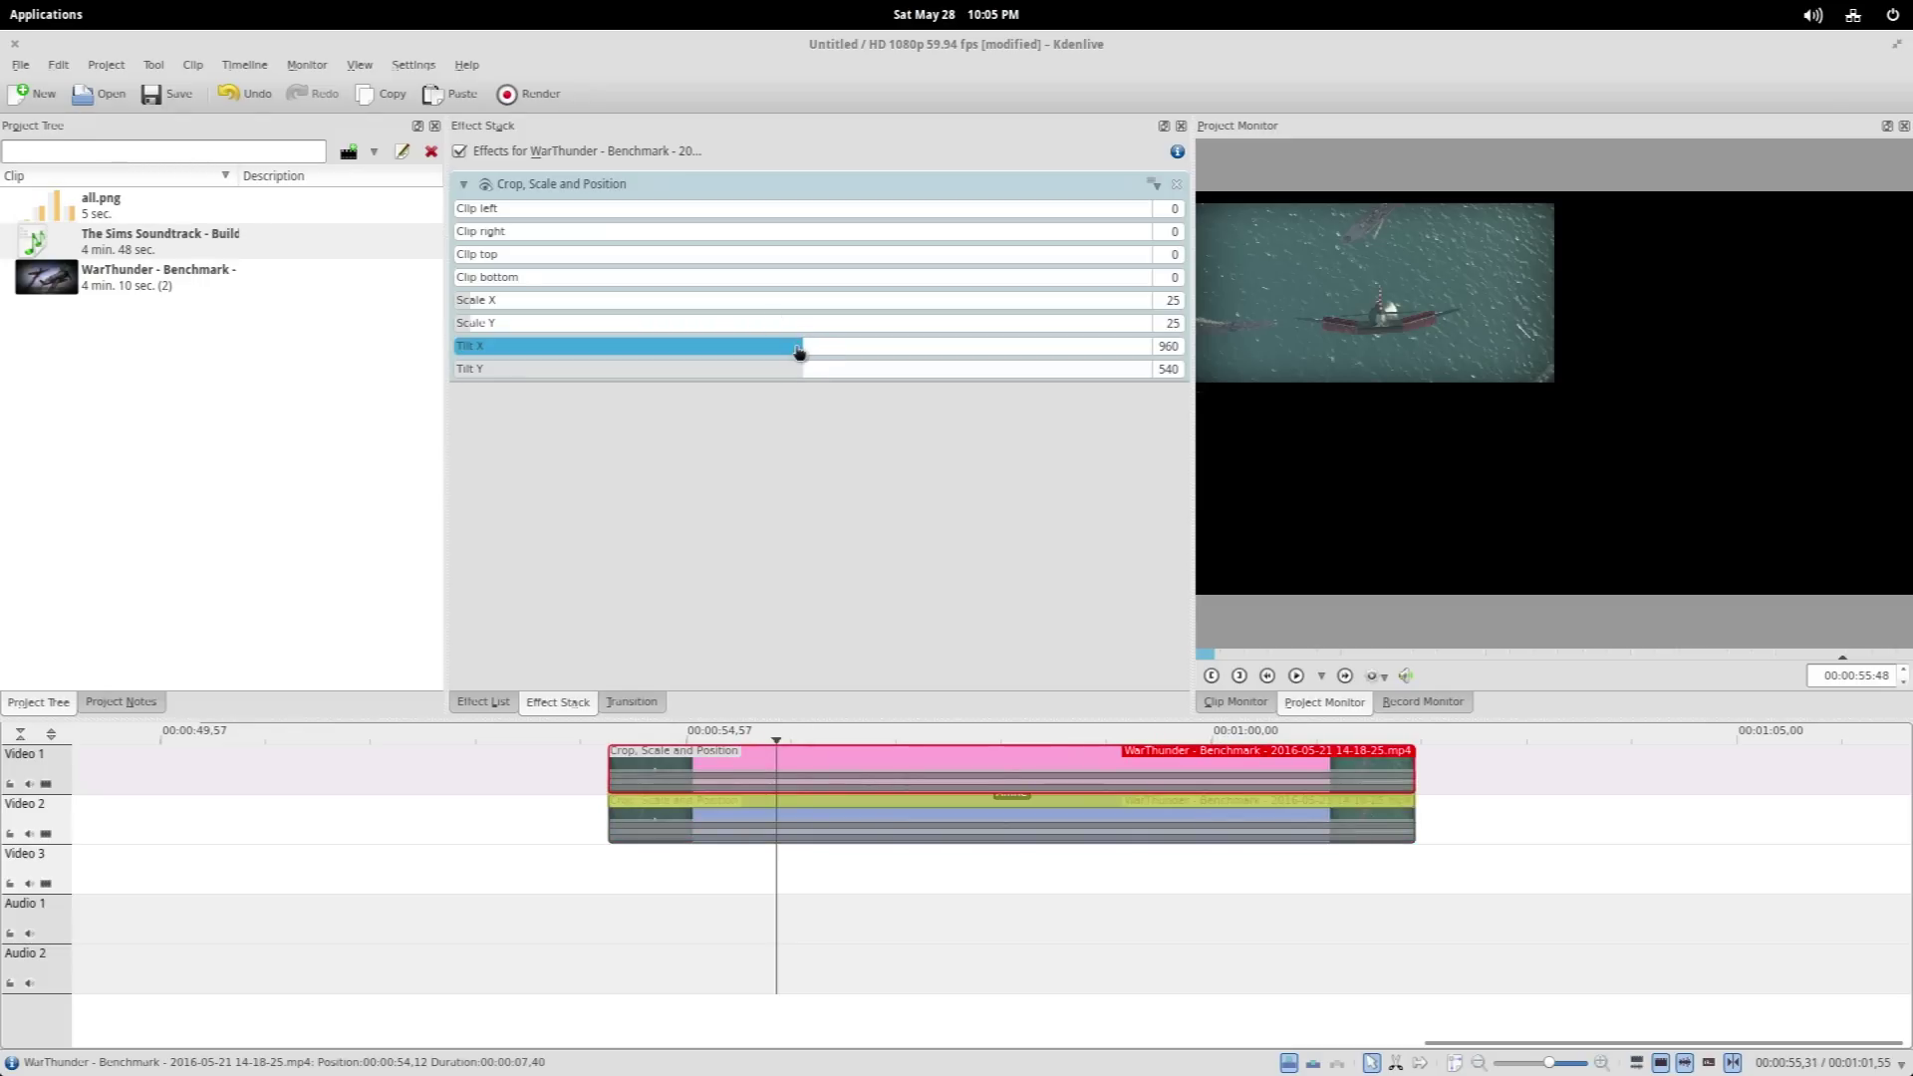
drag(798, 352, 790, 354)
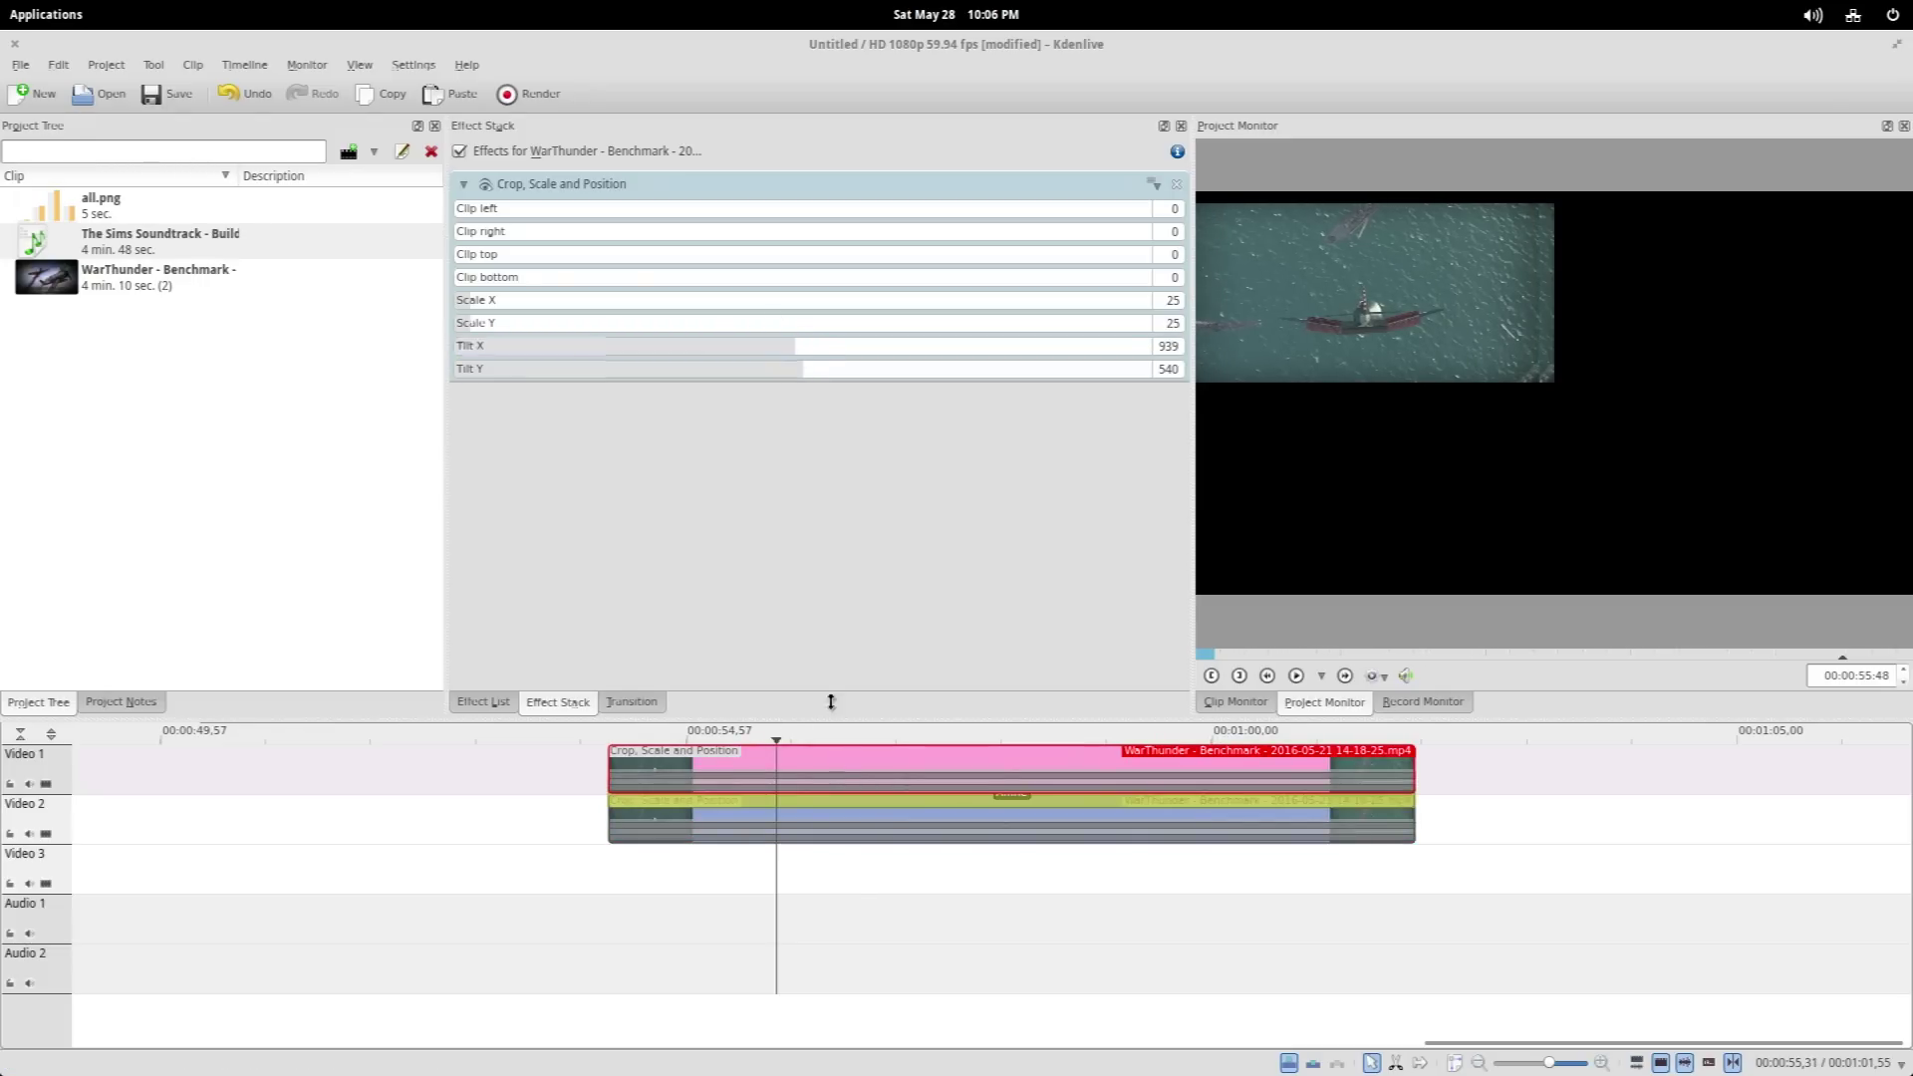
click(841, 812)
click(842, 757)
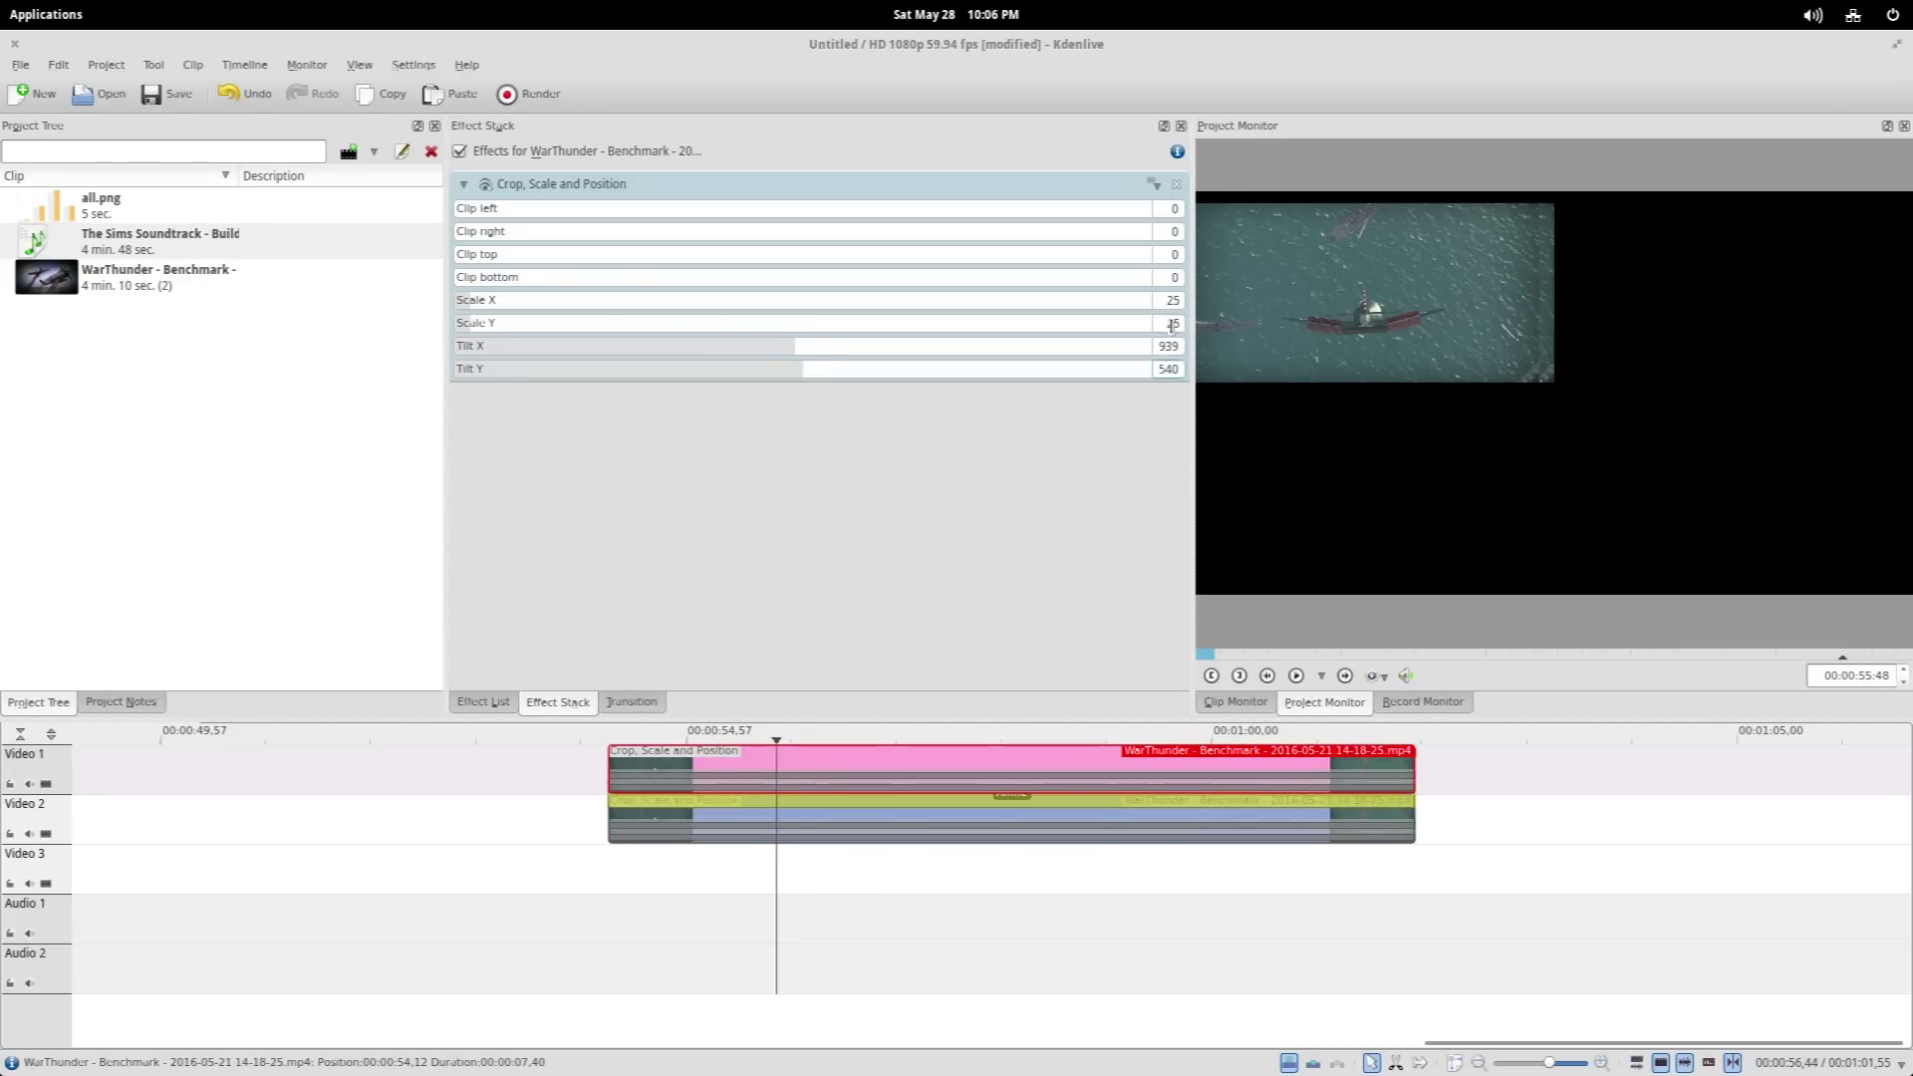
text(960)
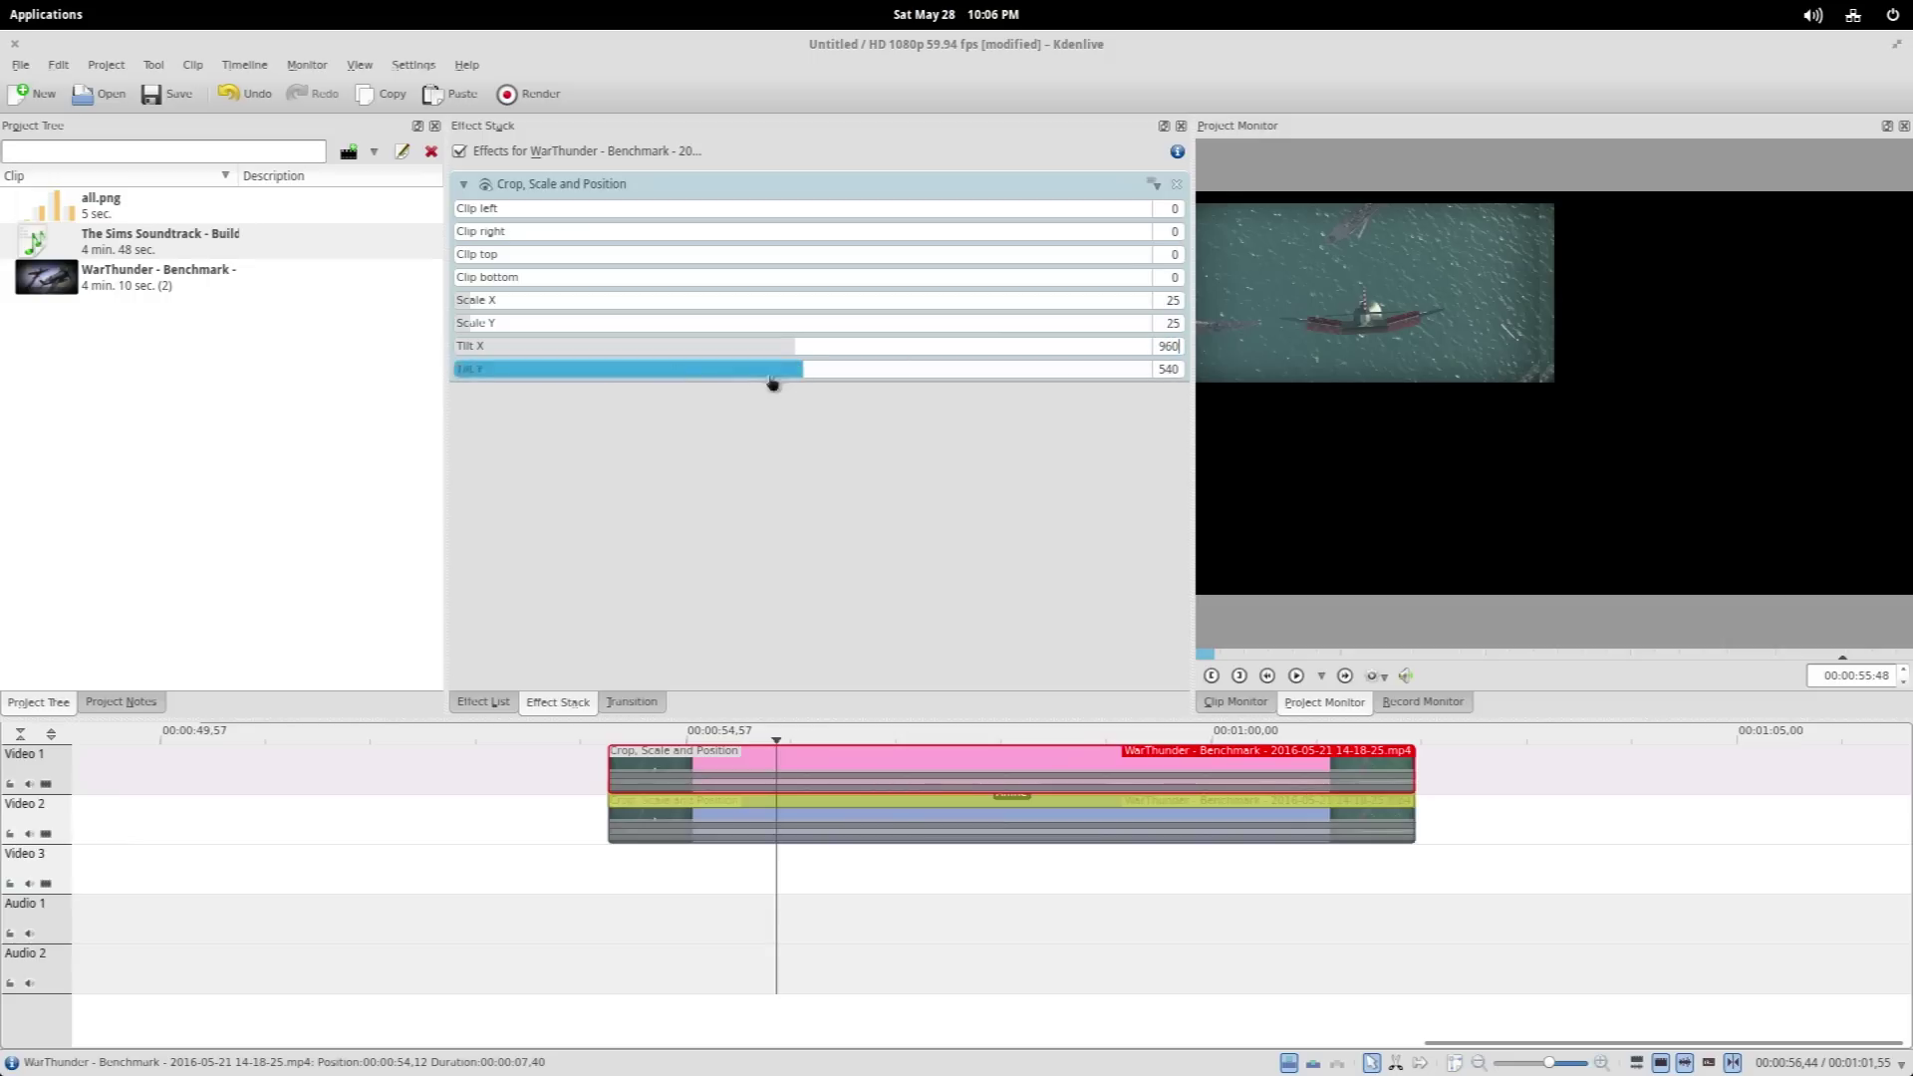
drag(790, 376, 912, 389)
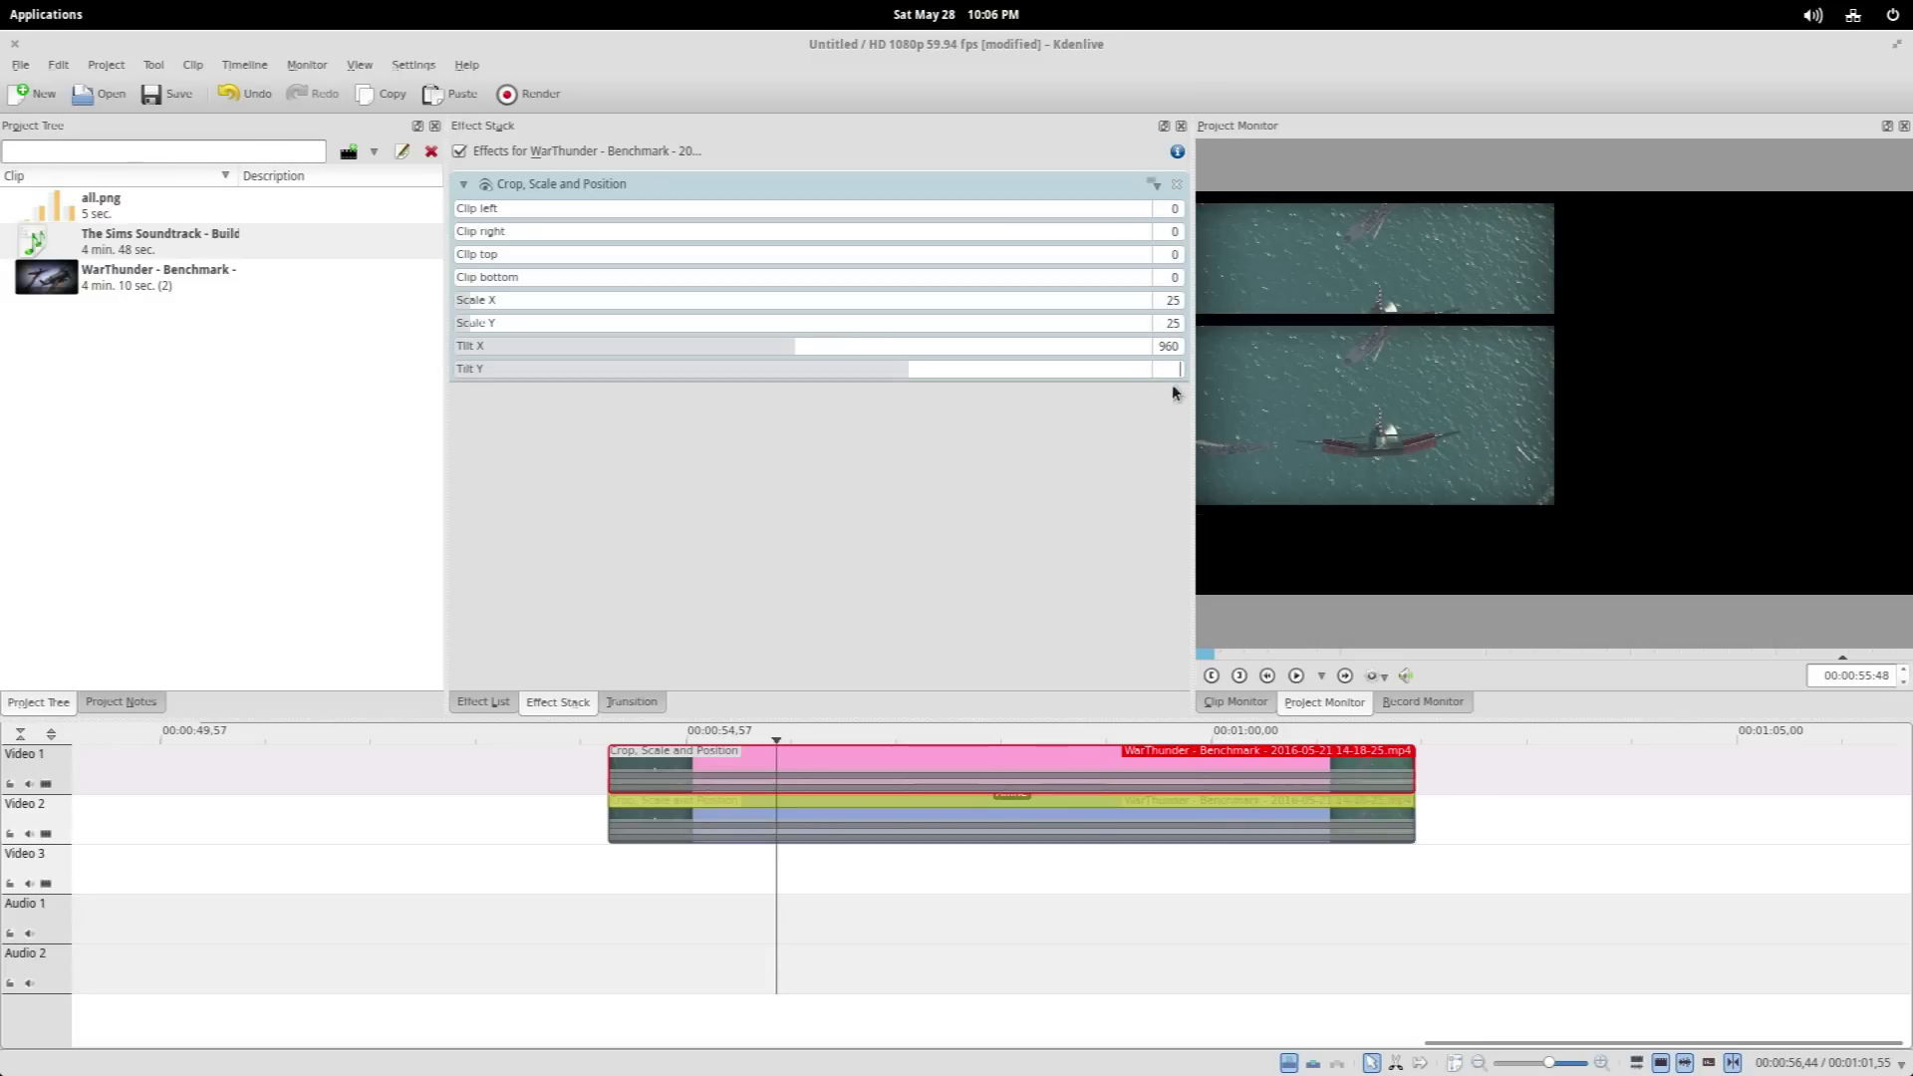
text(0)
key(Return)
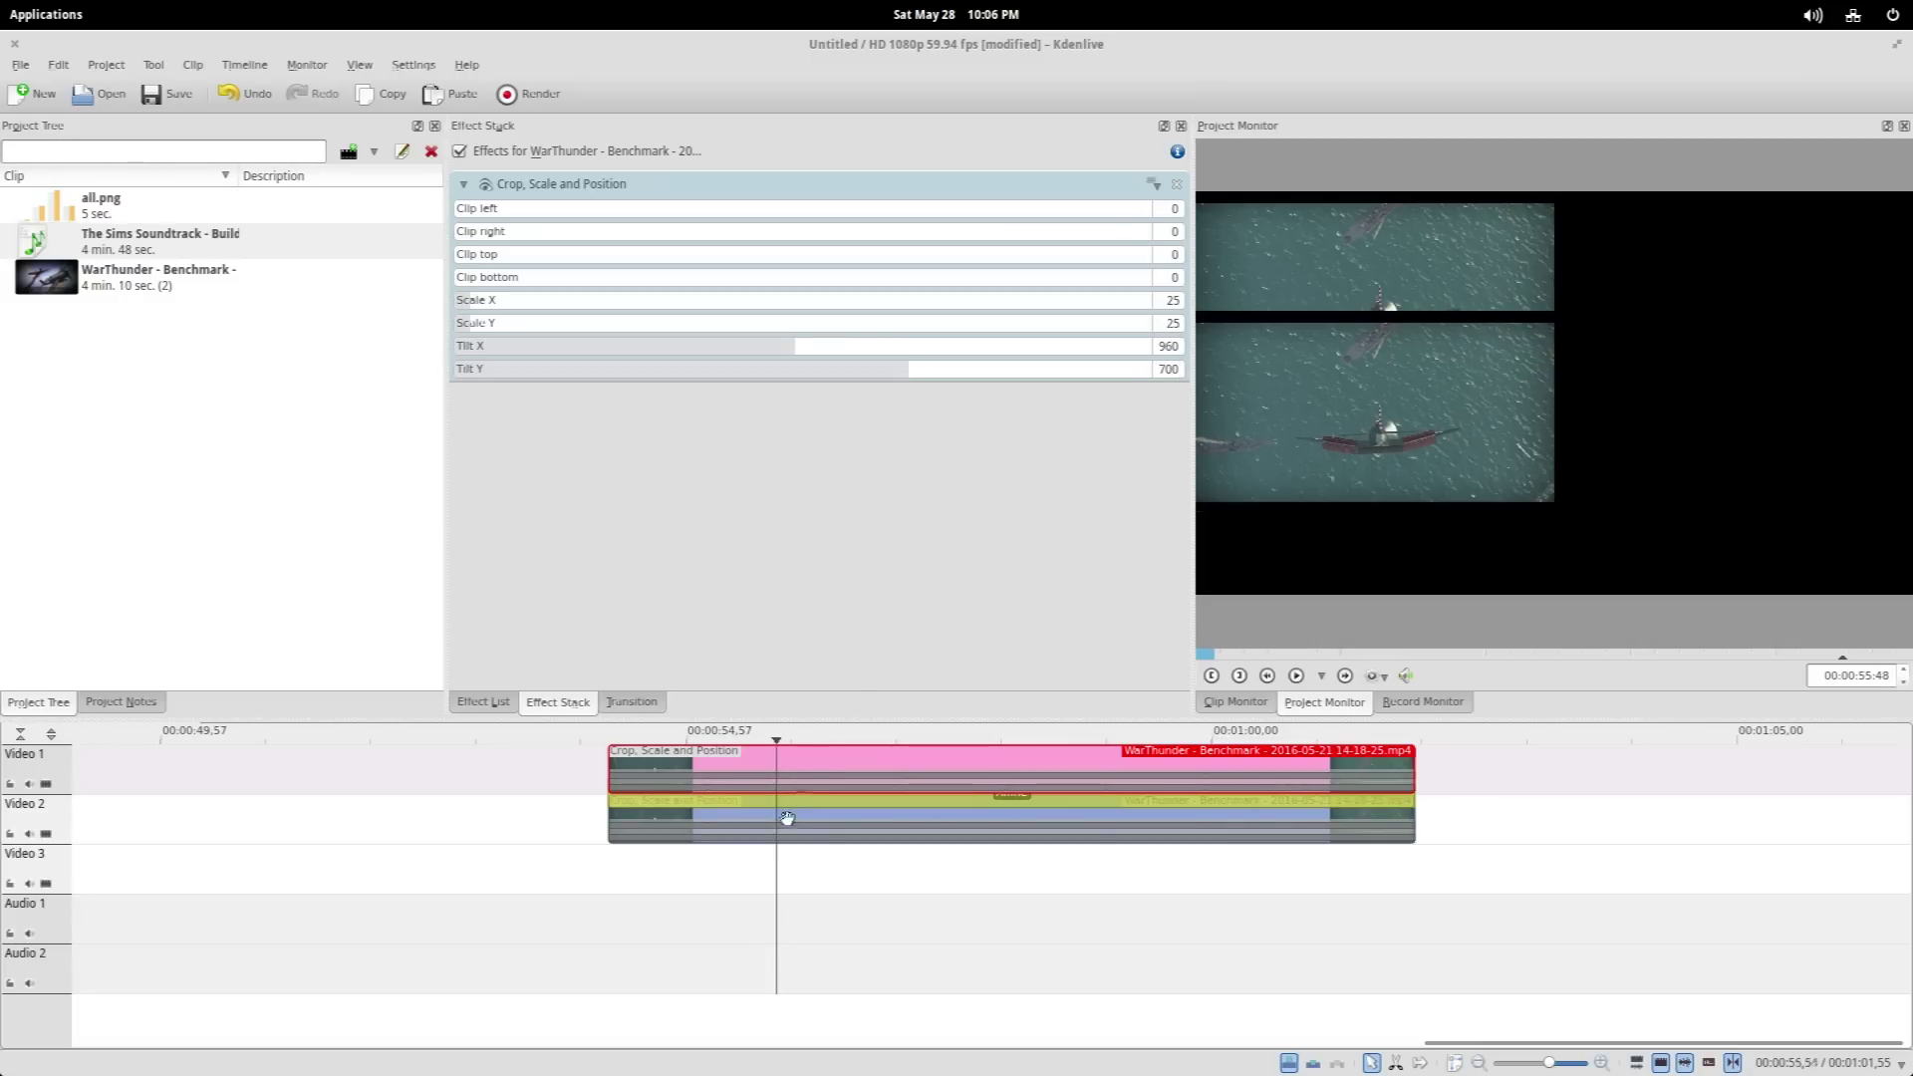
Set the second-track clip's vertical position to 700 and slide it right to about X 1430
click(847, 825)
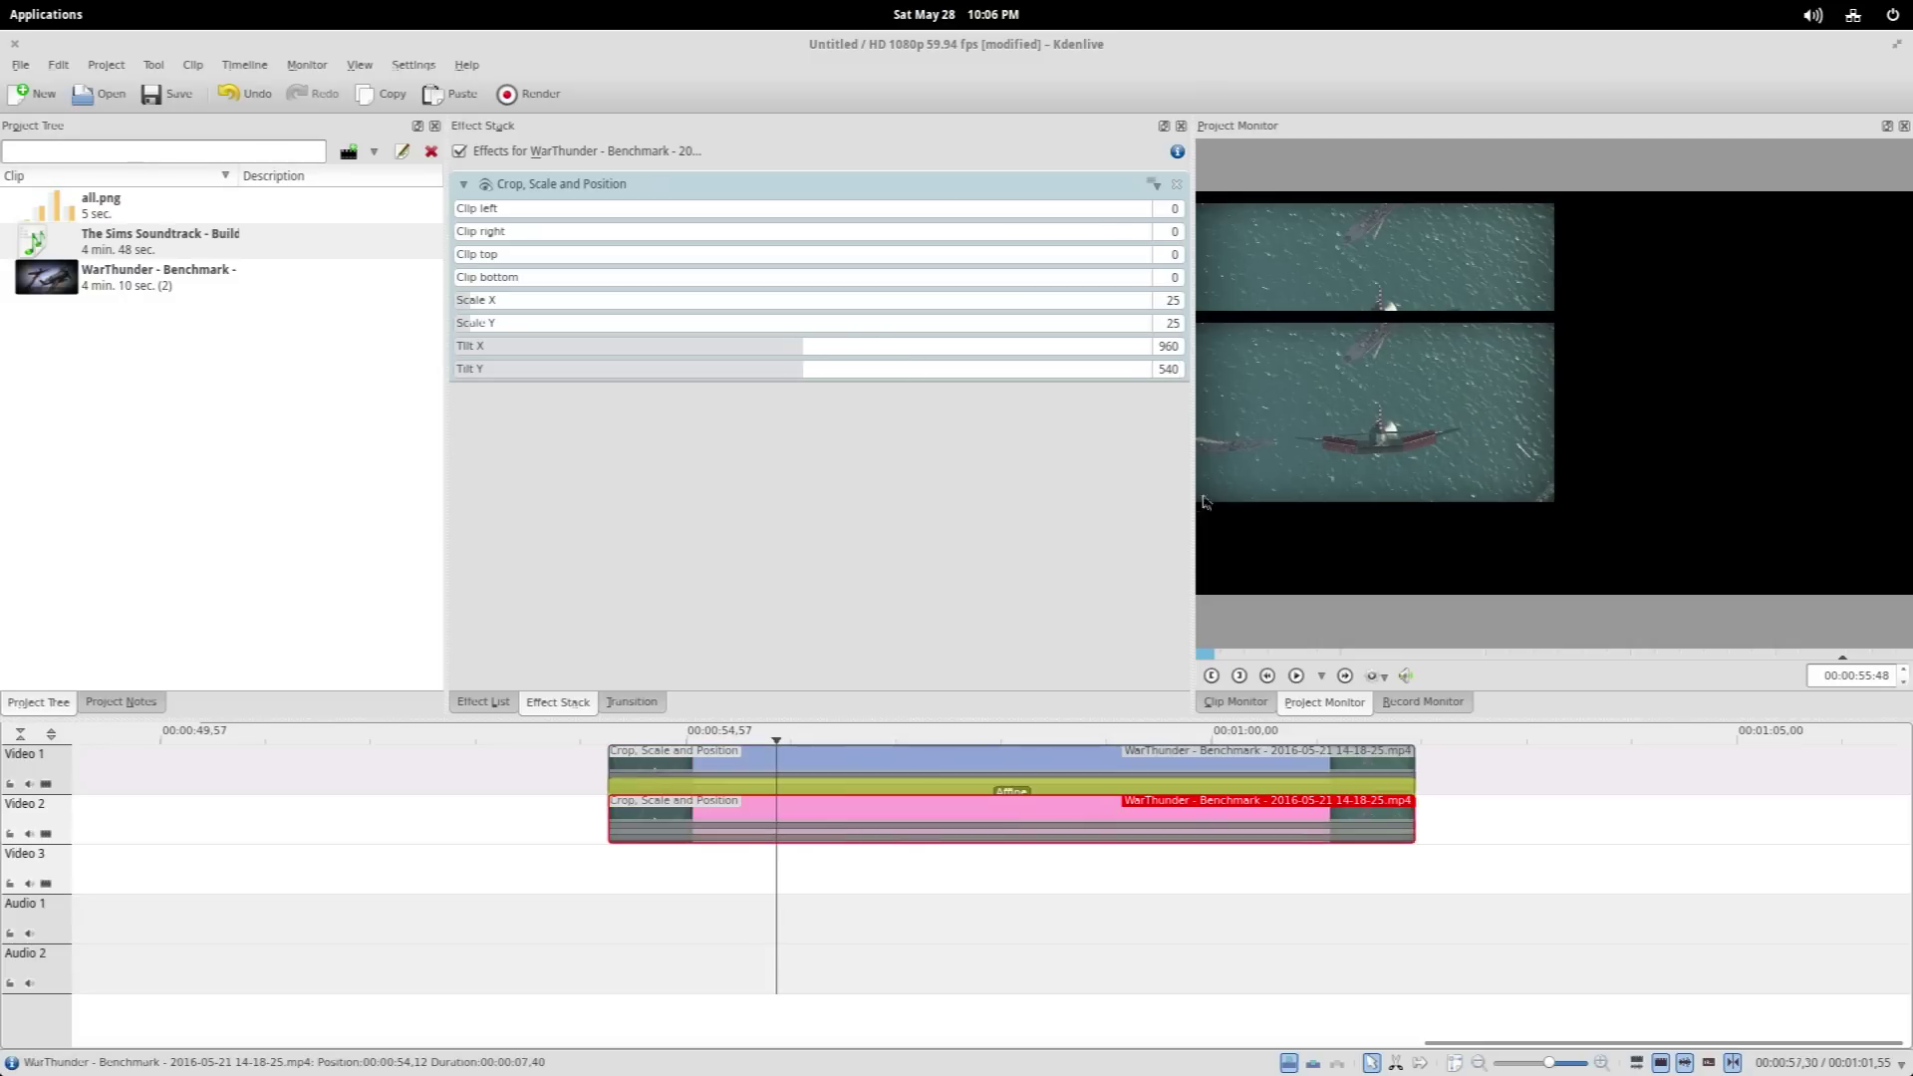
click(1171, 370)
text(700)
key(Return)
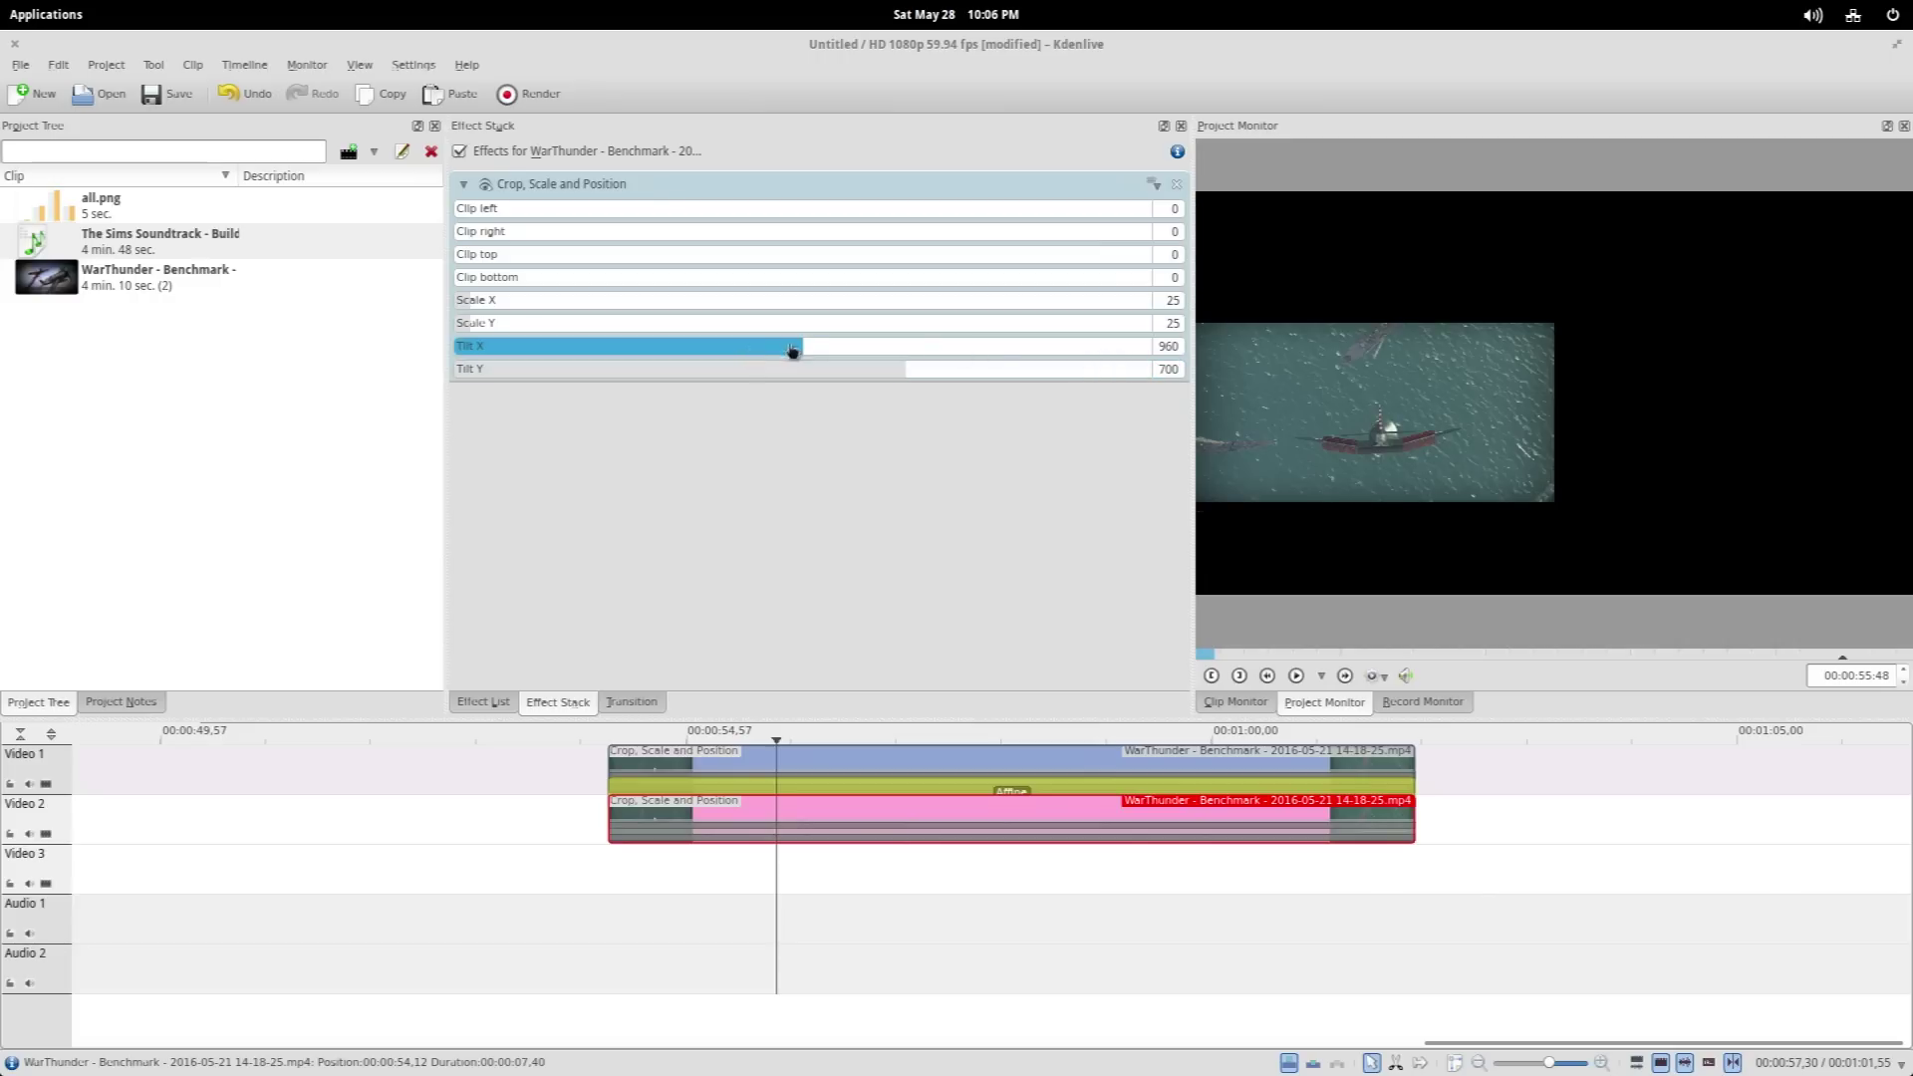
drag(803, 355, 971, 368)
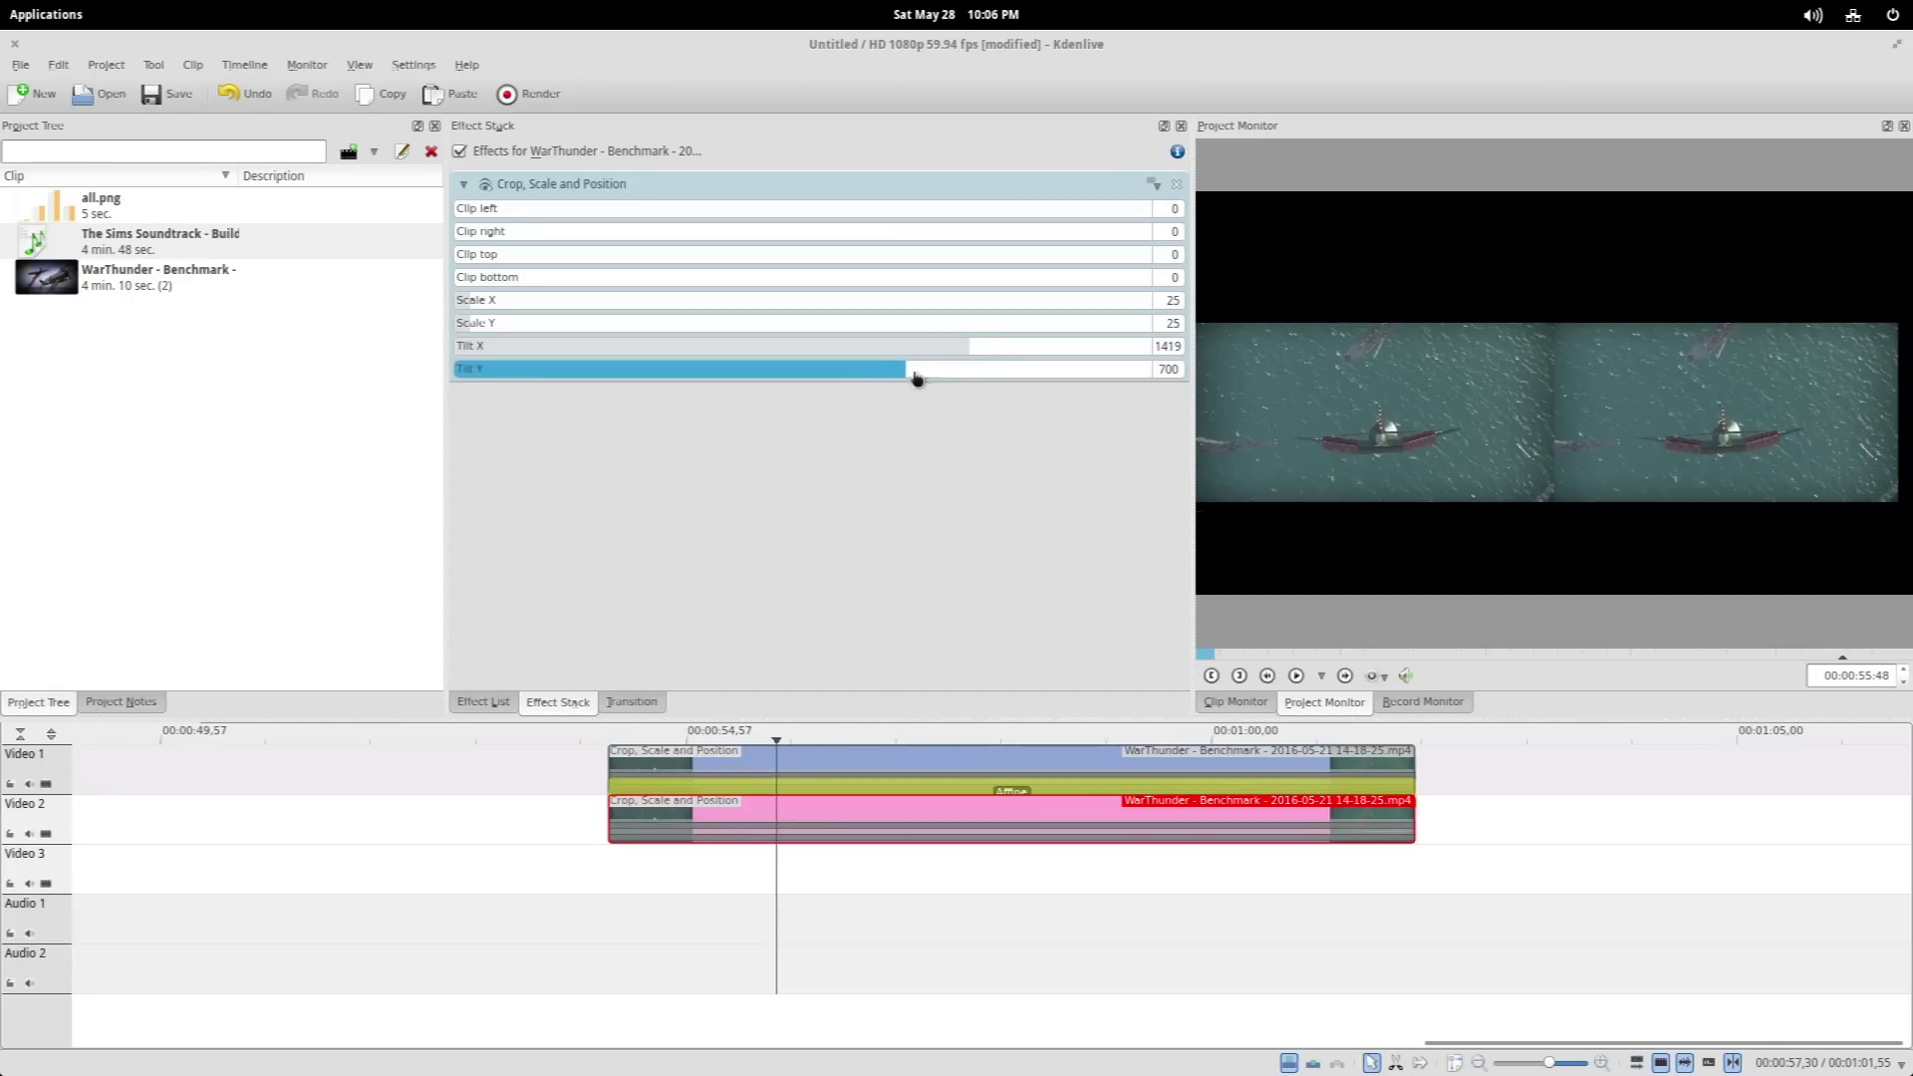
drag(975, 349, 975, 350)
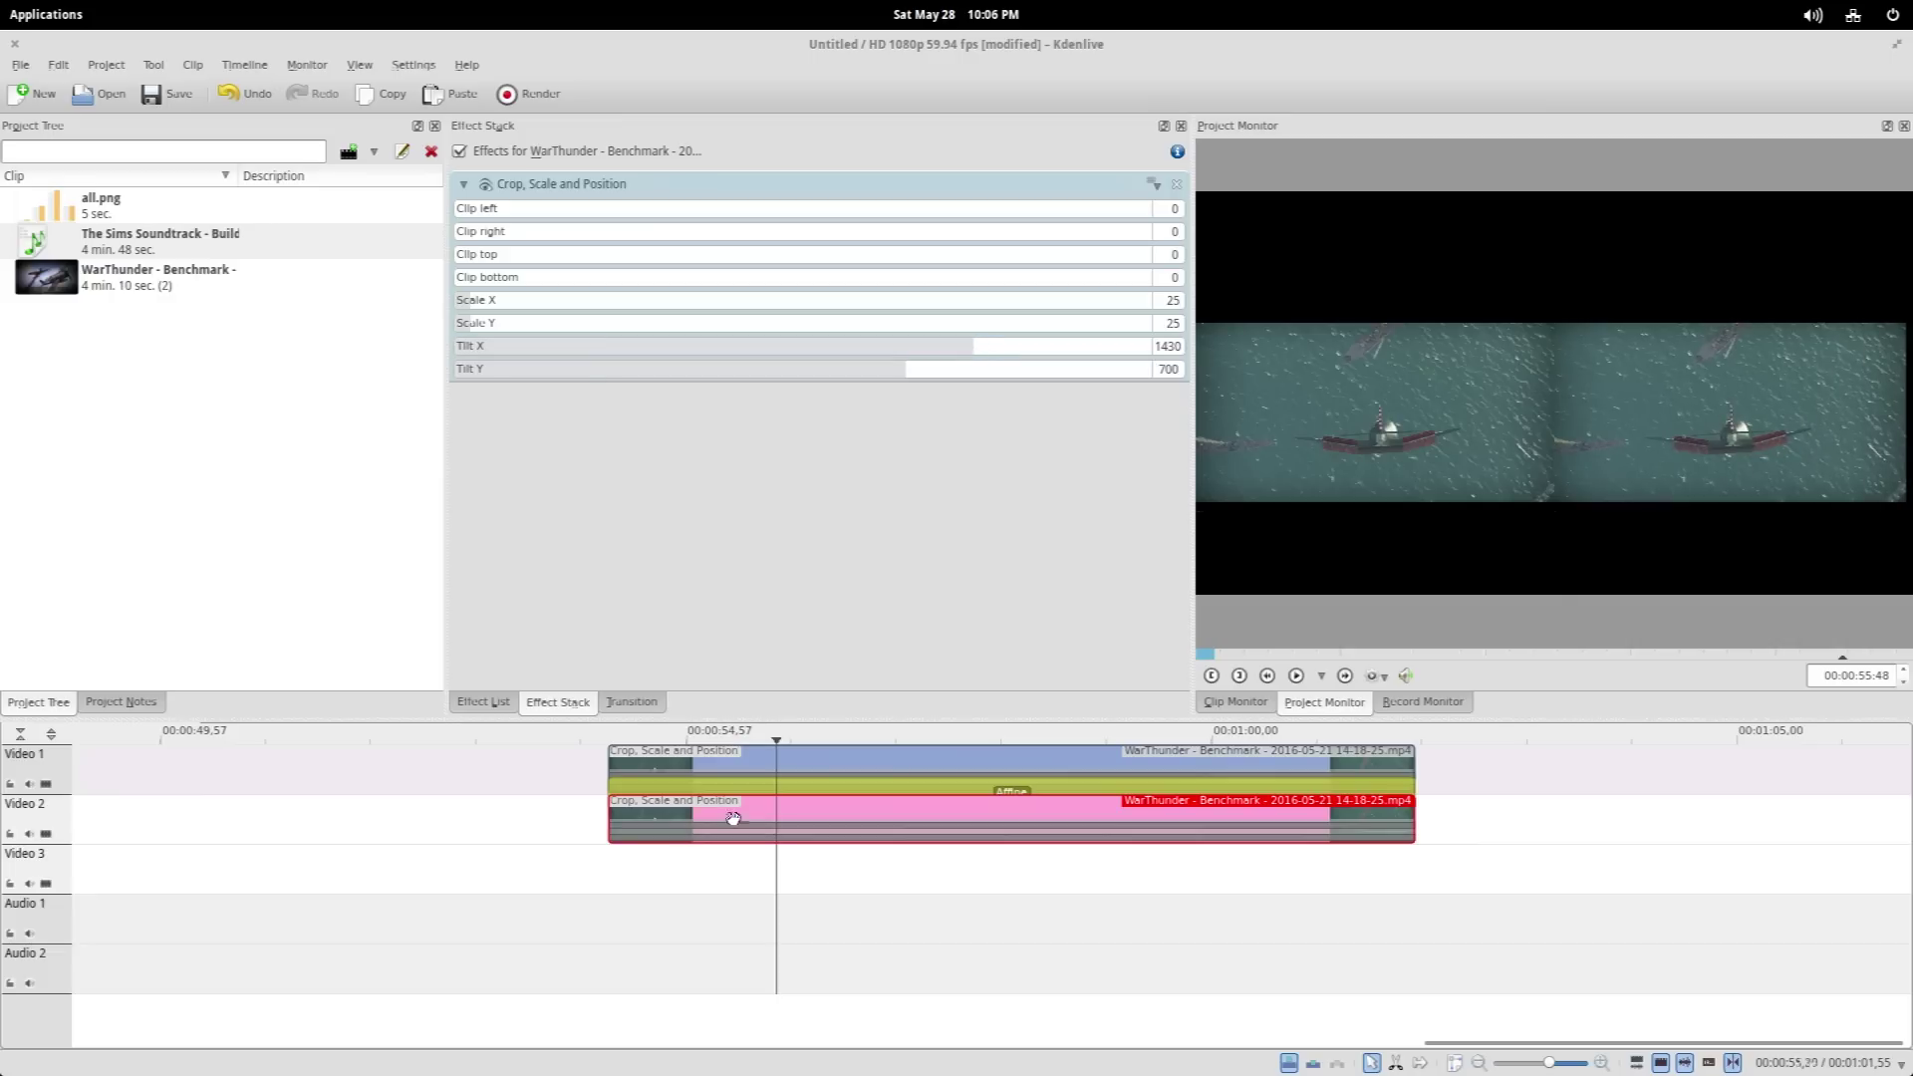
click(605, 887)
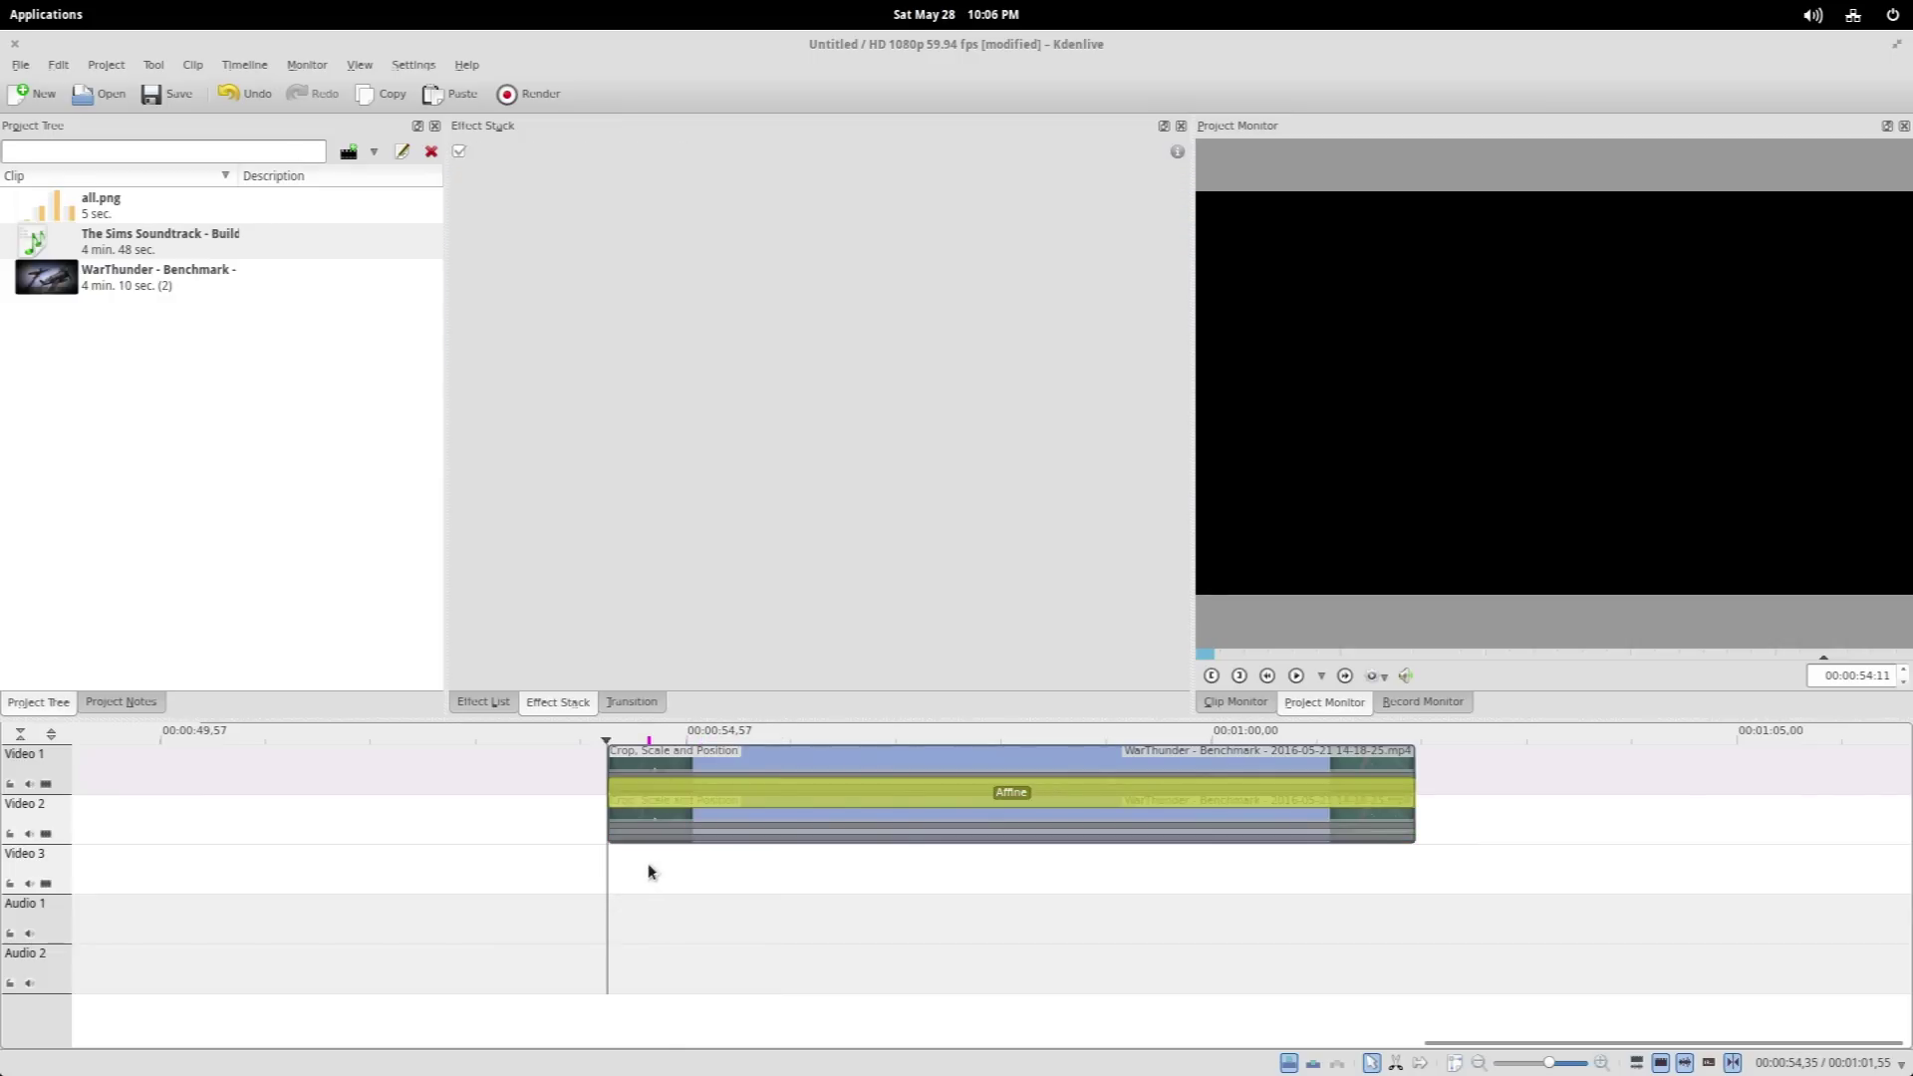
key(space)
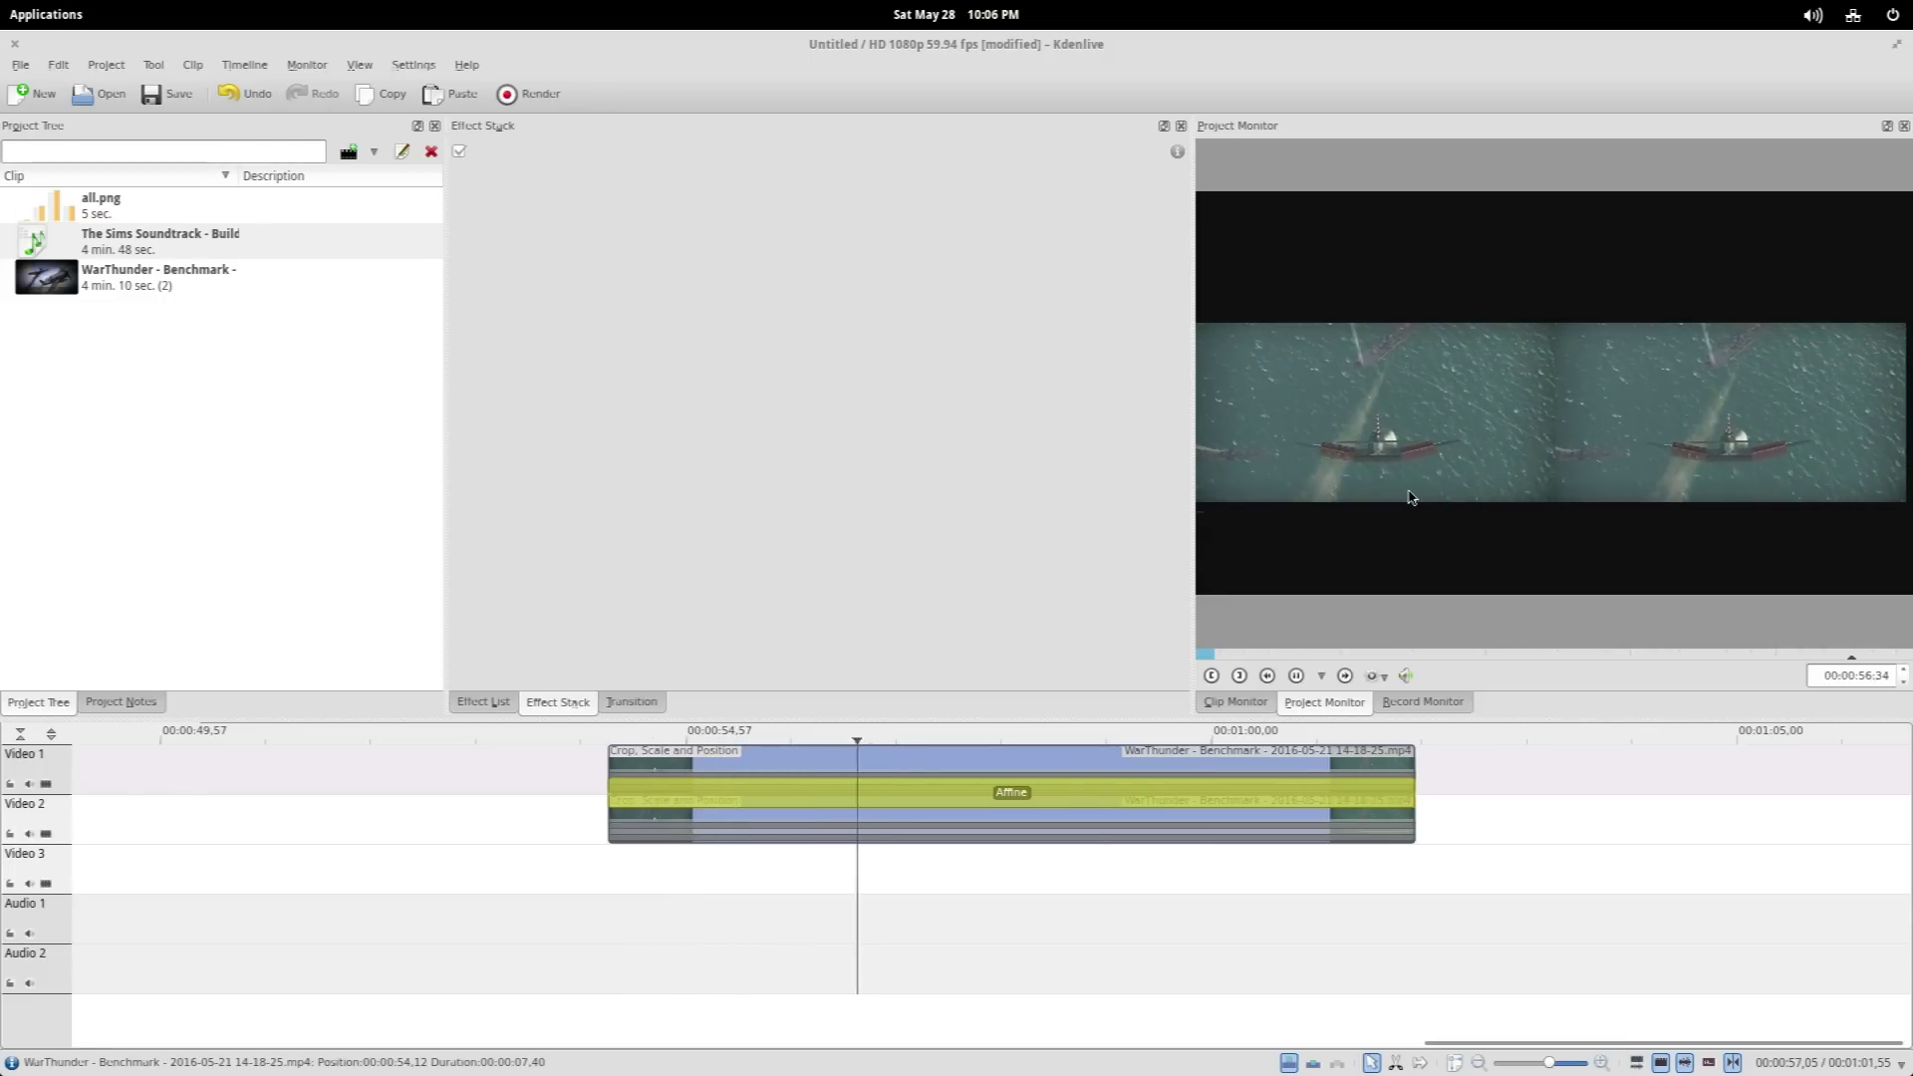
key(space)
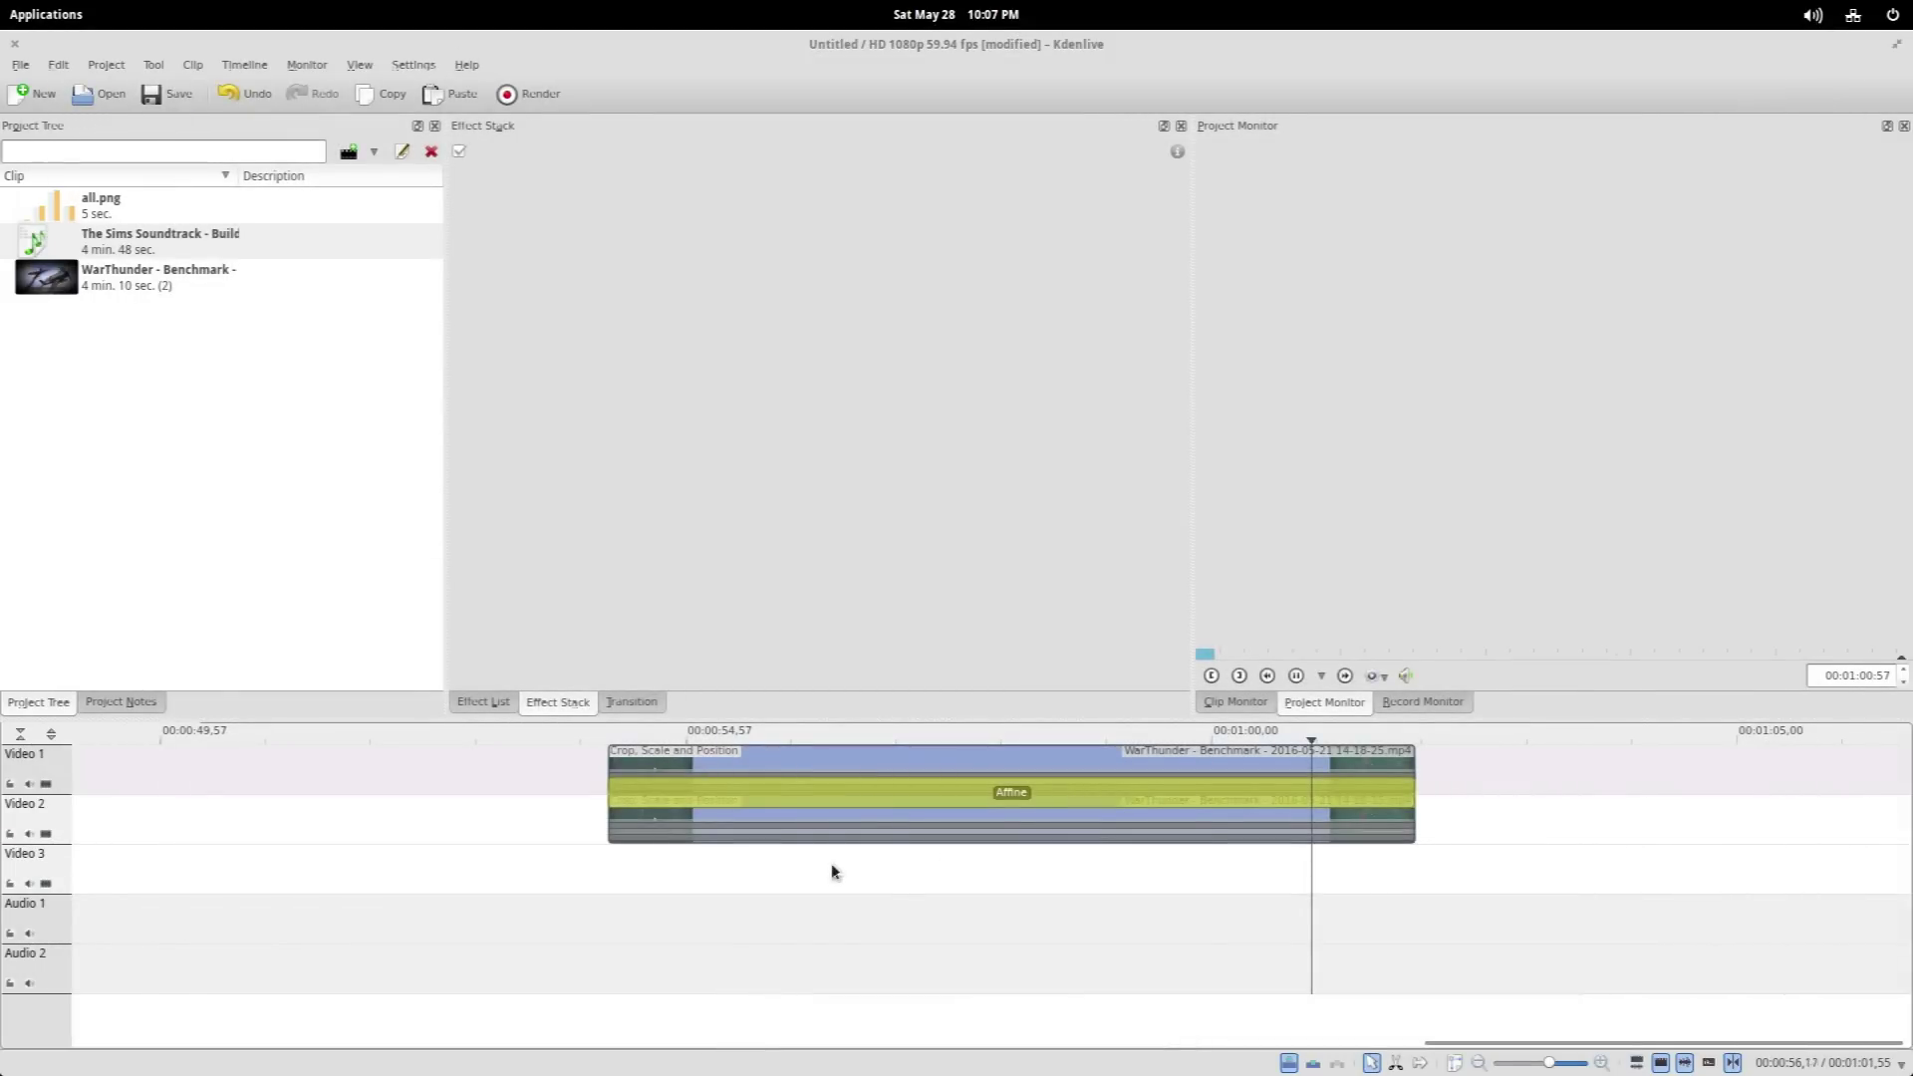
click(834, 903)
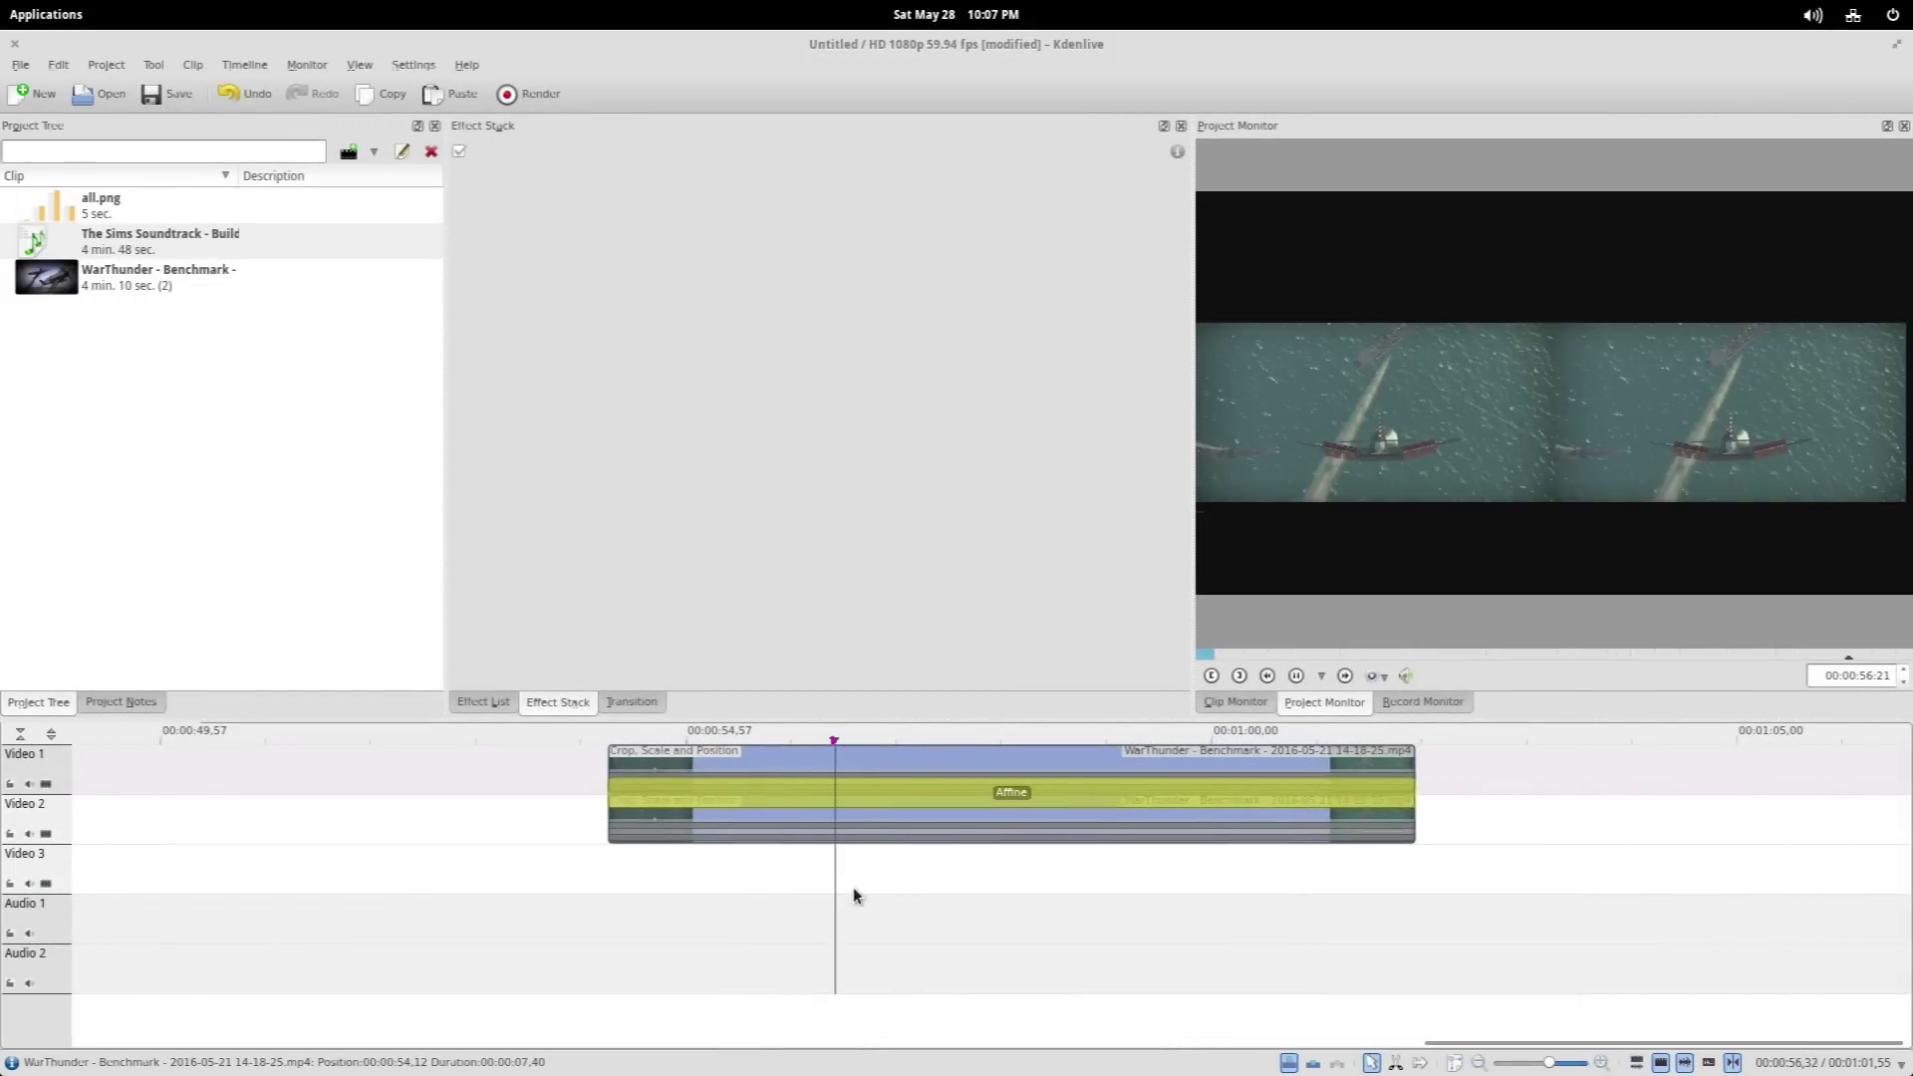
key(space)
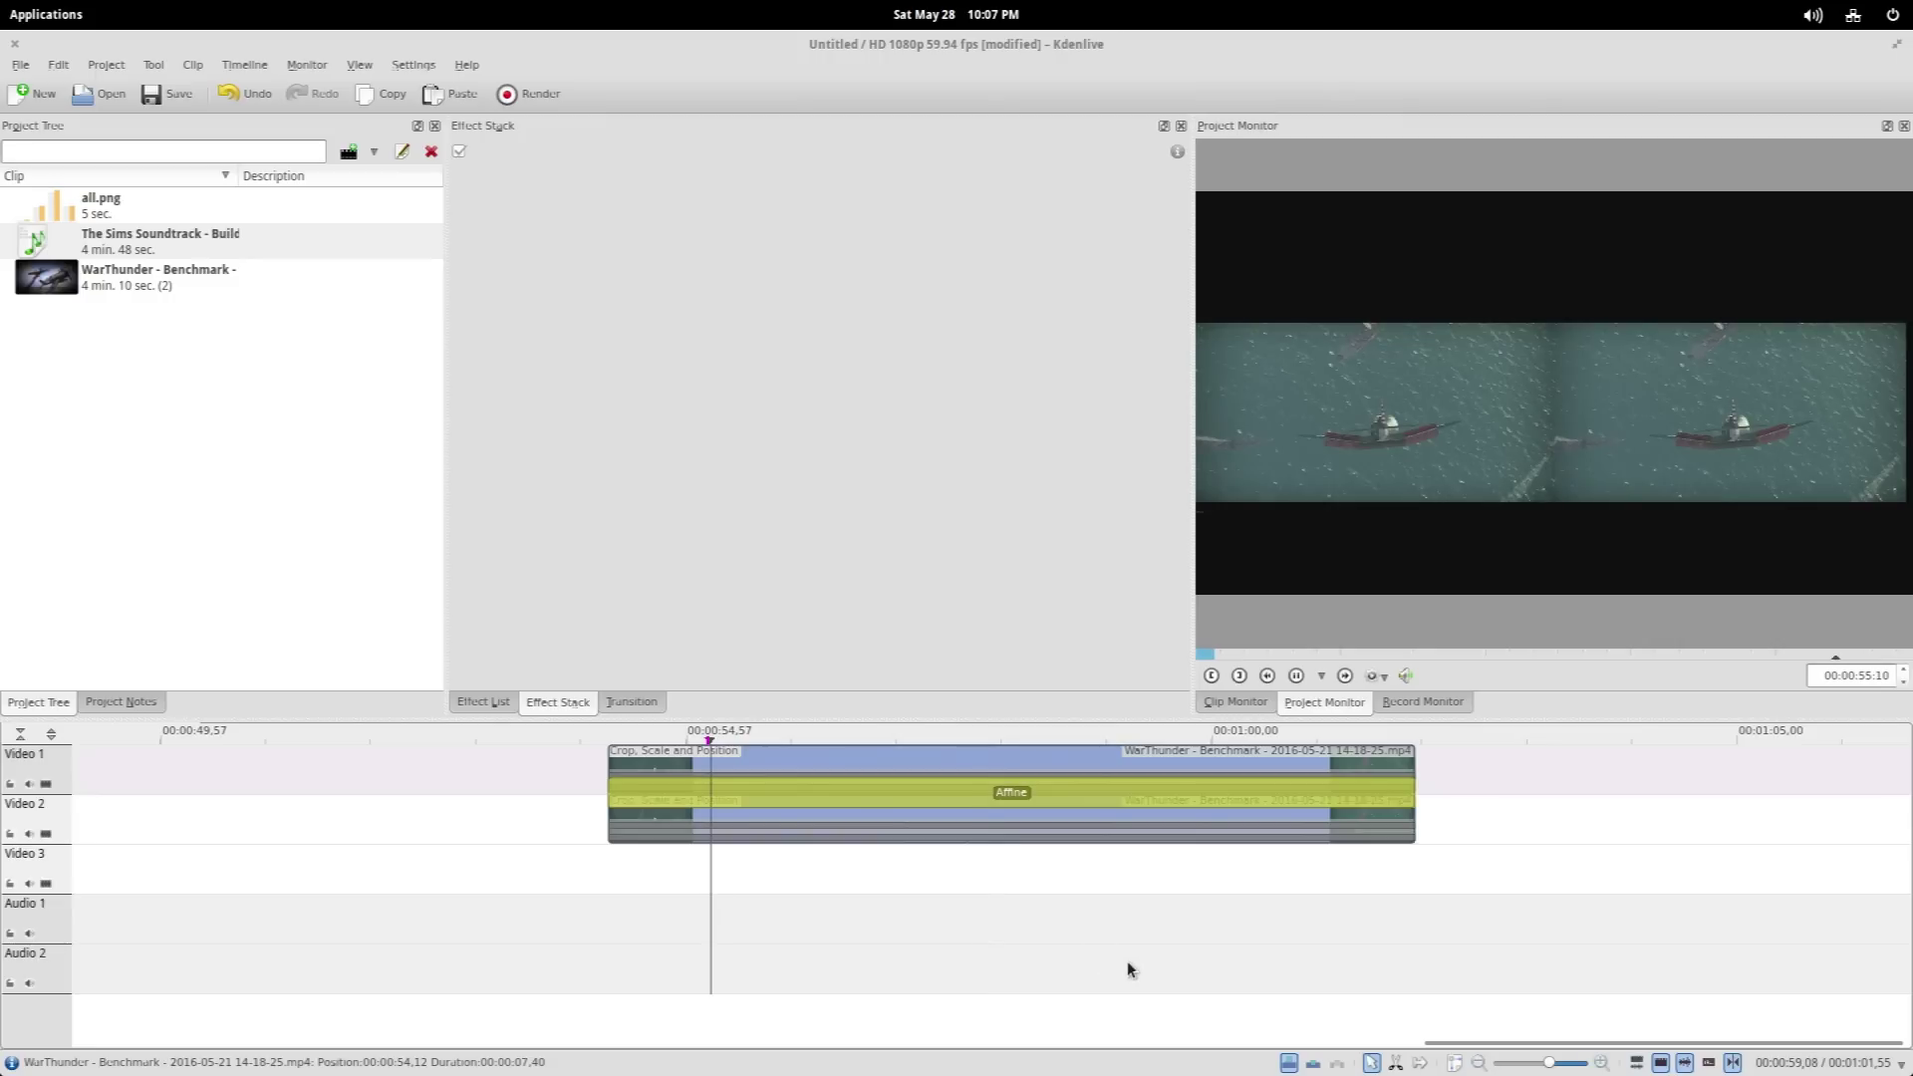
key(Left)
key(Left)
key(Left)
key(Left)
key(Left)
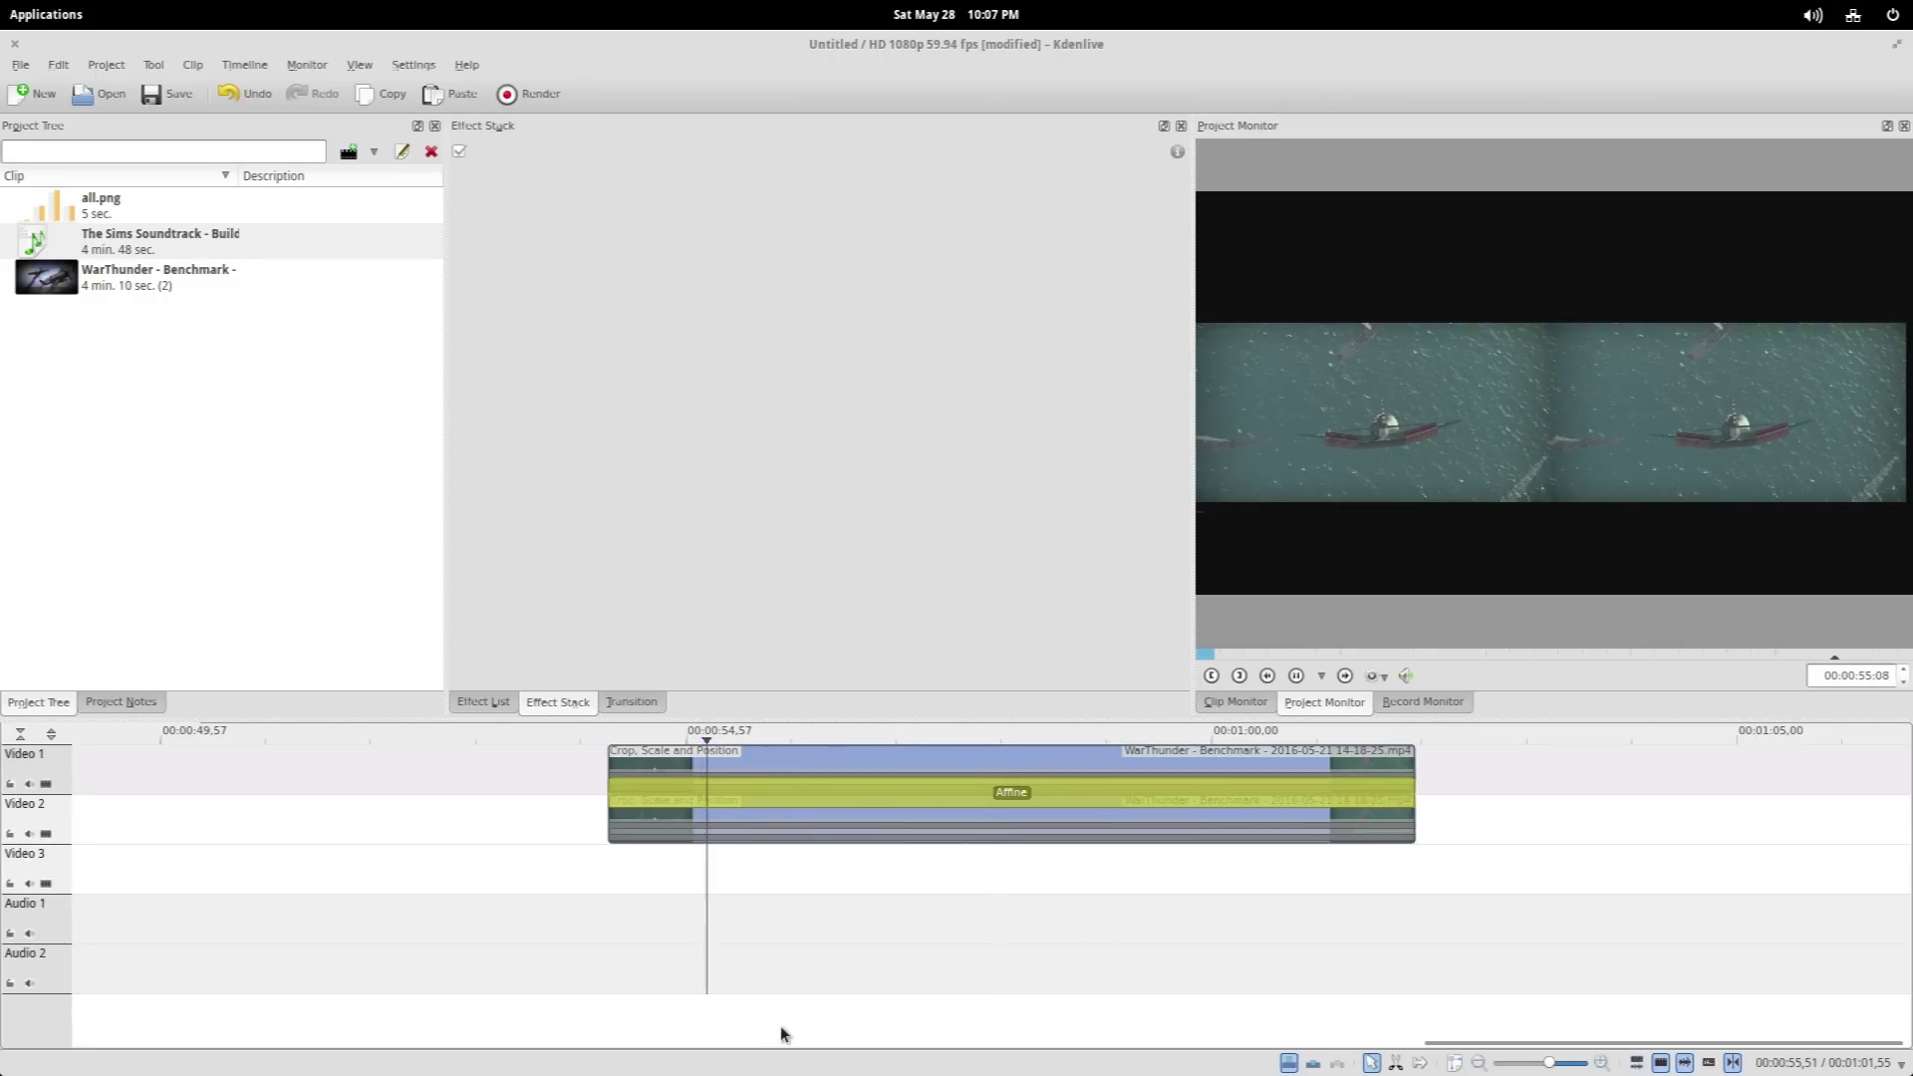
key(space)
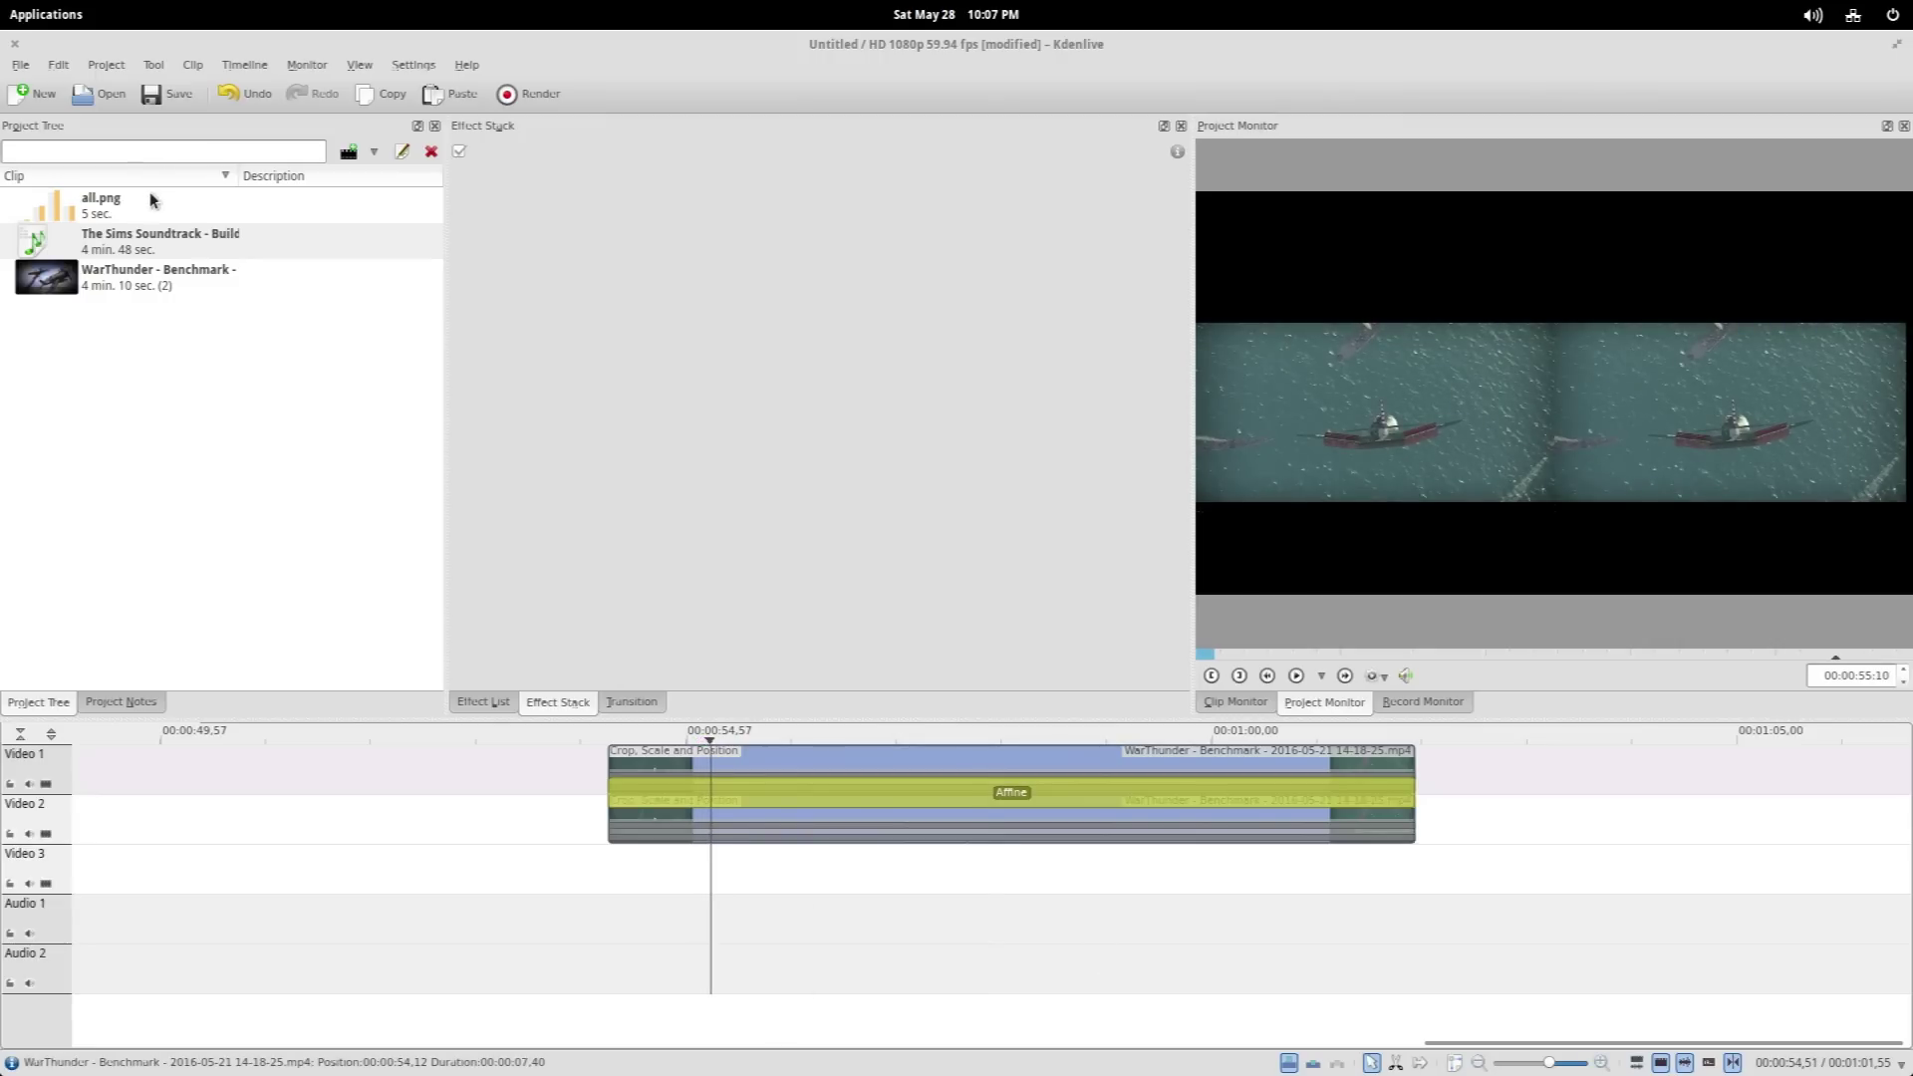
In the Effect List, replace the old search with 'dry', then select it to start a new query
click(483, 702)
click(492, 195)
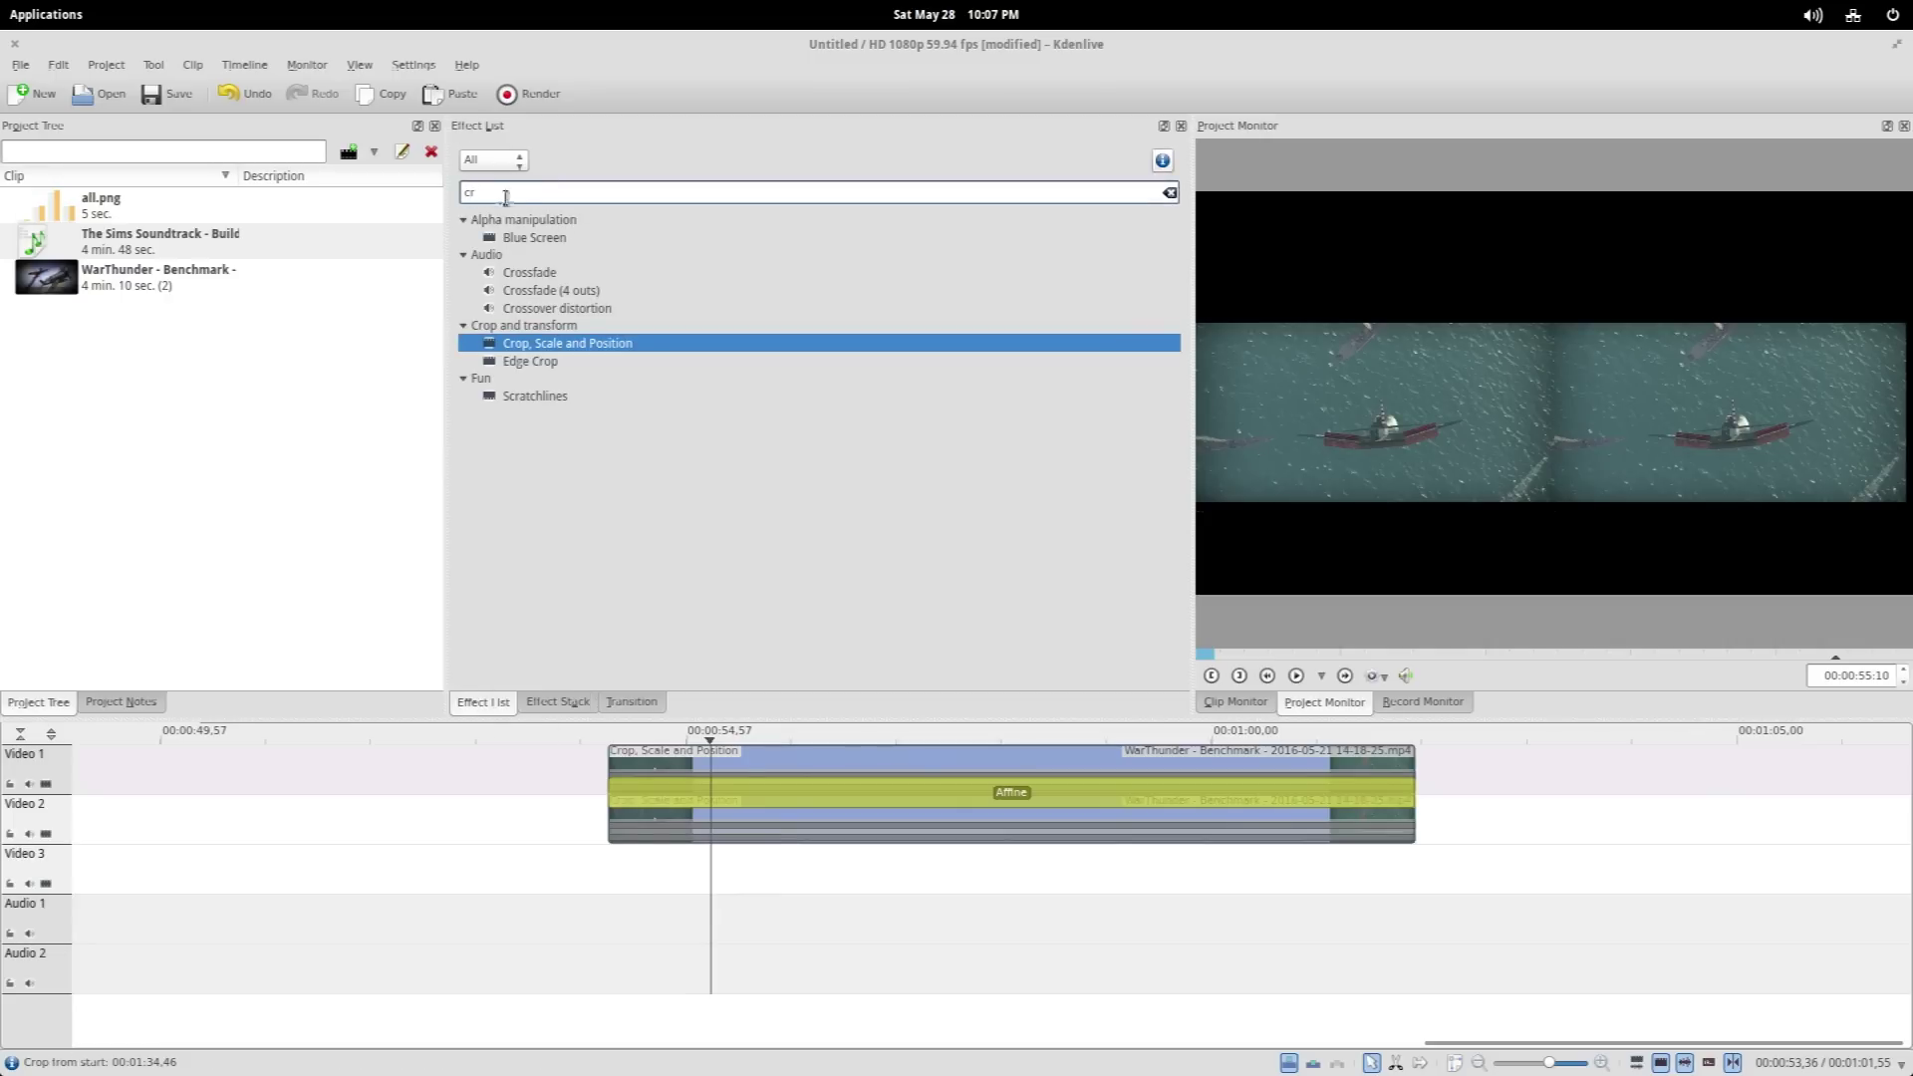
key(BackSpace)
key(BackSpace)
text(dry)
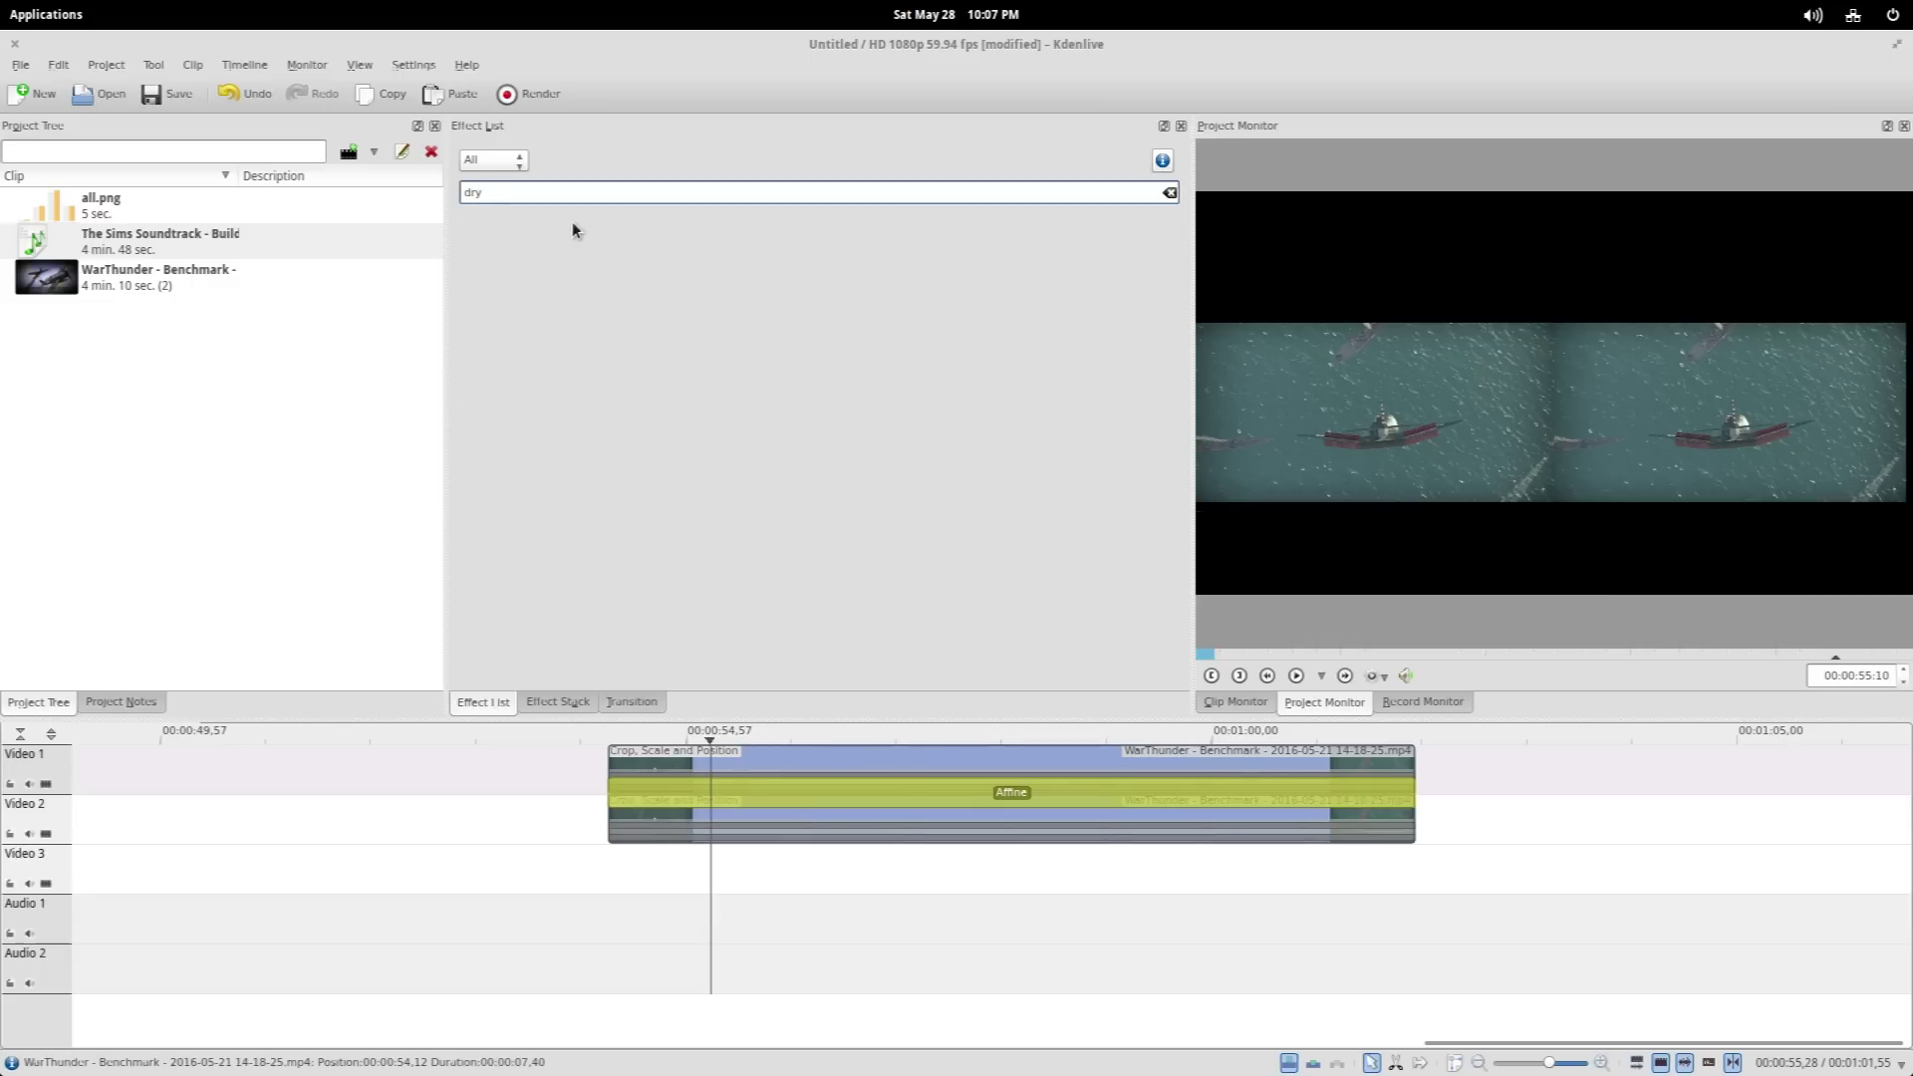
key(ctrl+a)
Search effects for 'text' and add Dynamic Text to the Video 2 clip
text(d)
key(BackSpace)
text(text)
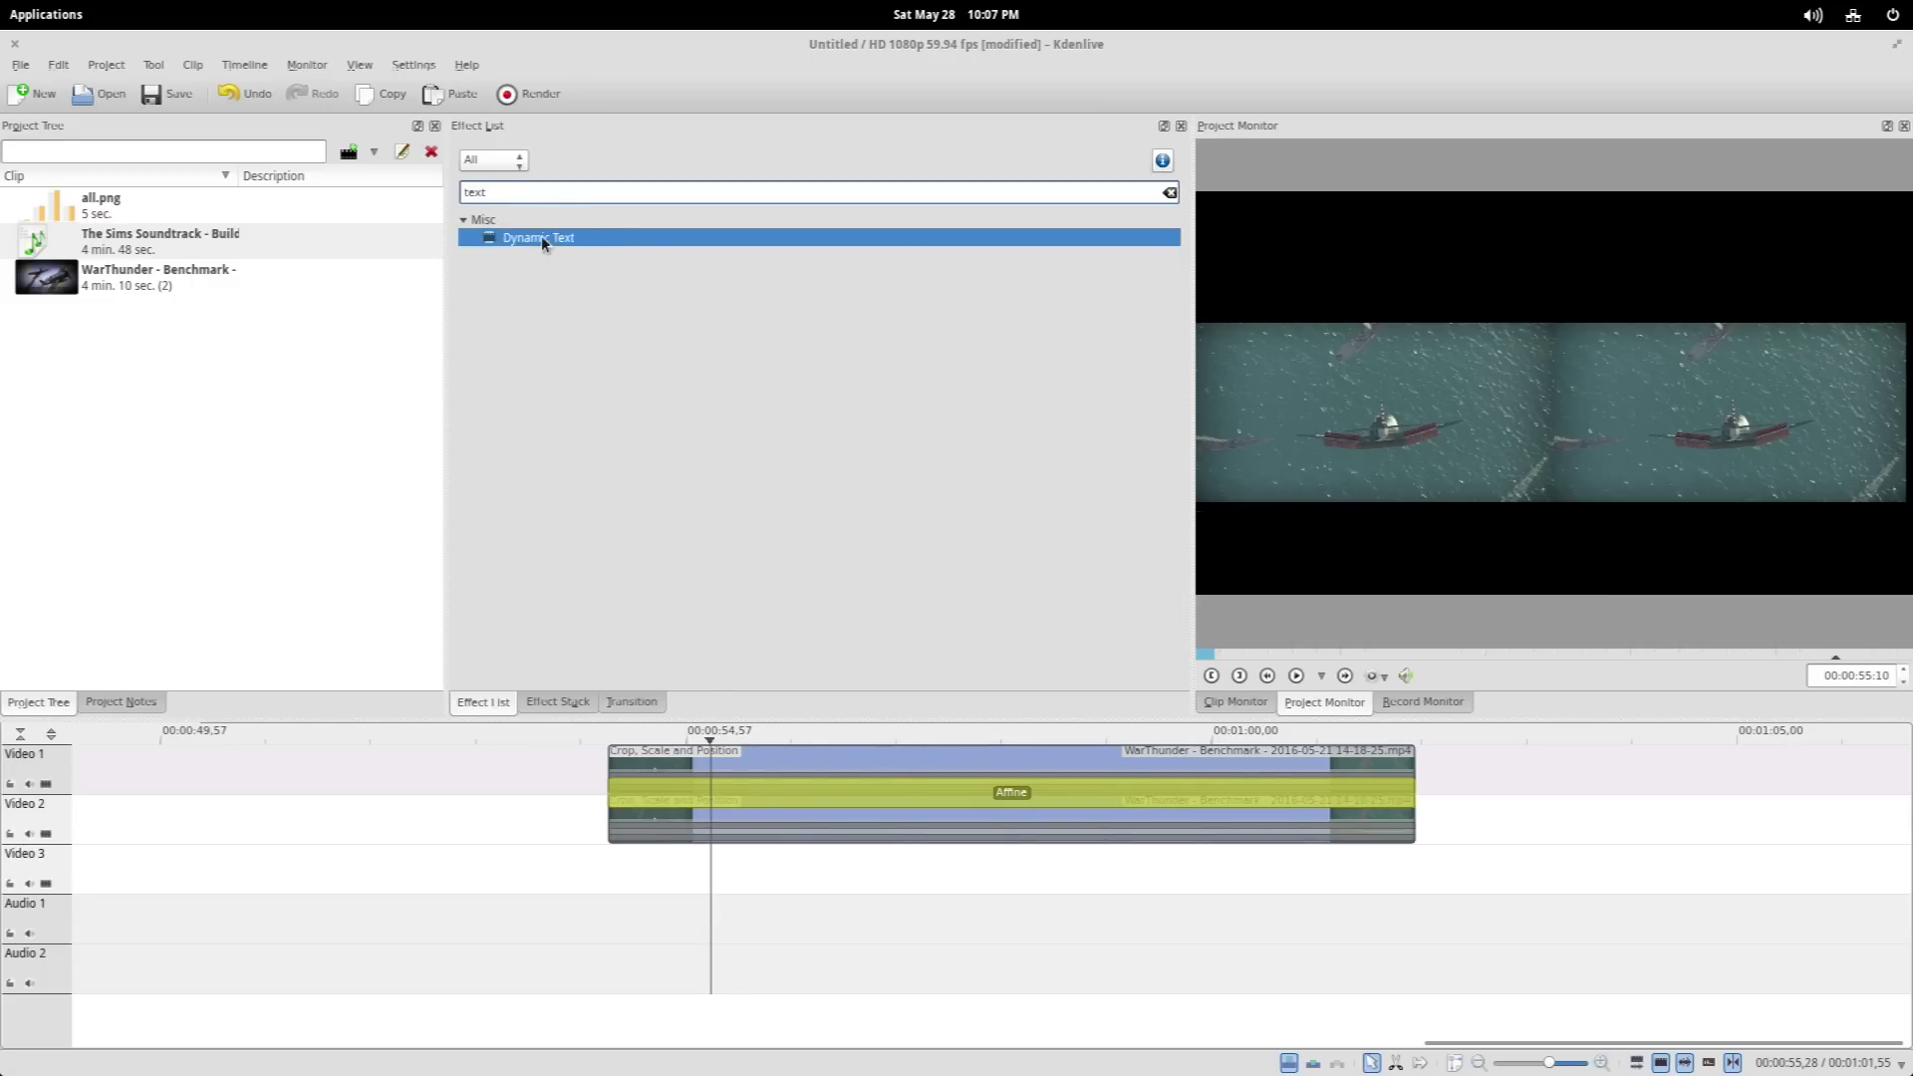
drag(541, 237, 713, 827)
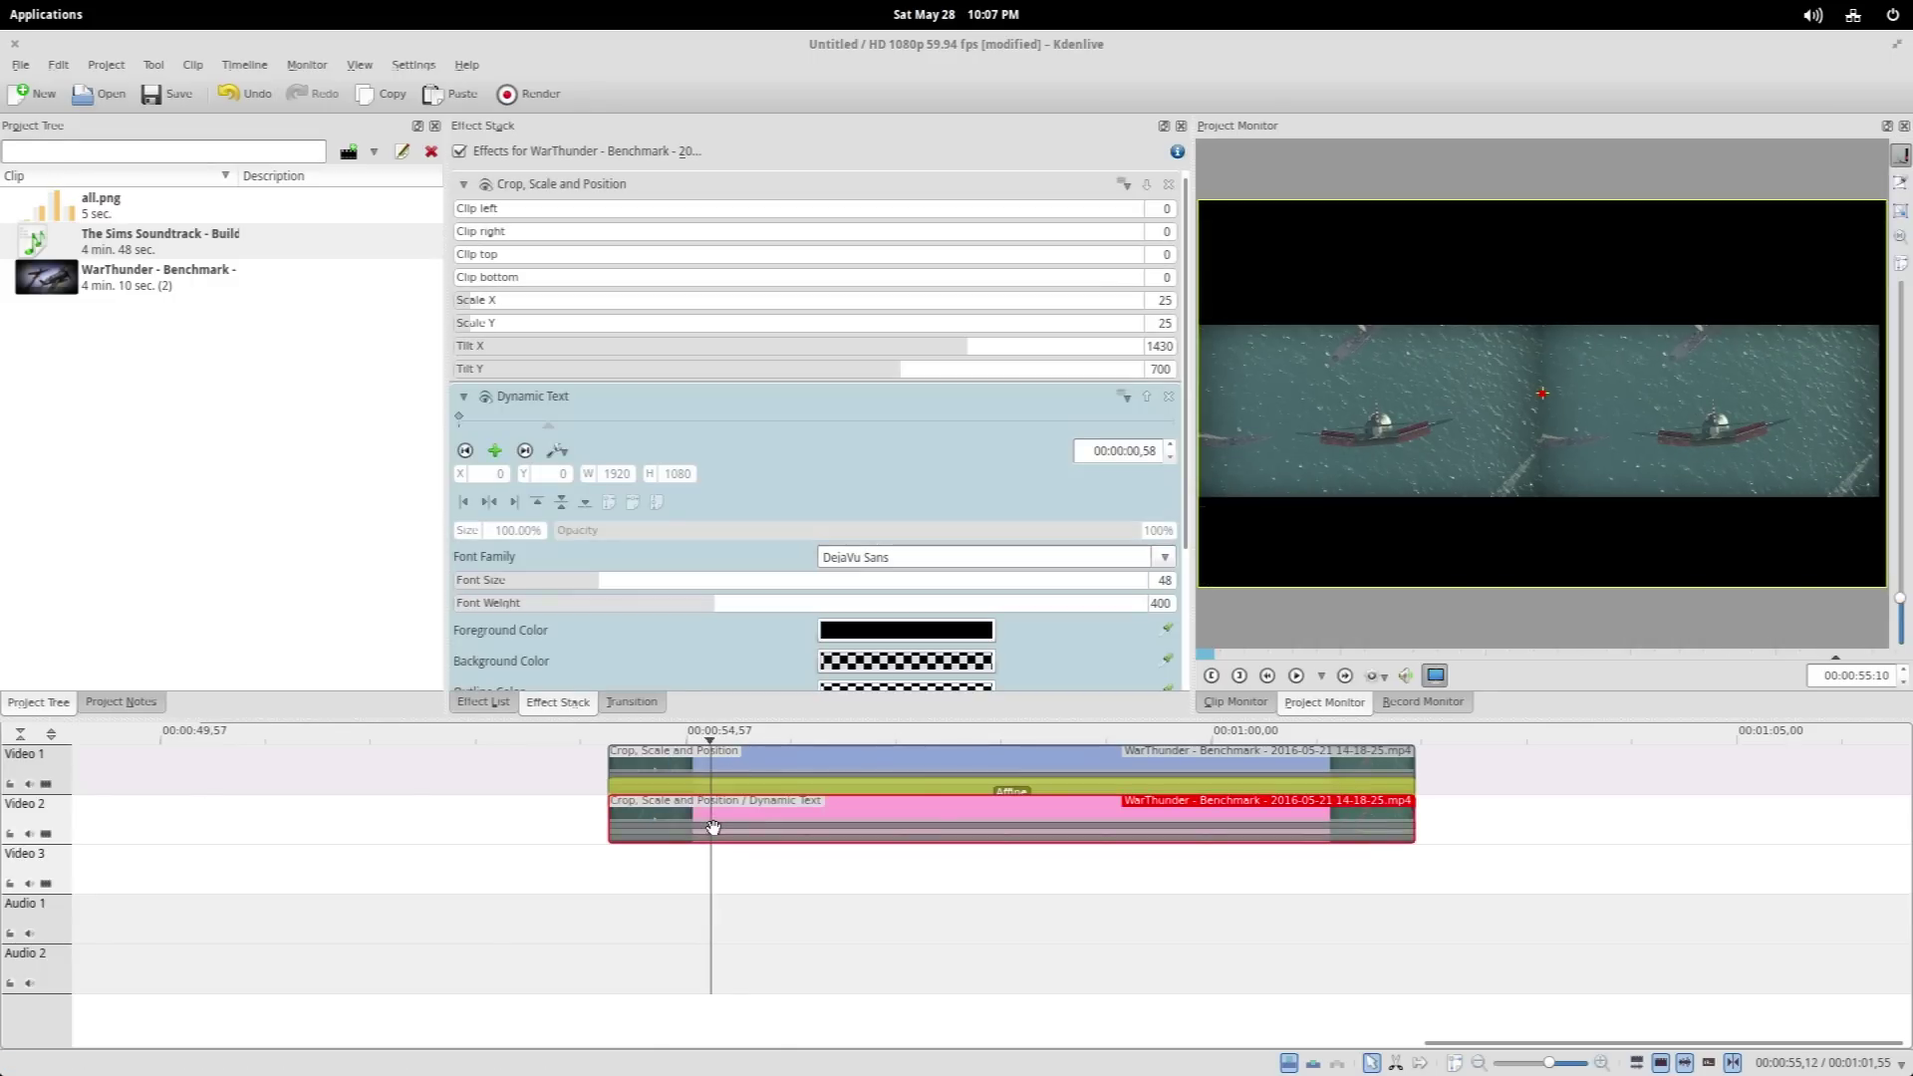
Set the title's font size and change its text colour from black to white
click(463, 184)
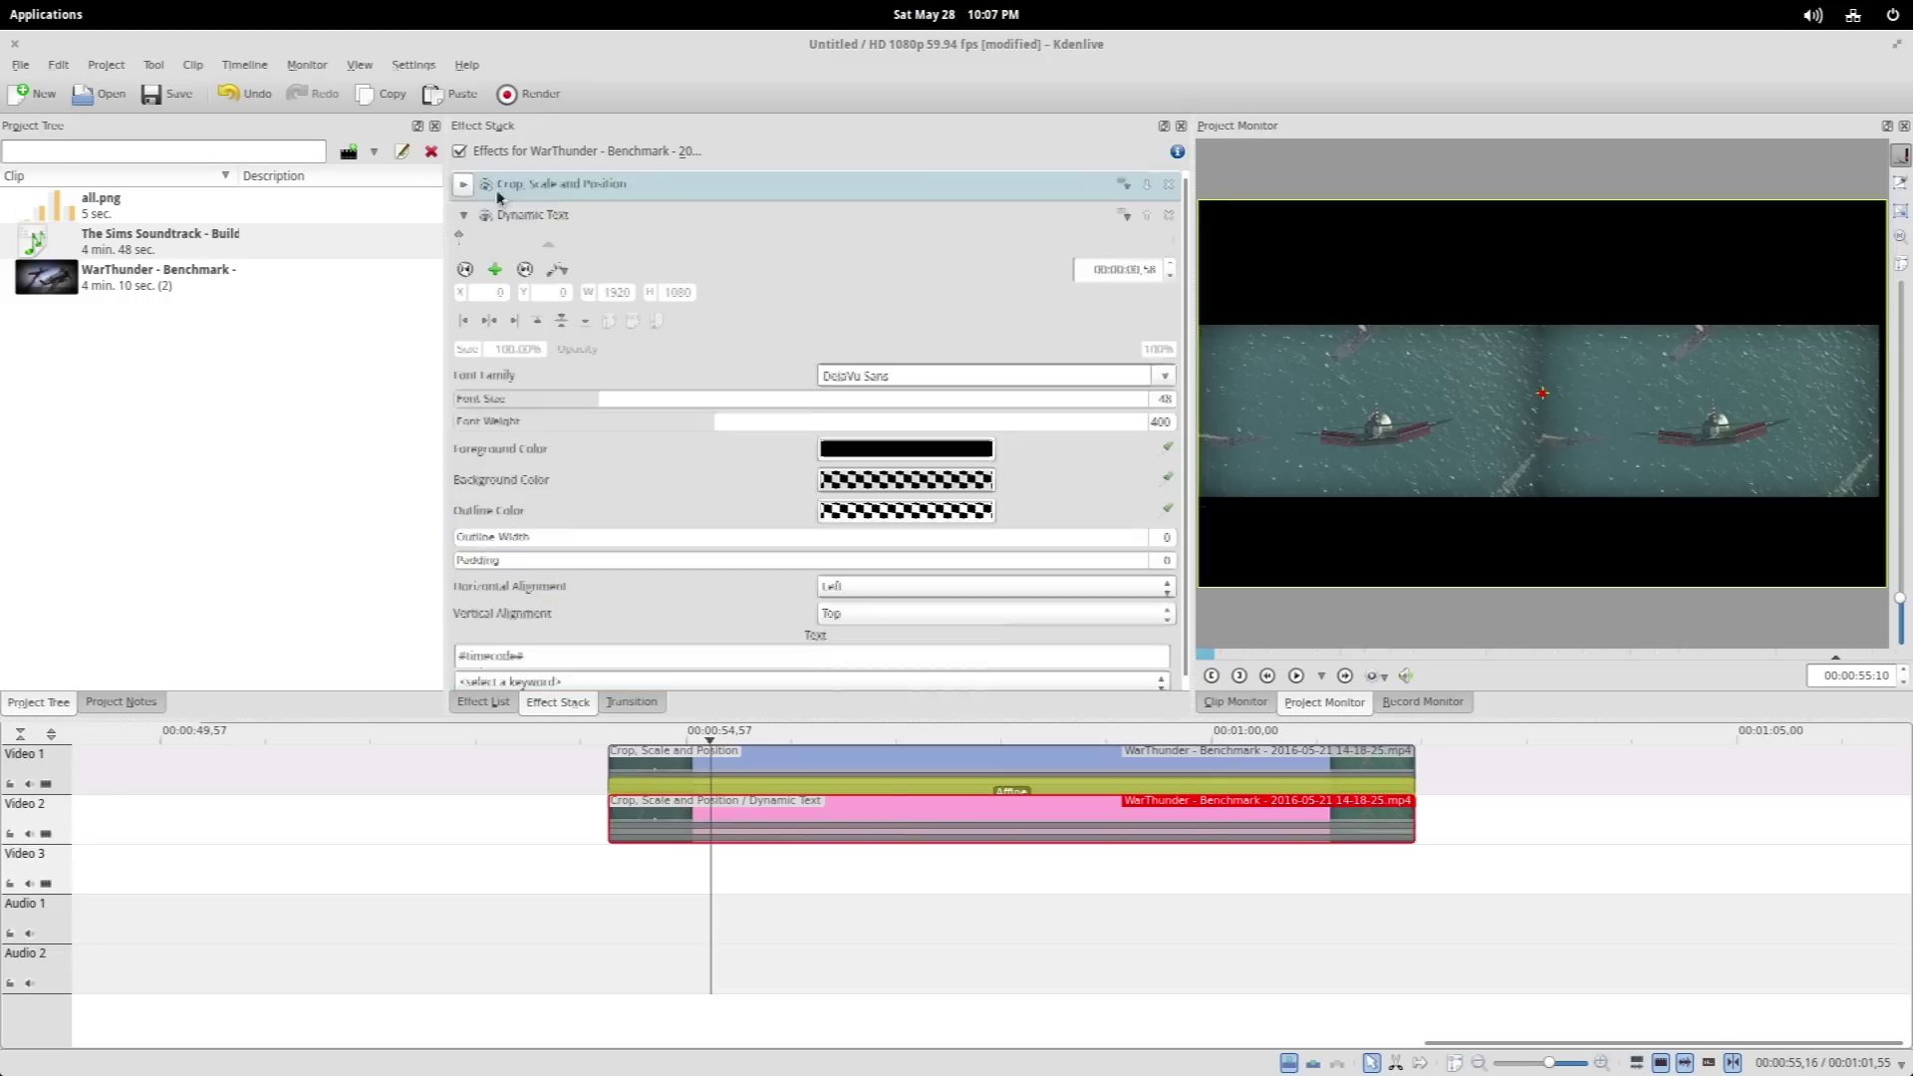
click(1156, 398)
text(1)
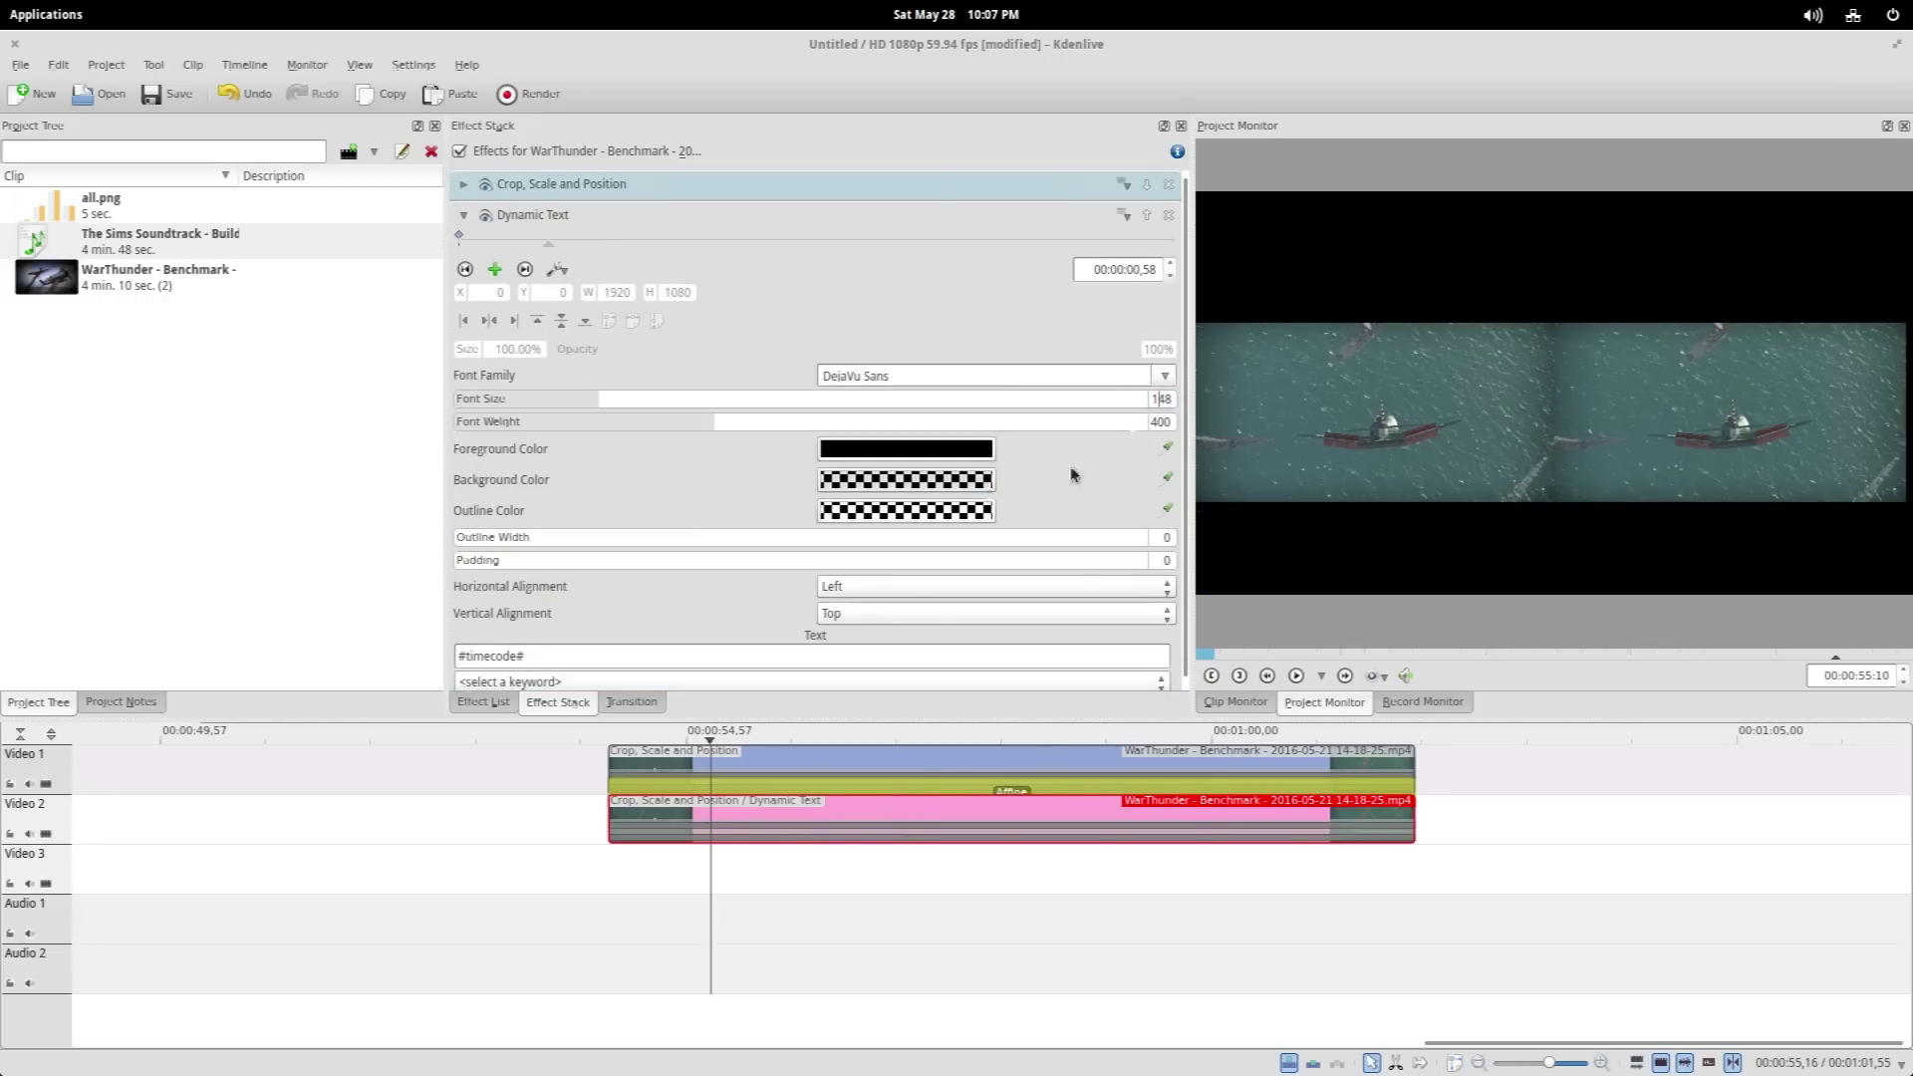
text(100)
key(Return)
click(992, 461)
drag(968, 315, 963, 199)
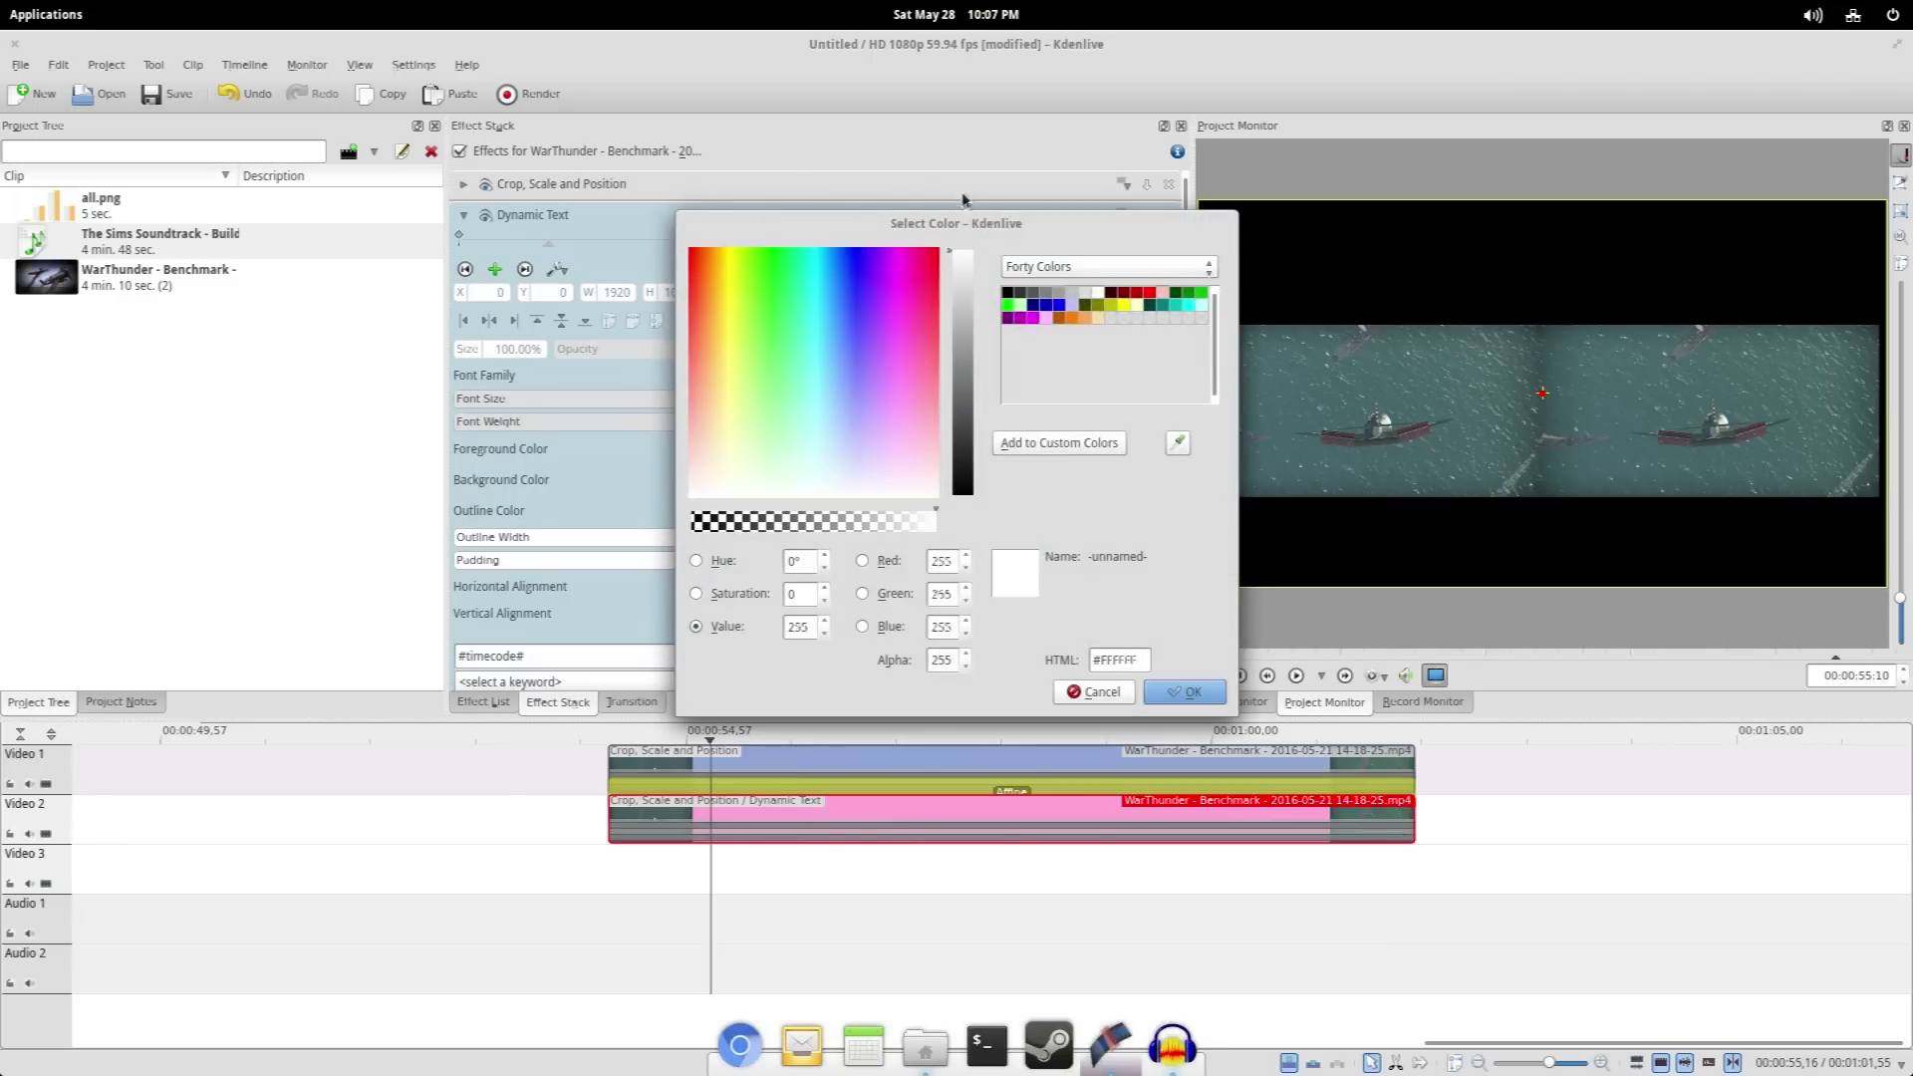
click(1164, 693)
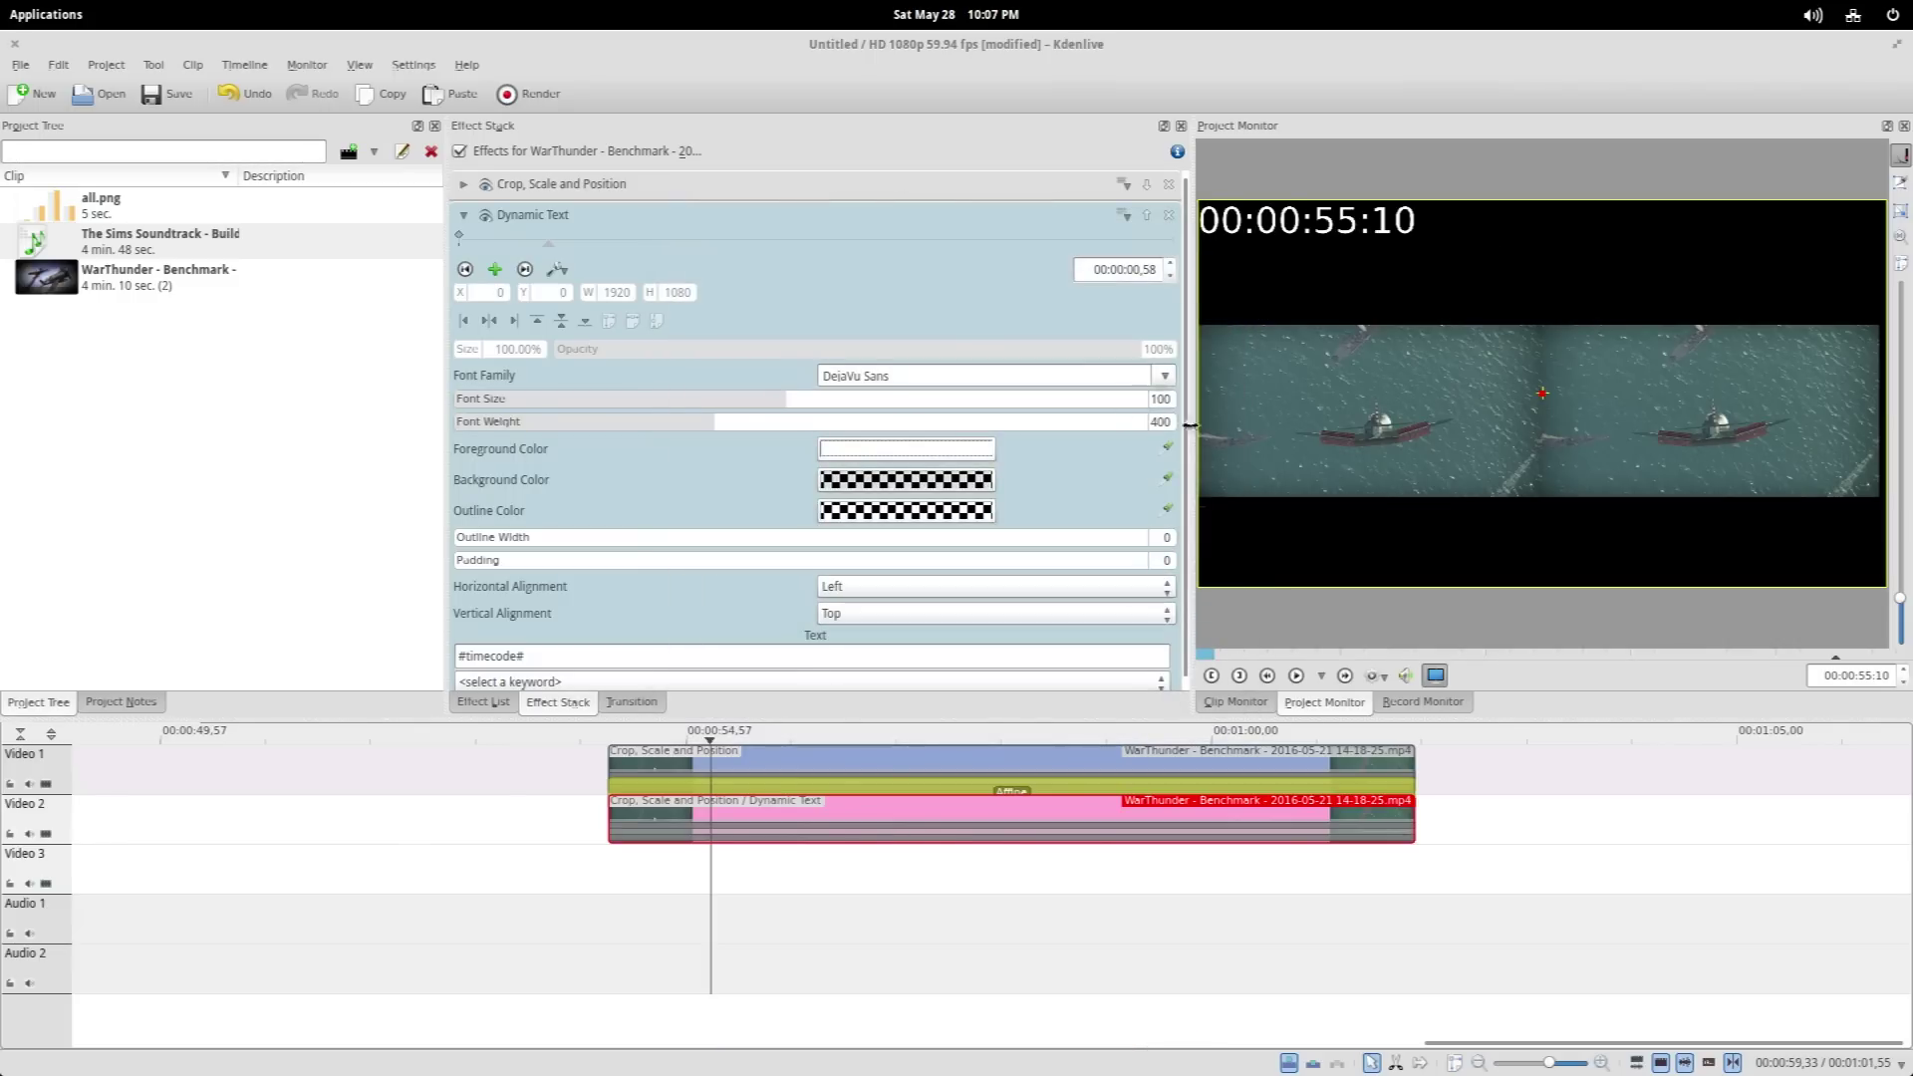
click(1159, 399)
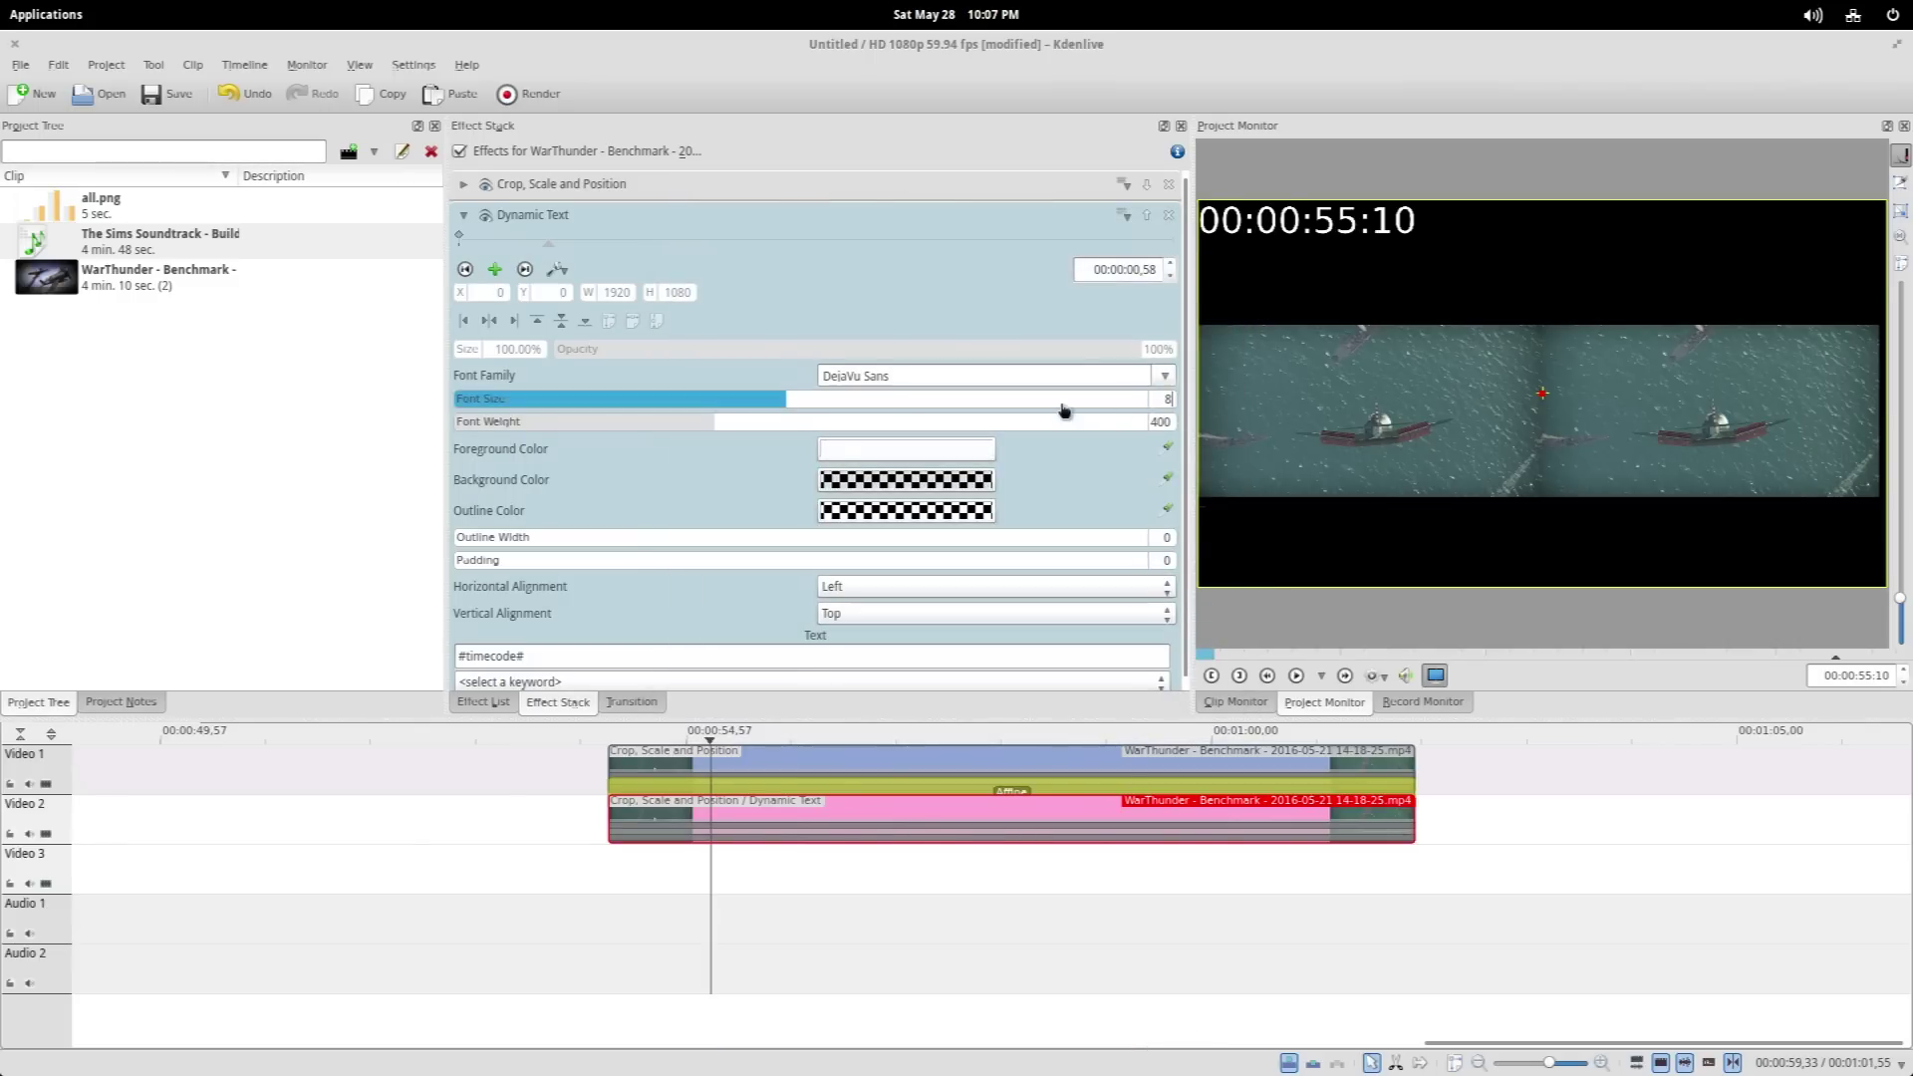
Centre the title horizontally and replace the timecode placeholder with 'War Thunder'
click(884, 575)
click(863, 611)
click(598, 649)
key(ctrl+a)
text(War)
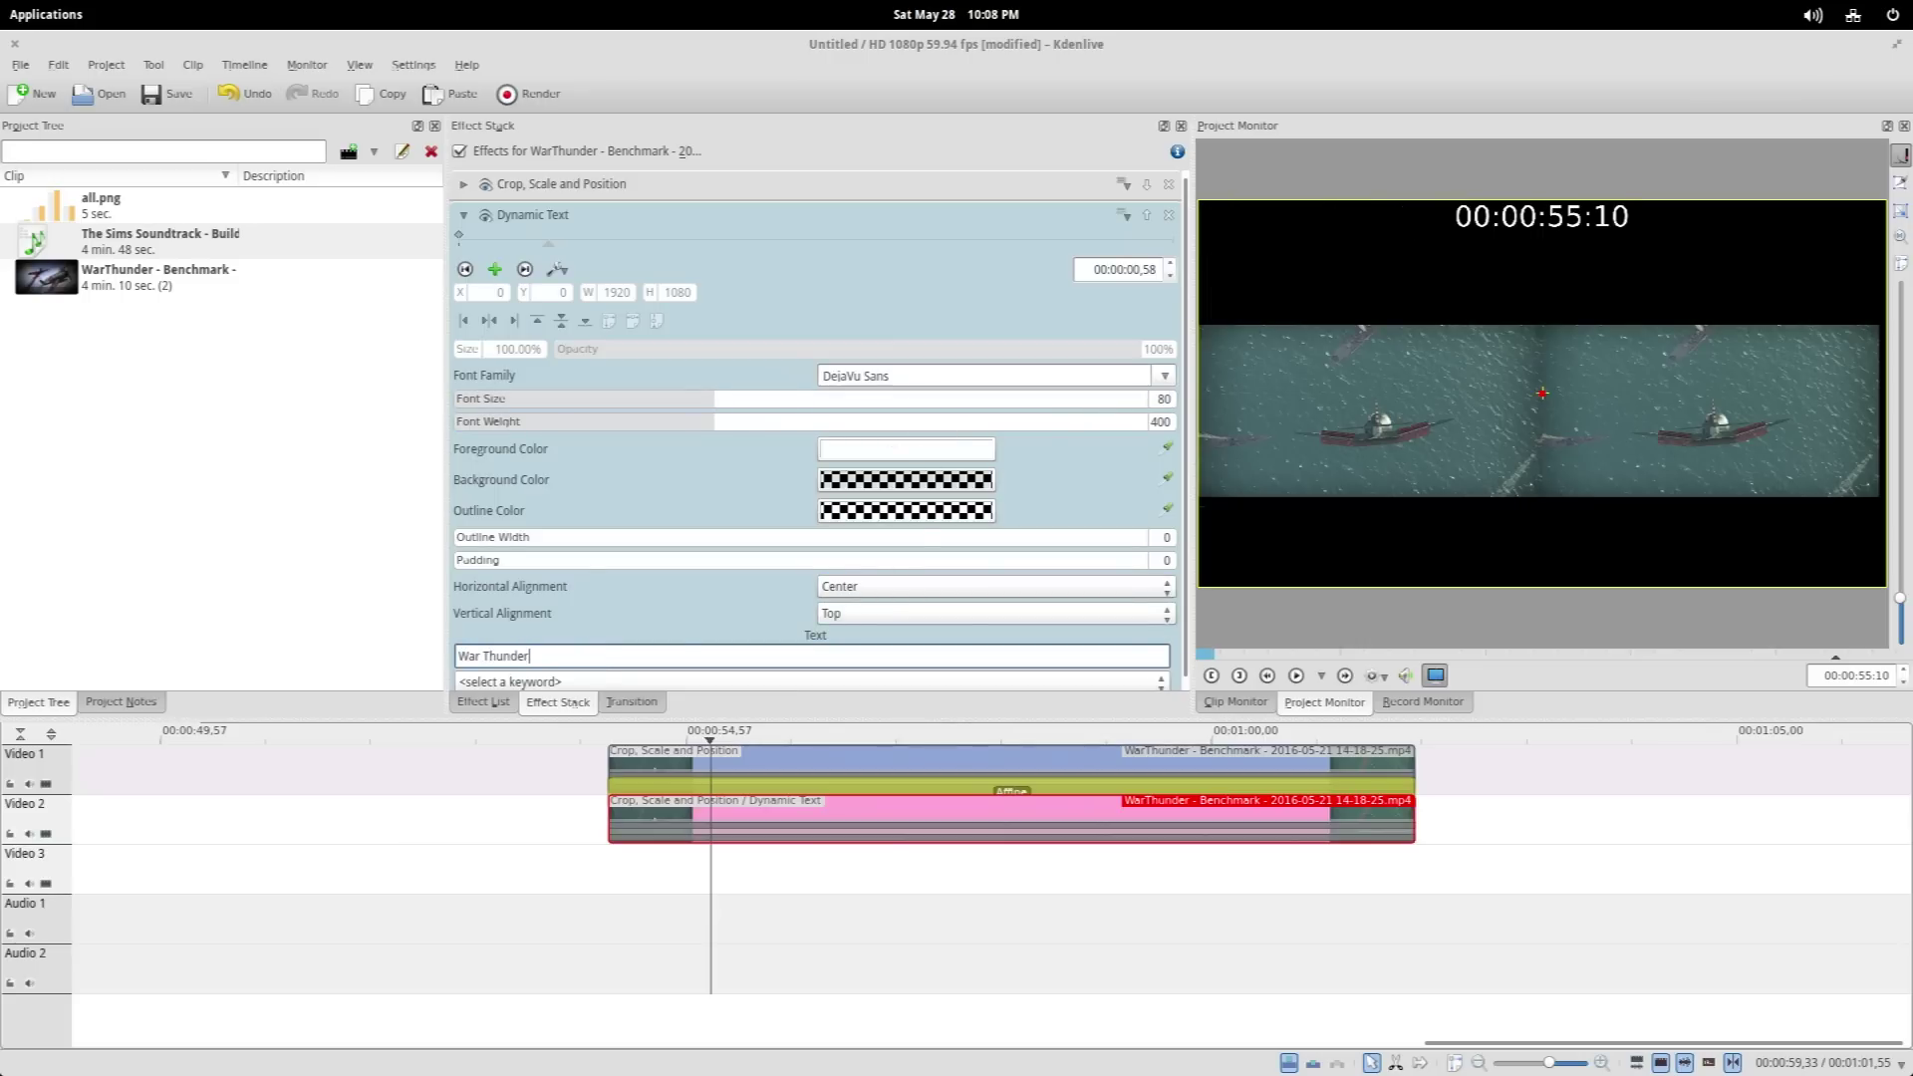
Add a second Dynamic Text effect to the clip and make its colour white
click(484, 702)
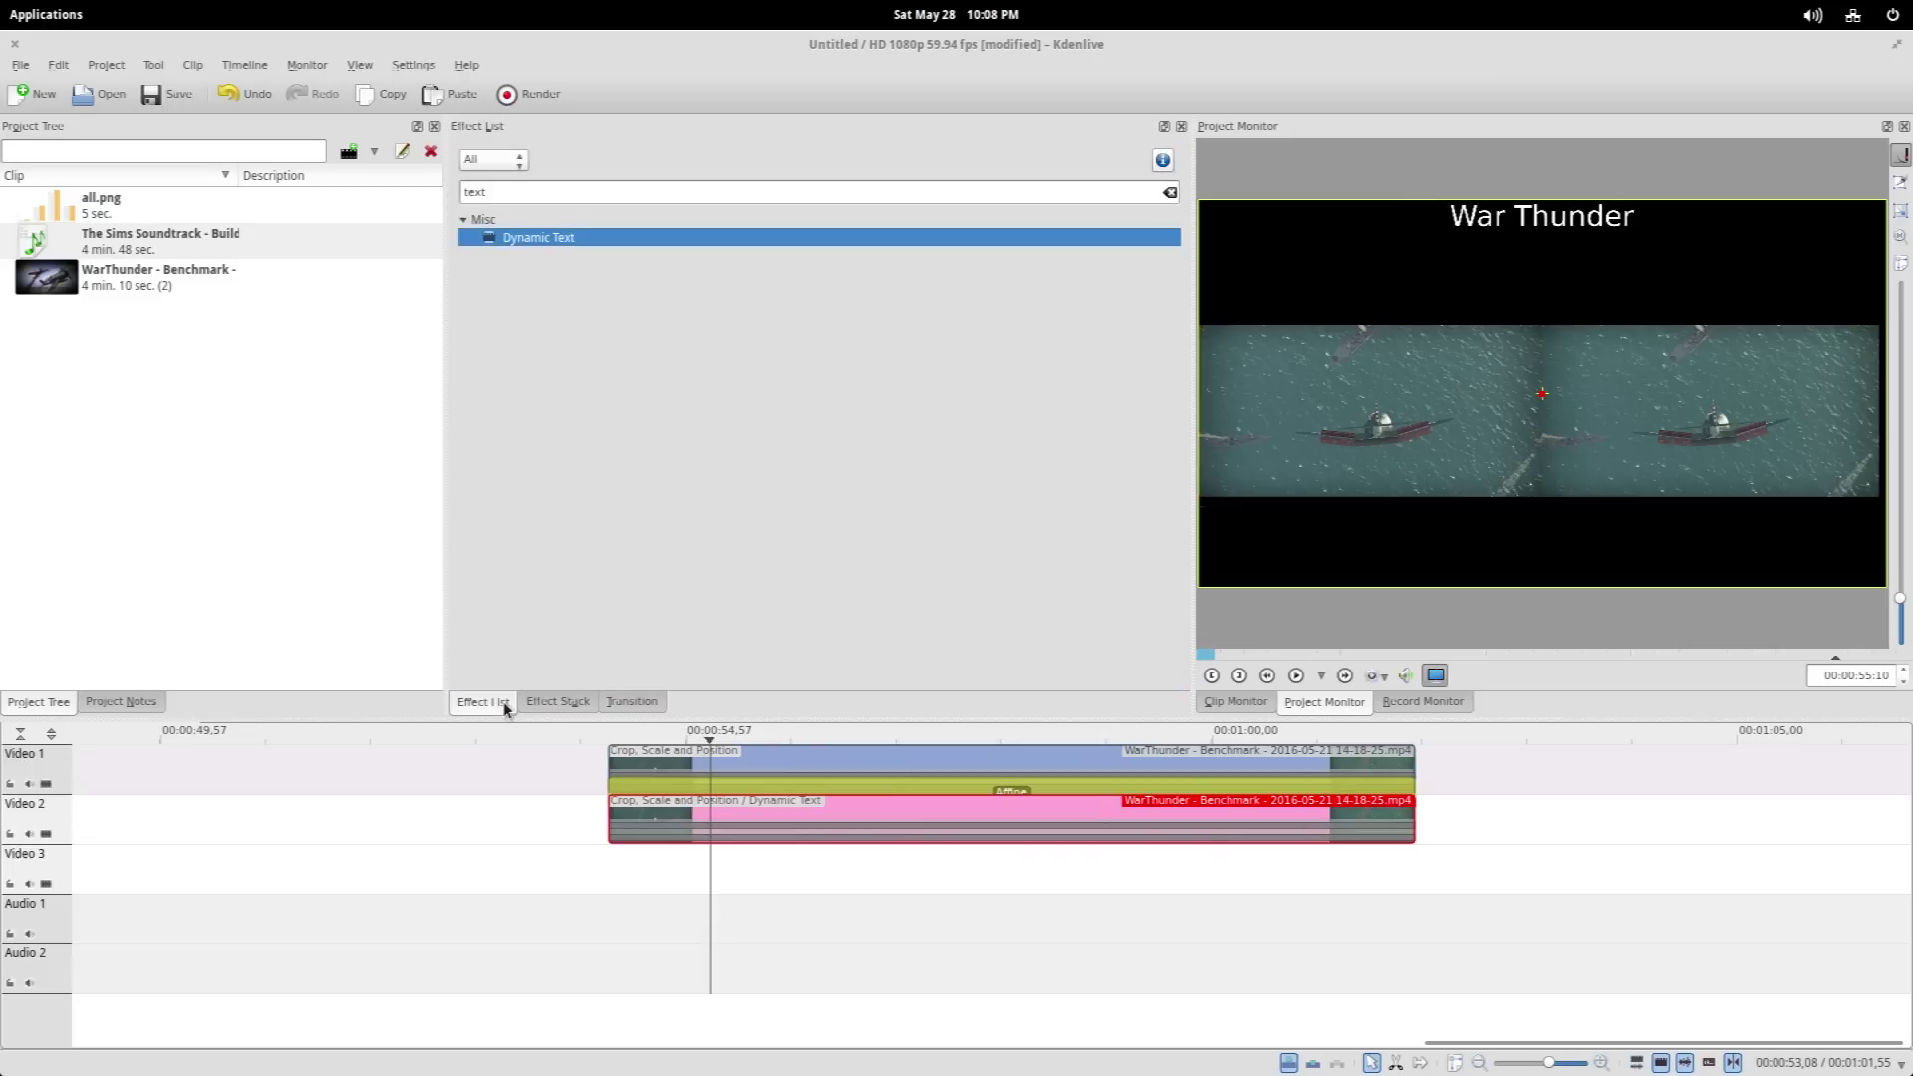
drag(560, 237, 848, 808)
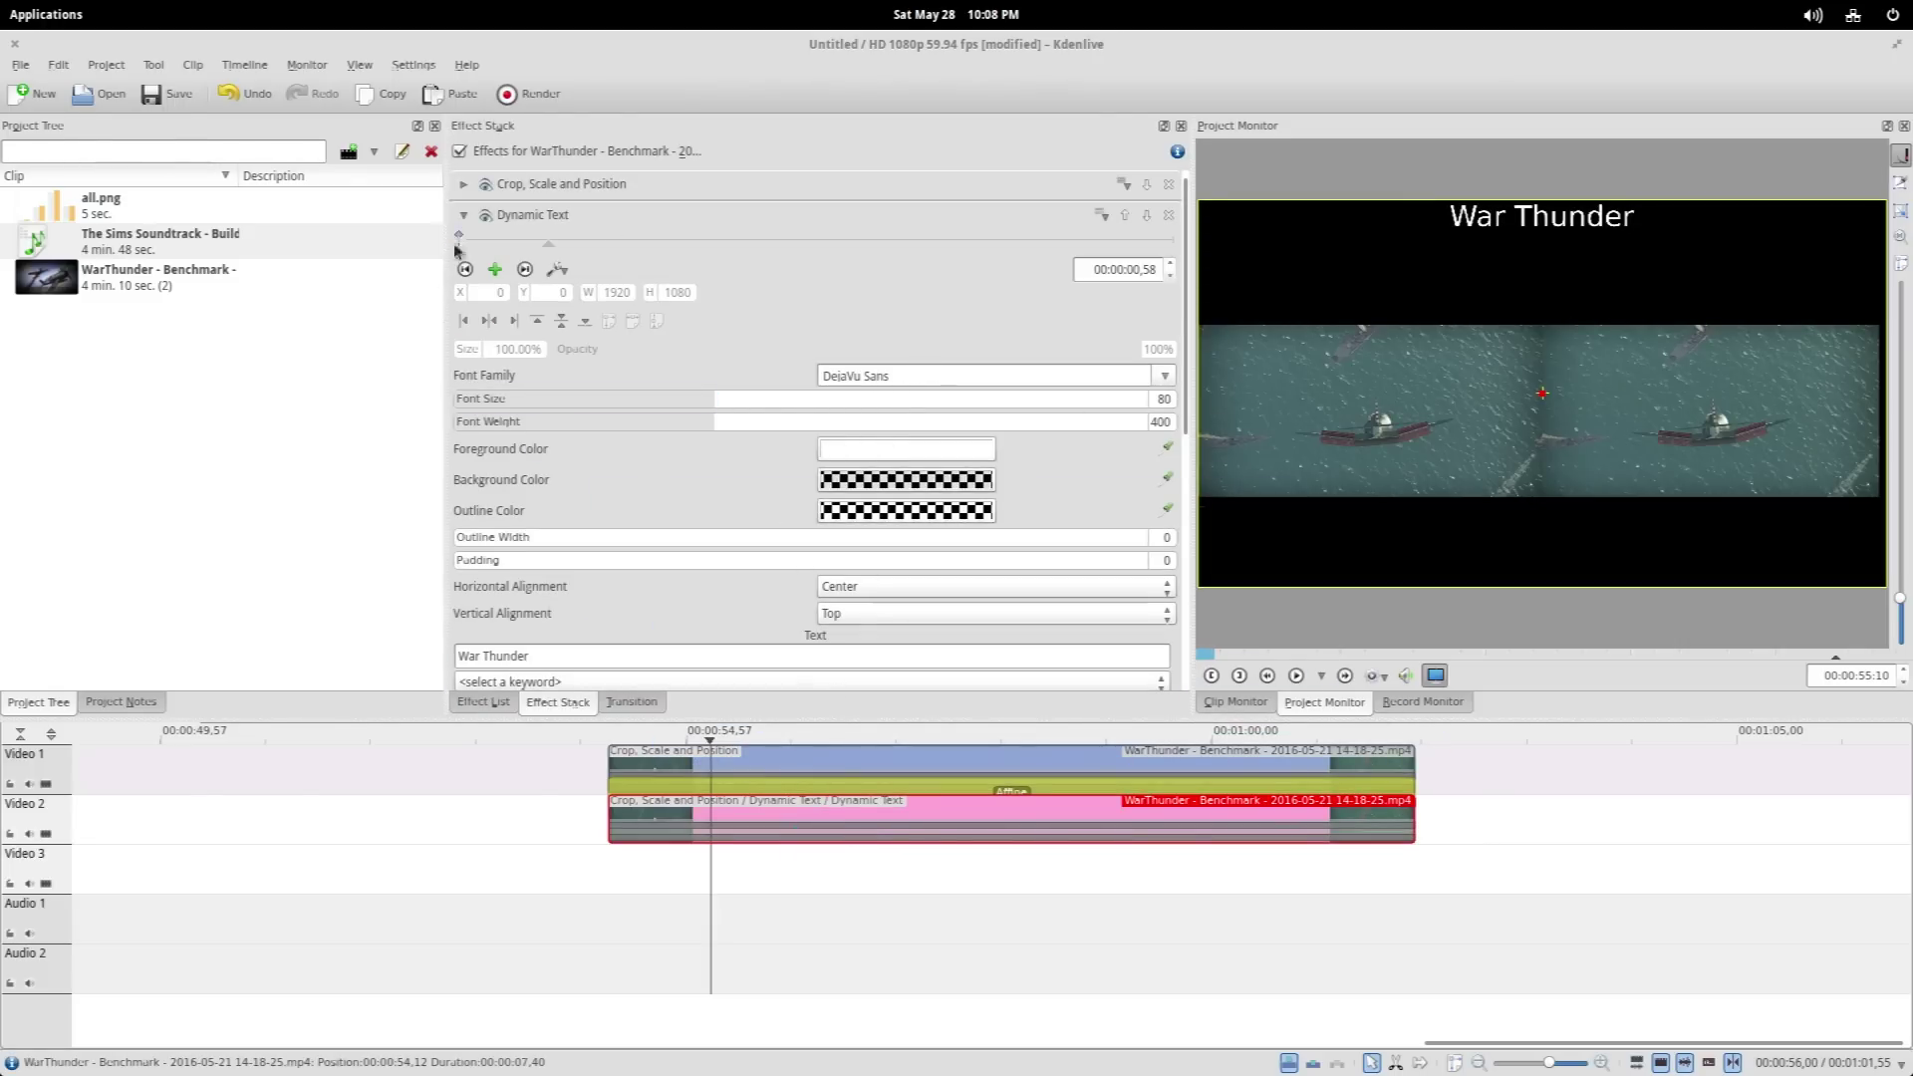
click(464, 215)
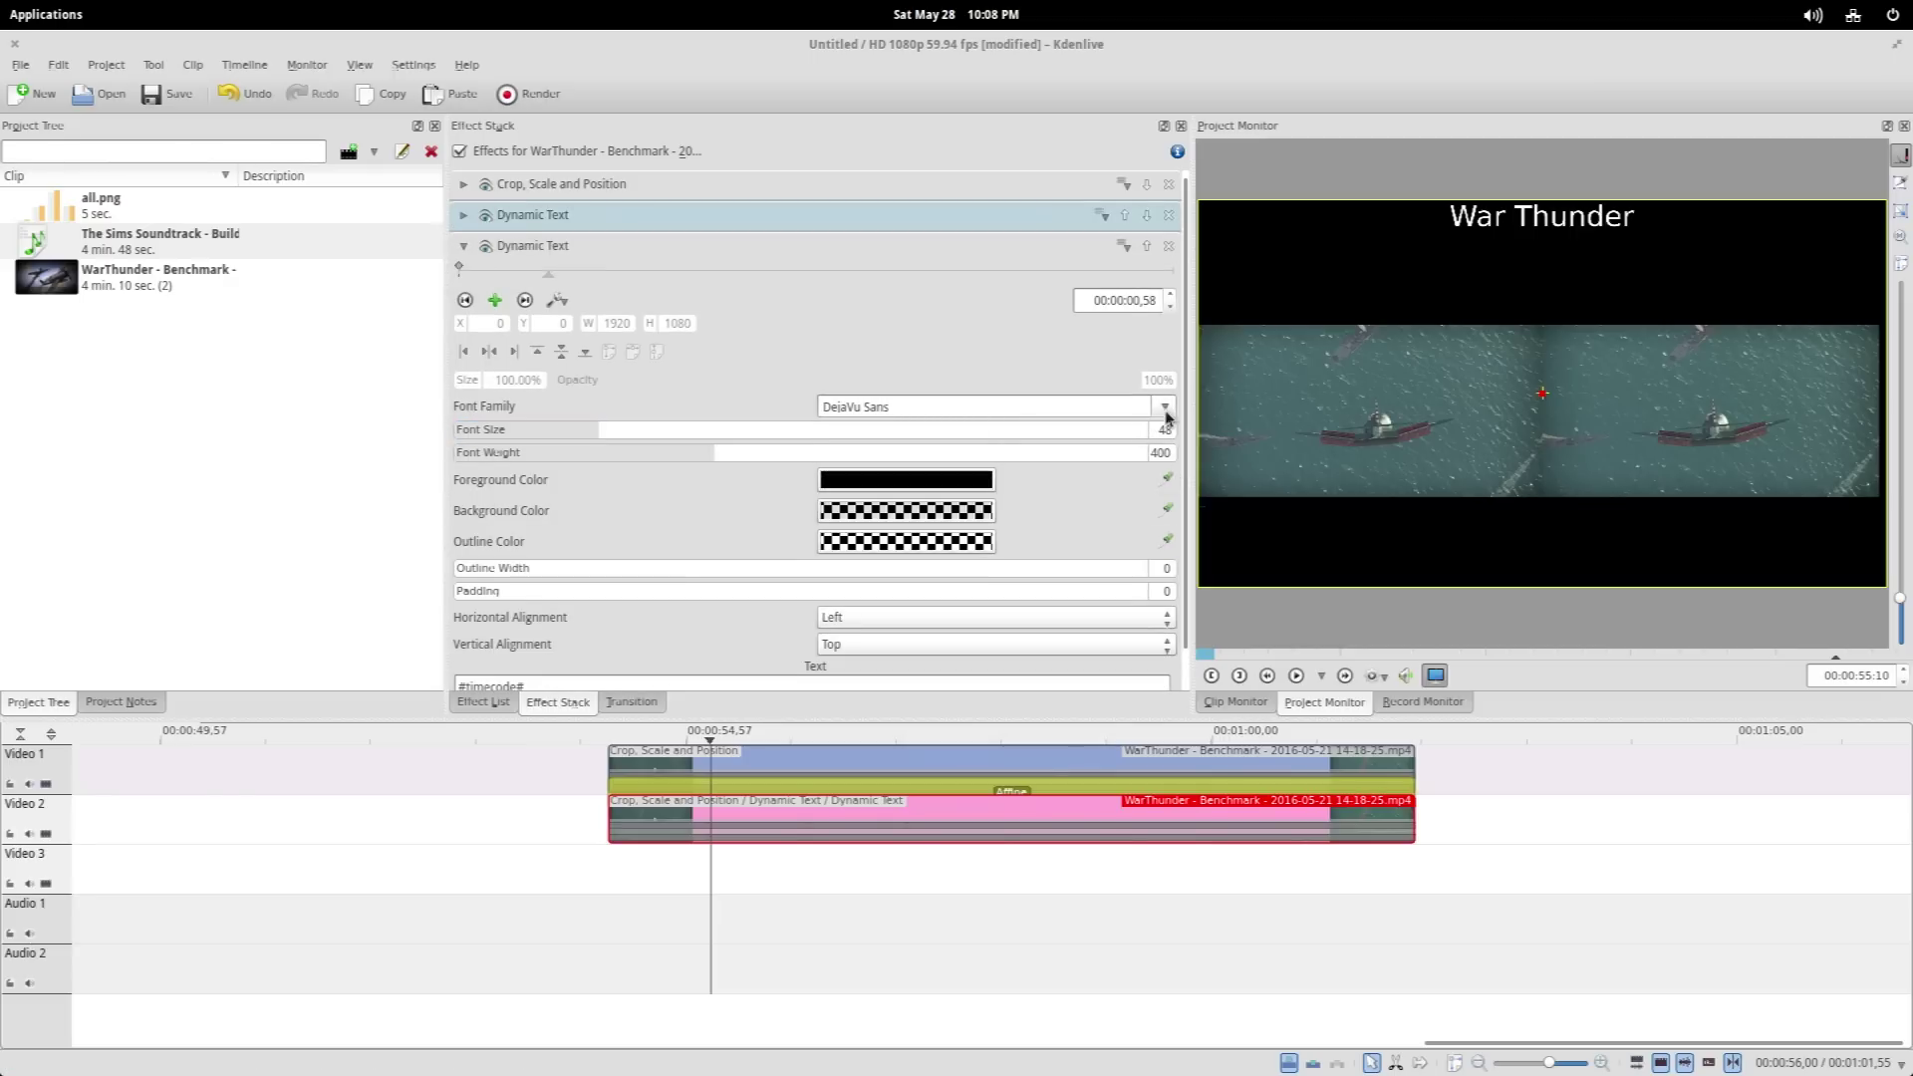
click(904, 482)
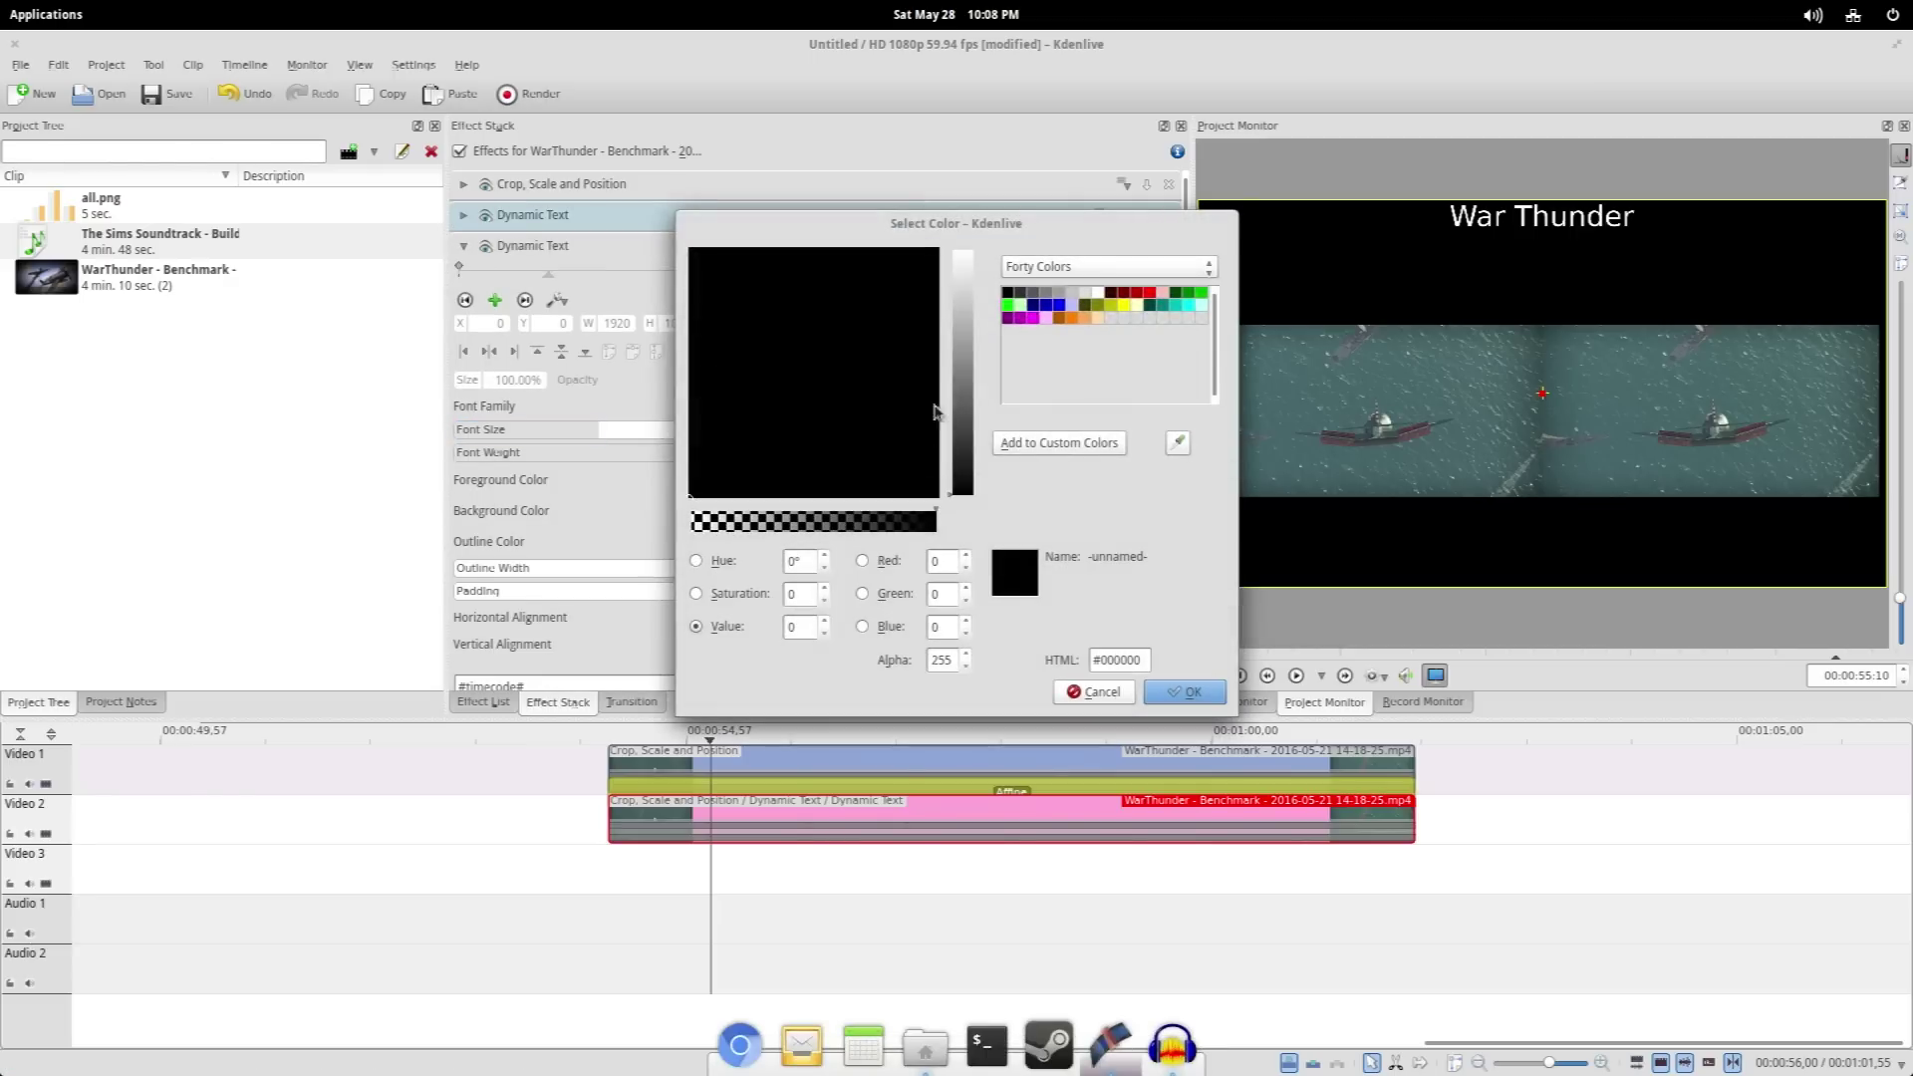
drag(965, 484, 963, 251)
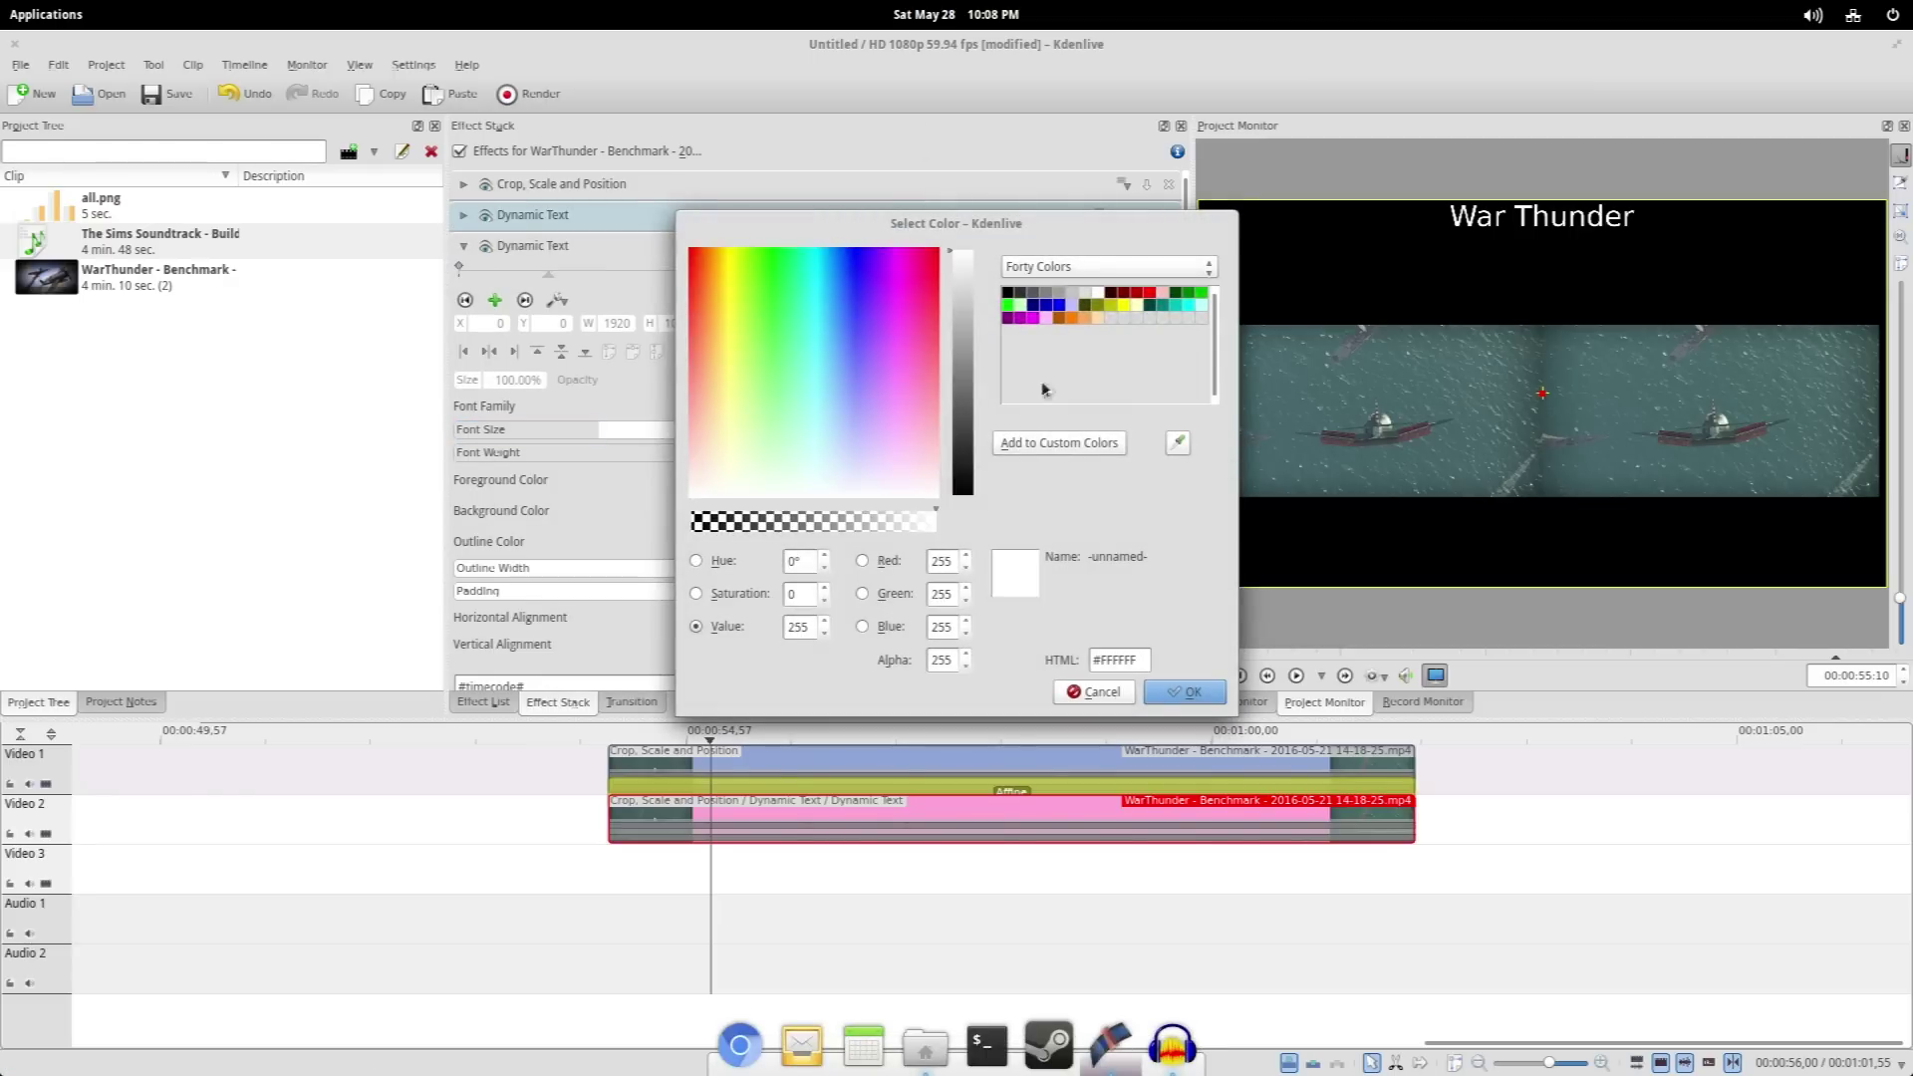
click(1162, 688)
Align the second label to the bottom-right and start typing 'Ubuntu' over the placeholder
click(900, 580)
click(884, 624)
click(874, 605)
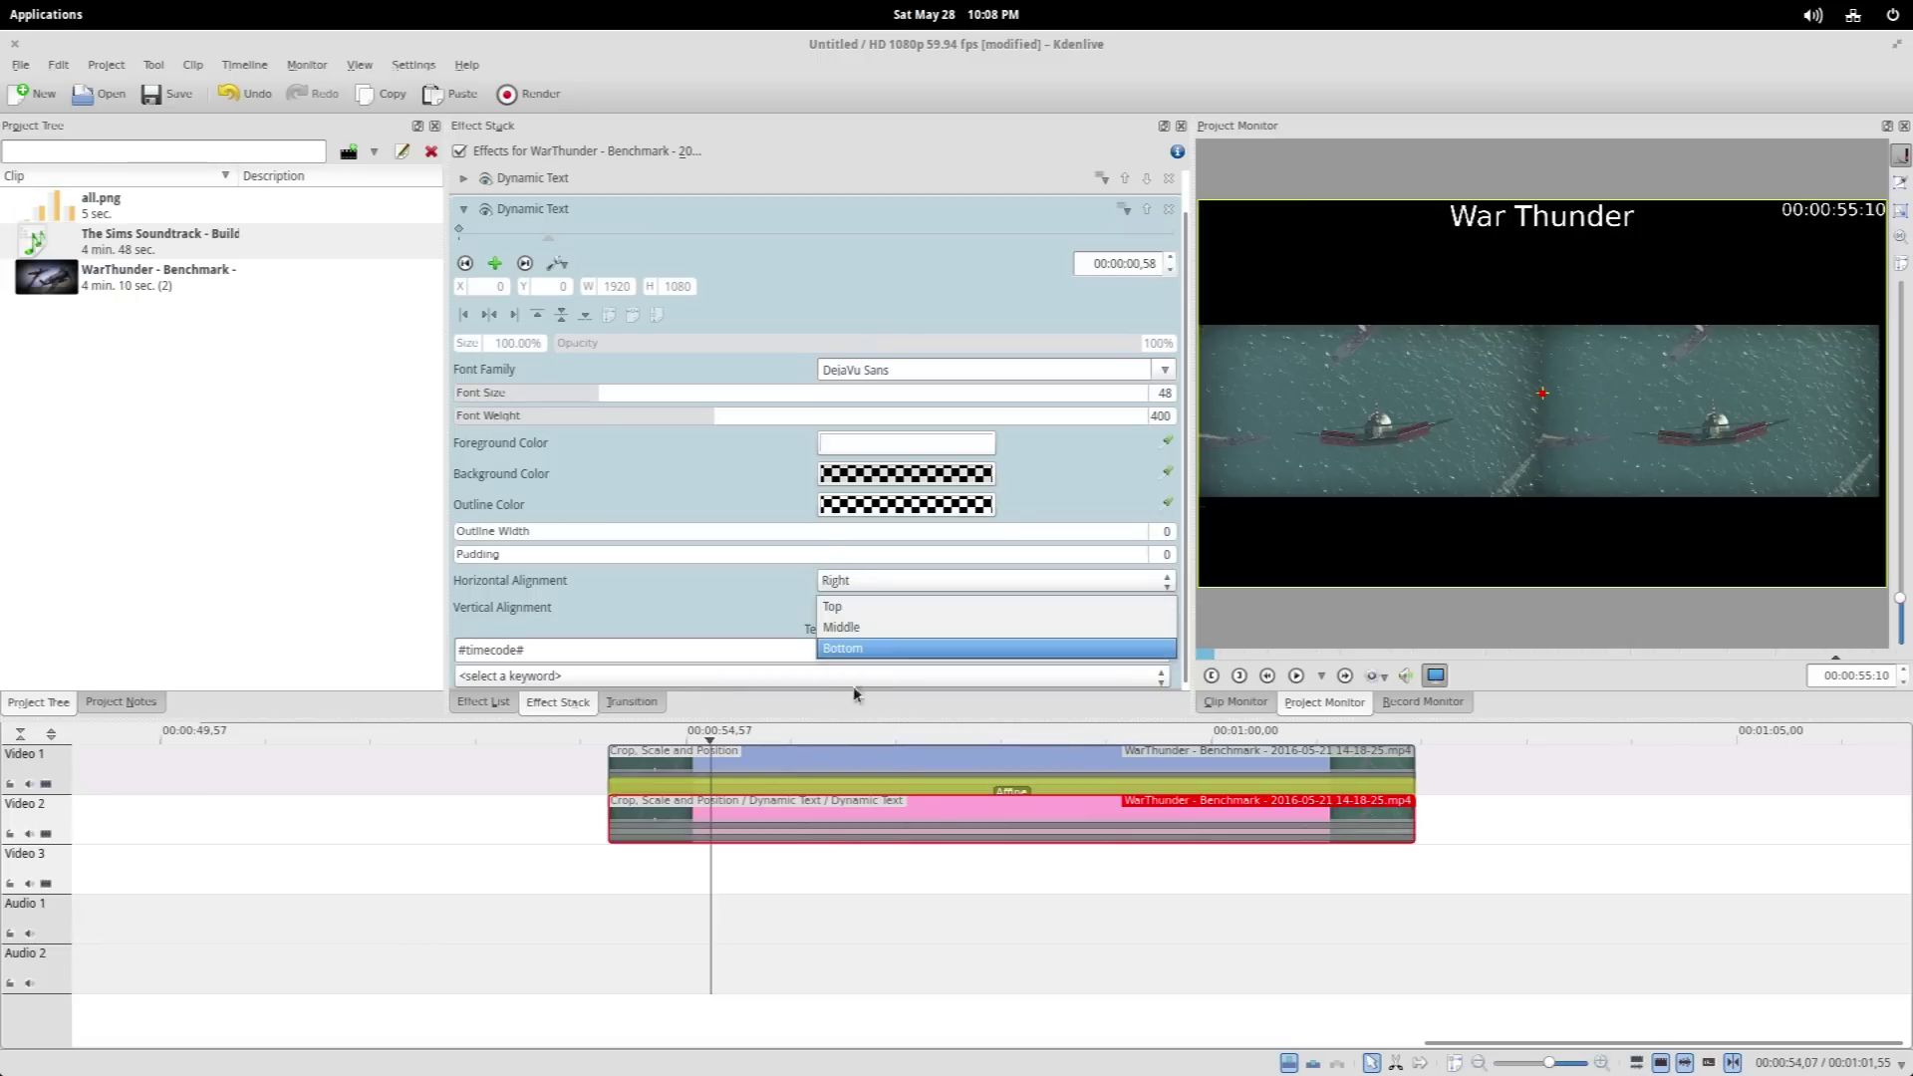
click(857, 650)
triple_click(648, 646)
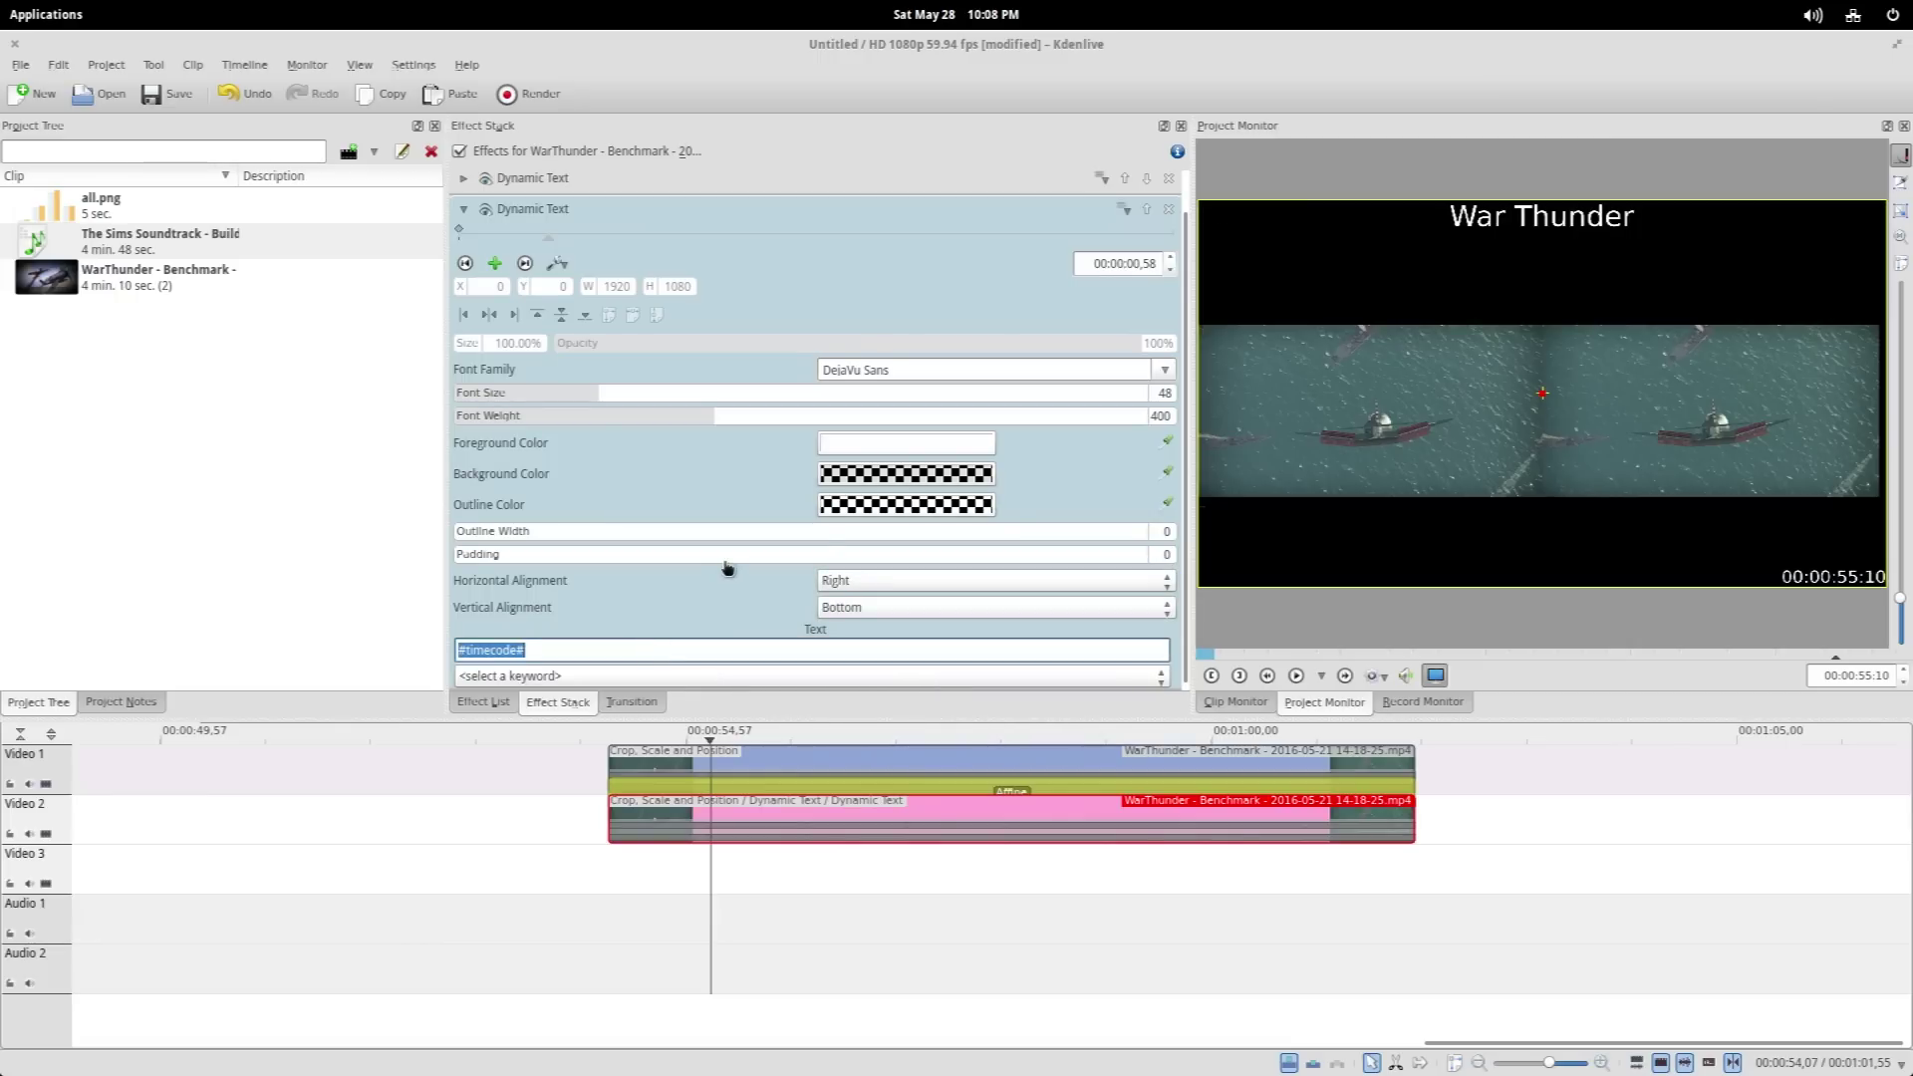
text(Ubuntu)
Add a third Dynamic Text effect, aligned to the bottom, reading 'Elementary'
click(482, 702)
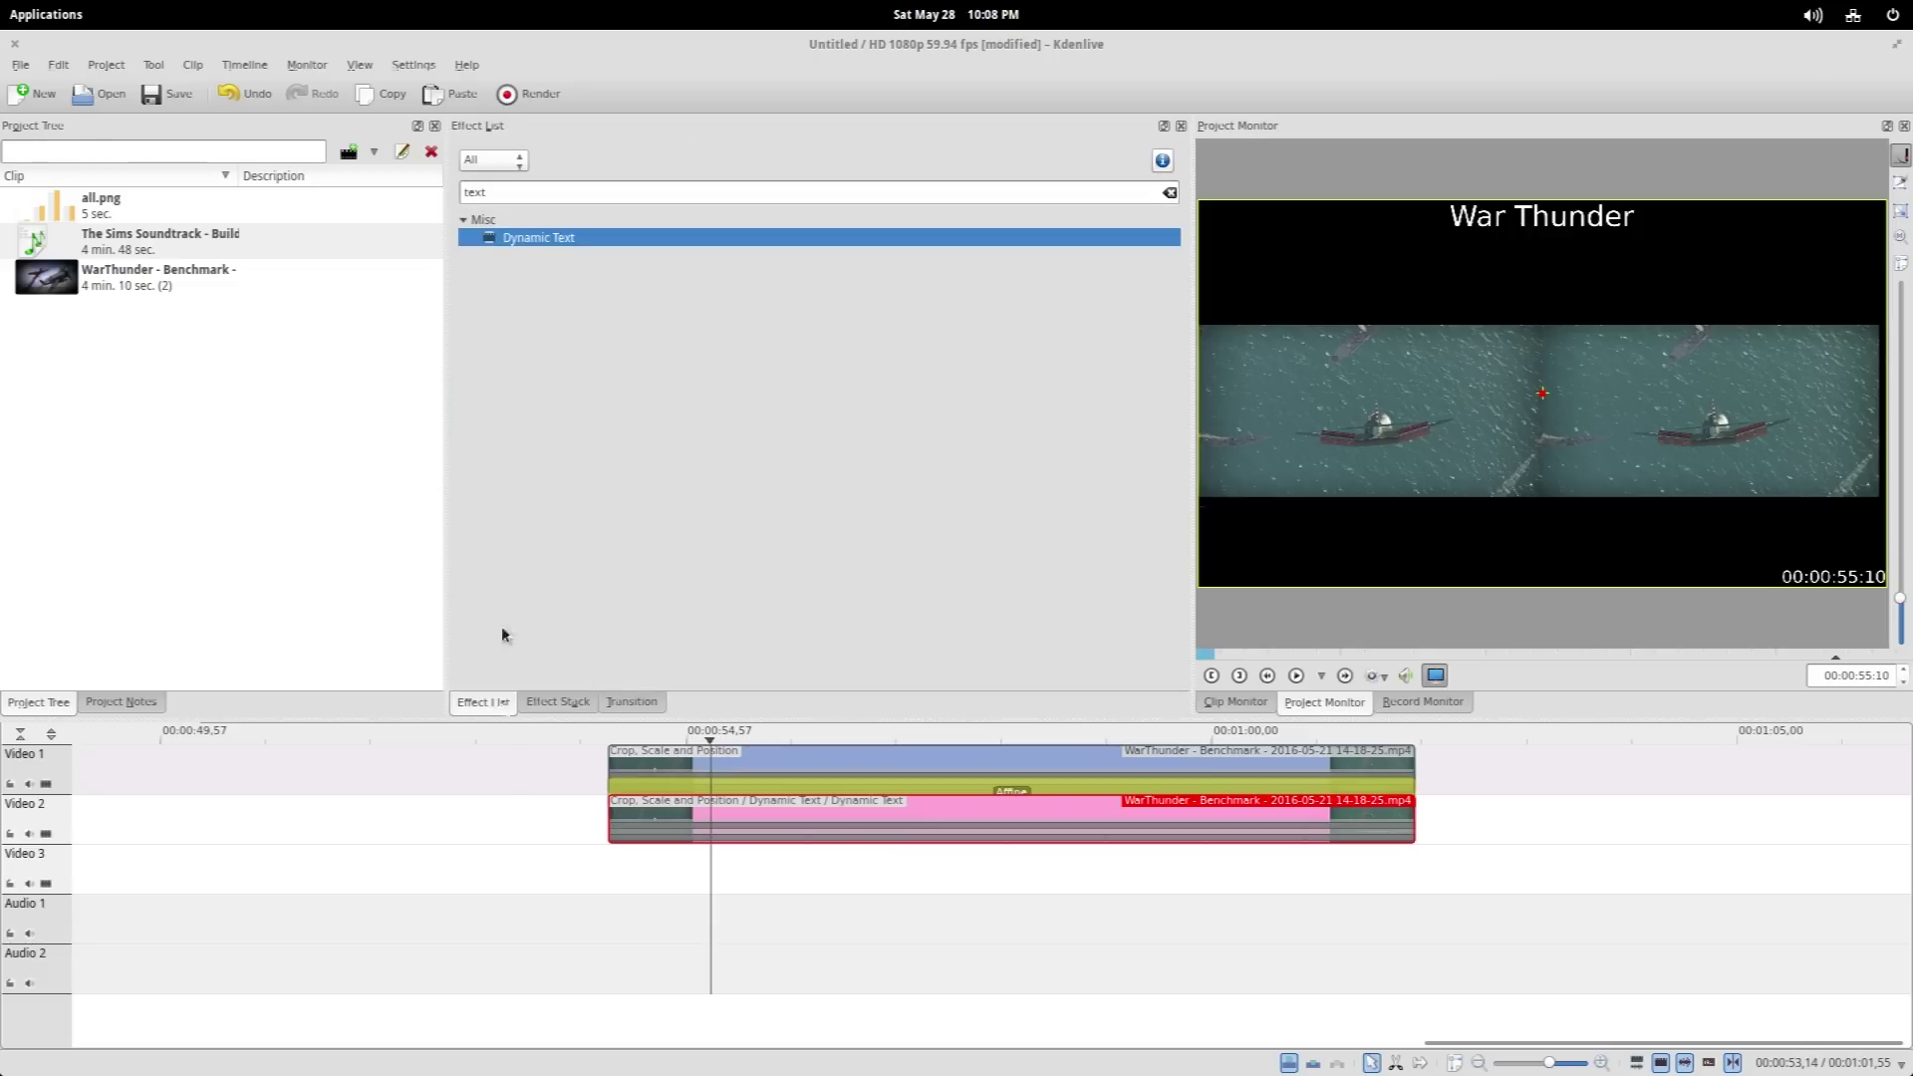
drag(540, 237, 727, 829)
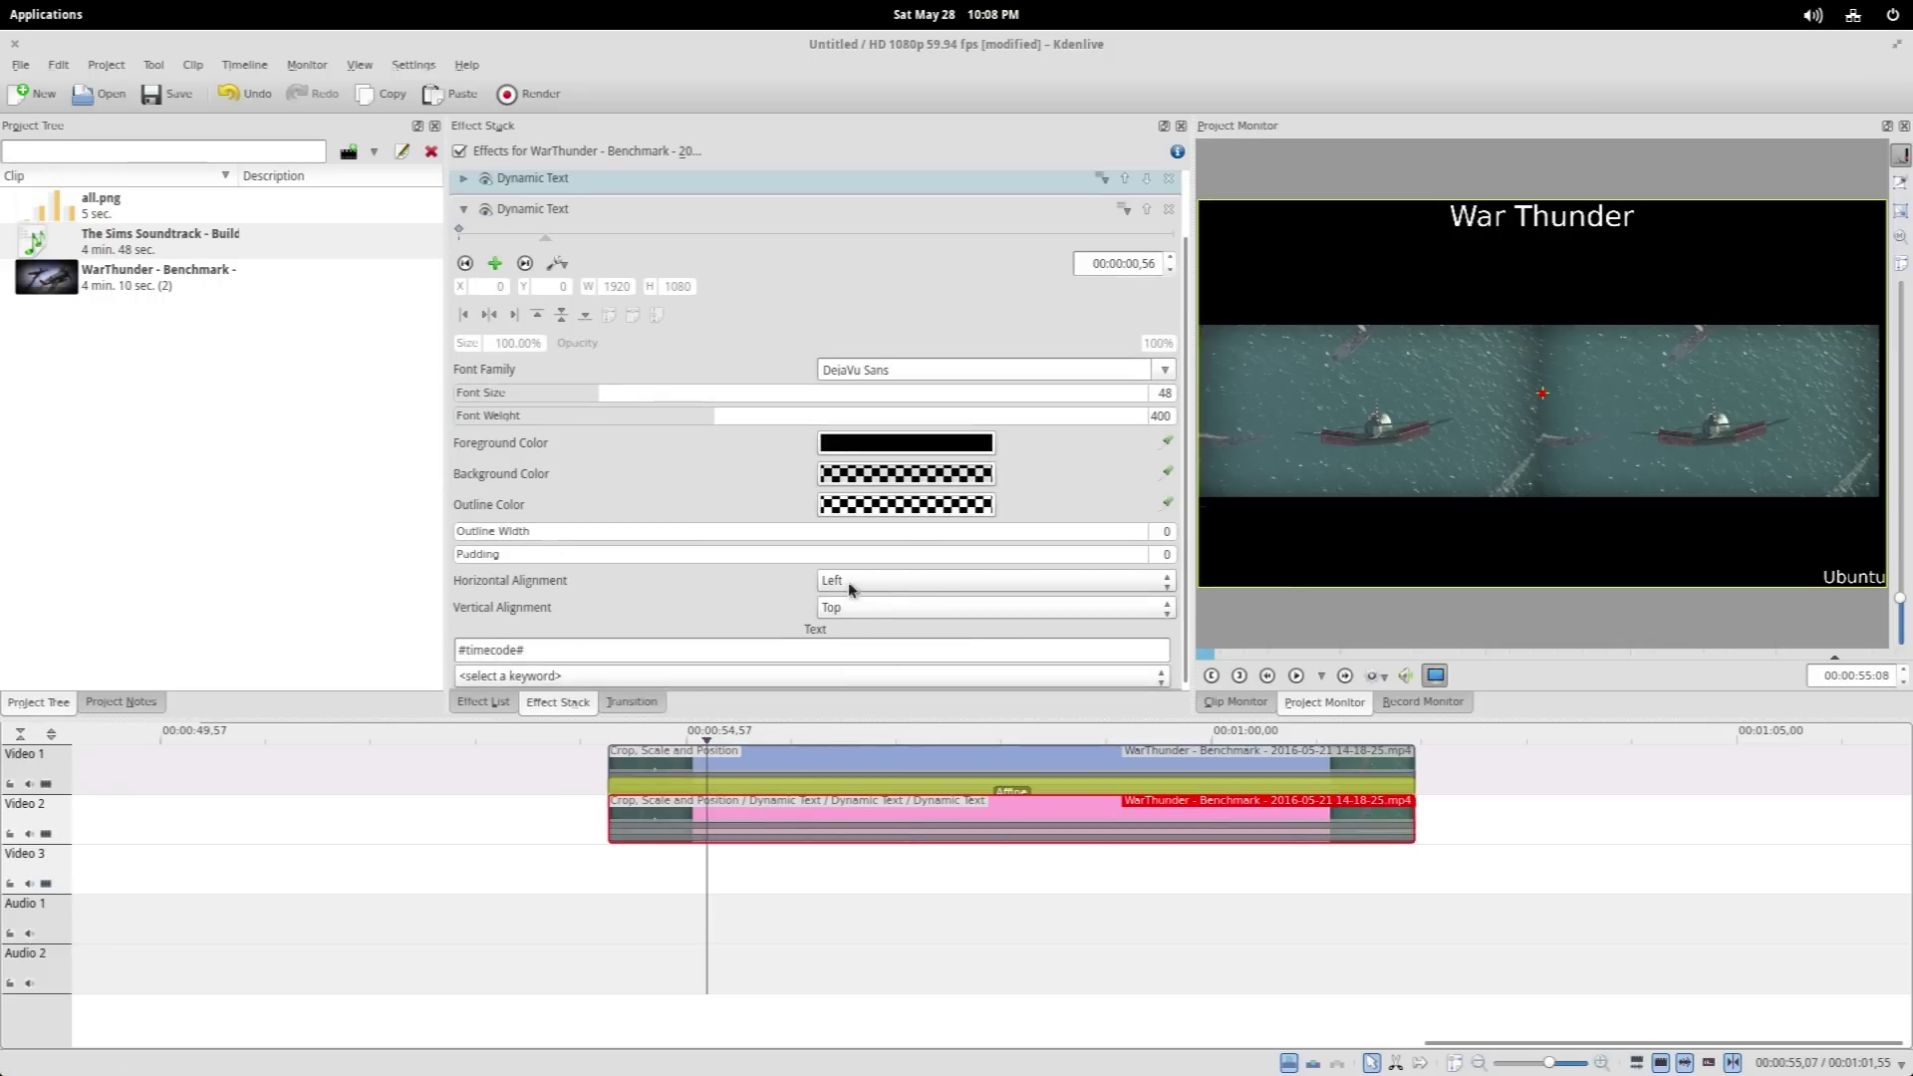
click(863, 610)
click(852, 648)
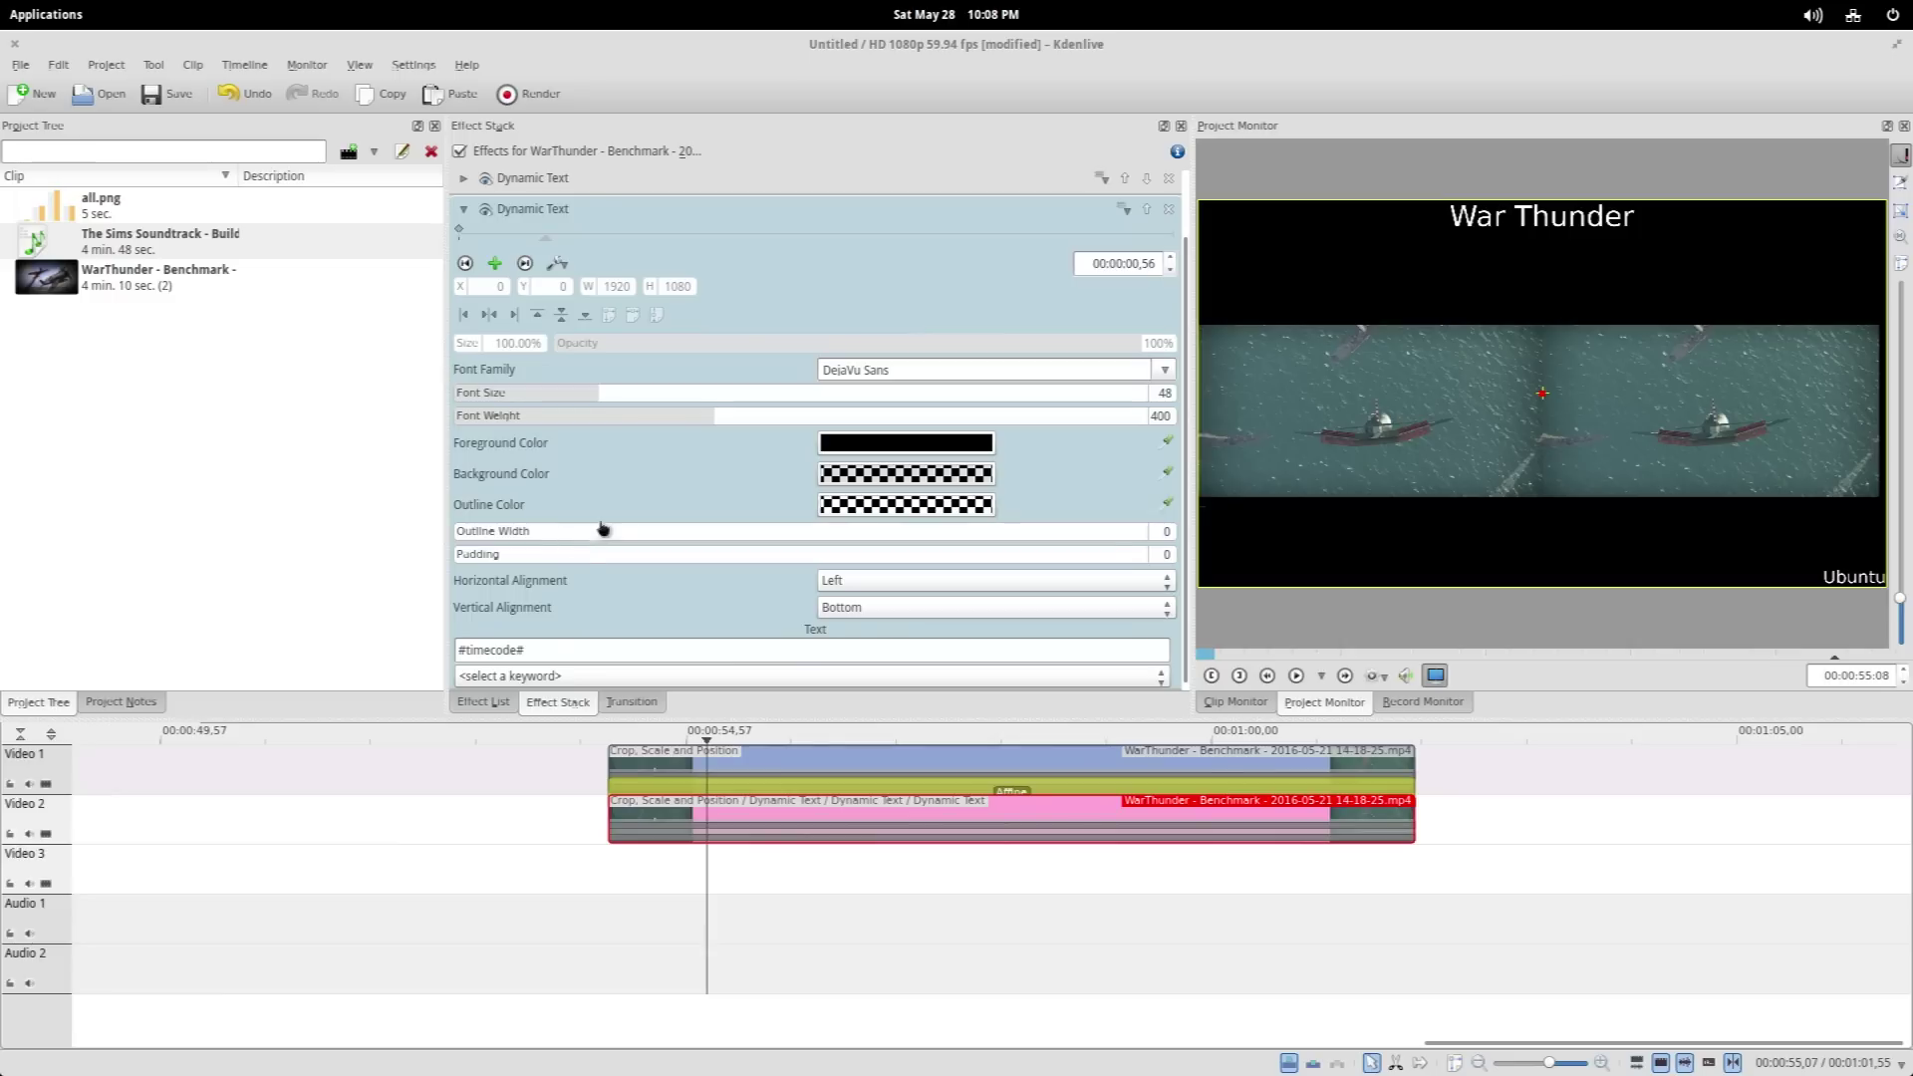
key(Tab)
text(E)
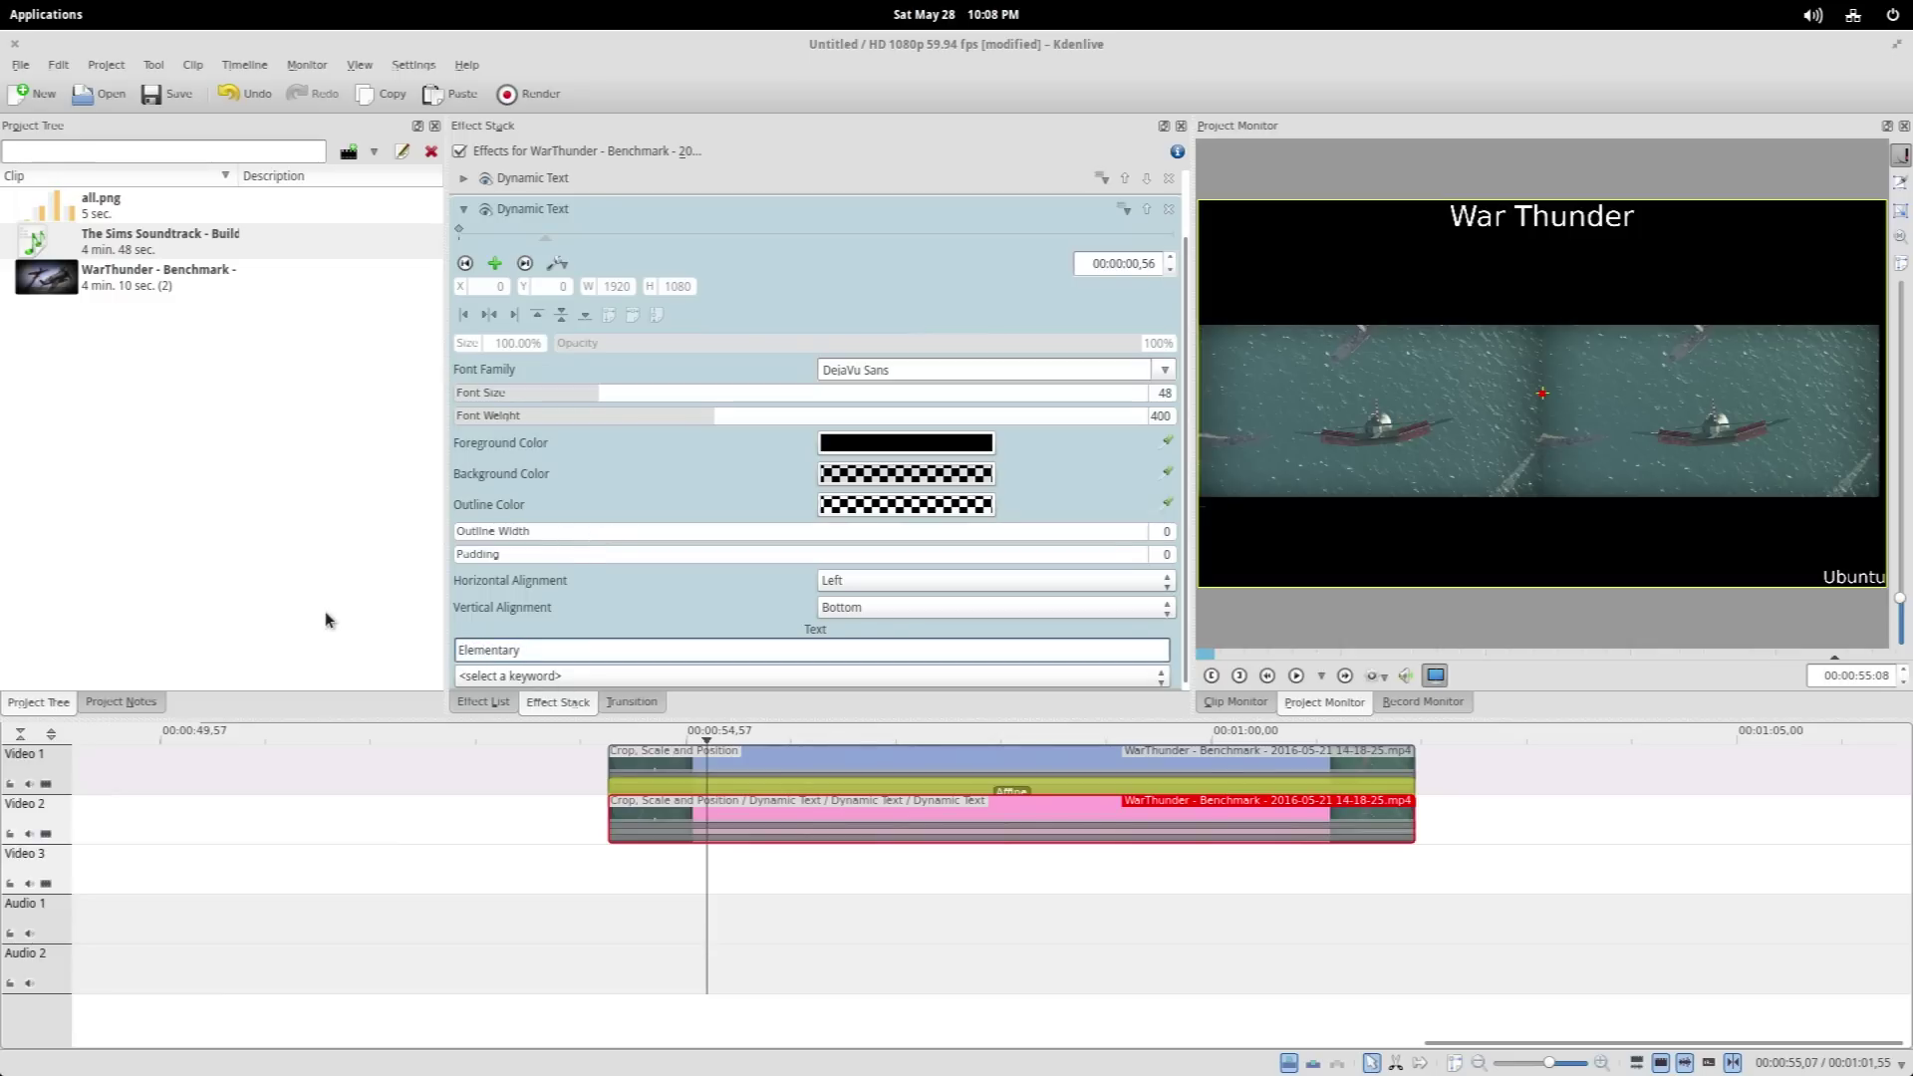
Refresh the preview and make the Elementary label's colour white
click(676, 882)
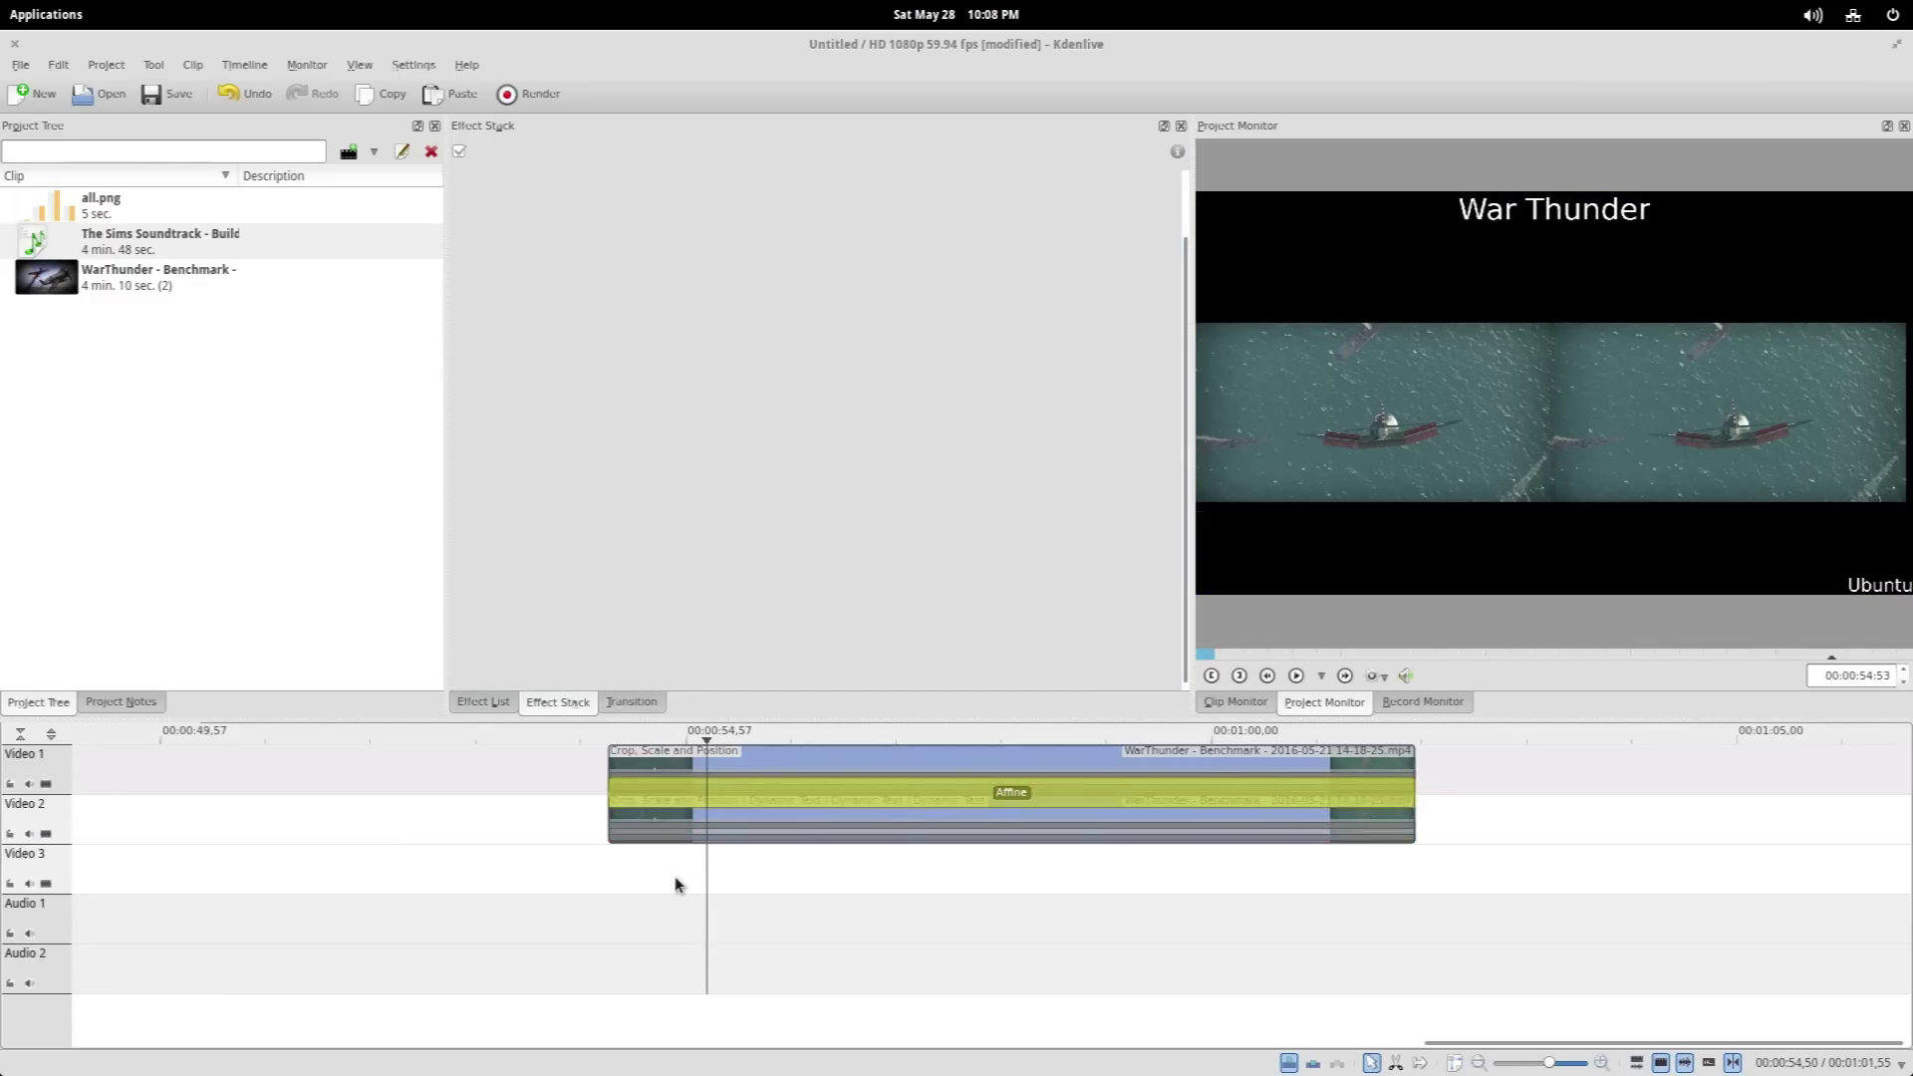
key(super+w)
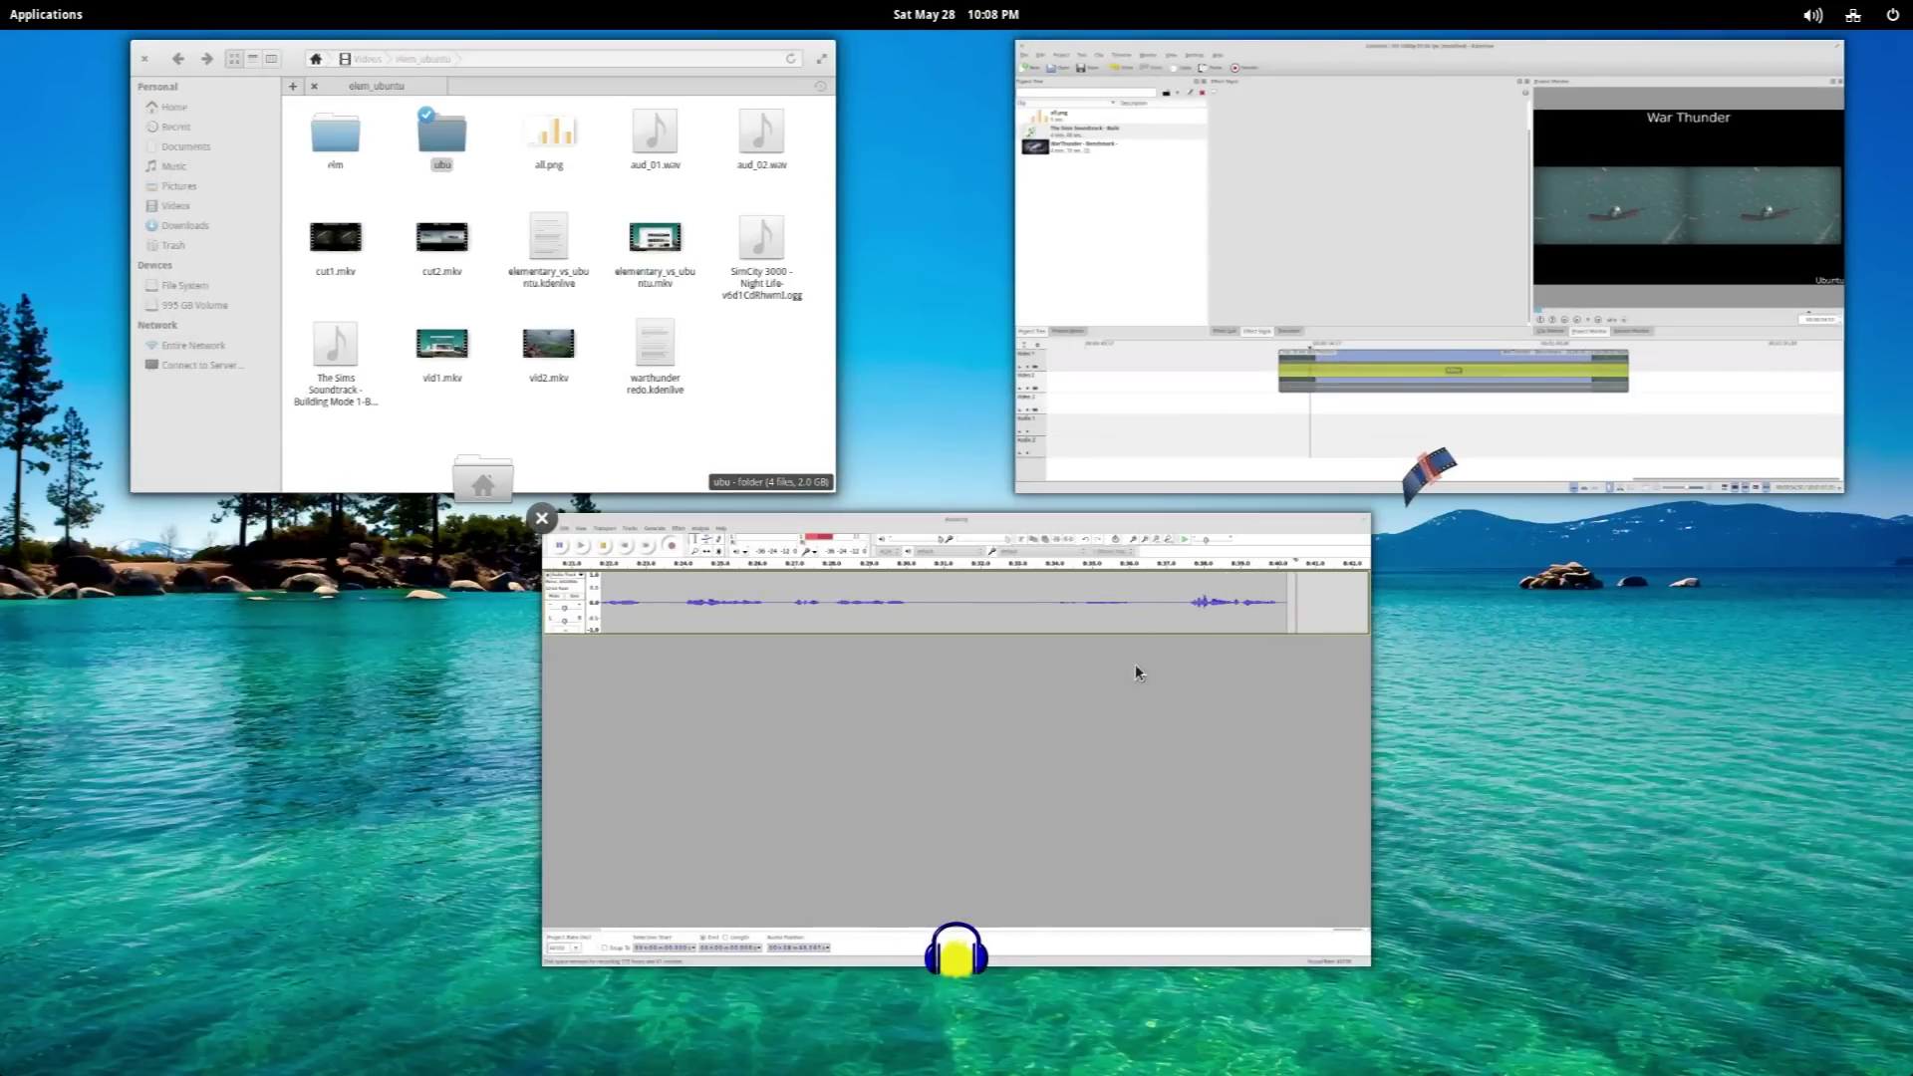
key(Escape)
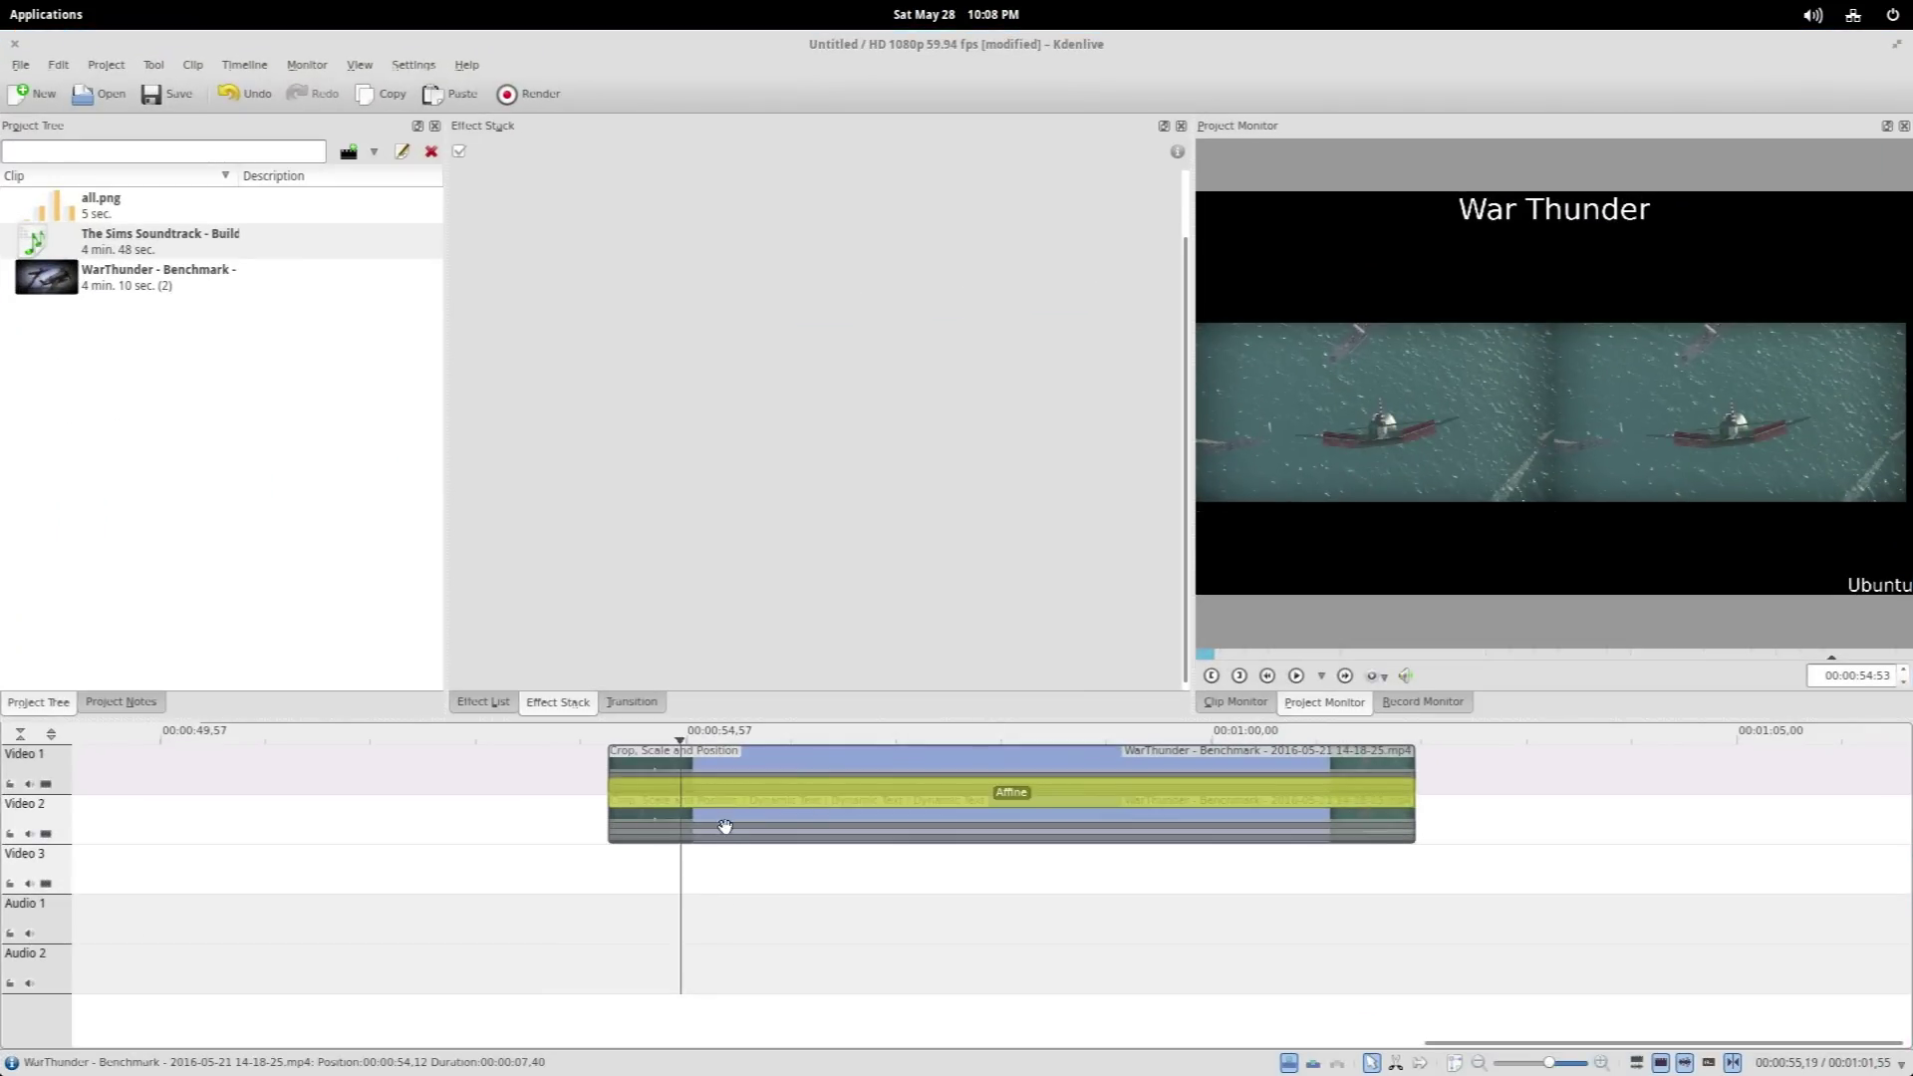
click(724, 827)
click(732, 883)
click(728, 823)
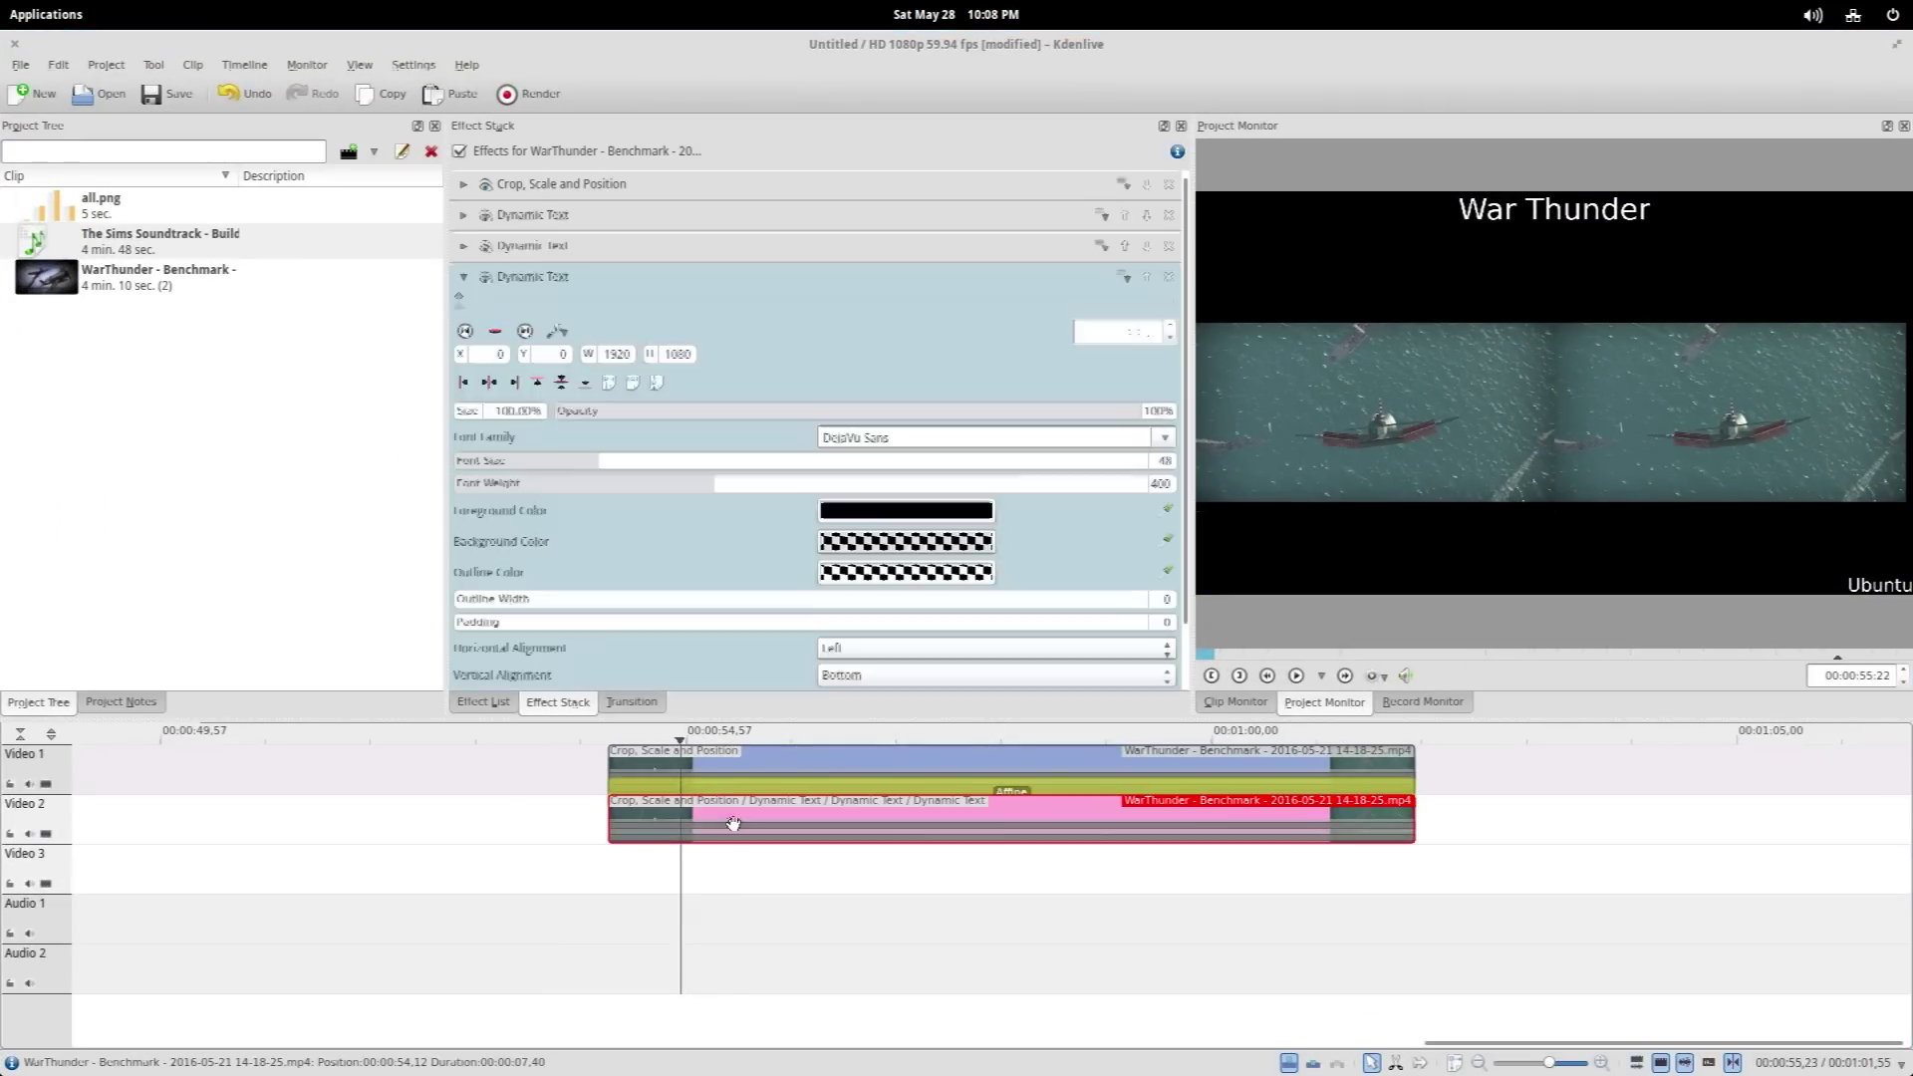
click(859, 513)
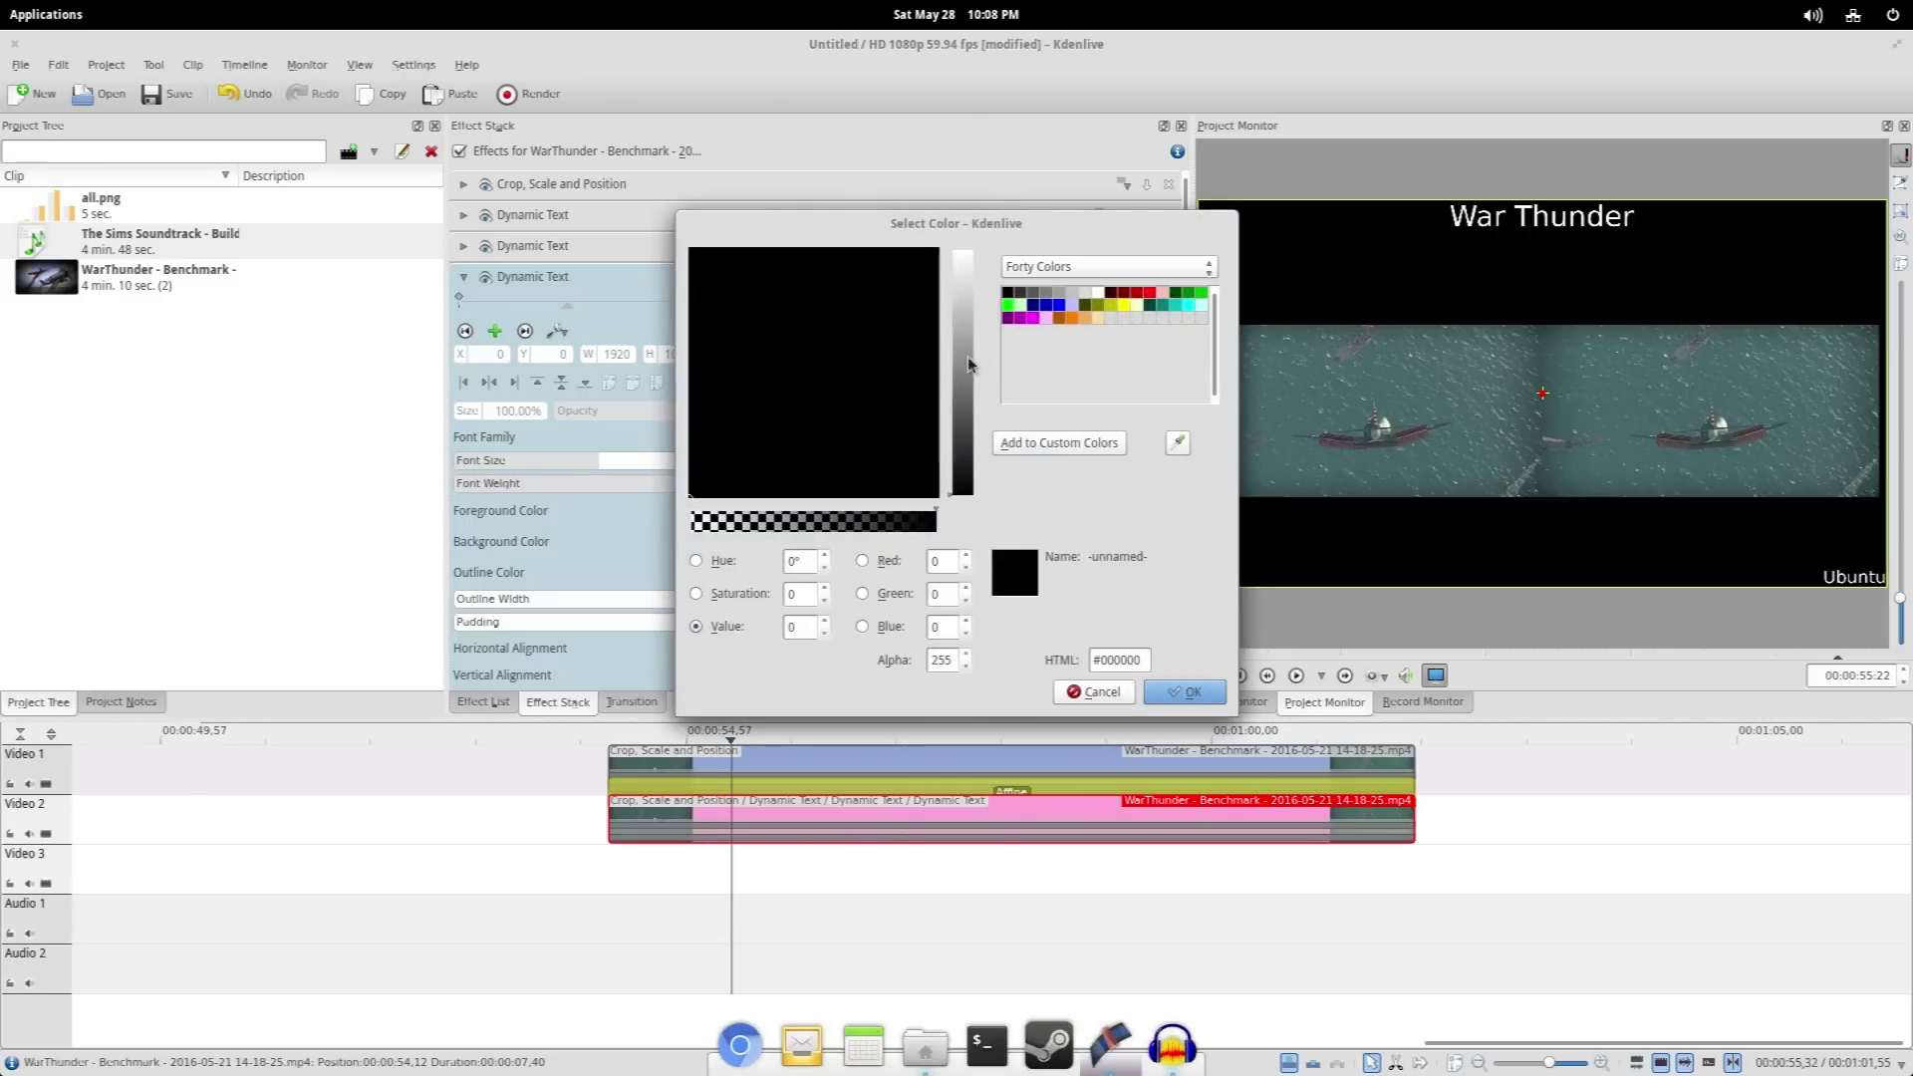
drag(967, 366, 963, 251)
click(1173, 695)
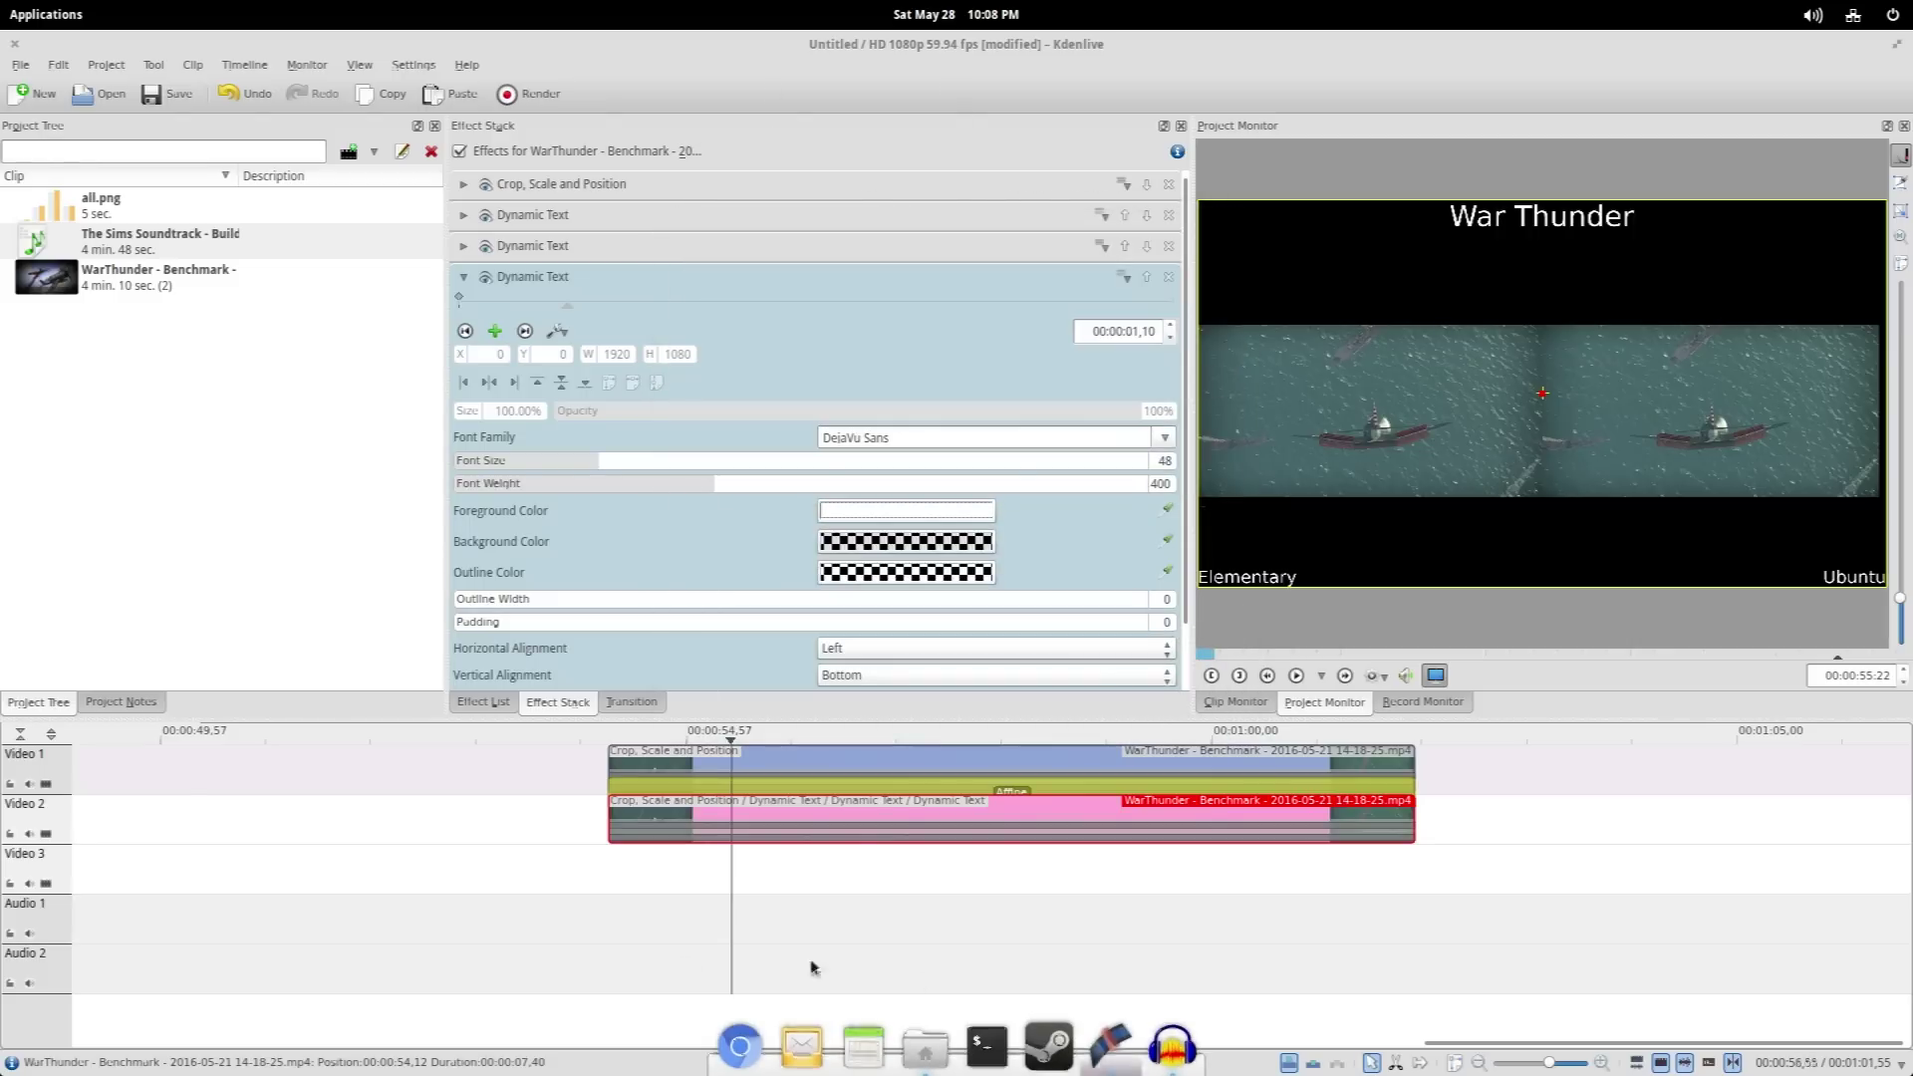
click(630, 848)
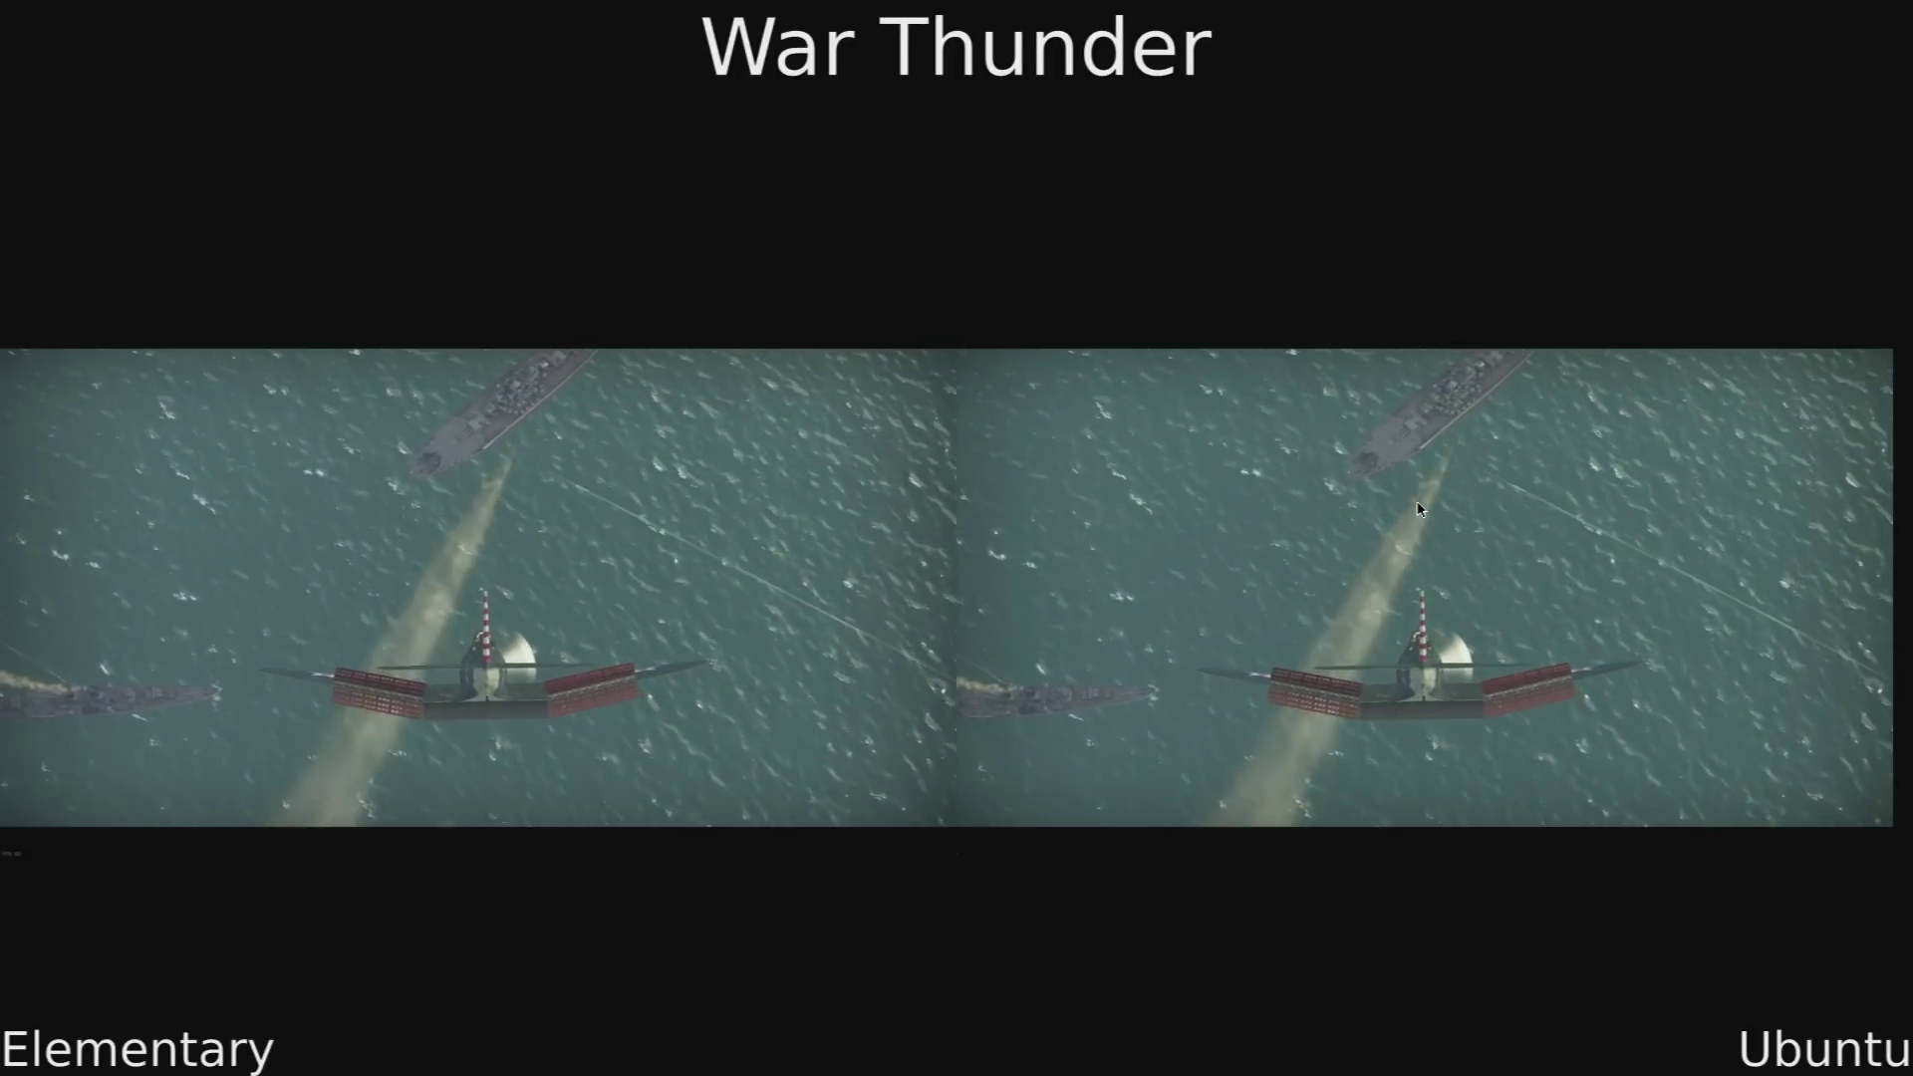
key(Escape)
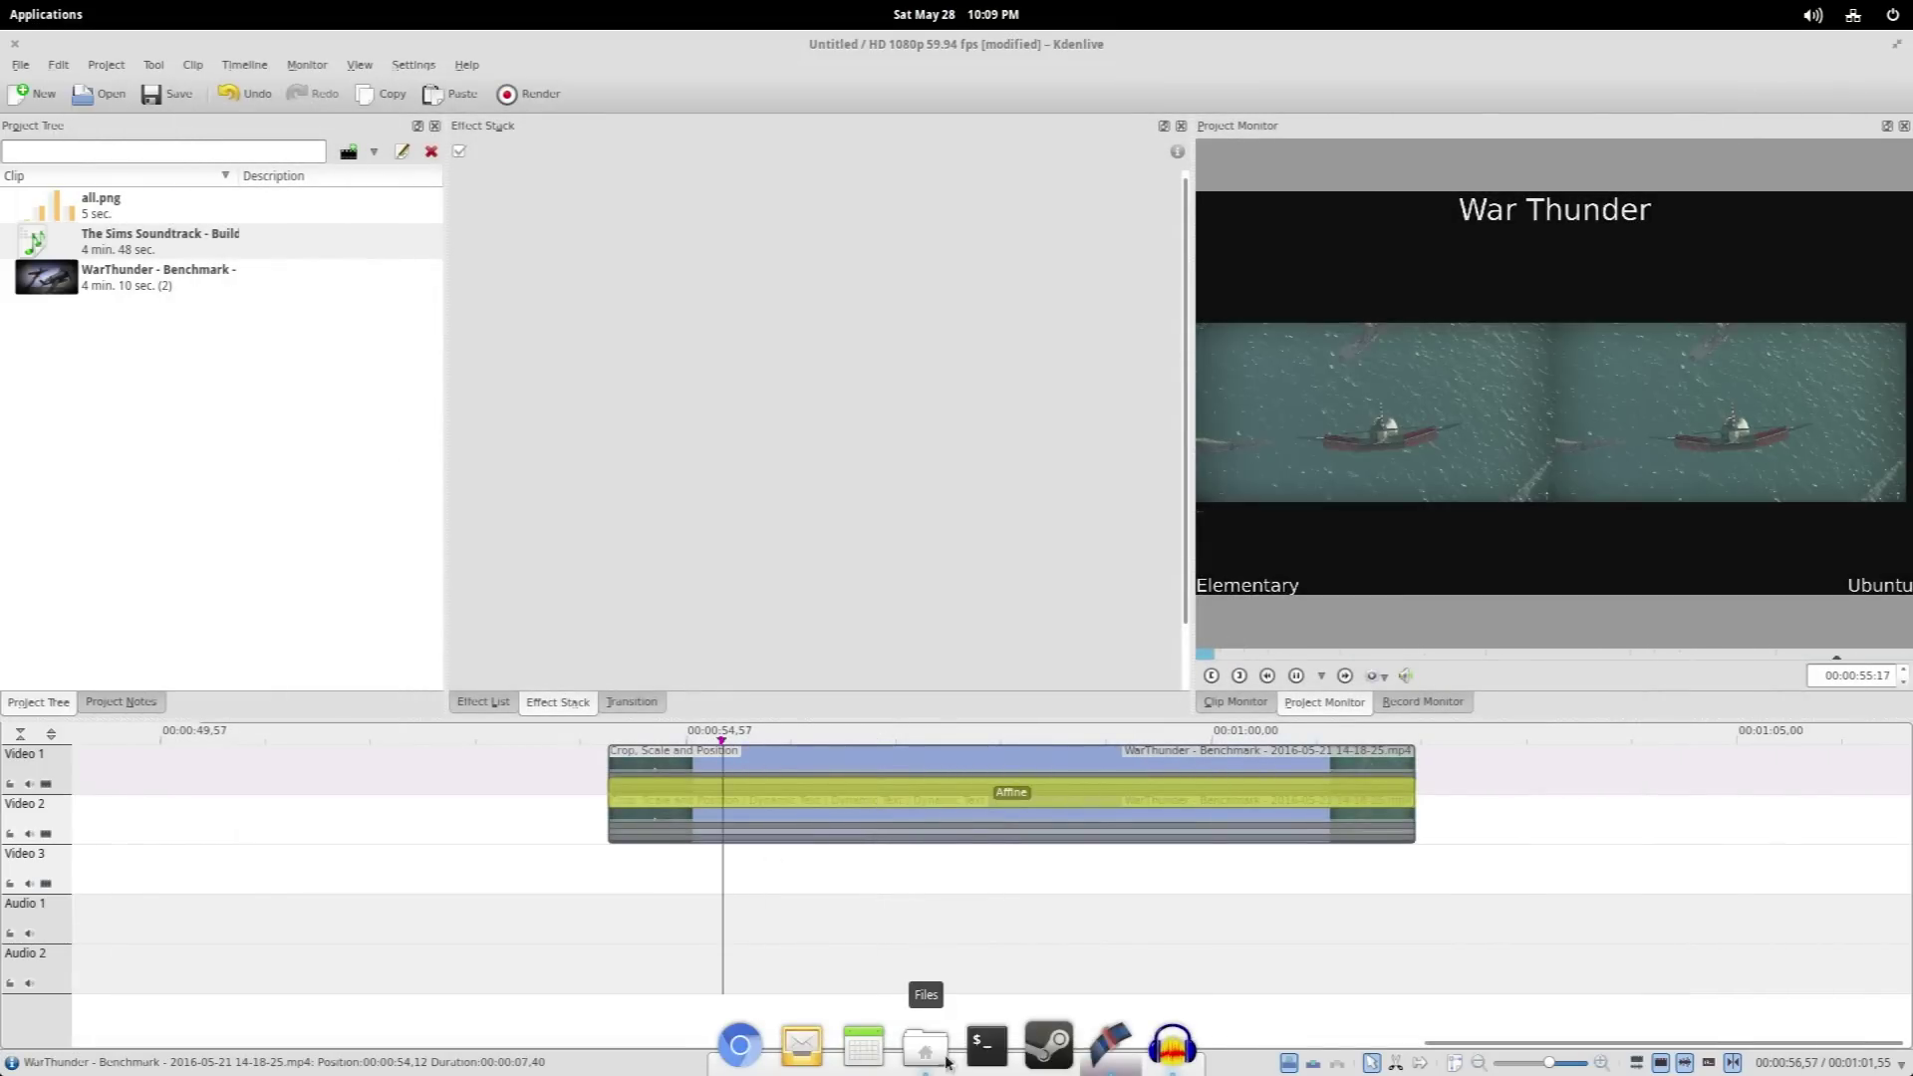
Import aud_01.wav from the project folder into the Kdenlive project clips
click(925, 1042)
drag(1196, 389, 150, 428)
click(171, 536)
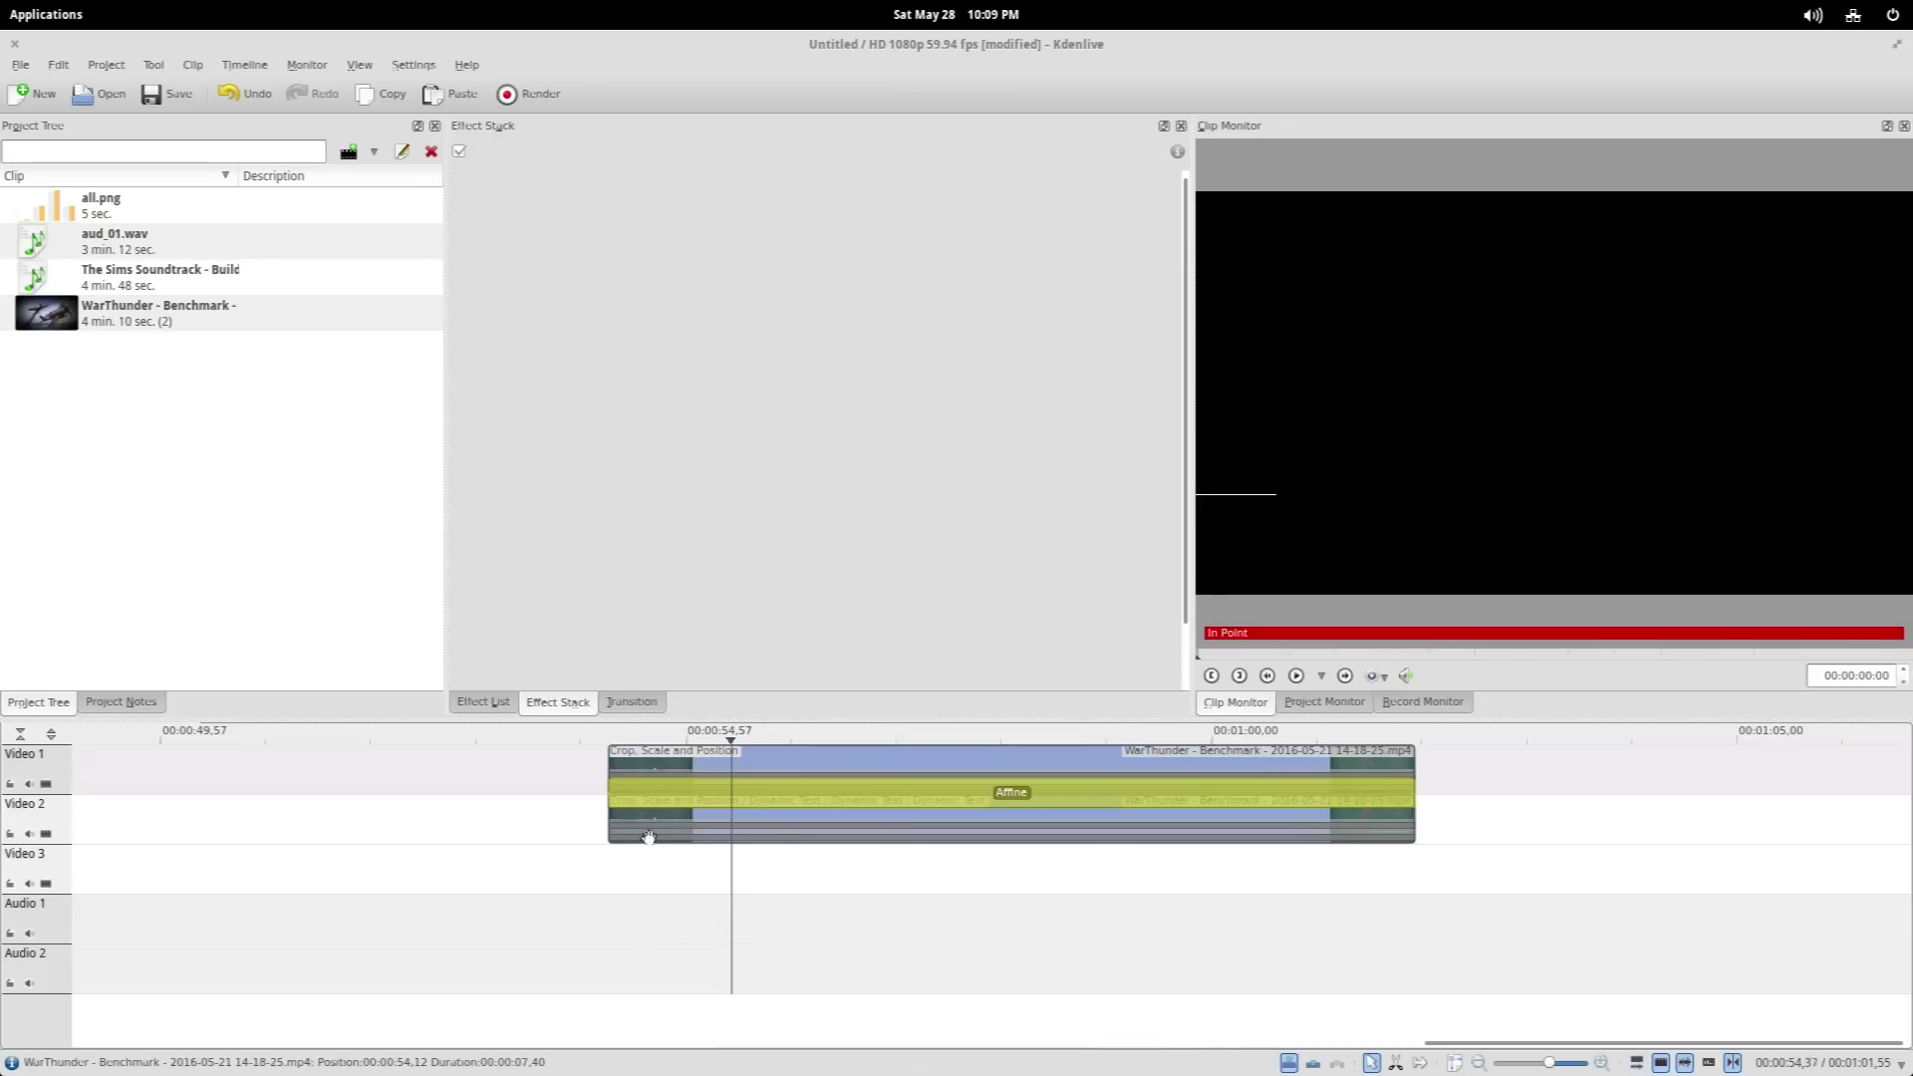
Move the War Thunder clips down to Video 2 and 3, and place all.png on Video 1
click(664, 876)
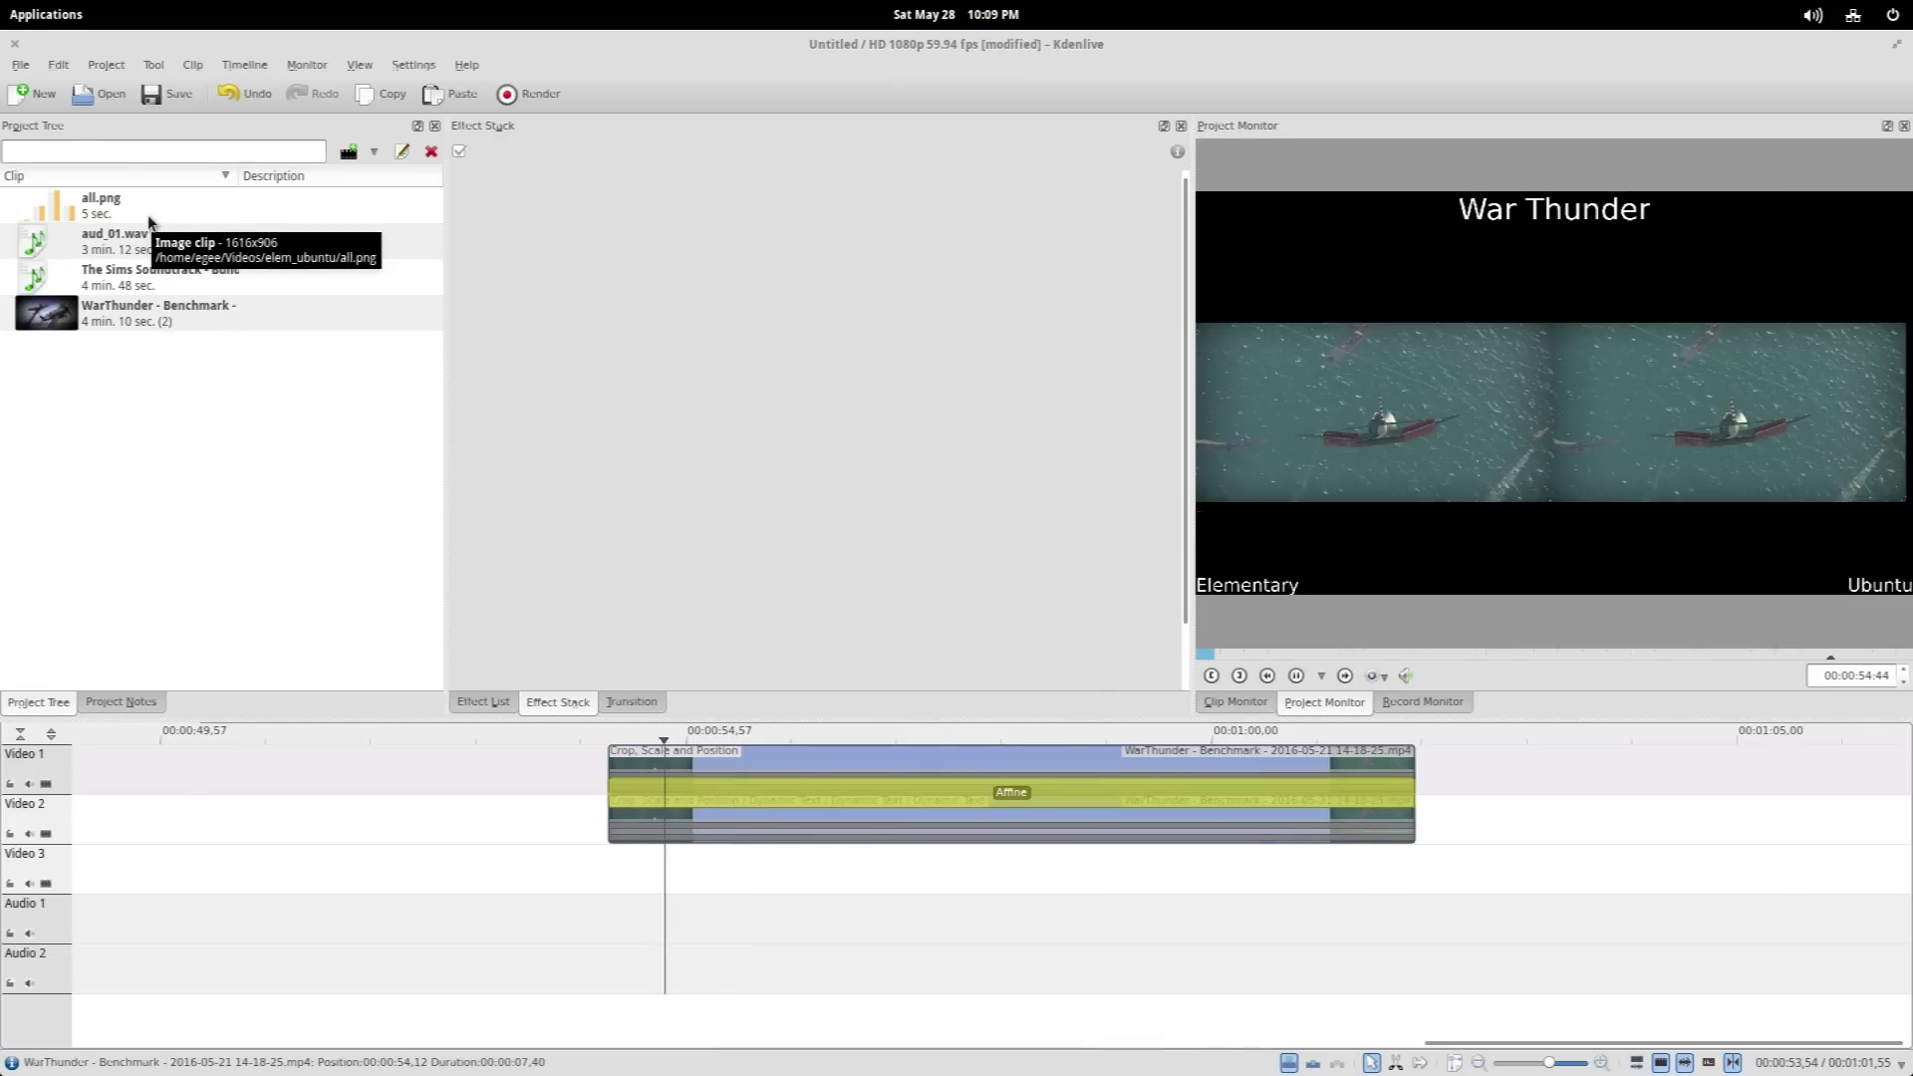
mouse_move(803, 823)
mouse_down()
mouse_move(806, 846)
mouse_move(822, 837)
mouse_up()
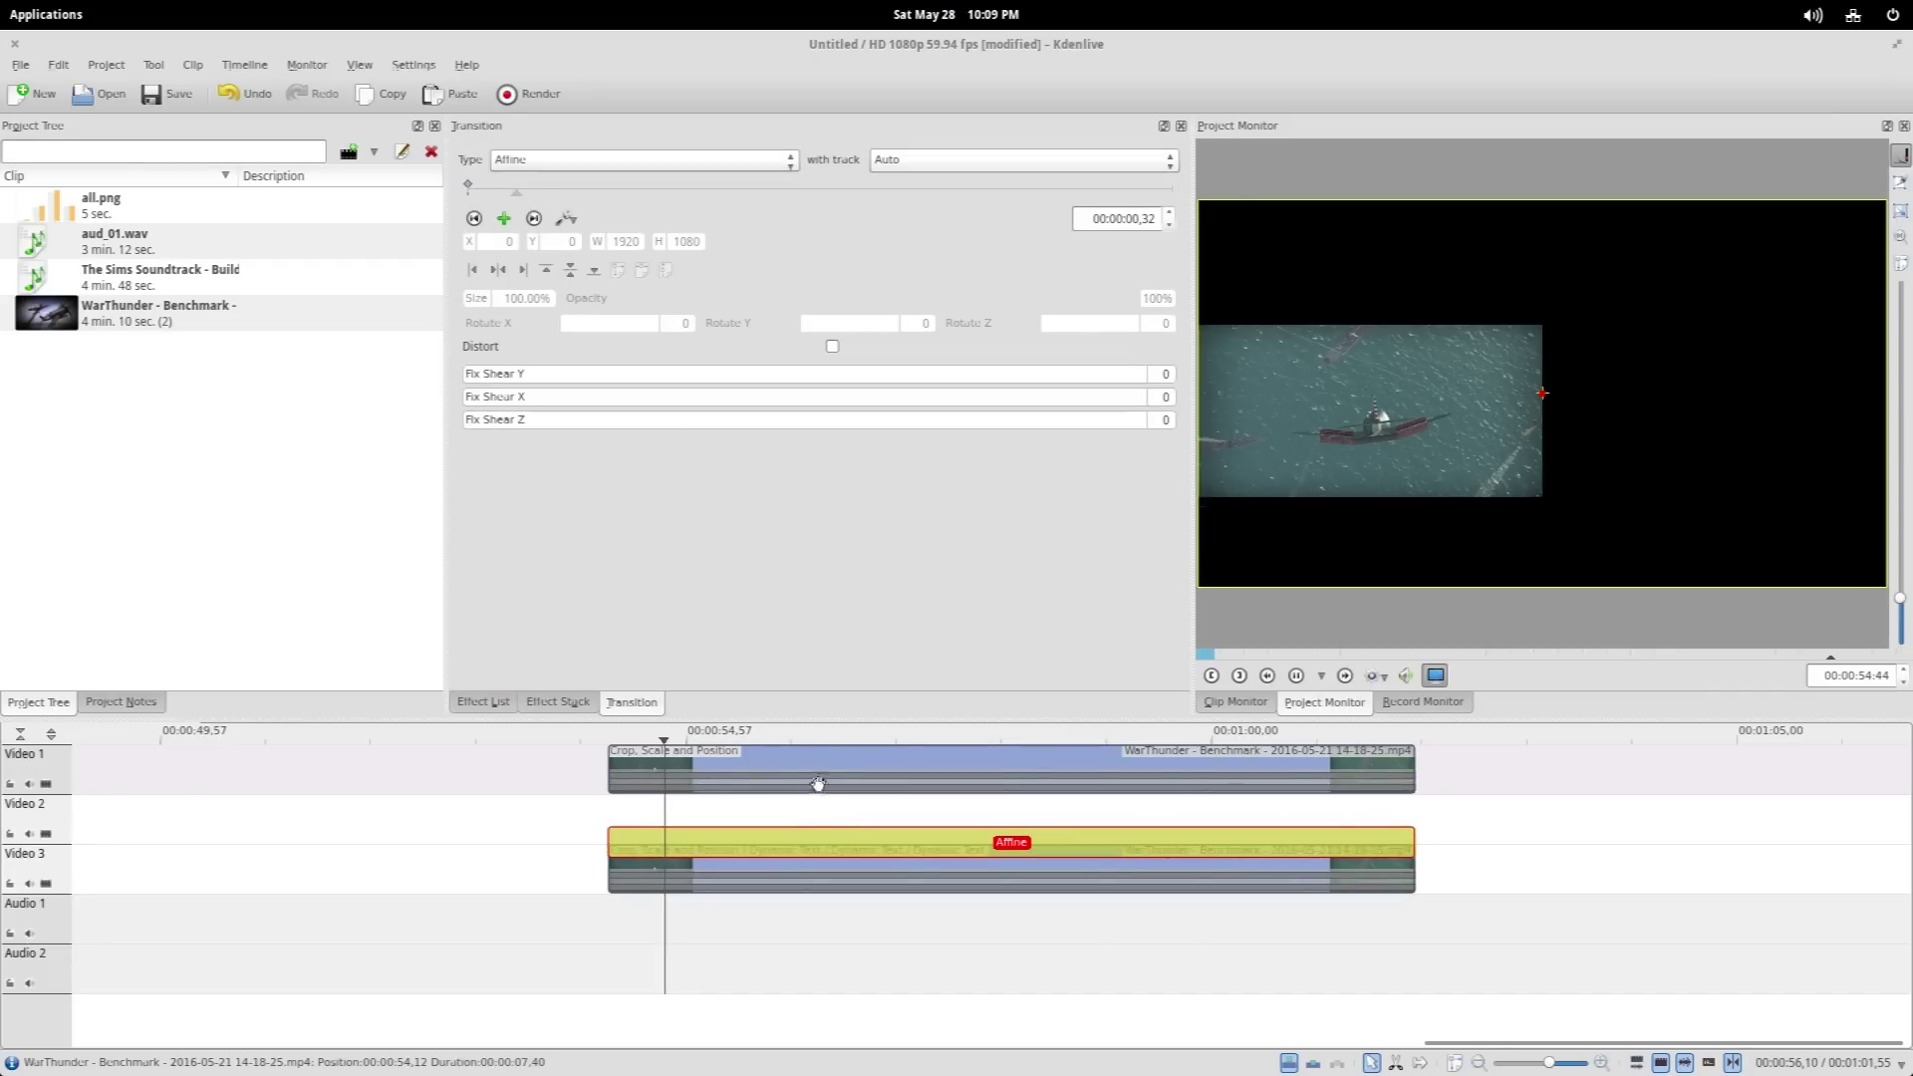
drag(820, 772, 827, 808)
drag(105, 207, 883, 776)
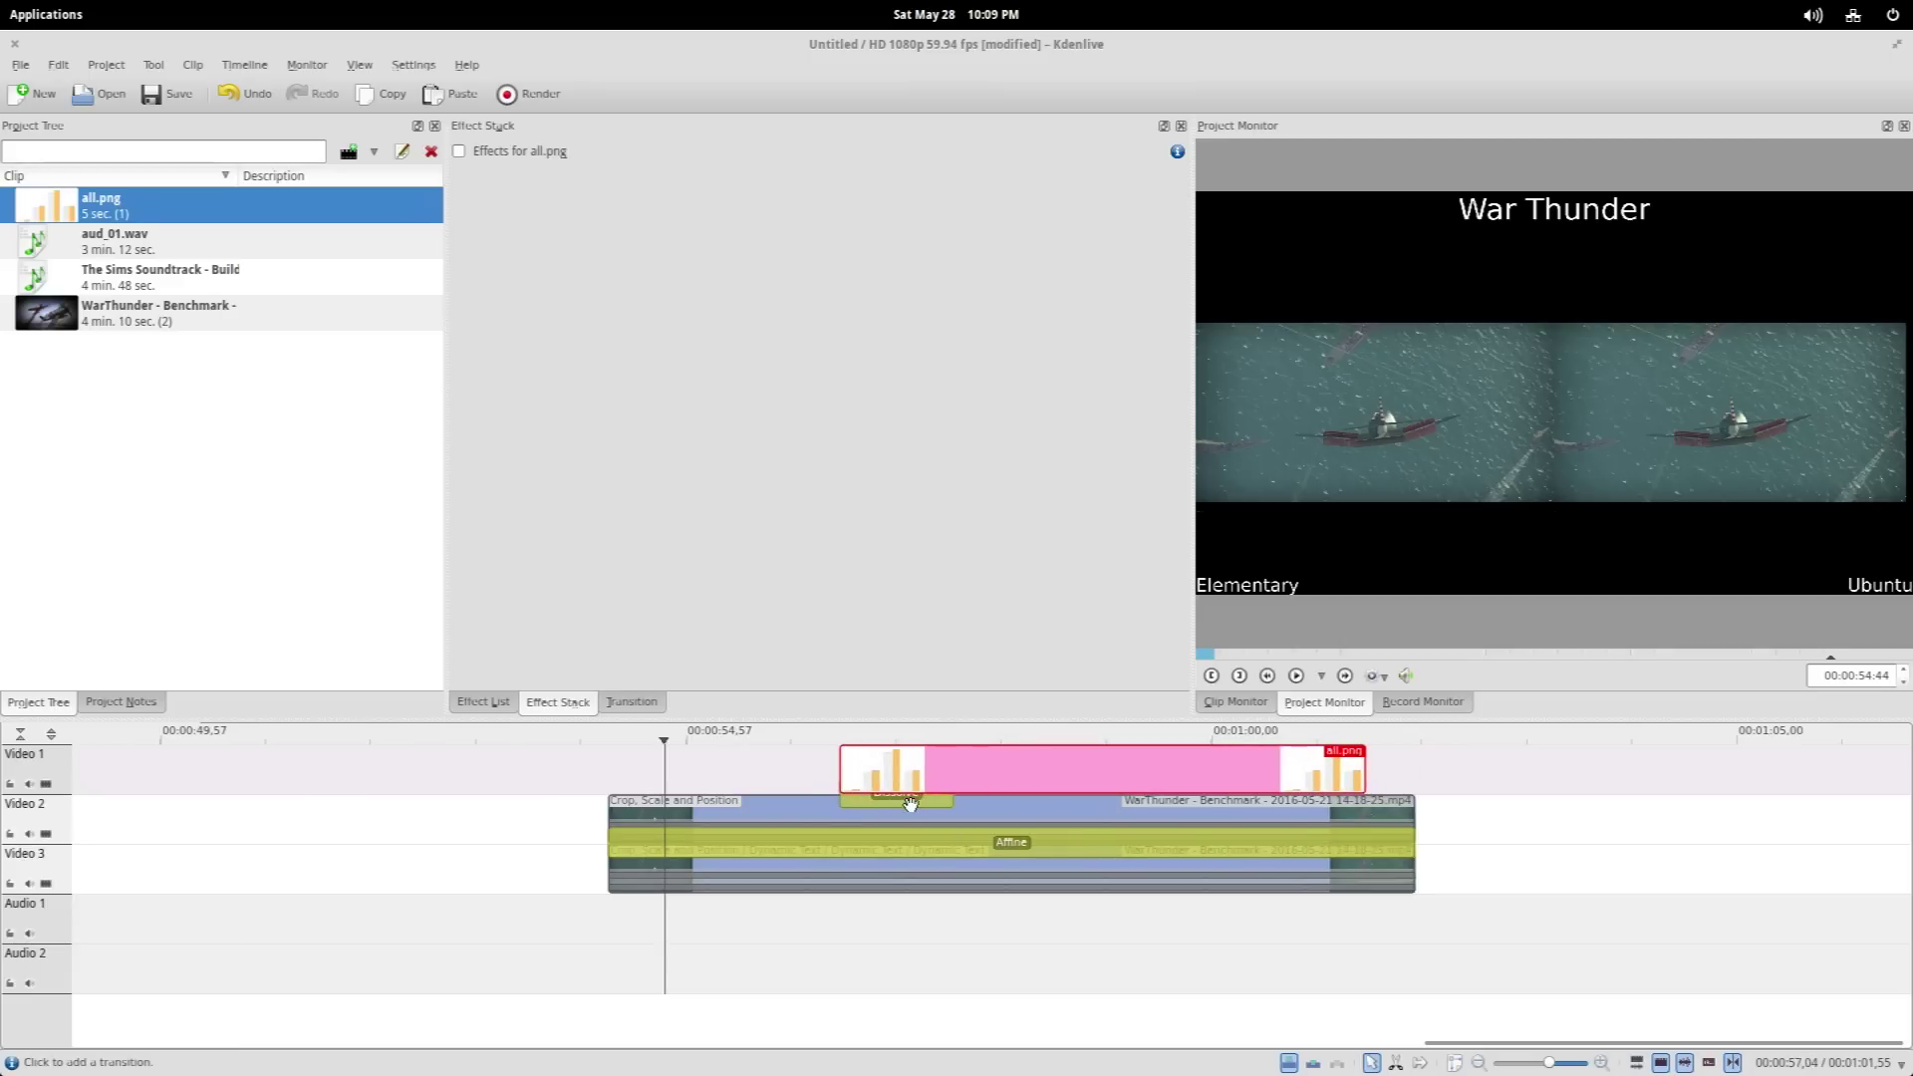
Add a transition where the chart overlaps the footage and change its type to Affine
click(942, 800)
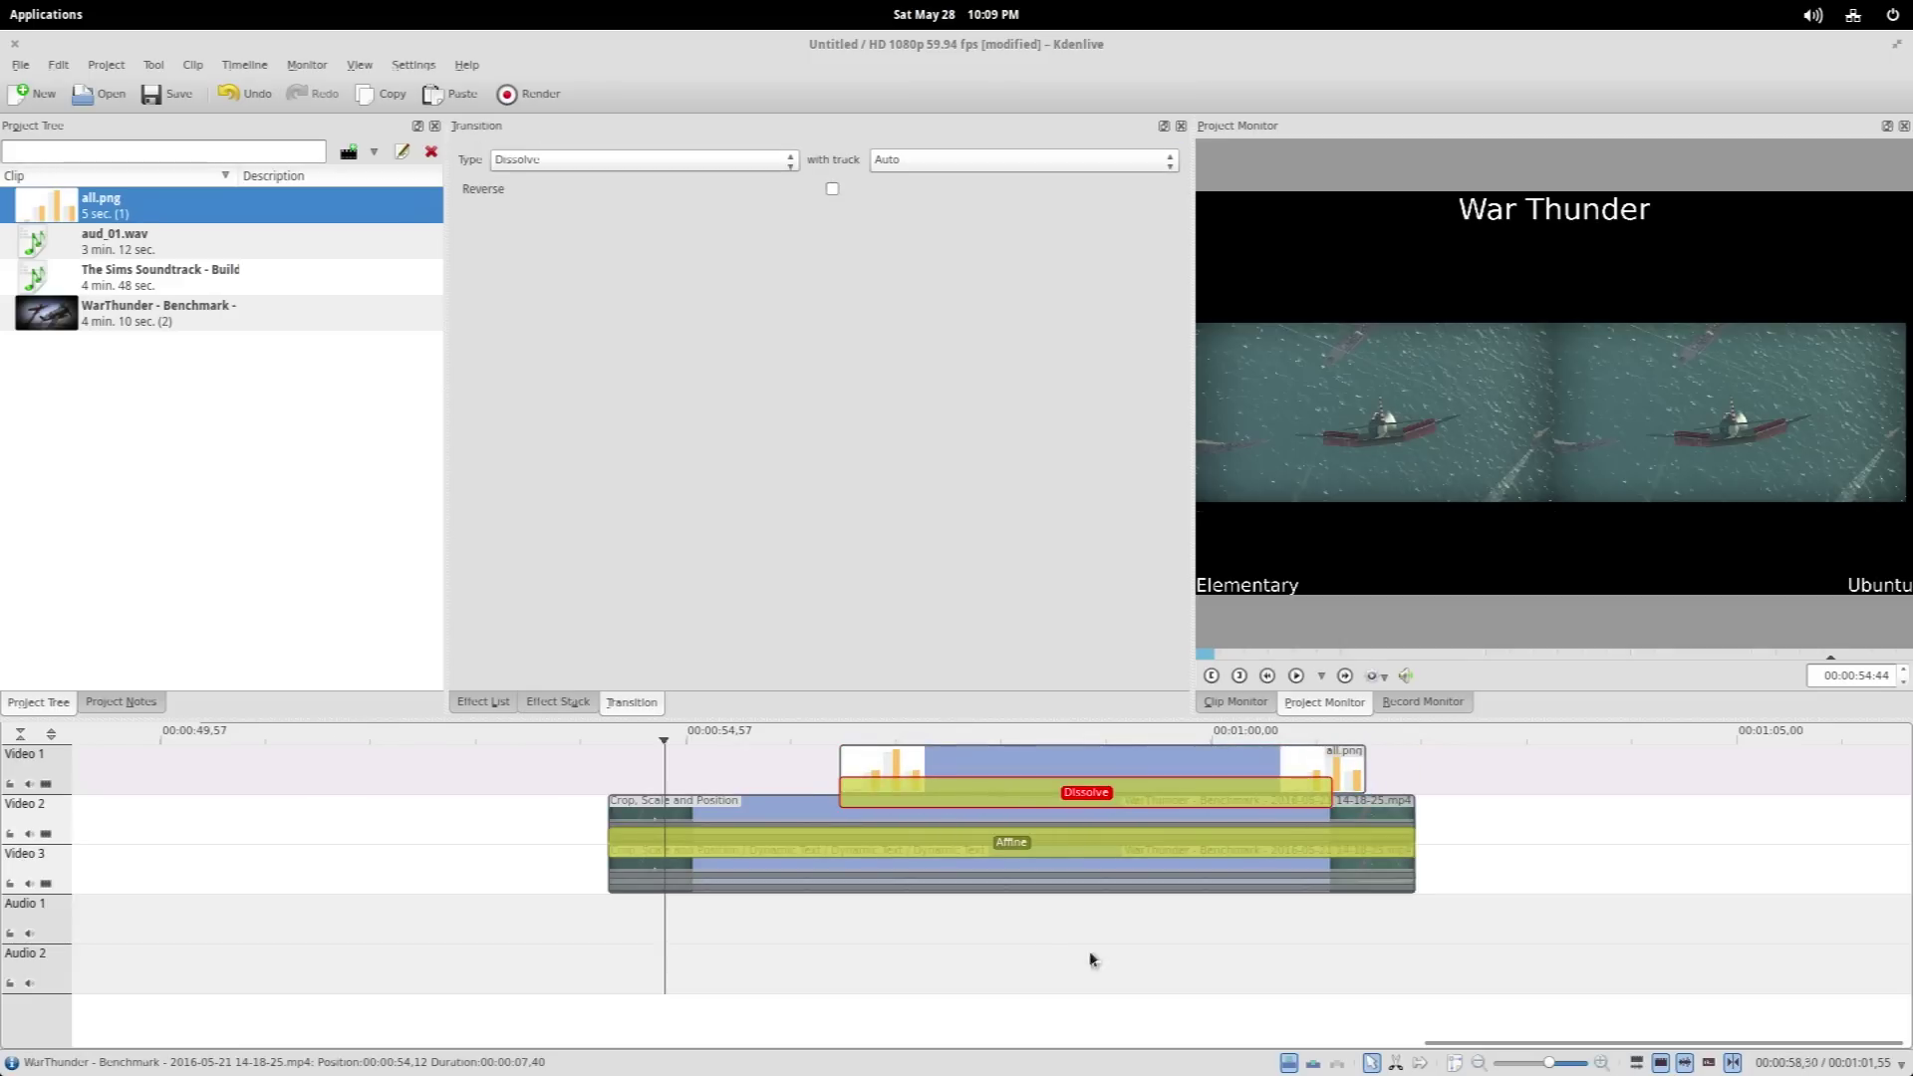
click(1031, 928)
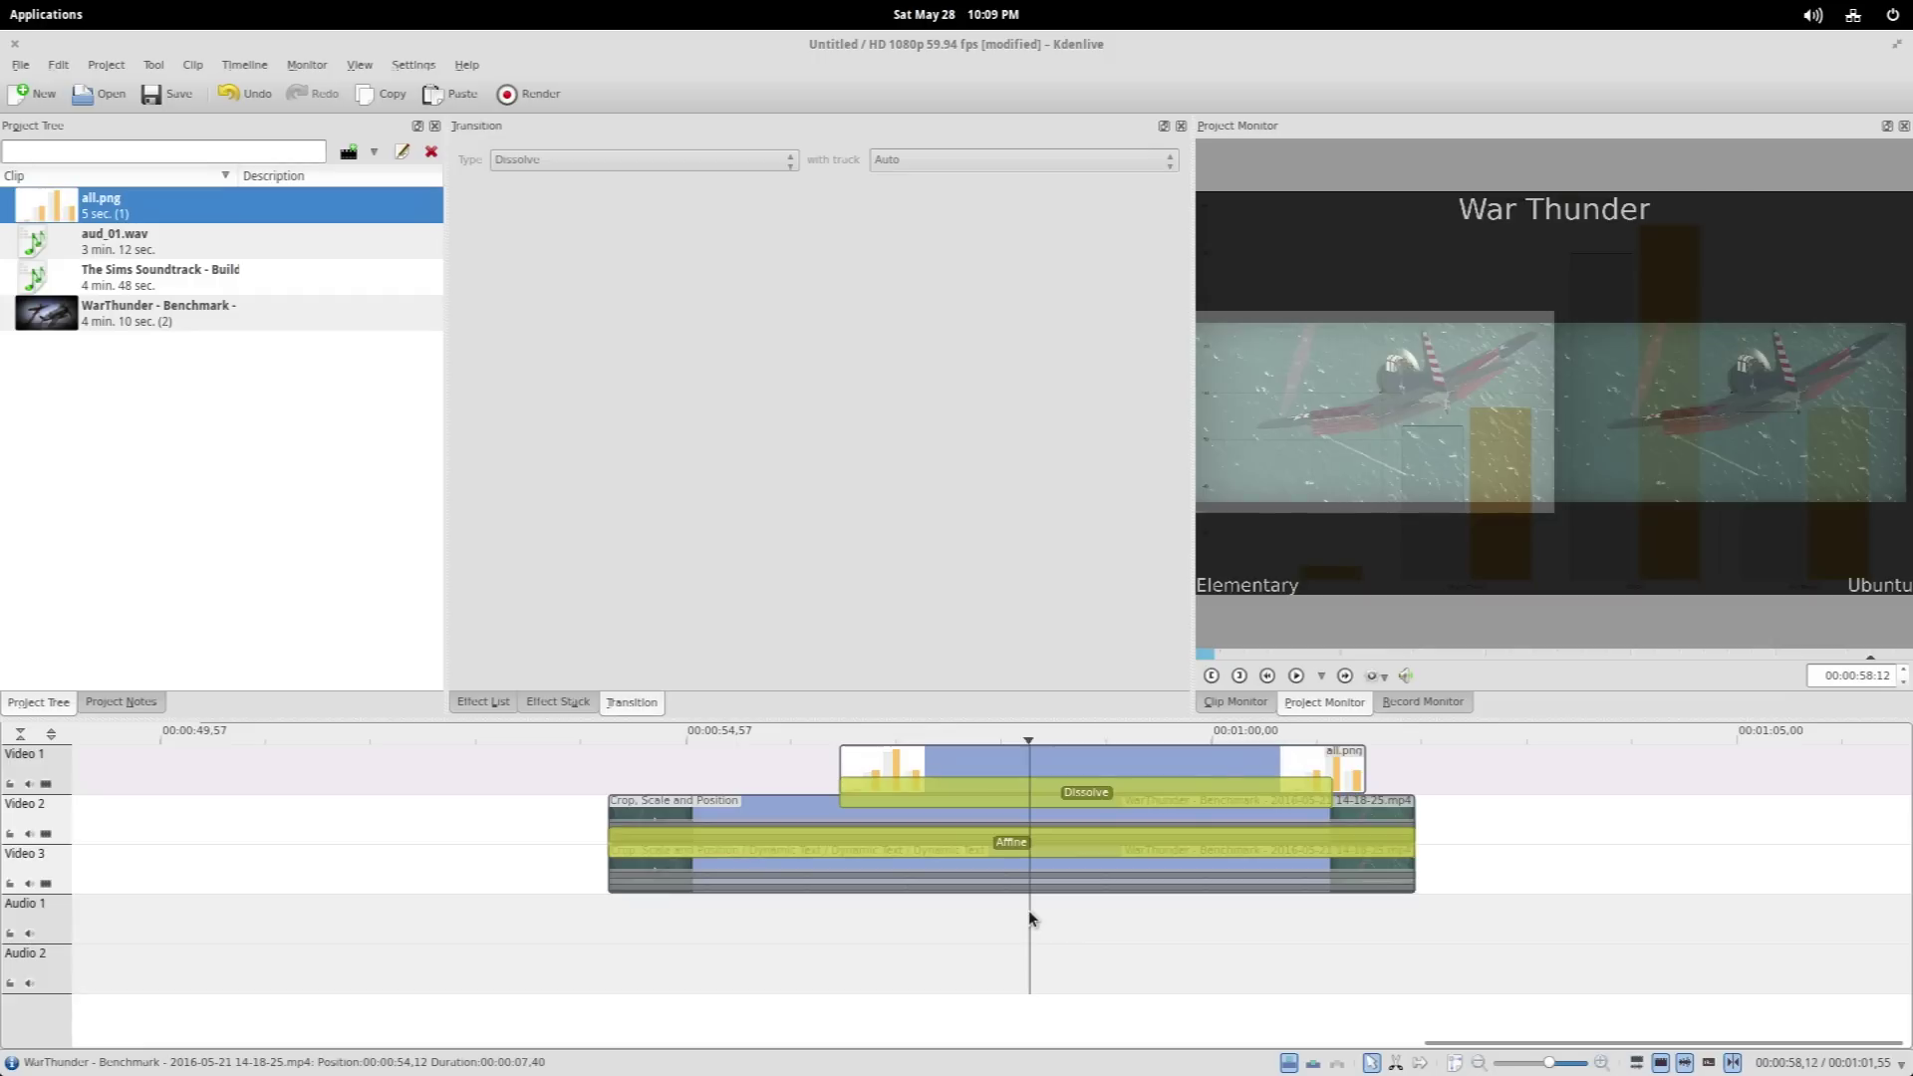
click(1300, 790)
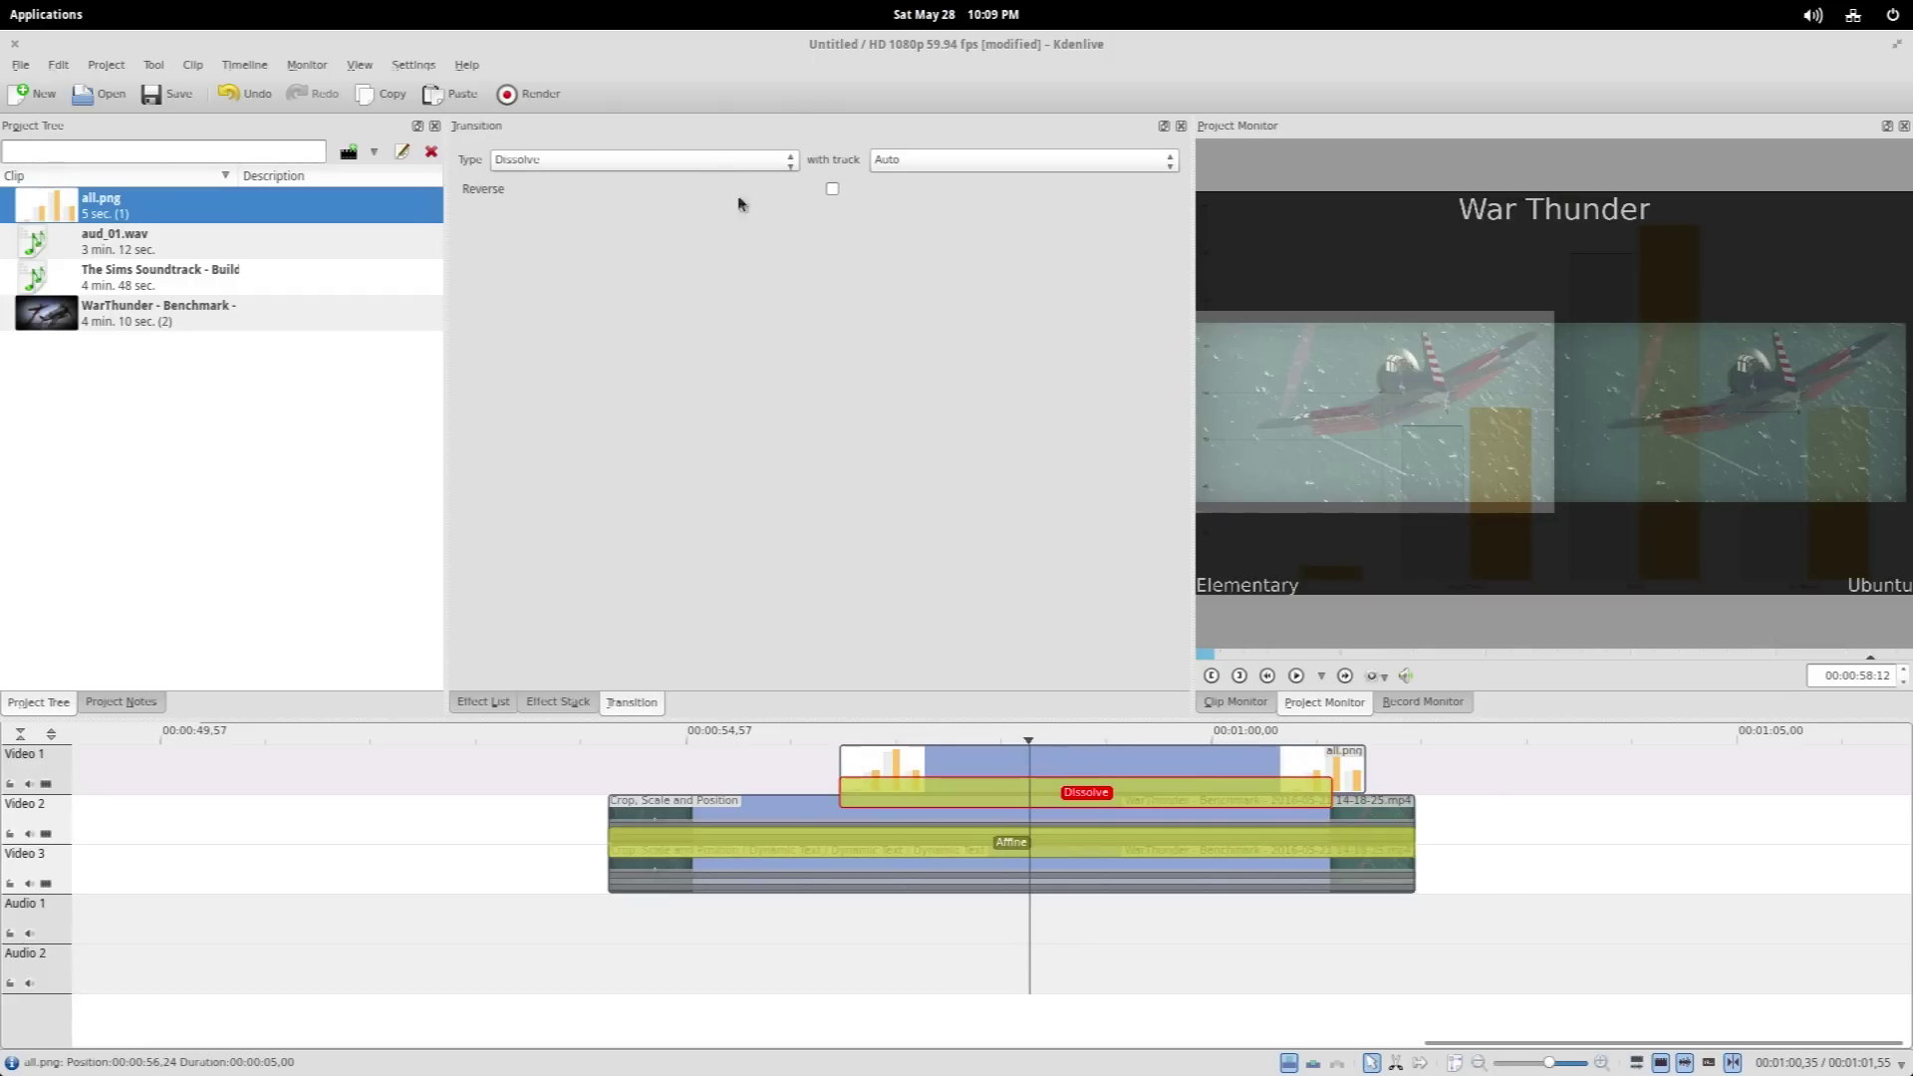
click(661, 161)
click(546, 86)
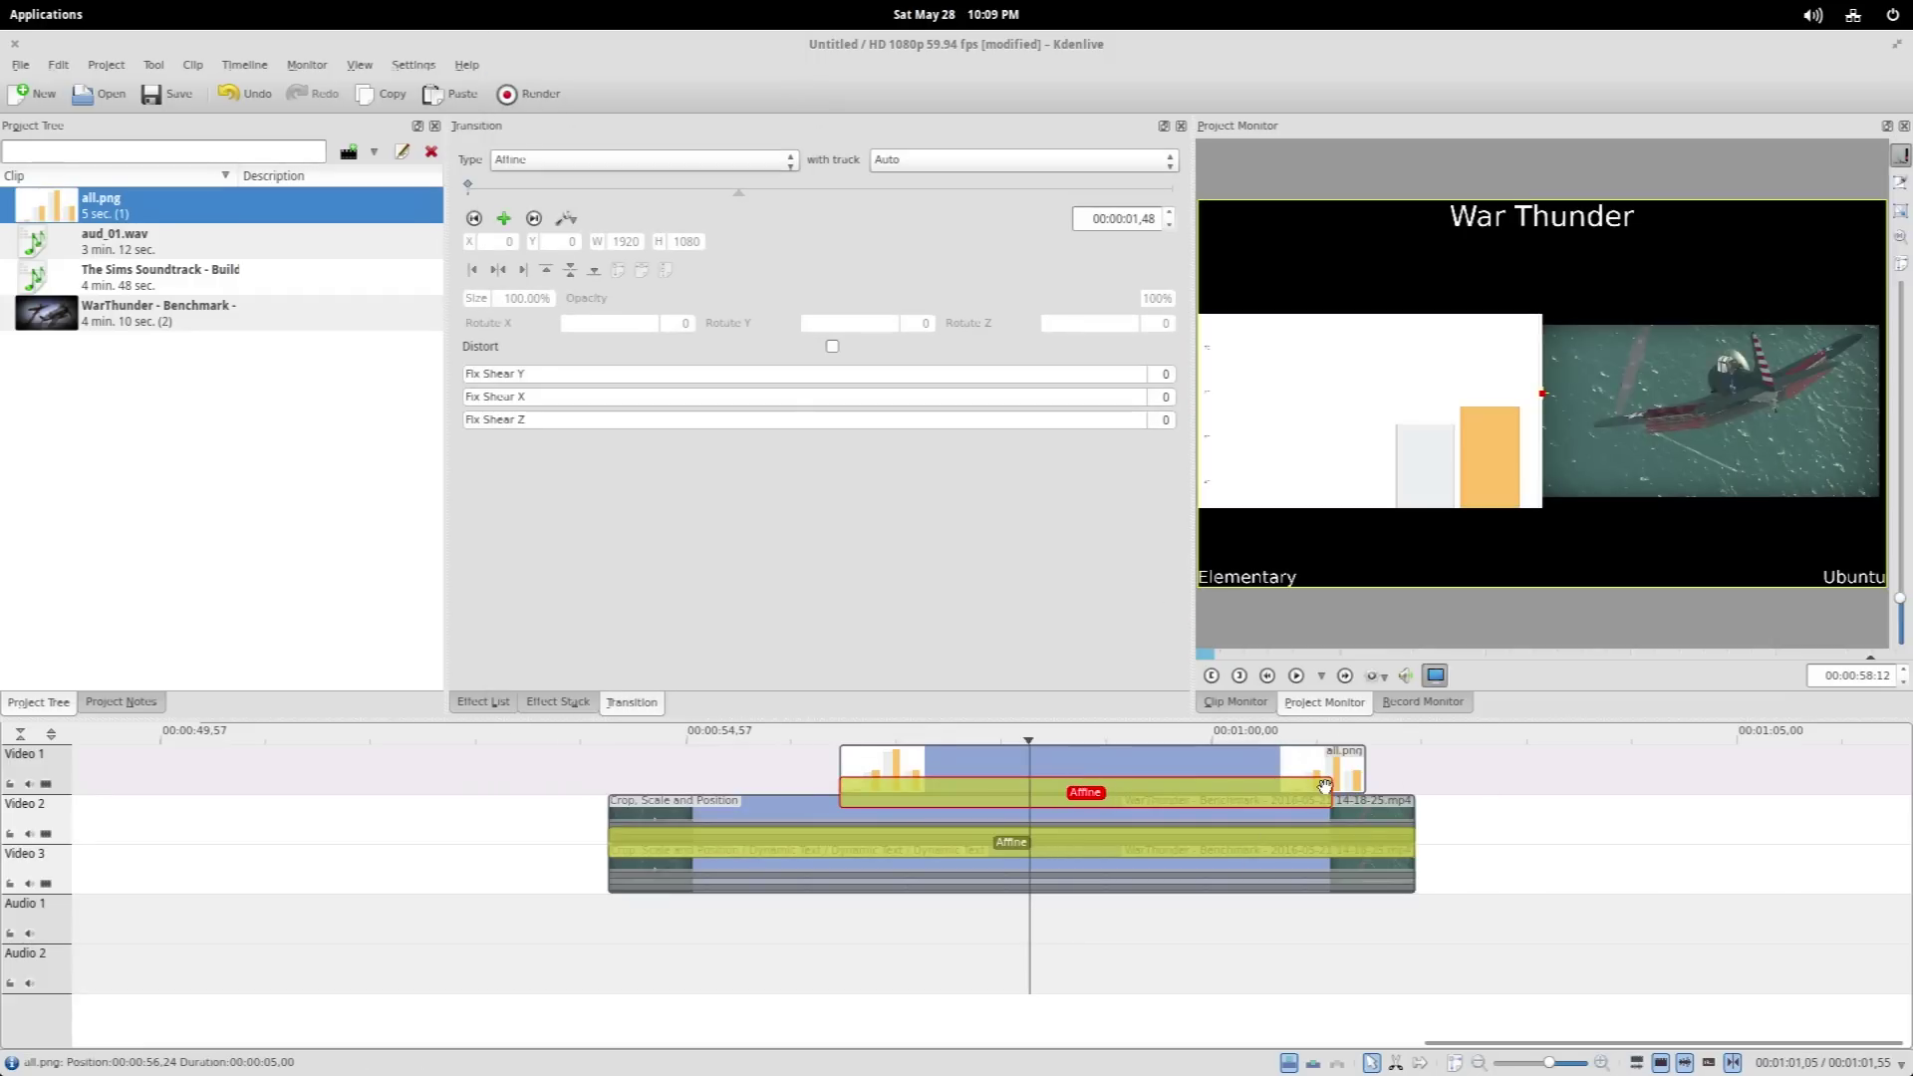
Preview the Affine overlay at a few frames and go to the transition's first keyframe
drag(1359, 797, 1367, 794)
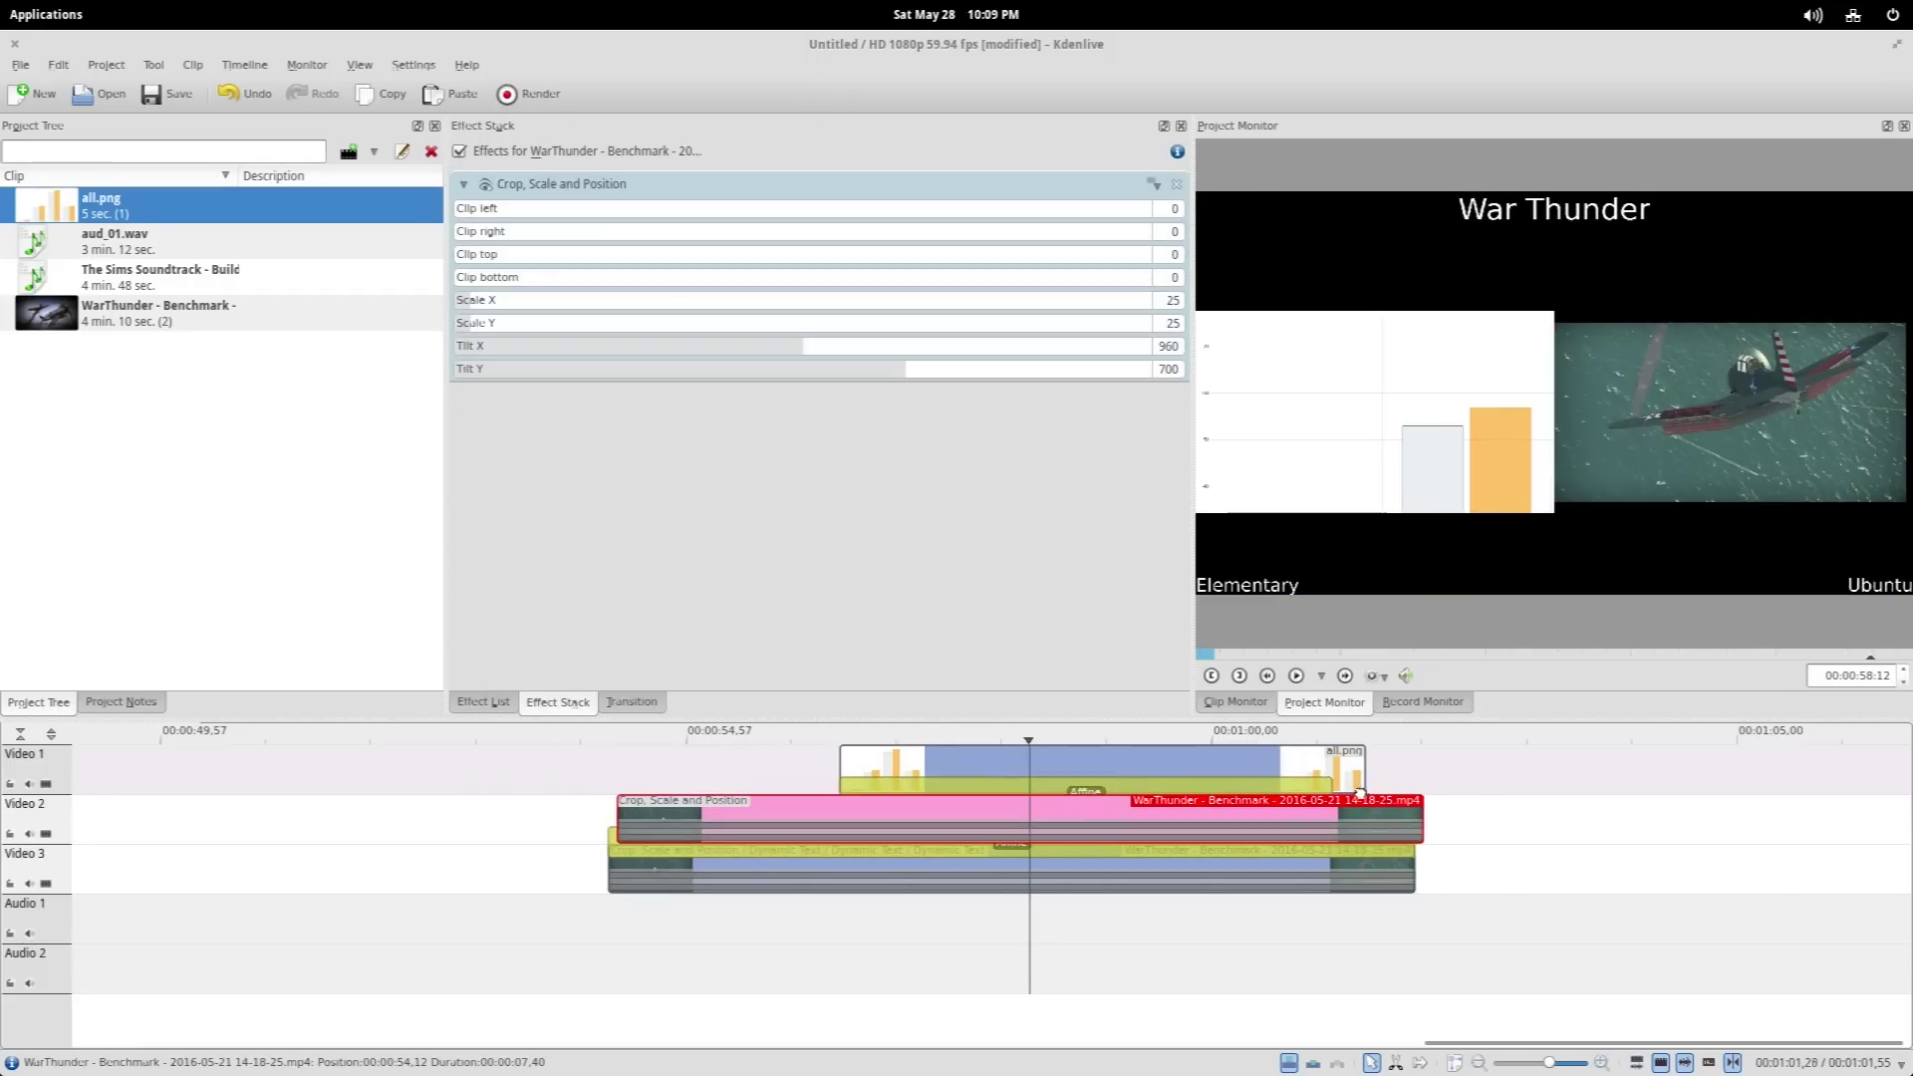
click(1363, 787)
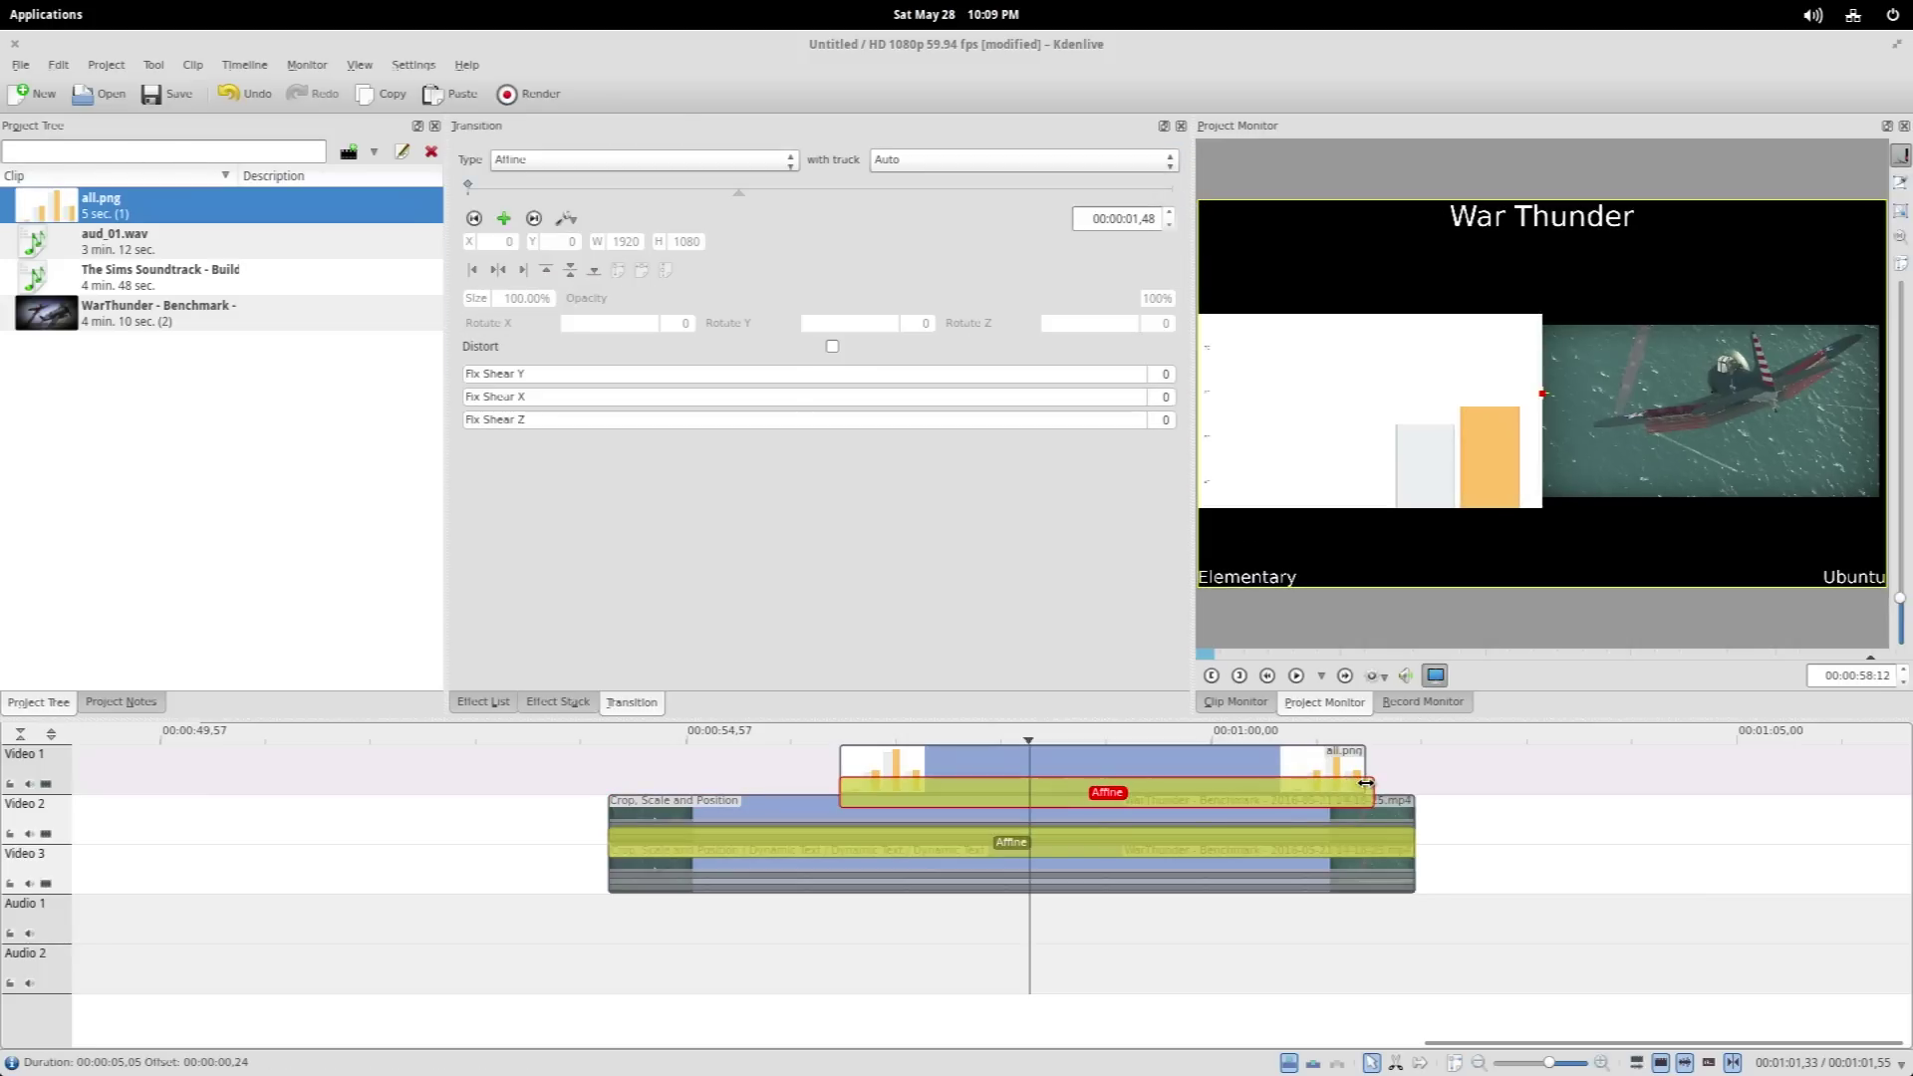
click(1103, 927)
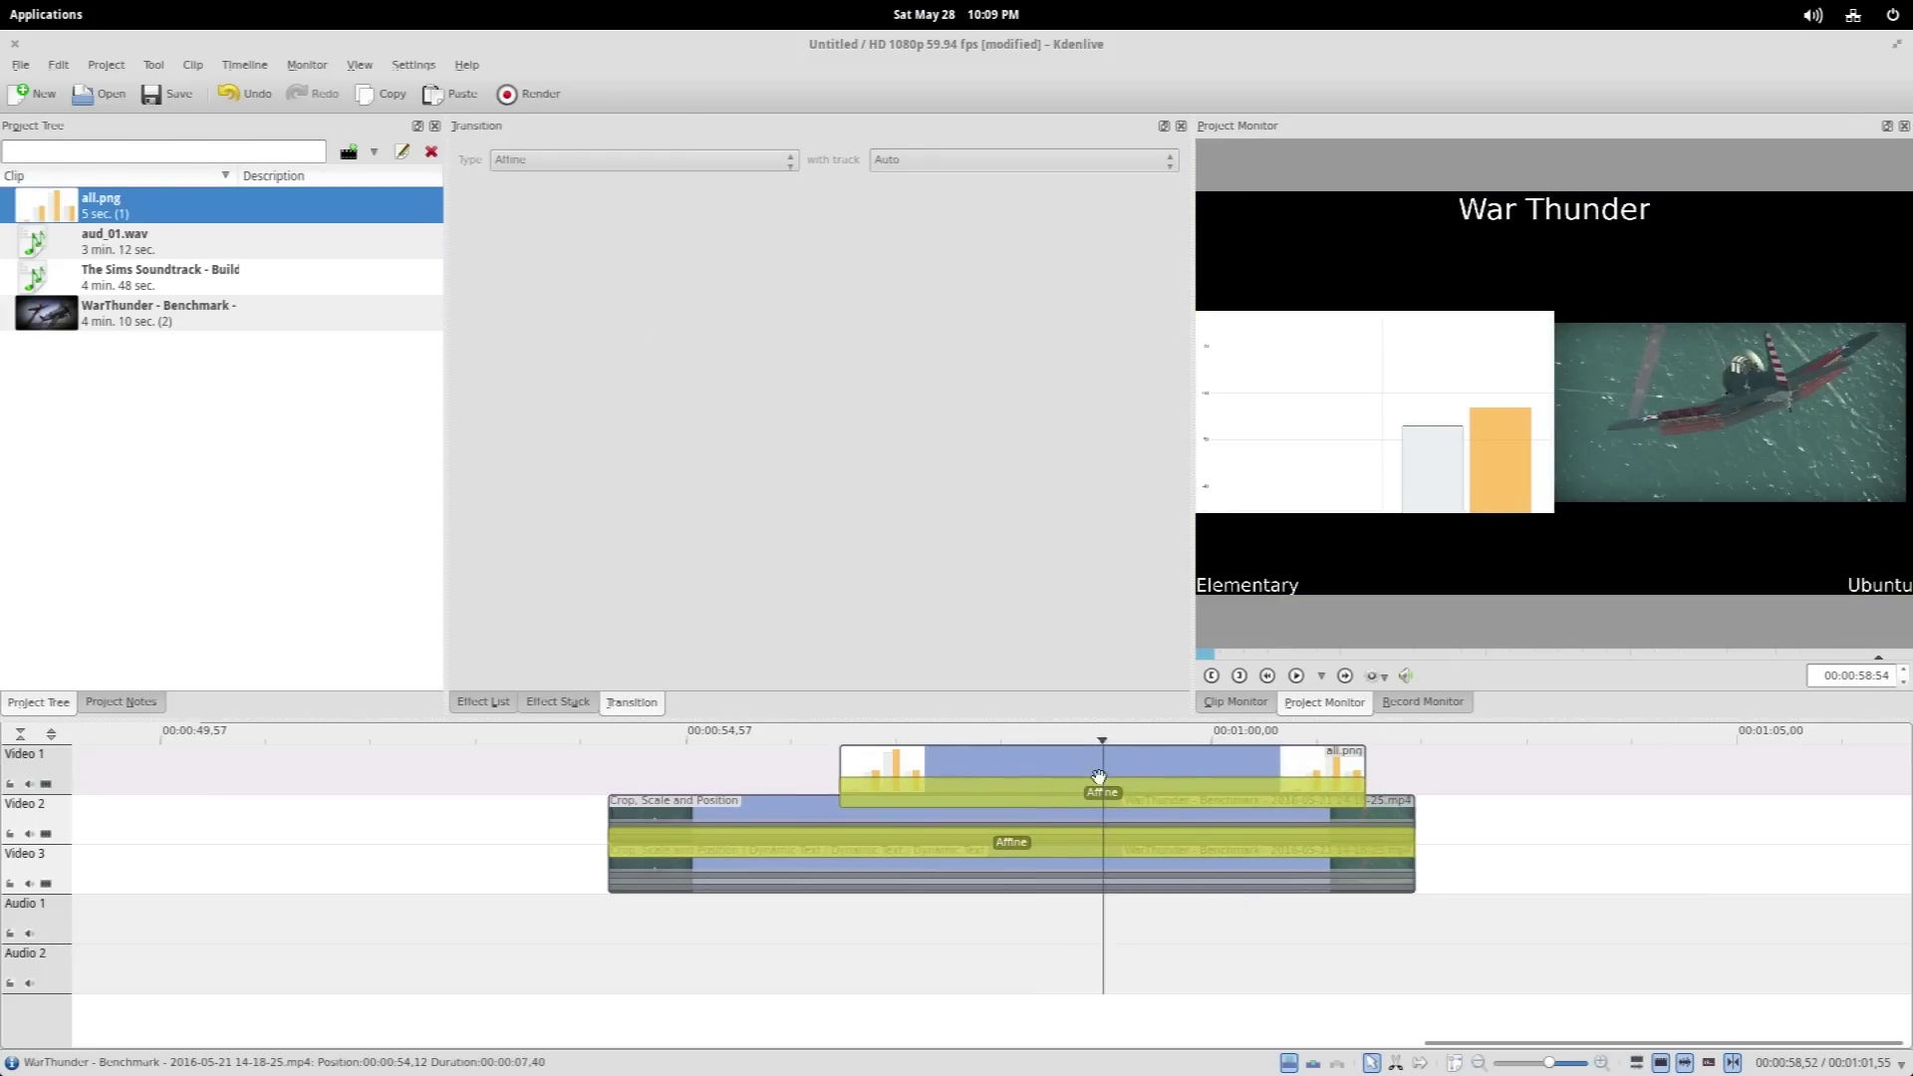
click(1286, 937)
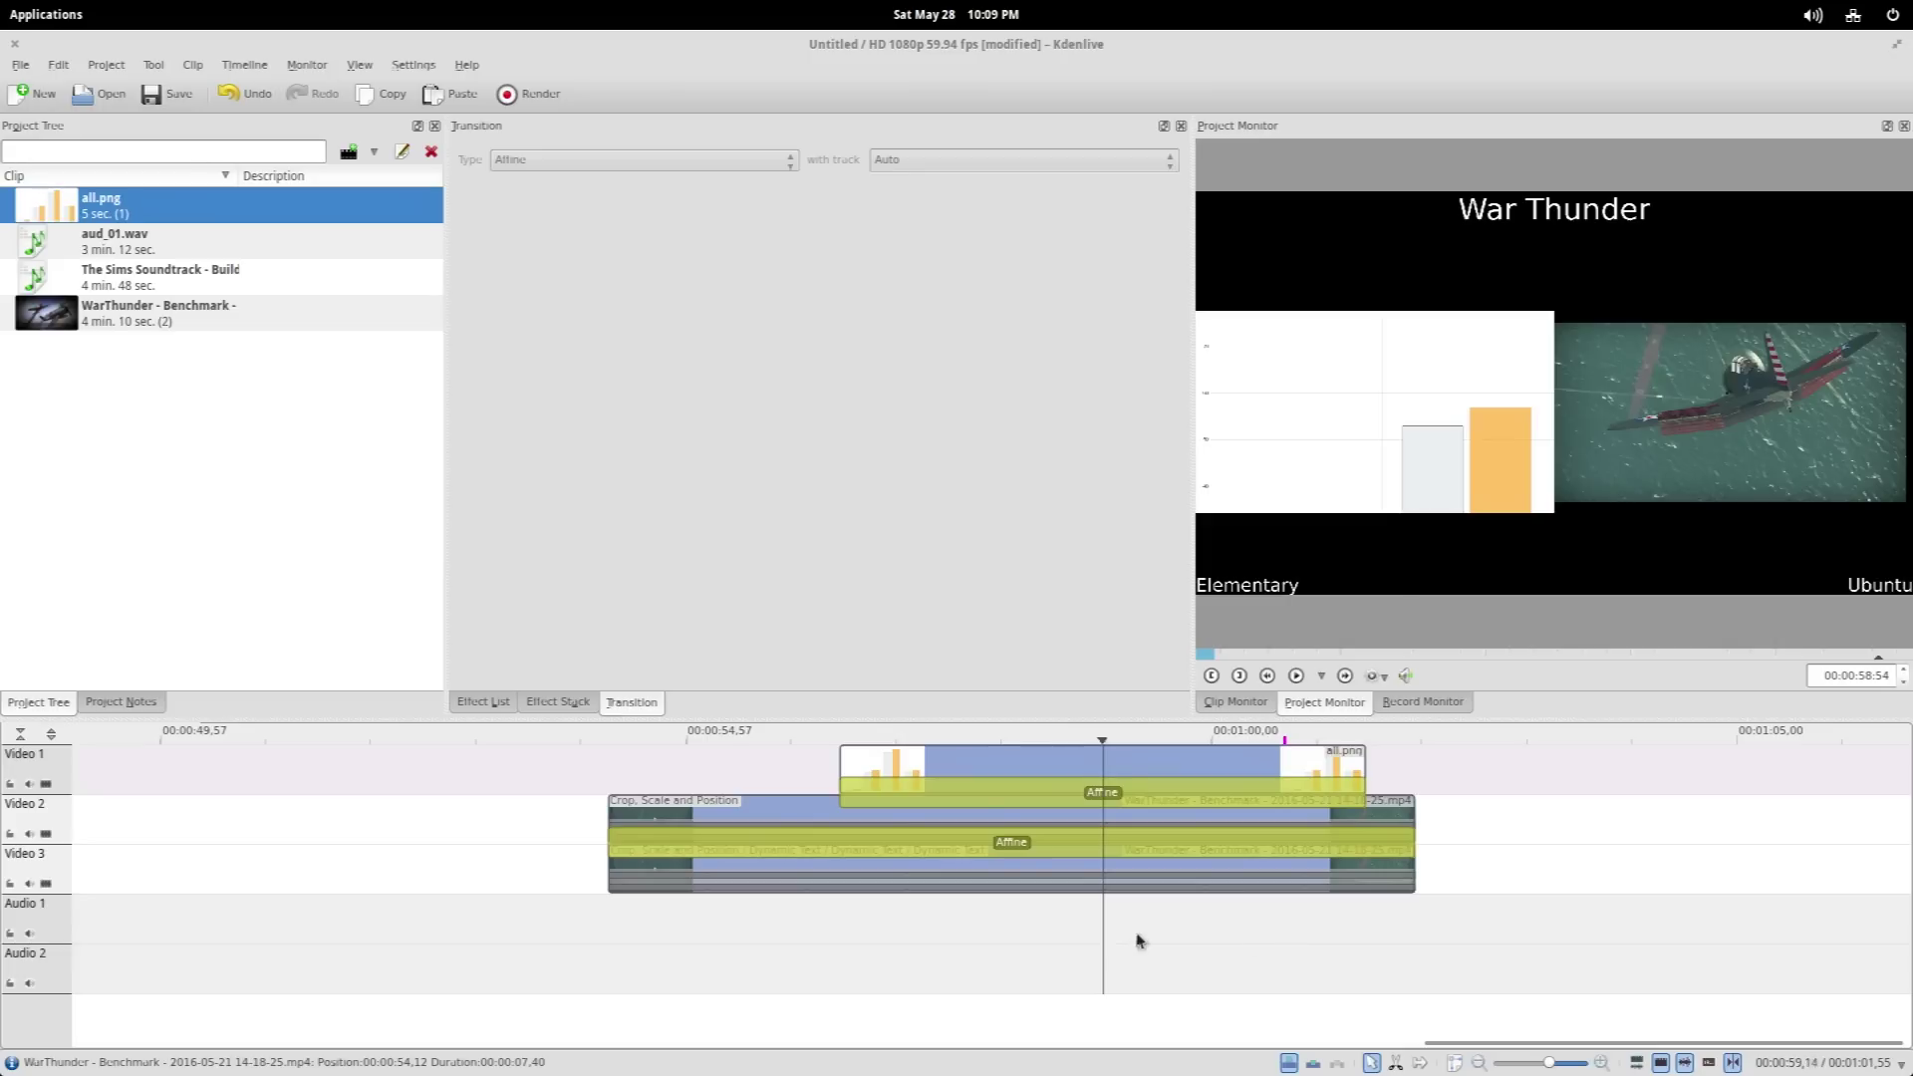
click(893, 786)
click(474, 218)
Edit the start keyframe's size and add keyframes at 00:00:00,26, 00:00:04,16 and the transition's end
double_click(519, 297)
text(0)
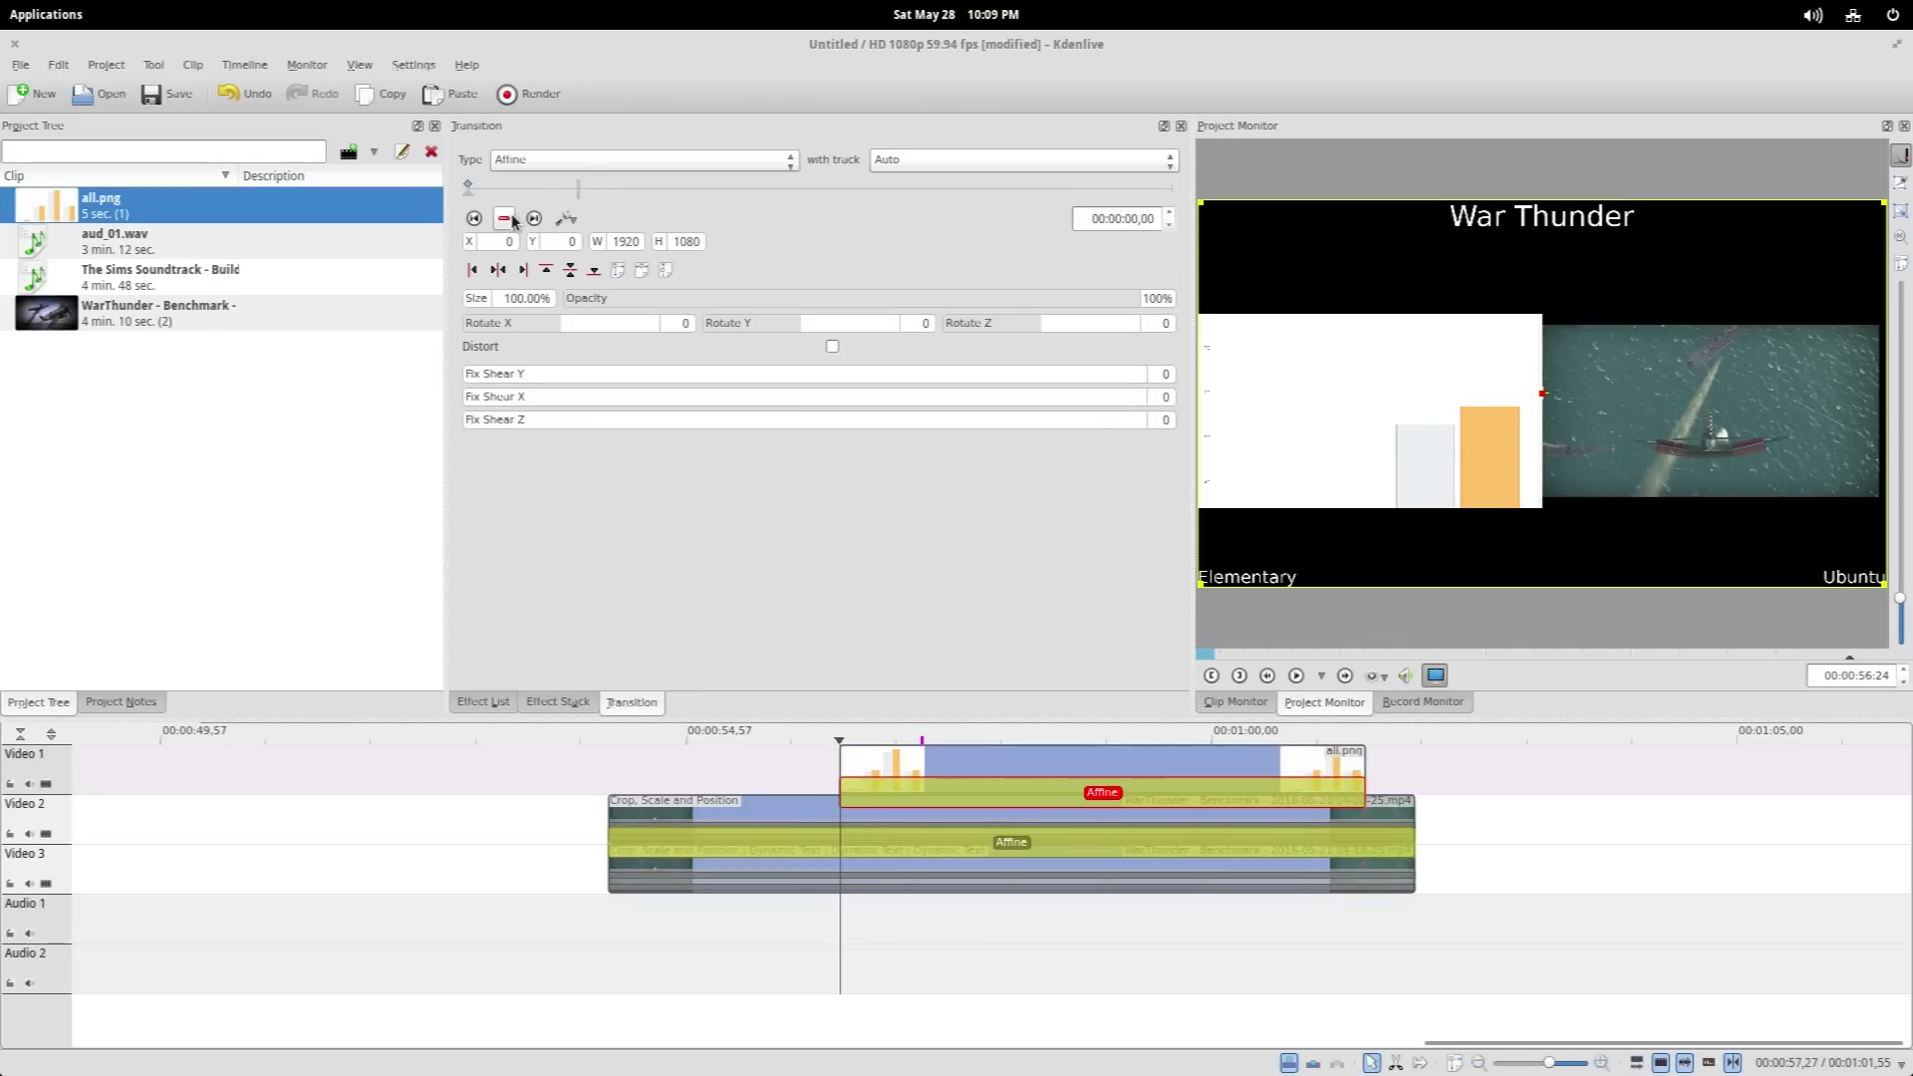
click(577, 188)
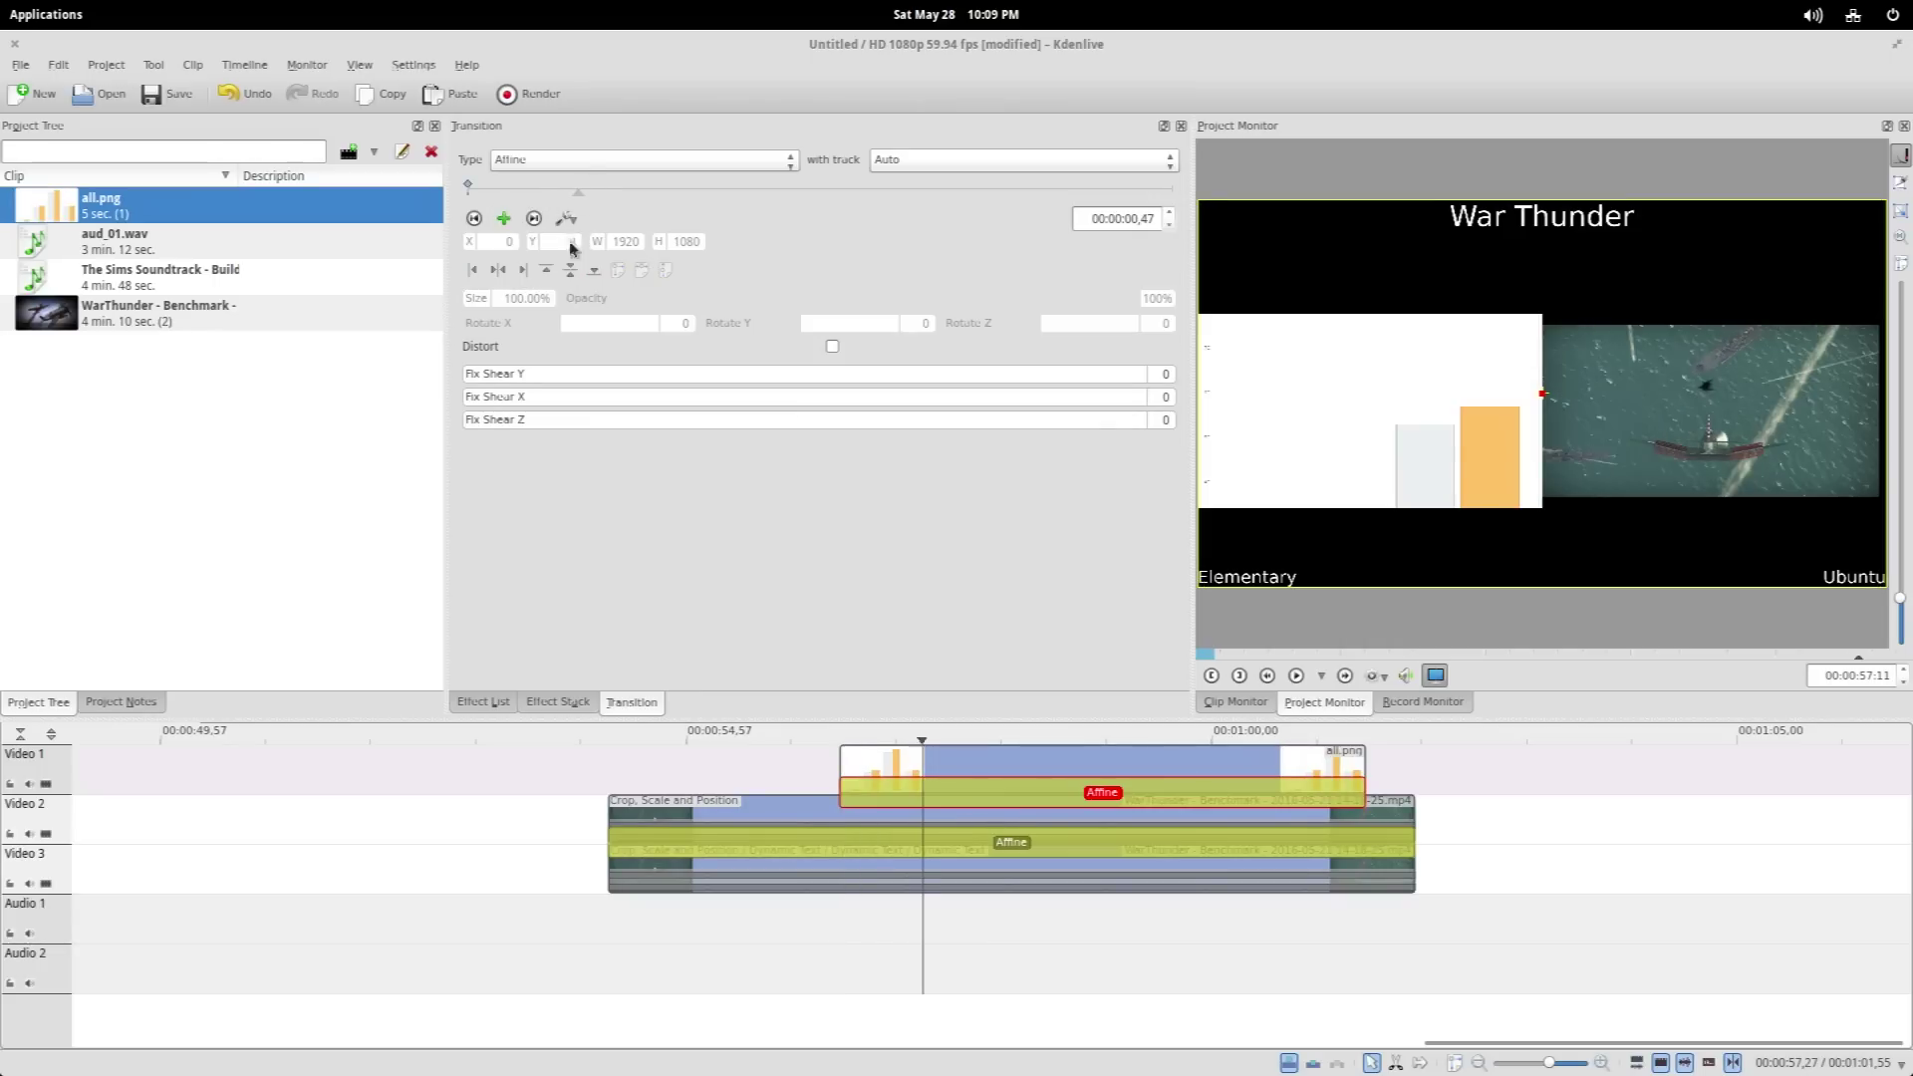
click(528, 188)
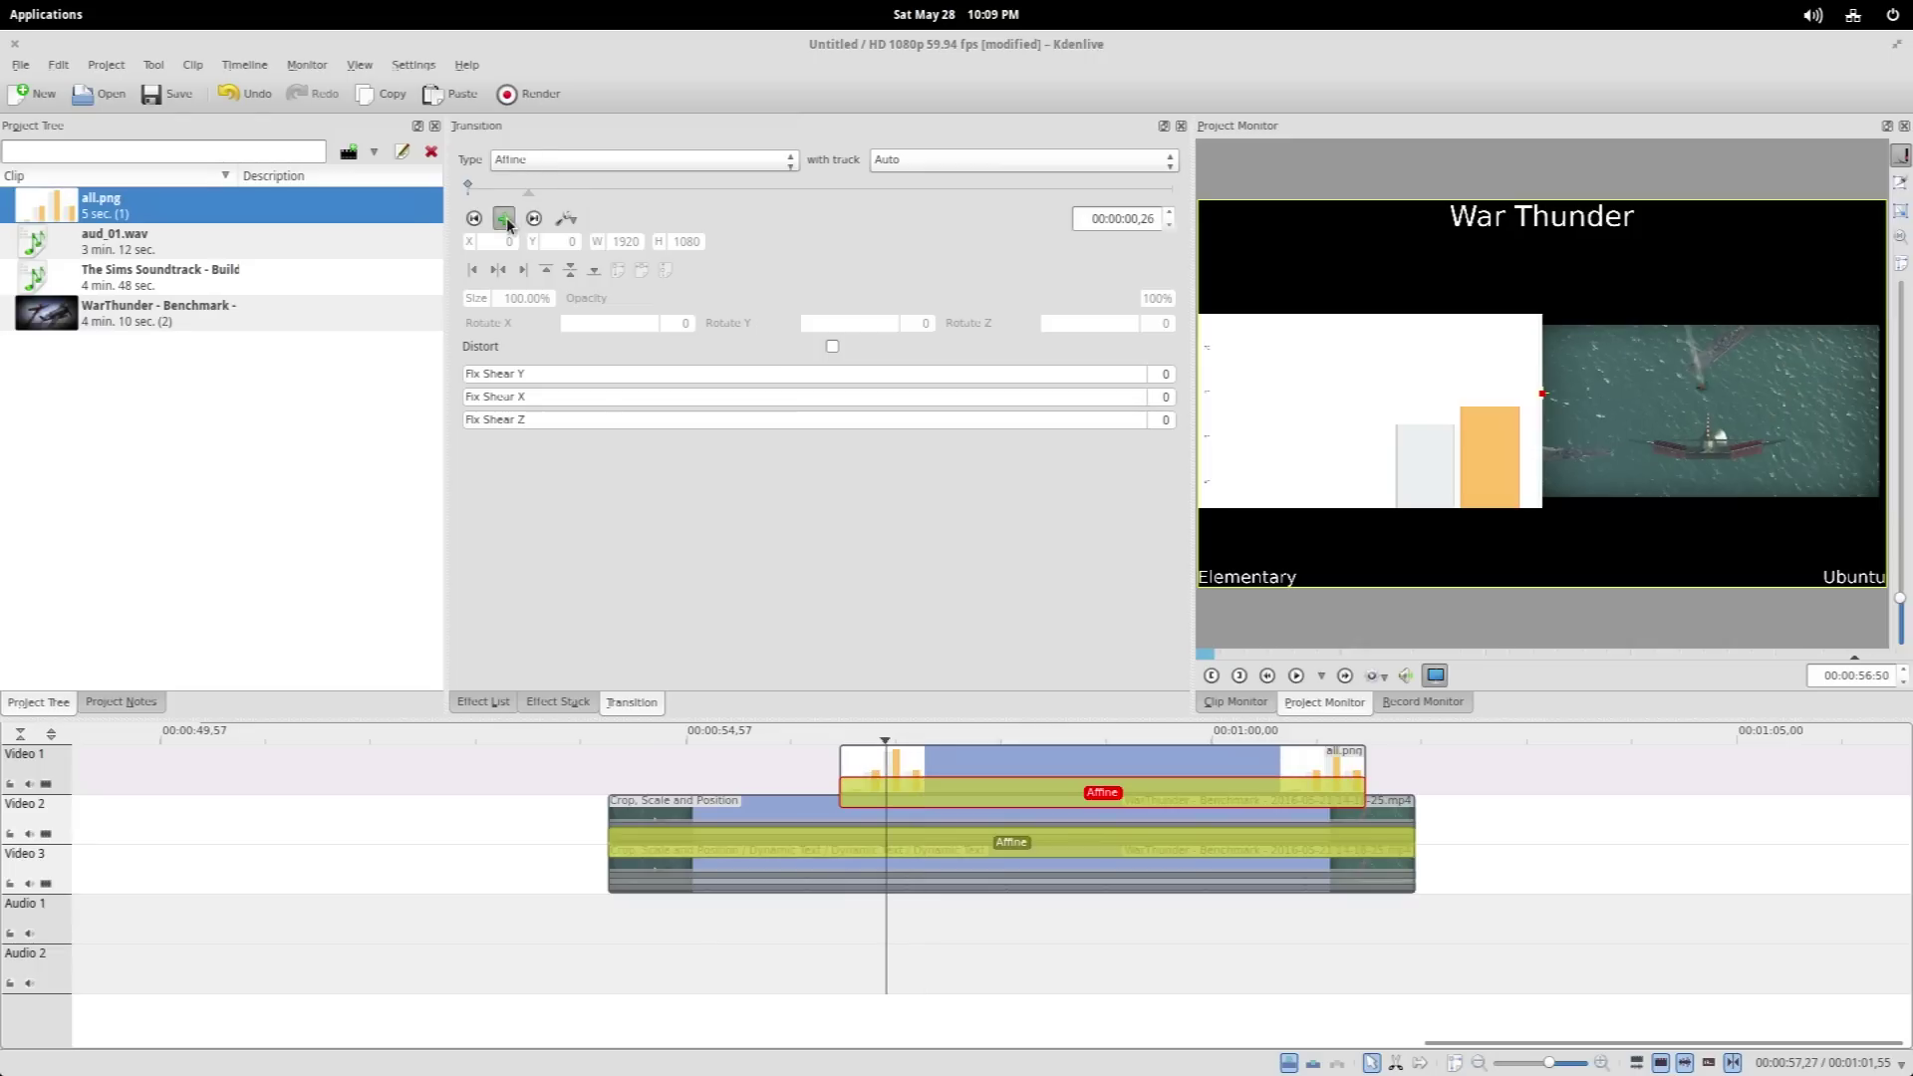
click(504, 218)
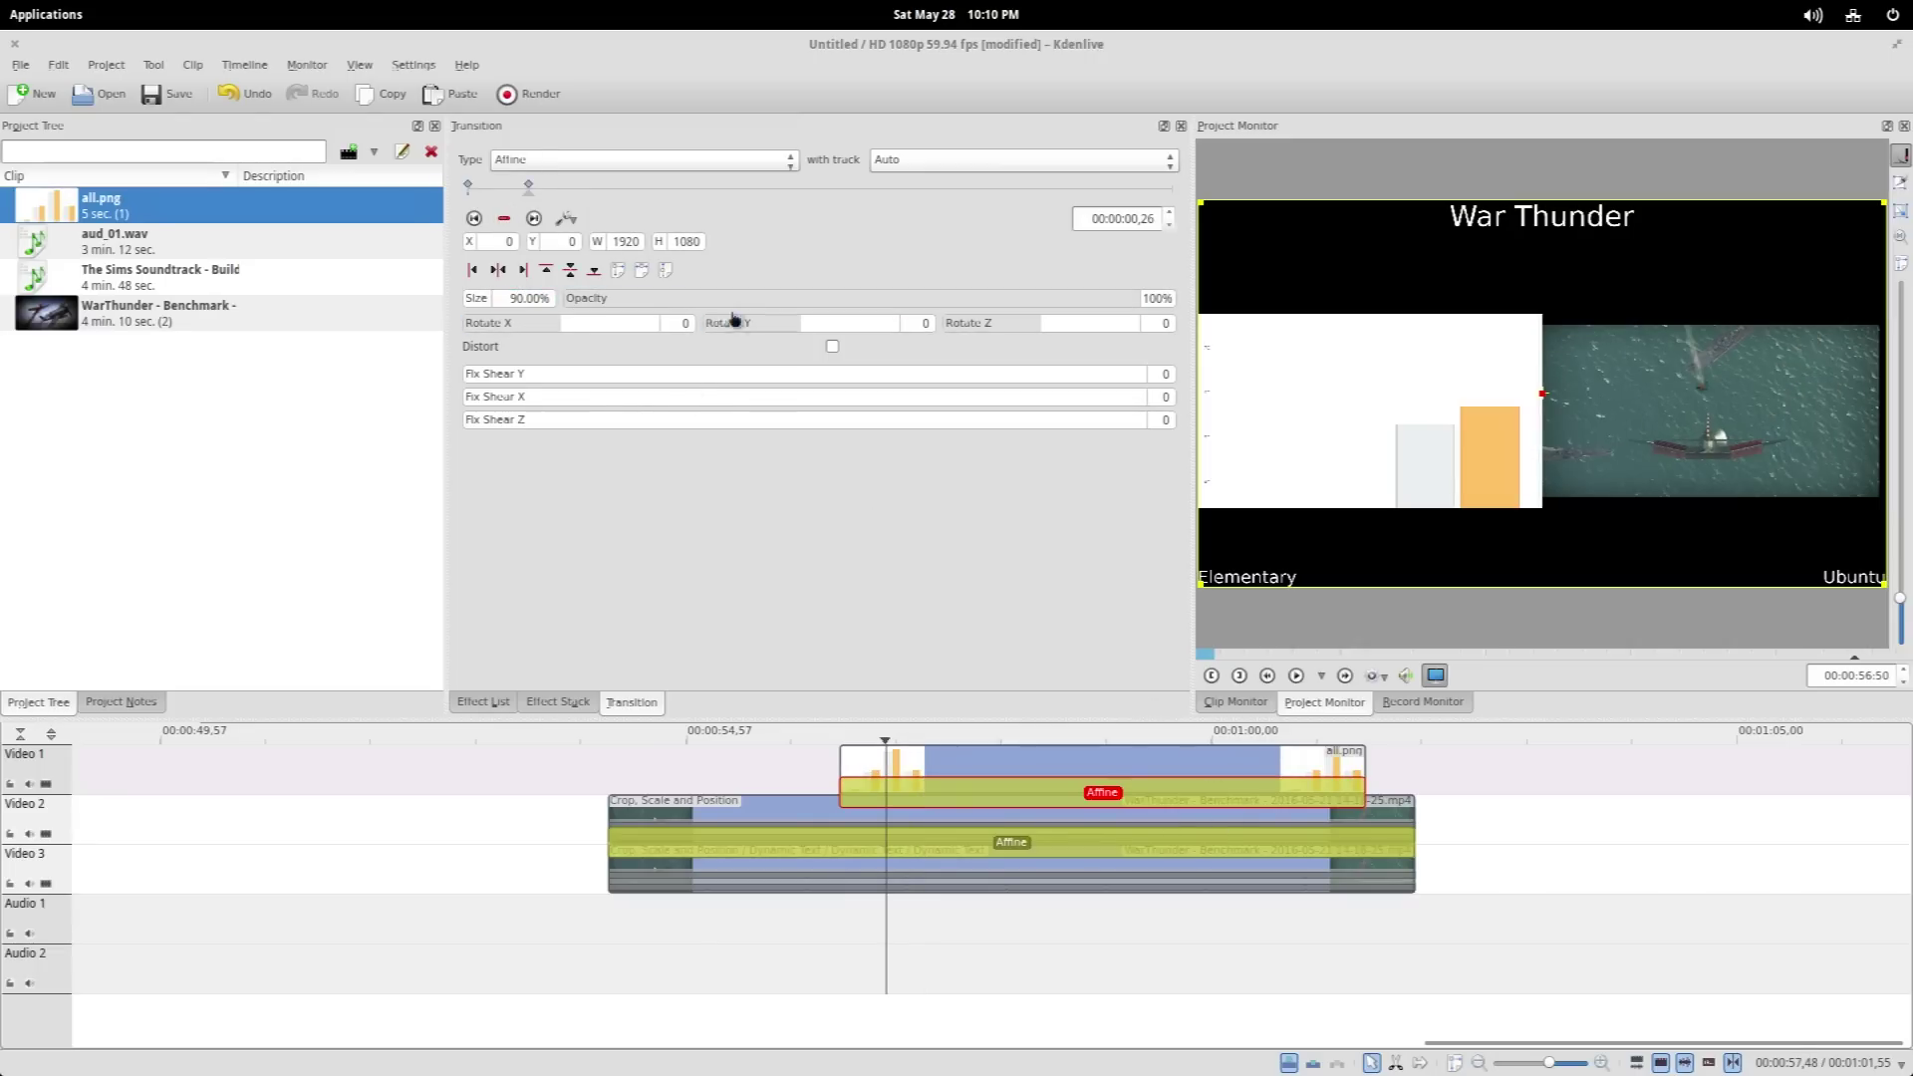
click(1063, 192)
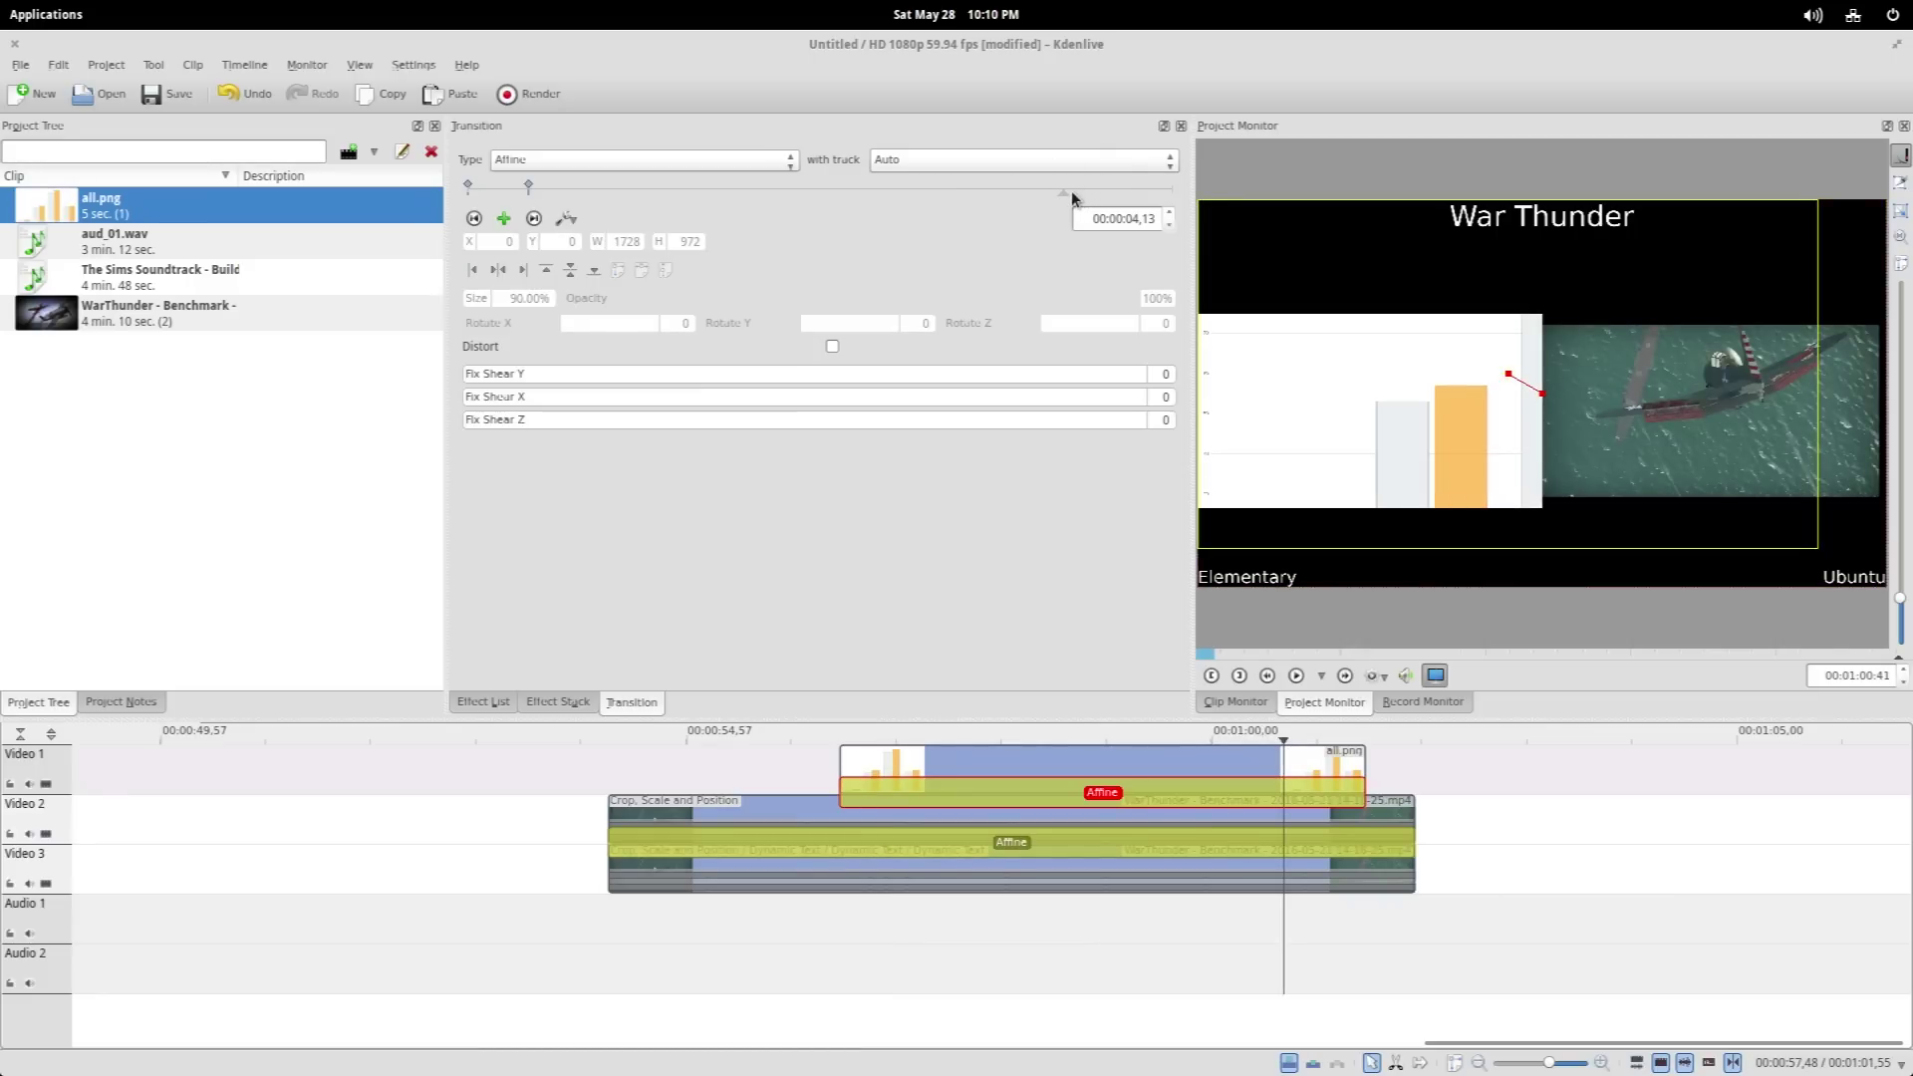
click(1072, 189)
click(503, 218)
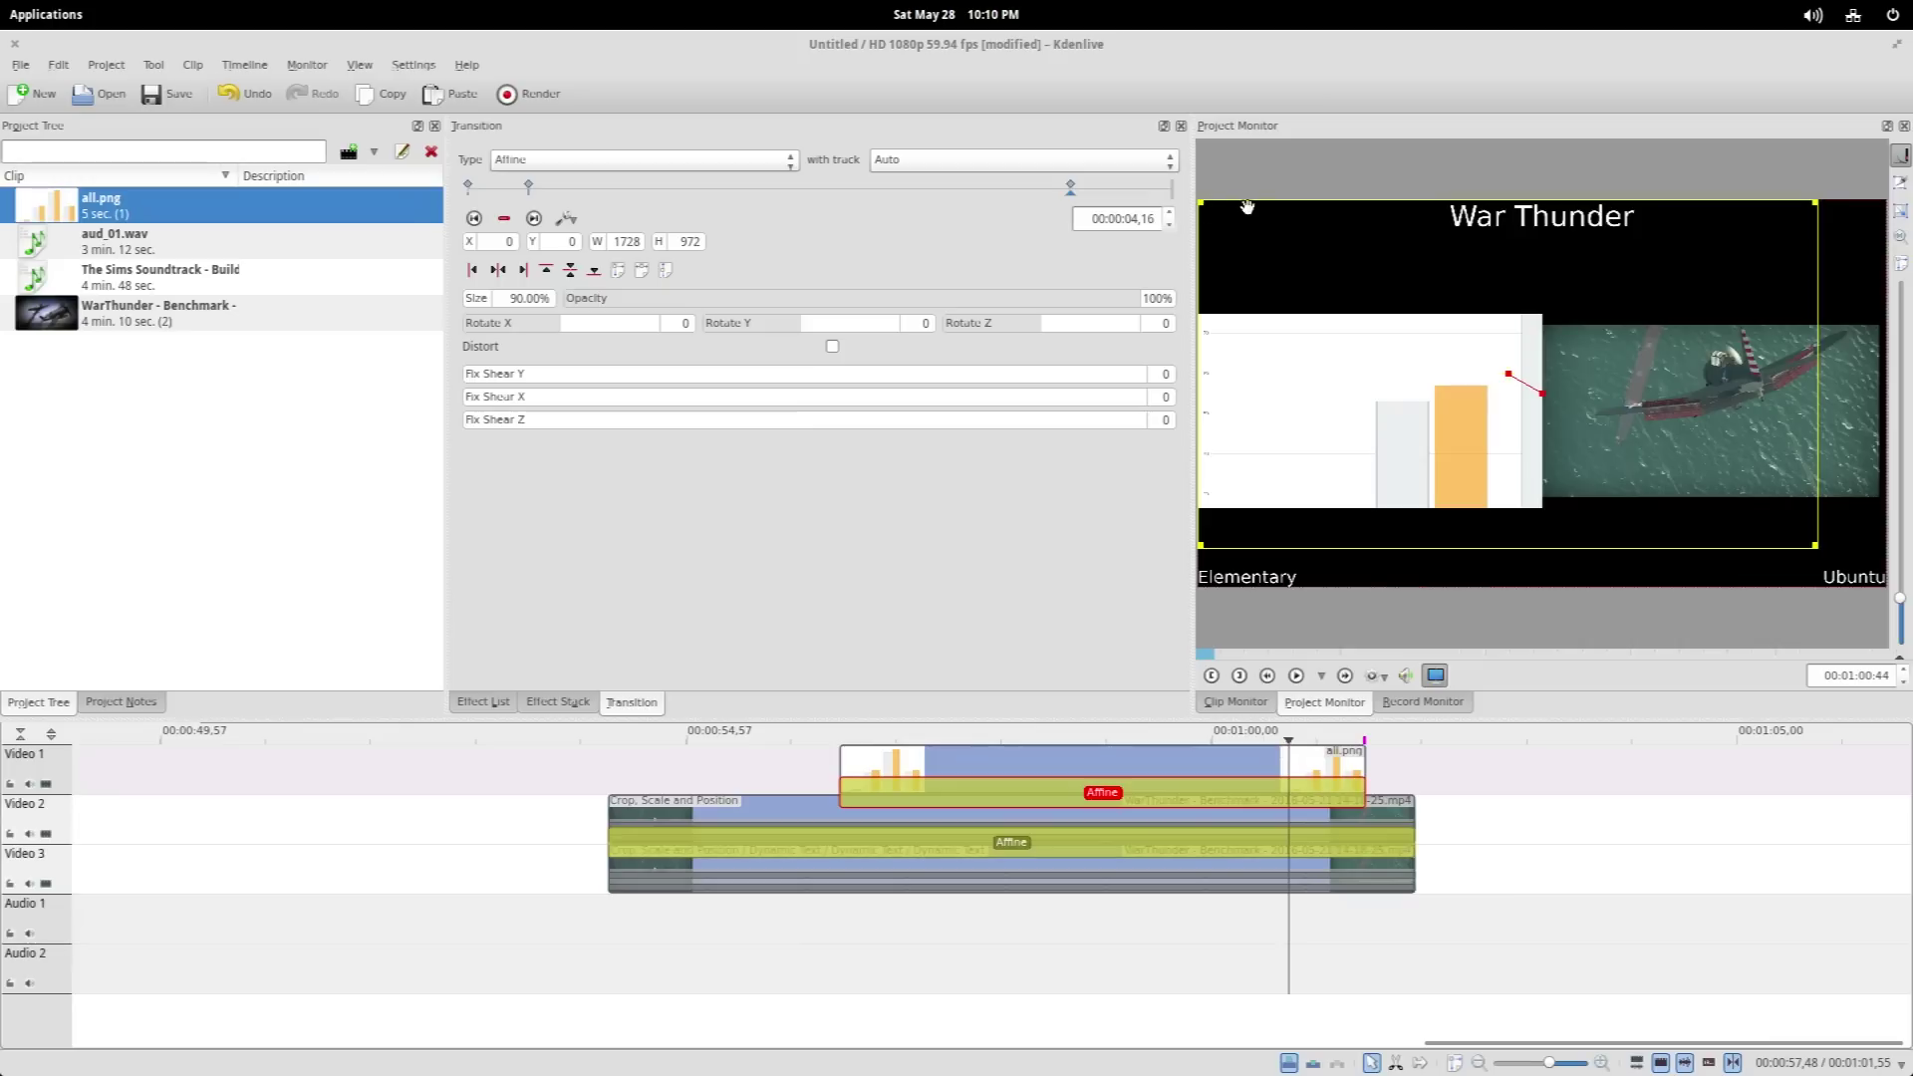
key(Left)
key(End)
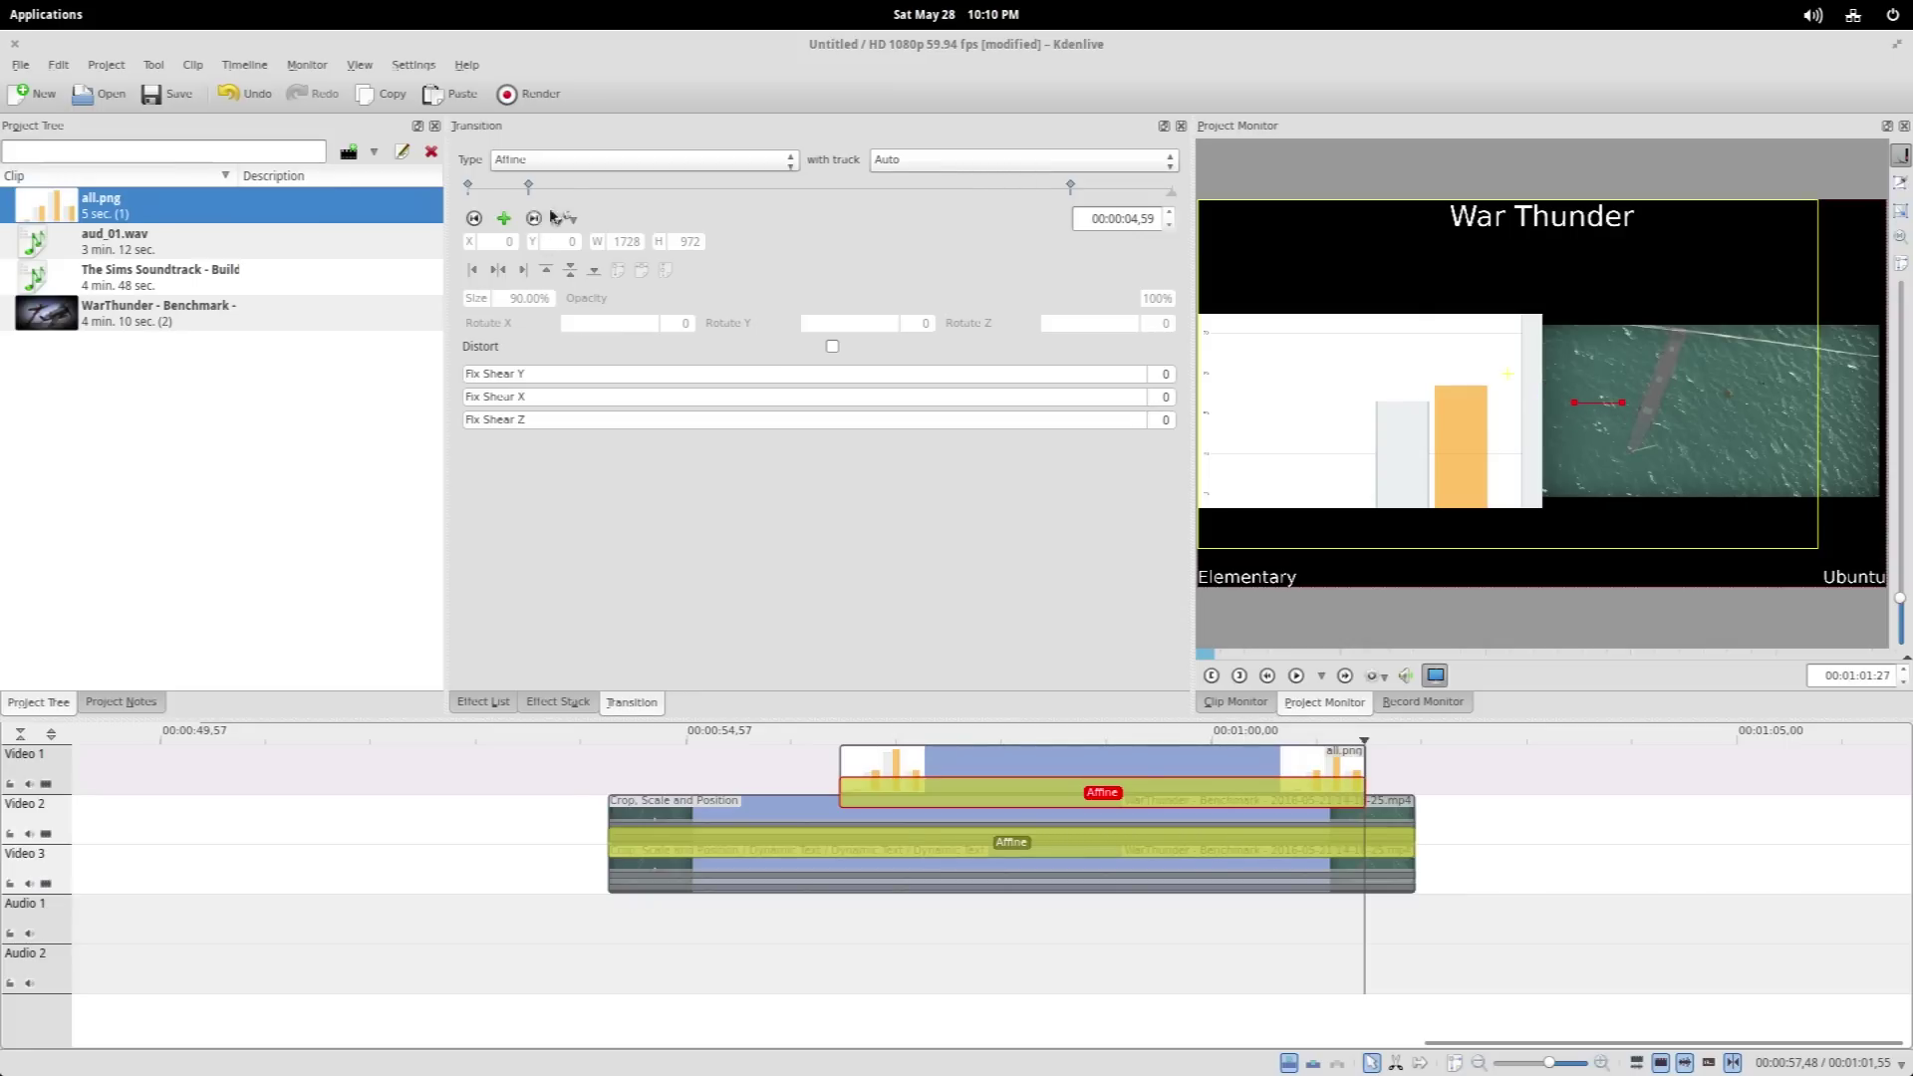
click(503, 218)
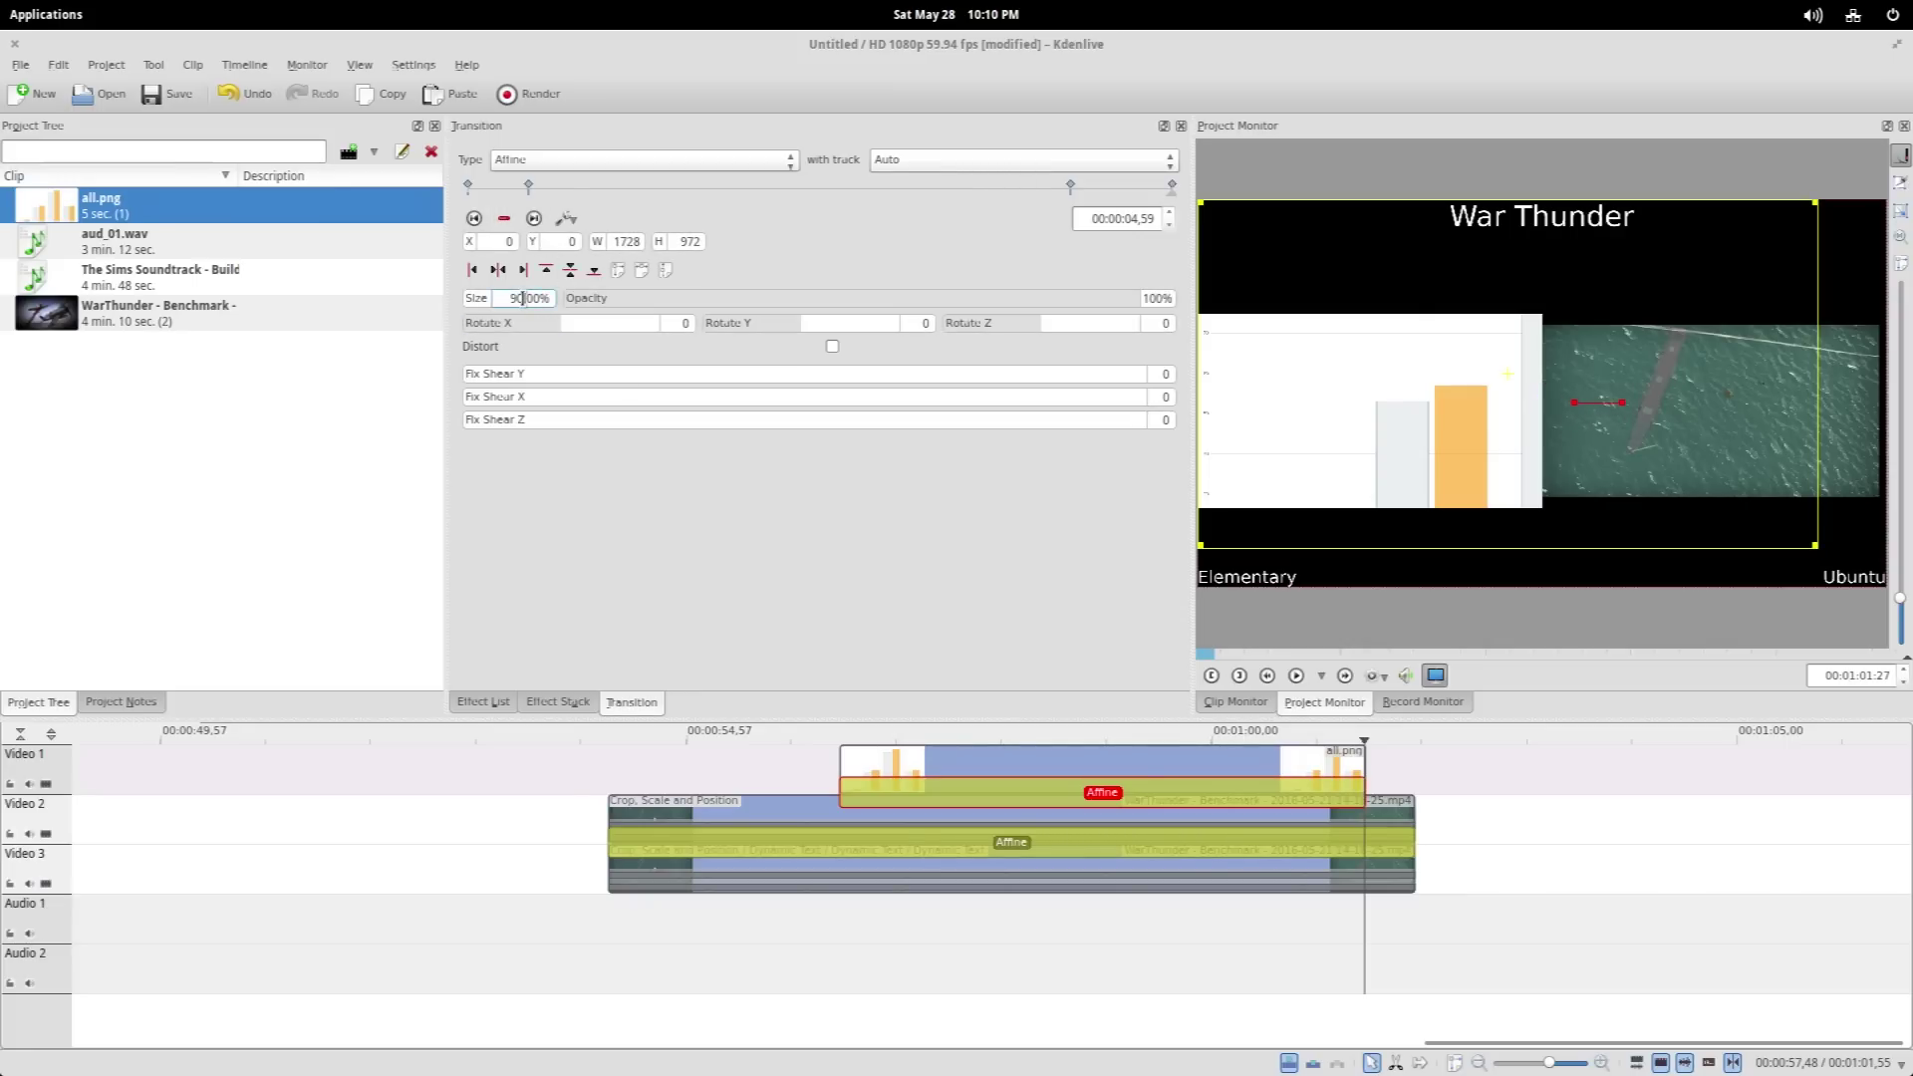
Play back the chart animation and step through the Affine keyframes to check positions
click(1106, 929)
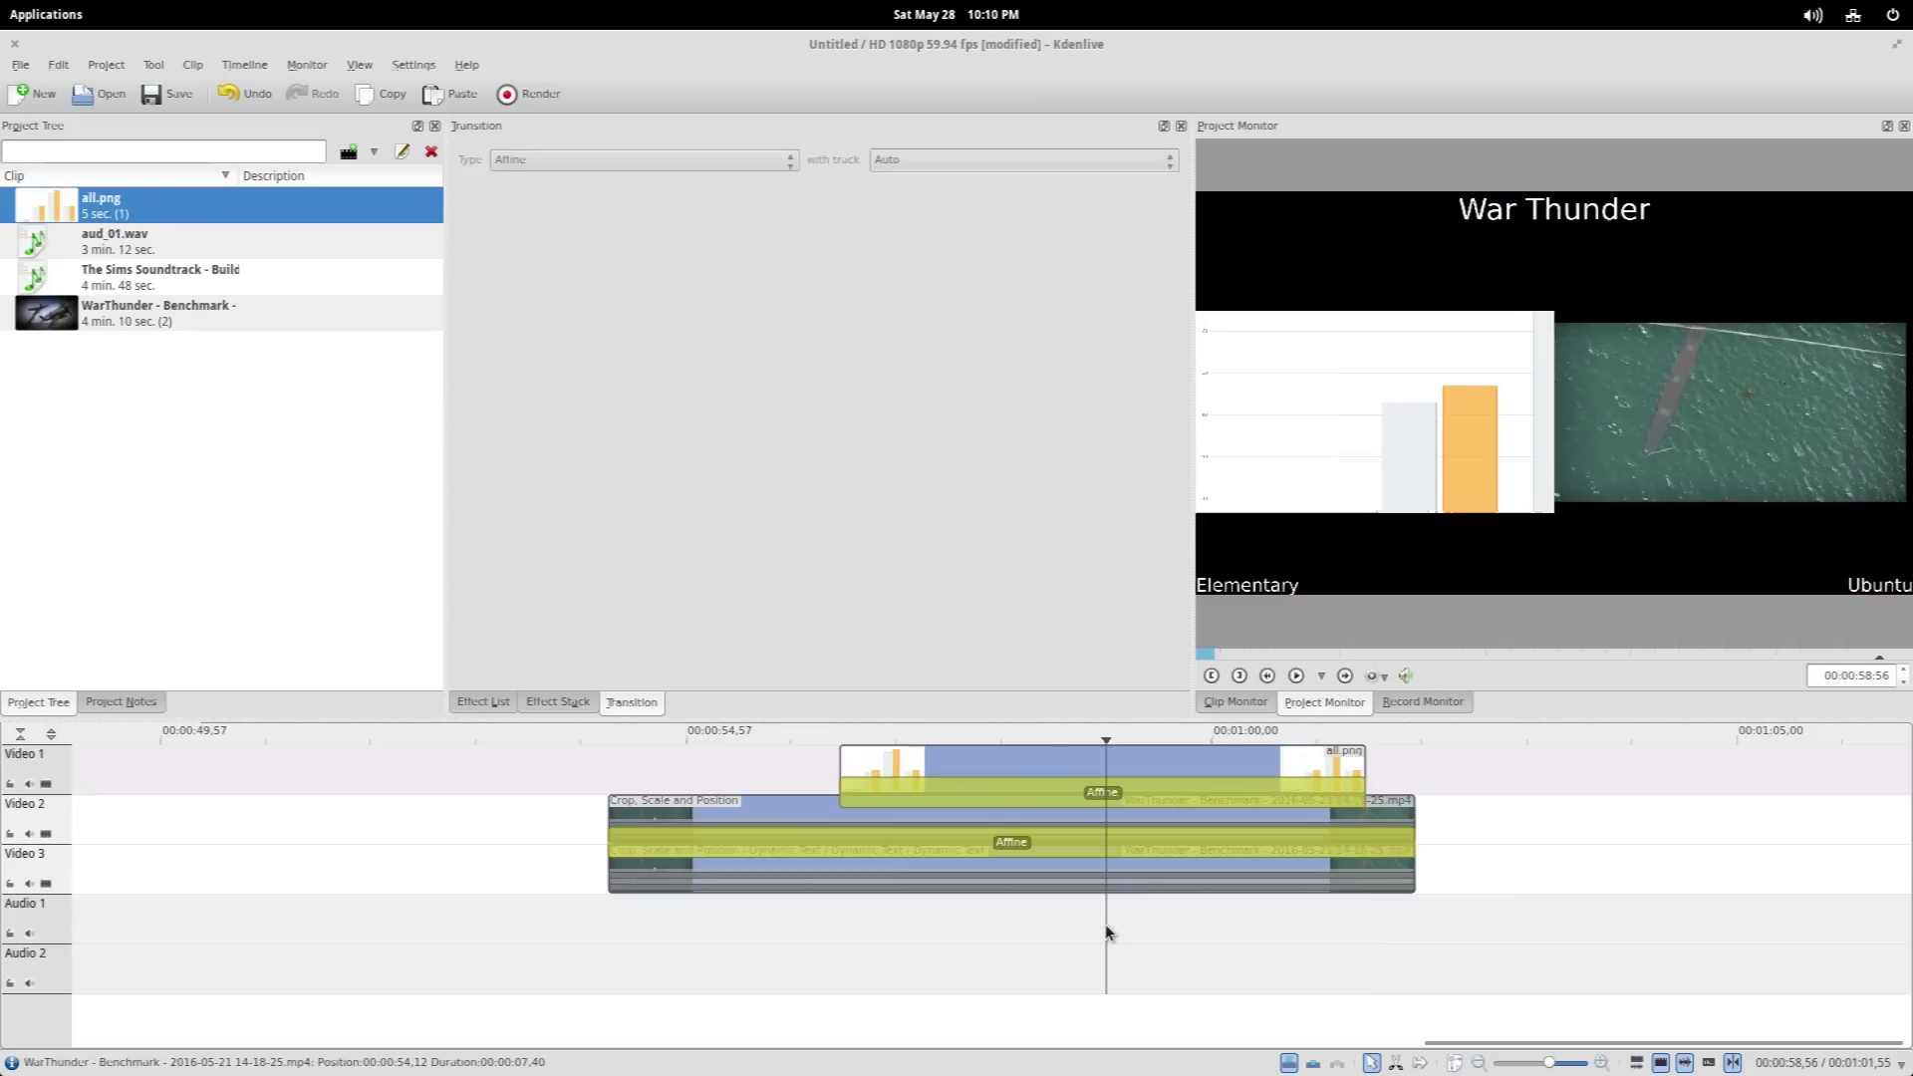
key(space)
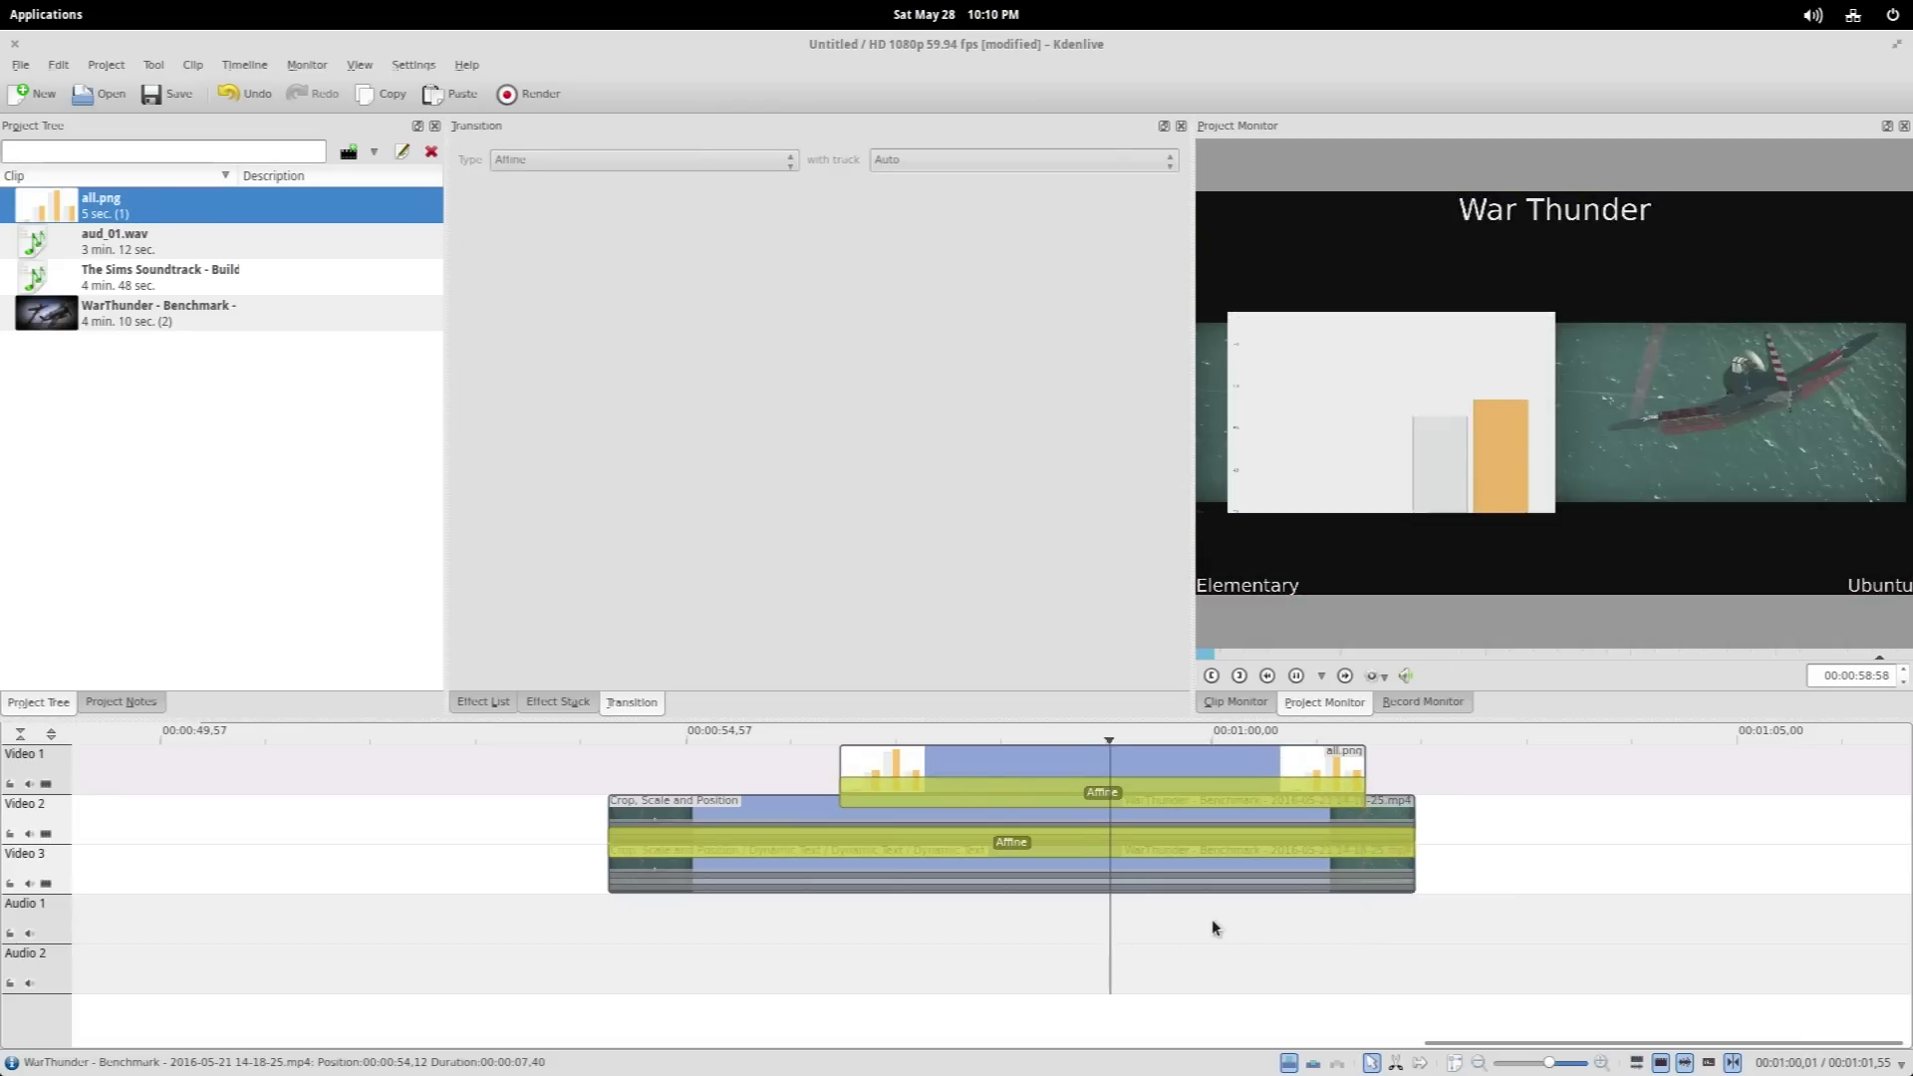
click(1377, 453)
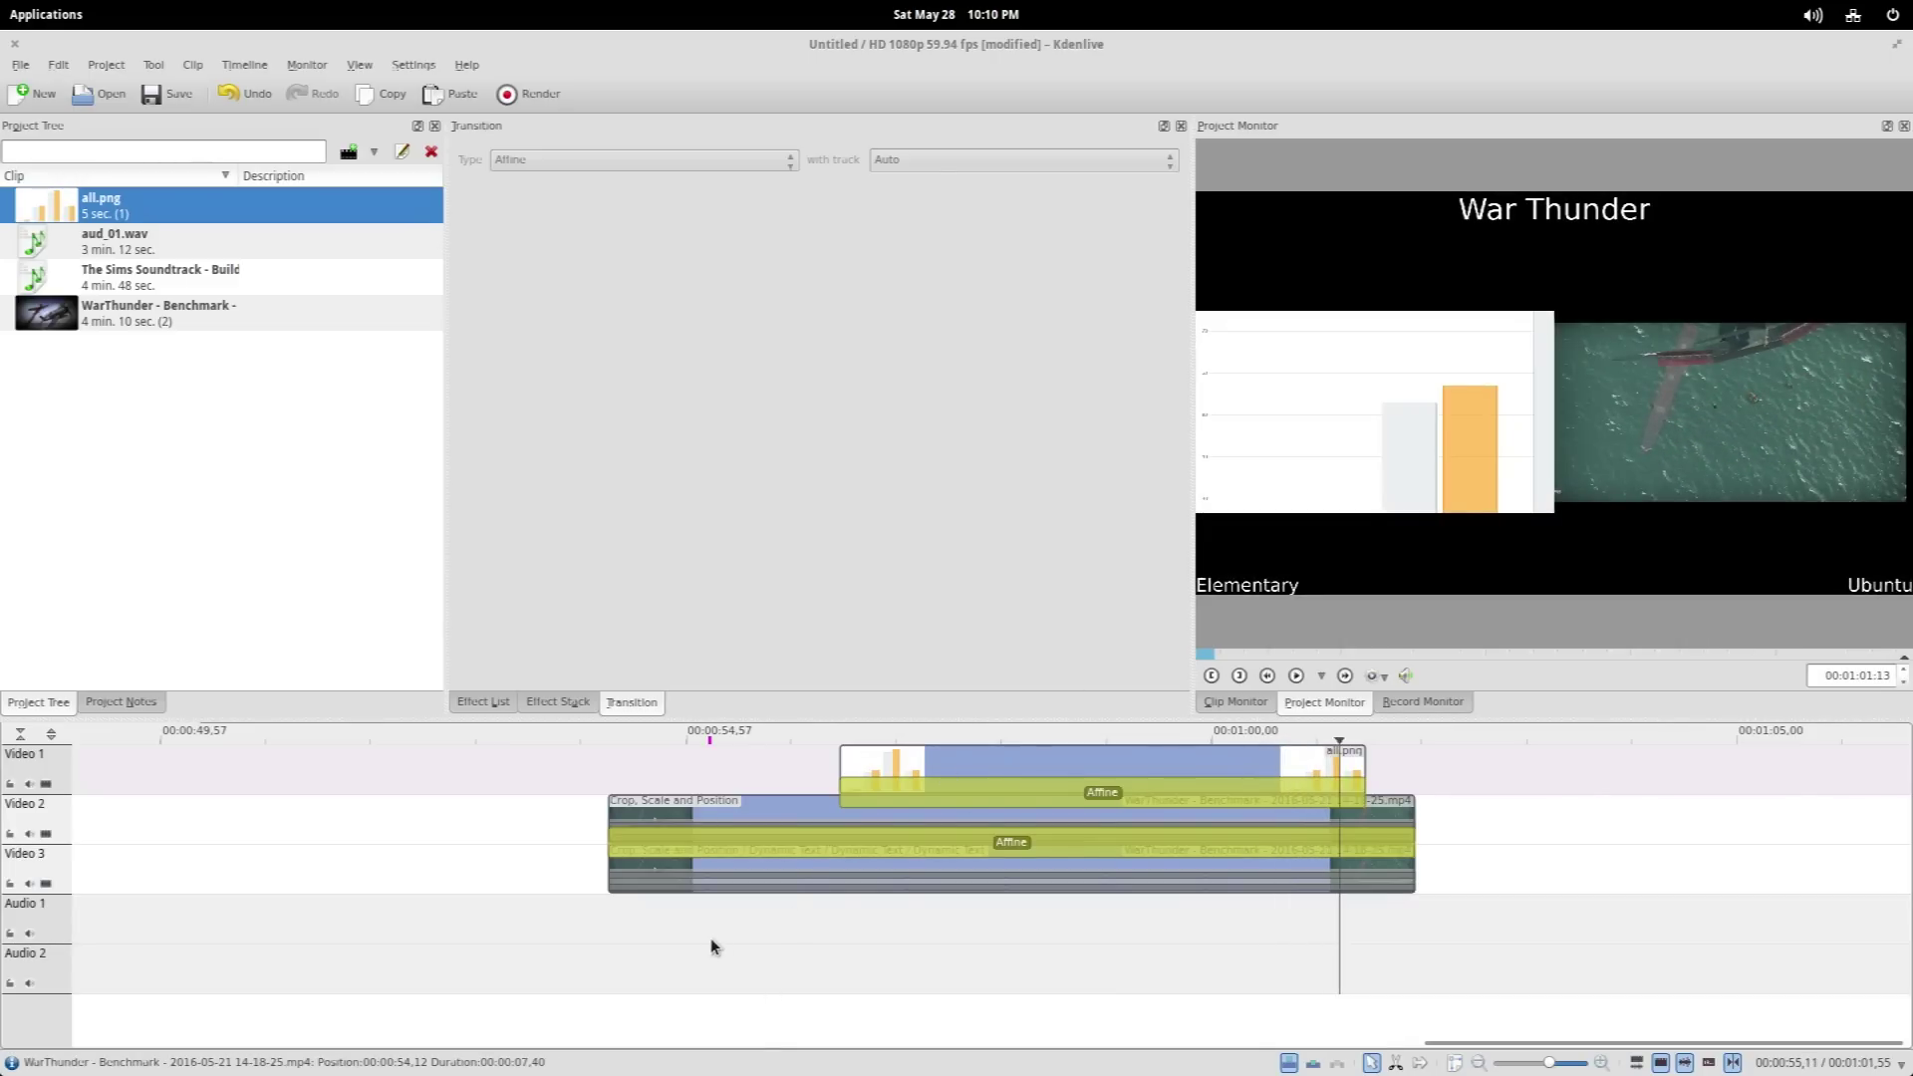
click(711, 940)
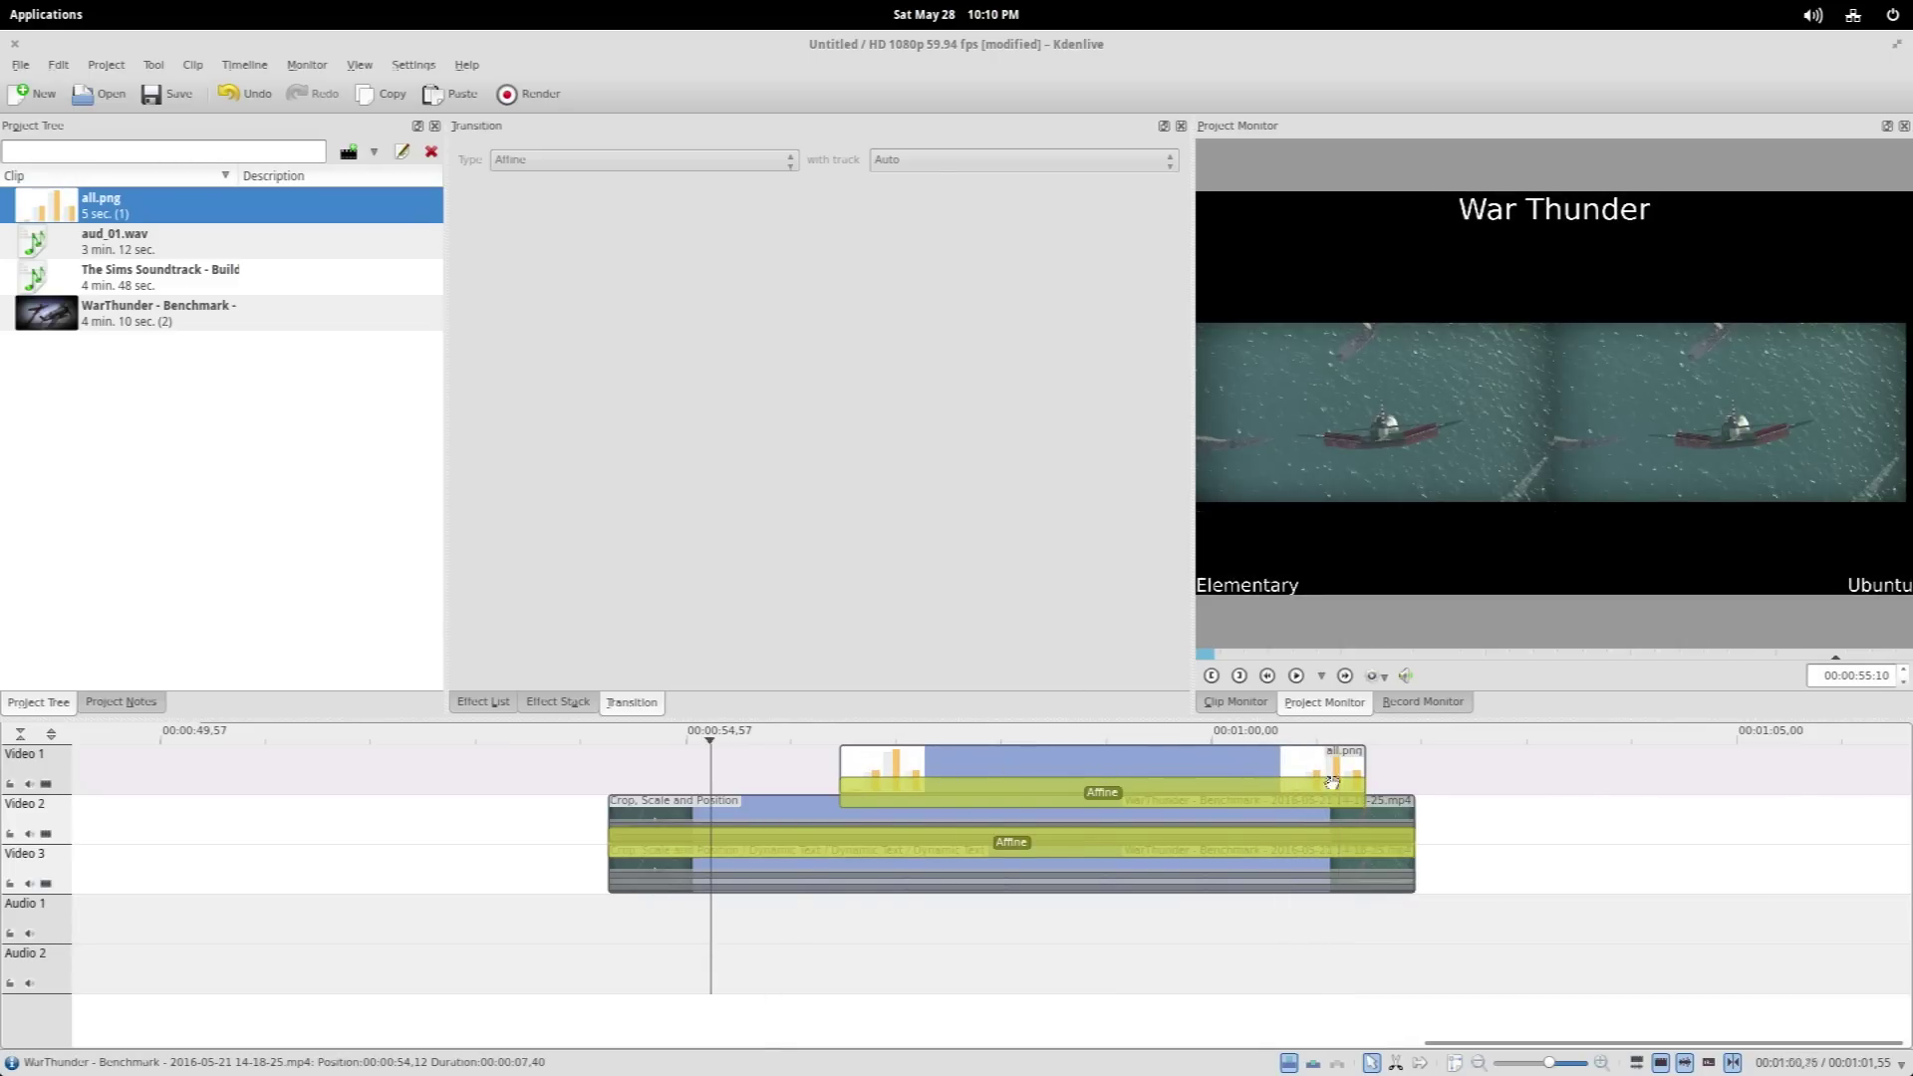
click(1093, 783)
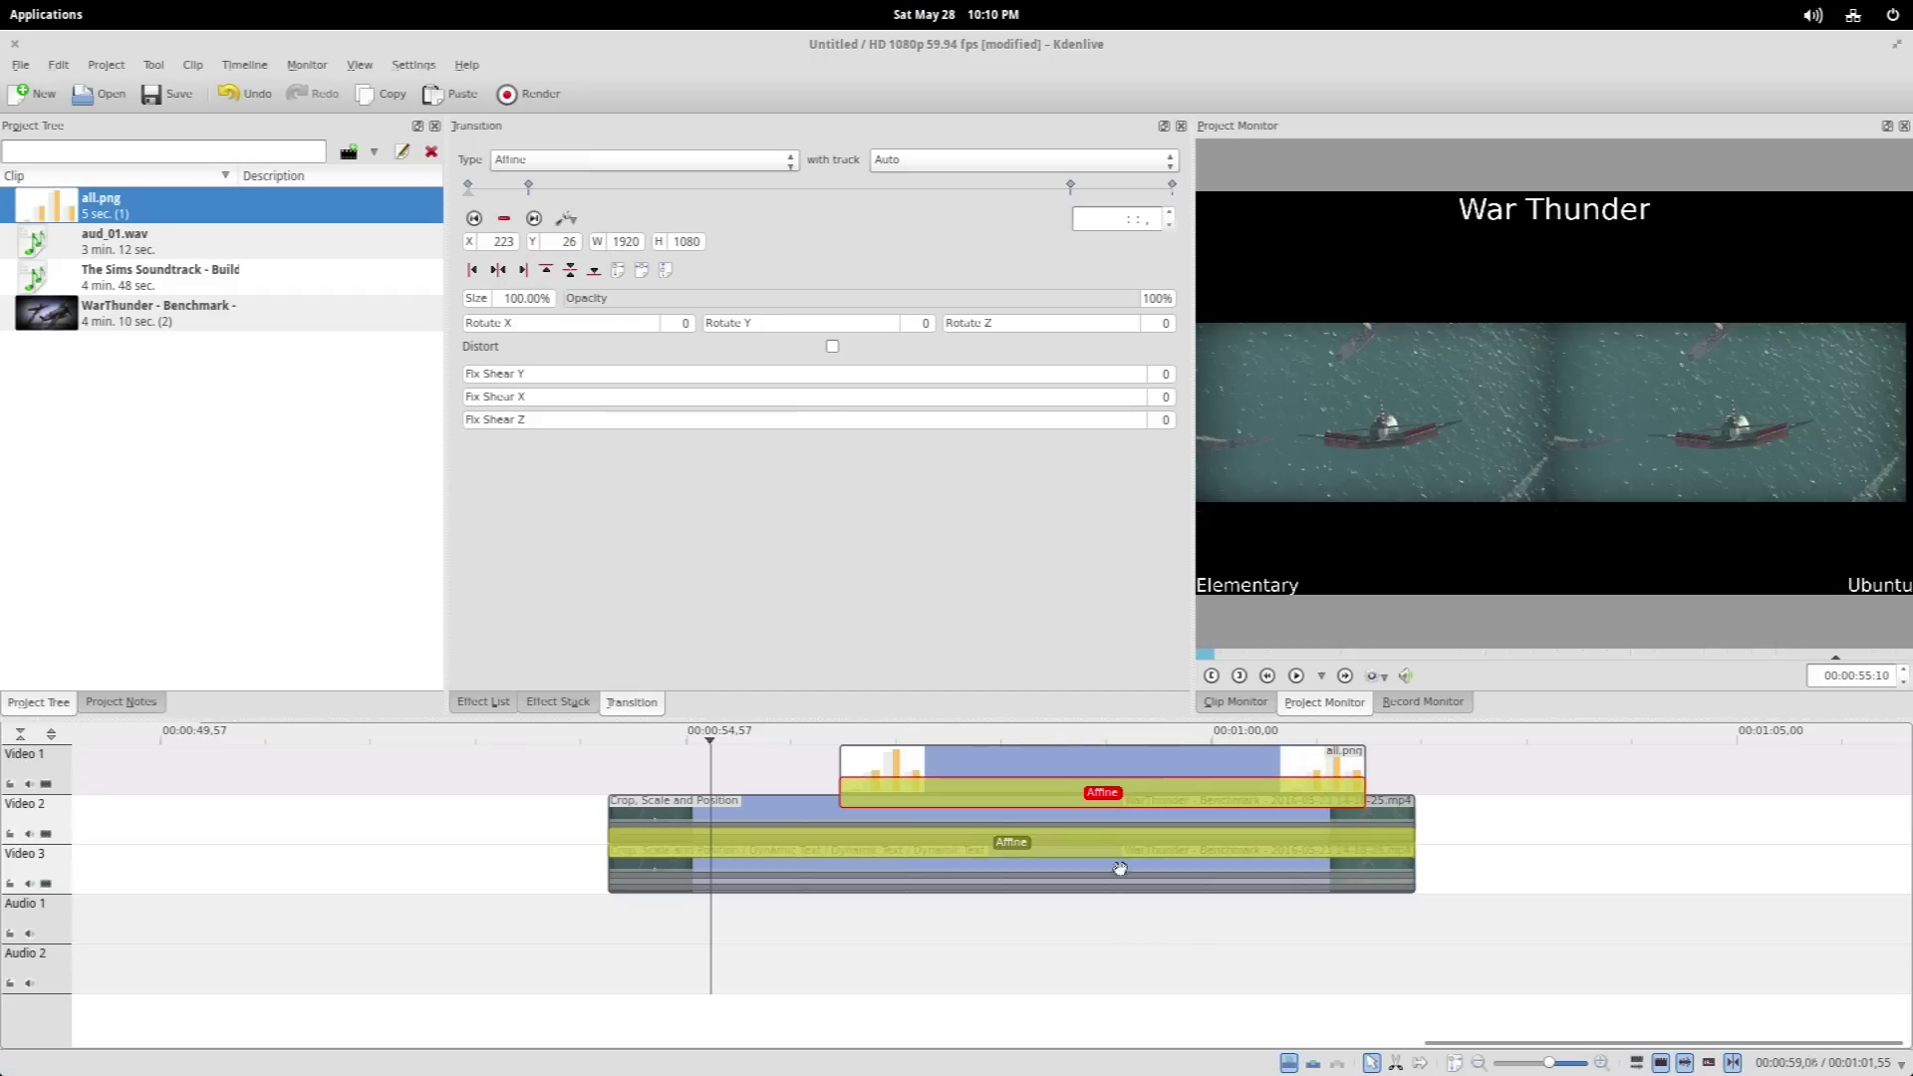
click(1176, 939)
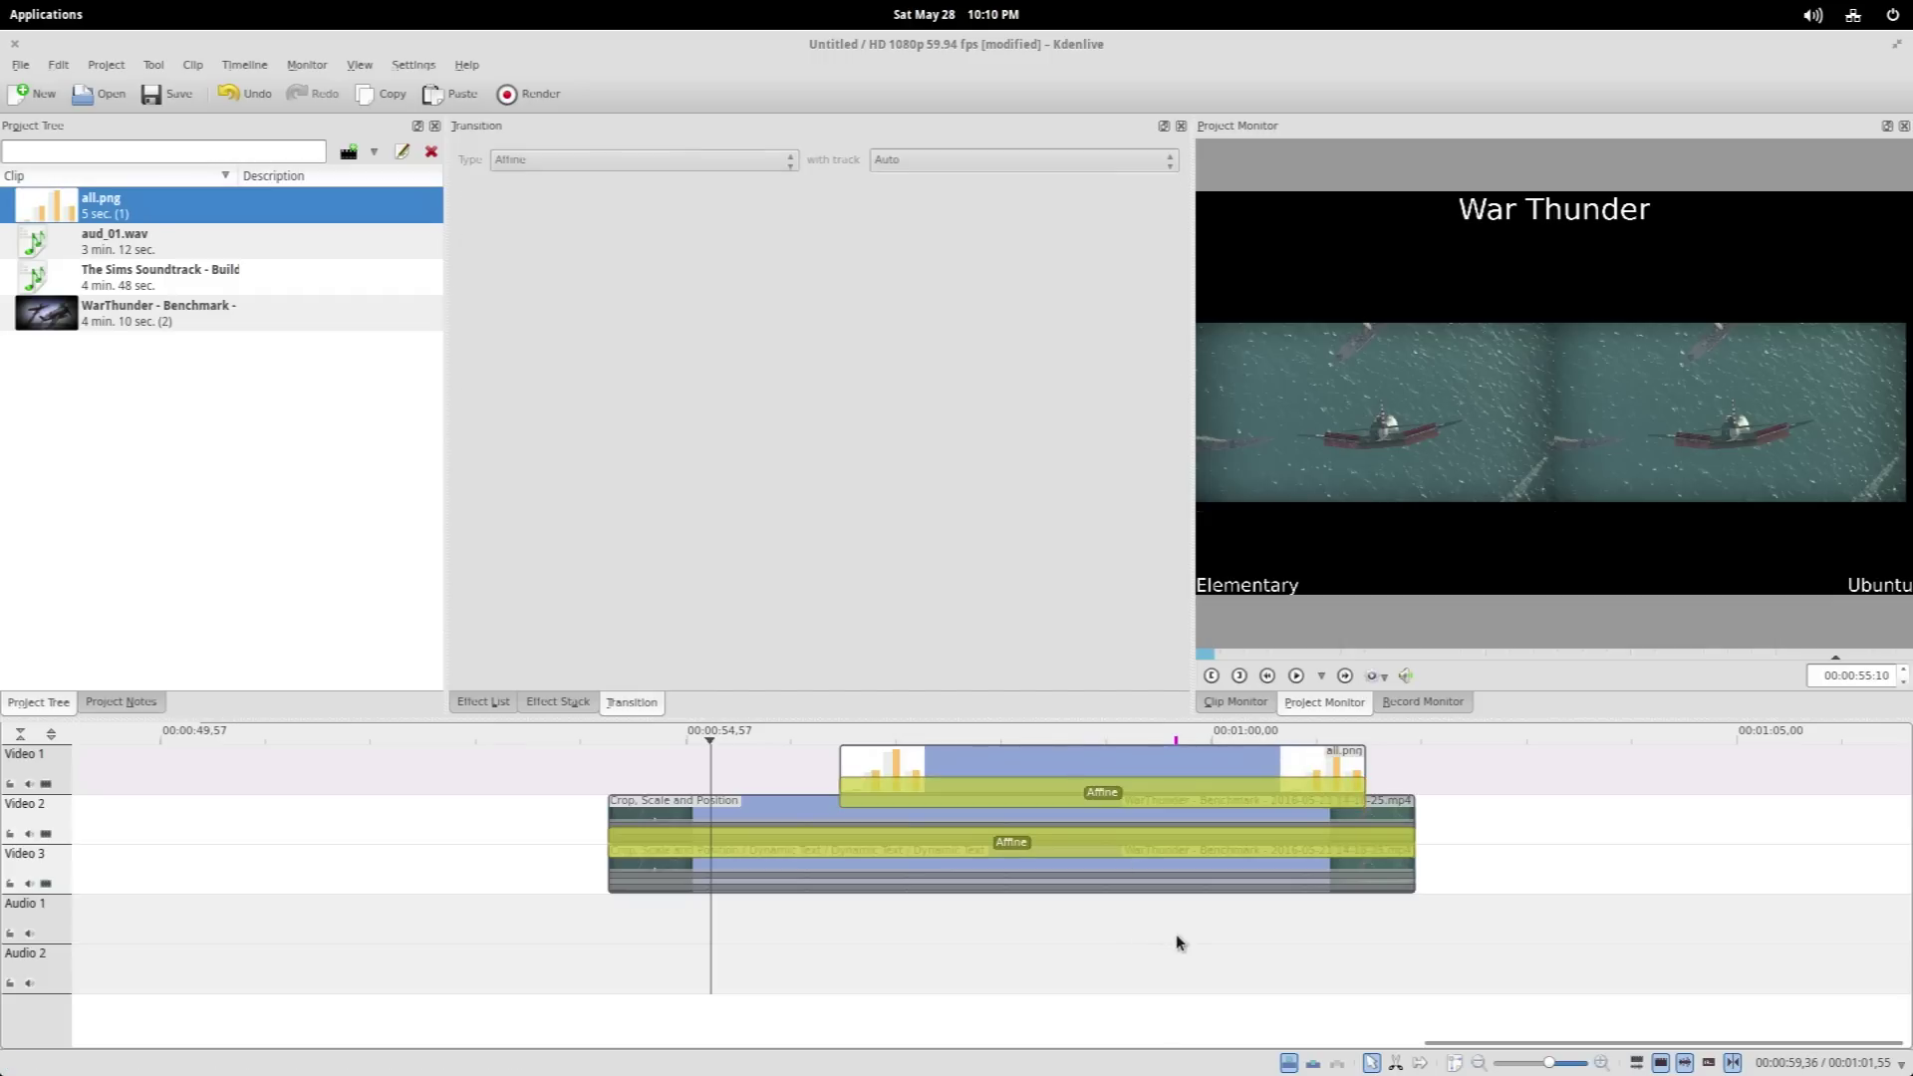
click(1186, 791)
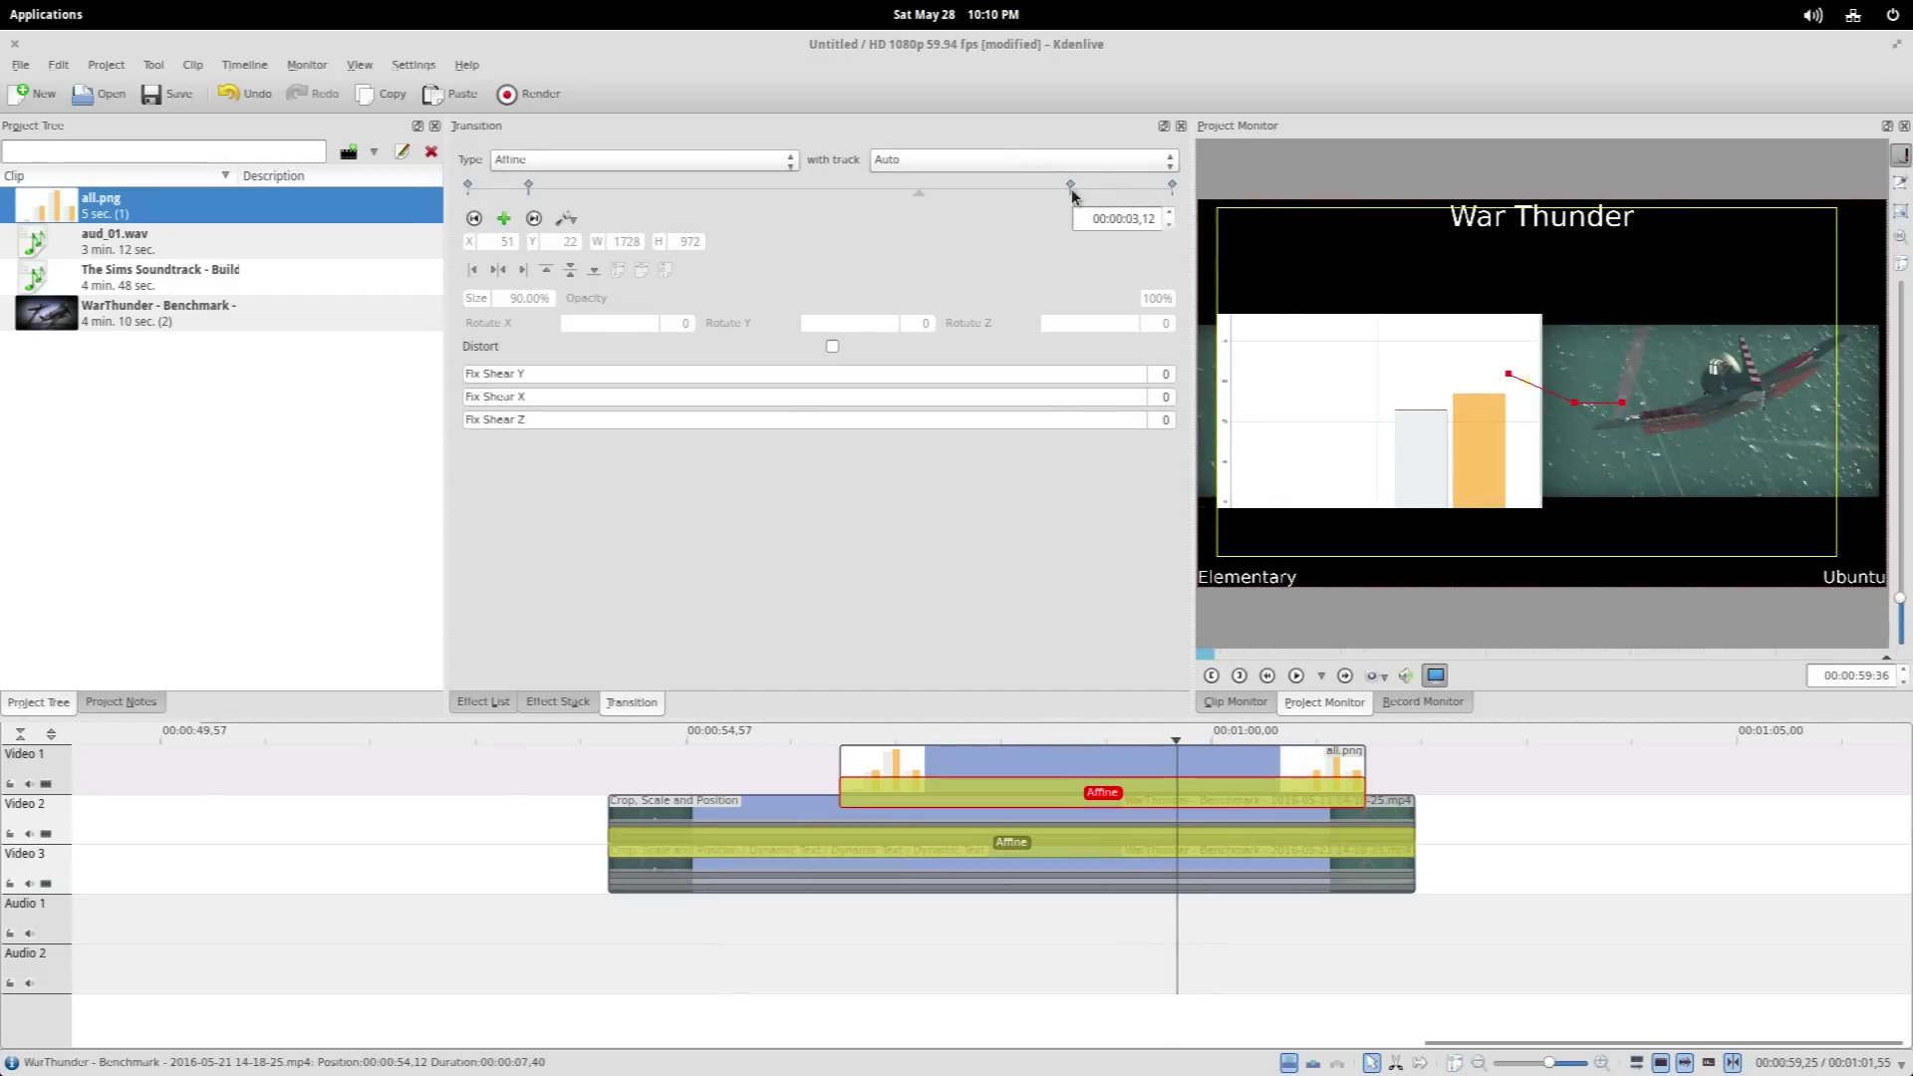
click(535, 219)
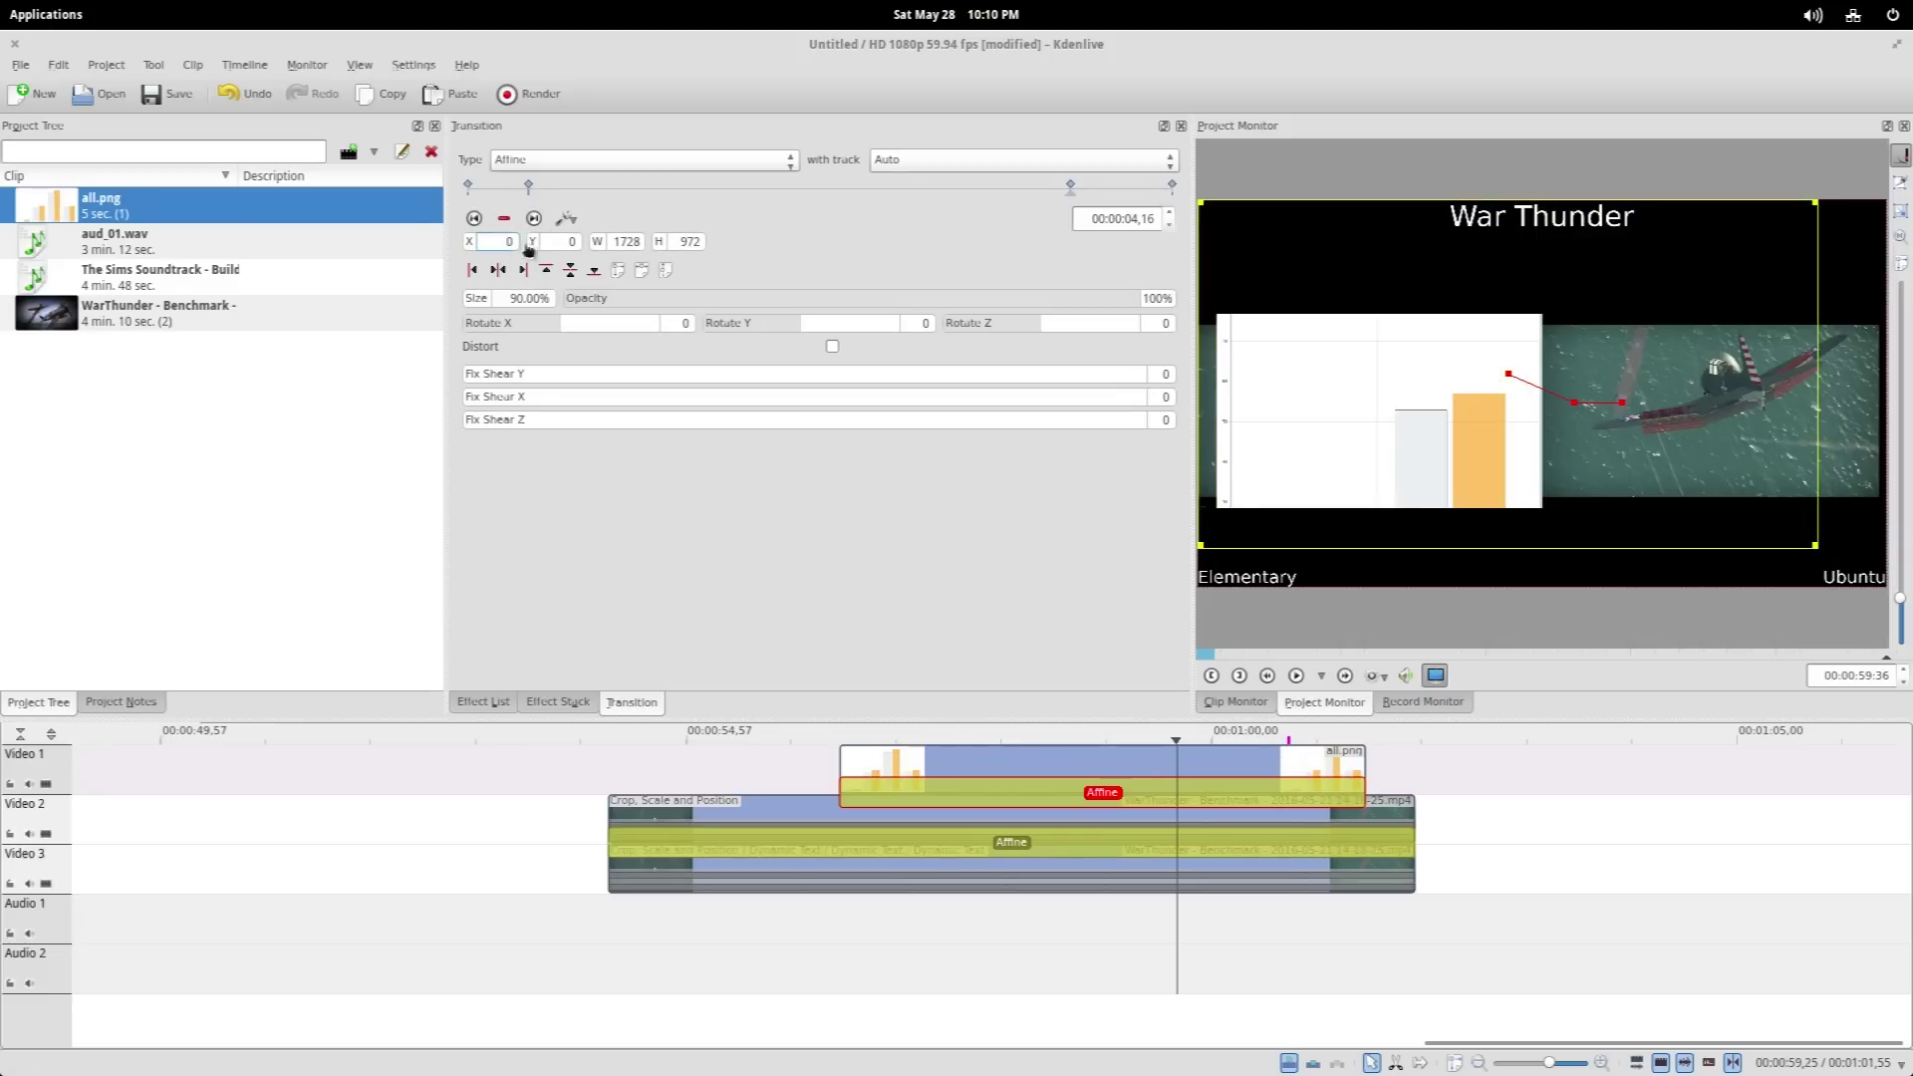
click(475, 219)
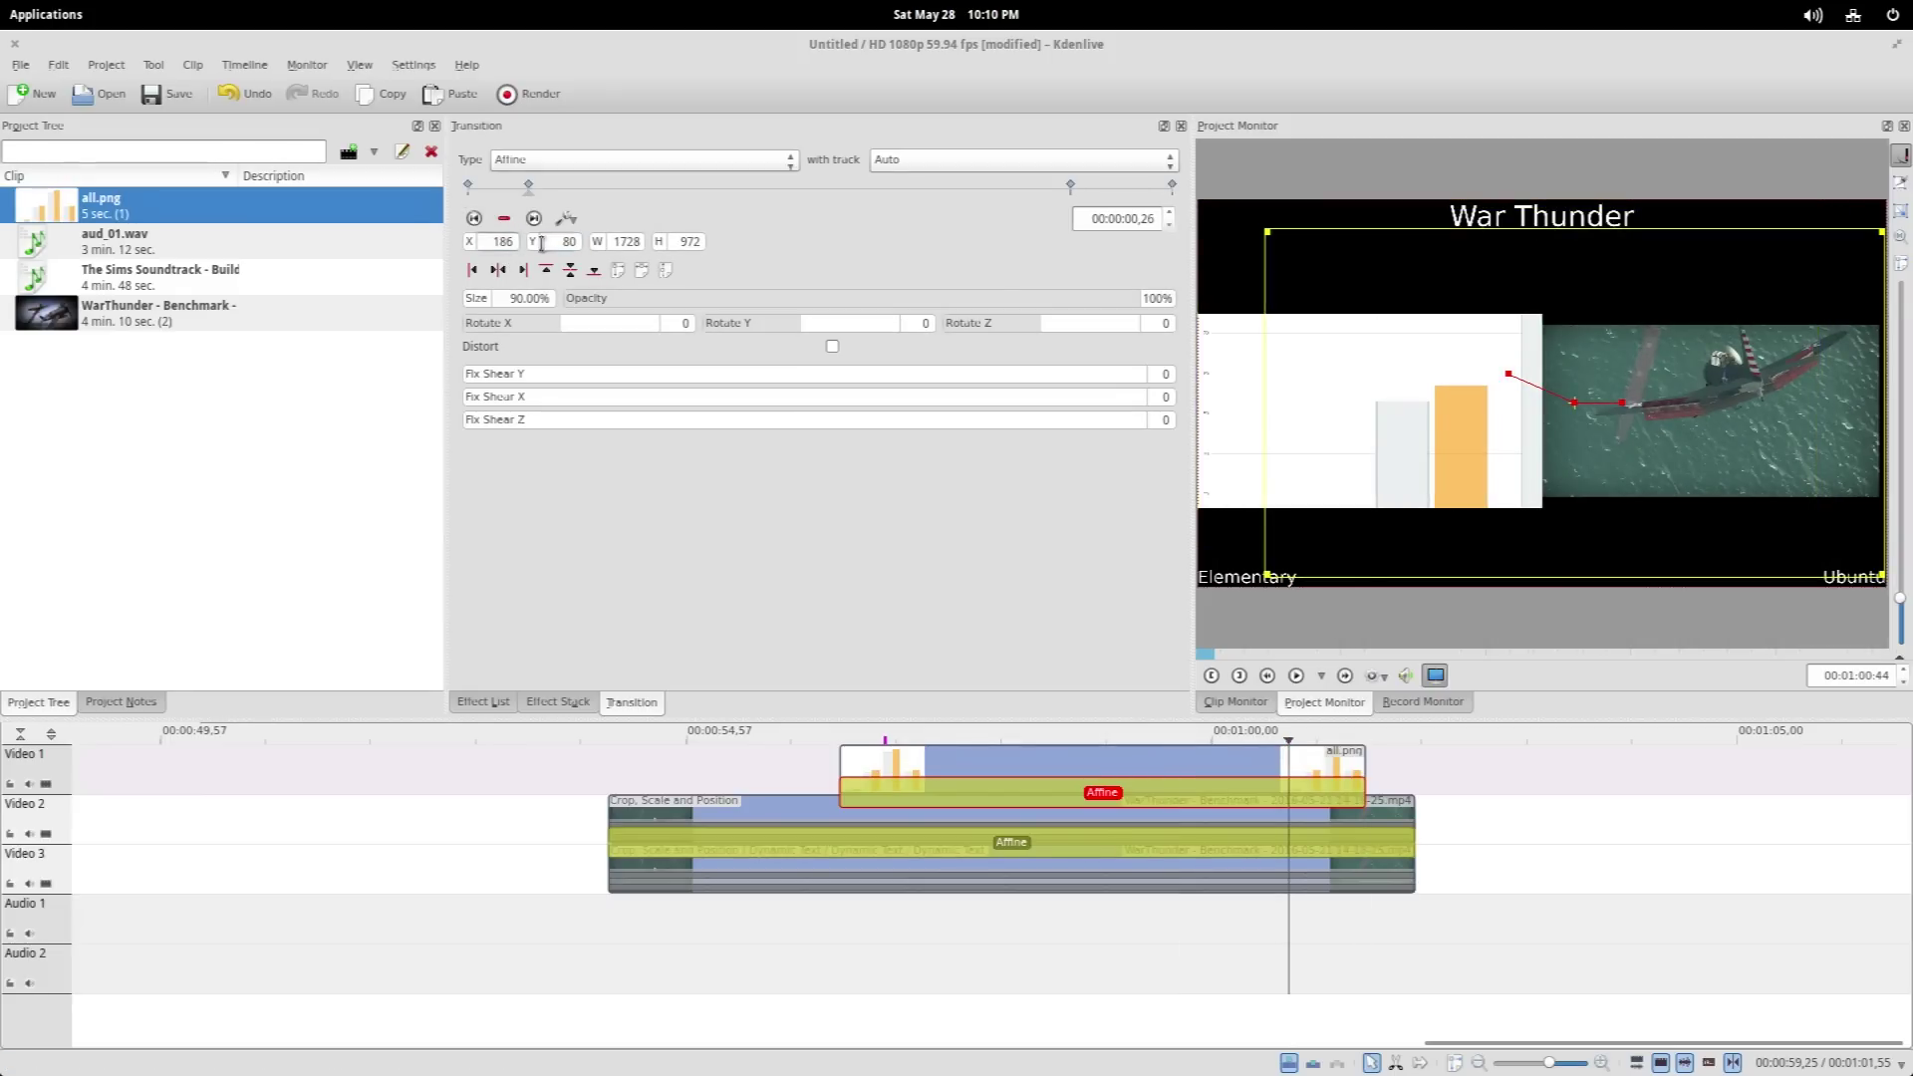
click(474, 218)
click(618, 934)
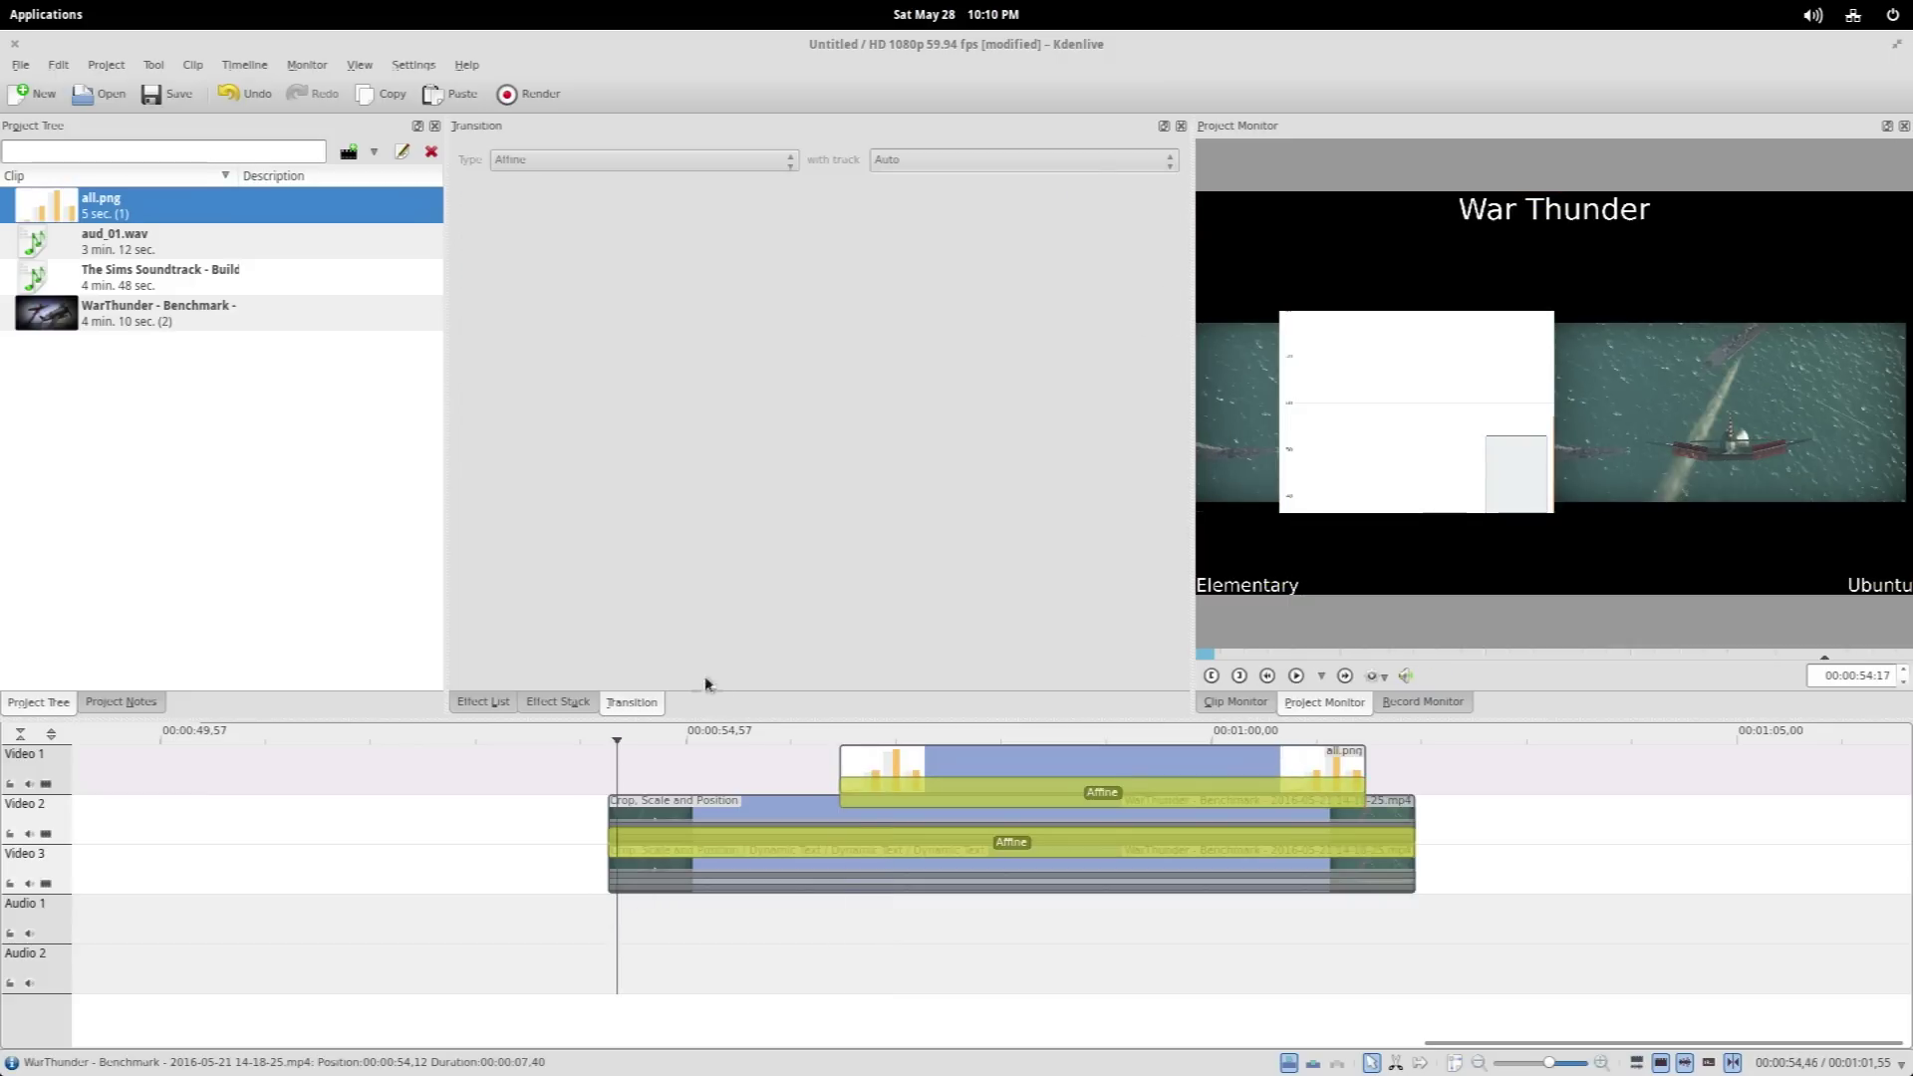
click(572, 702)
Select the Video 3 War Thunder clip and search the Effect List for 'fade'
click(481, 709)
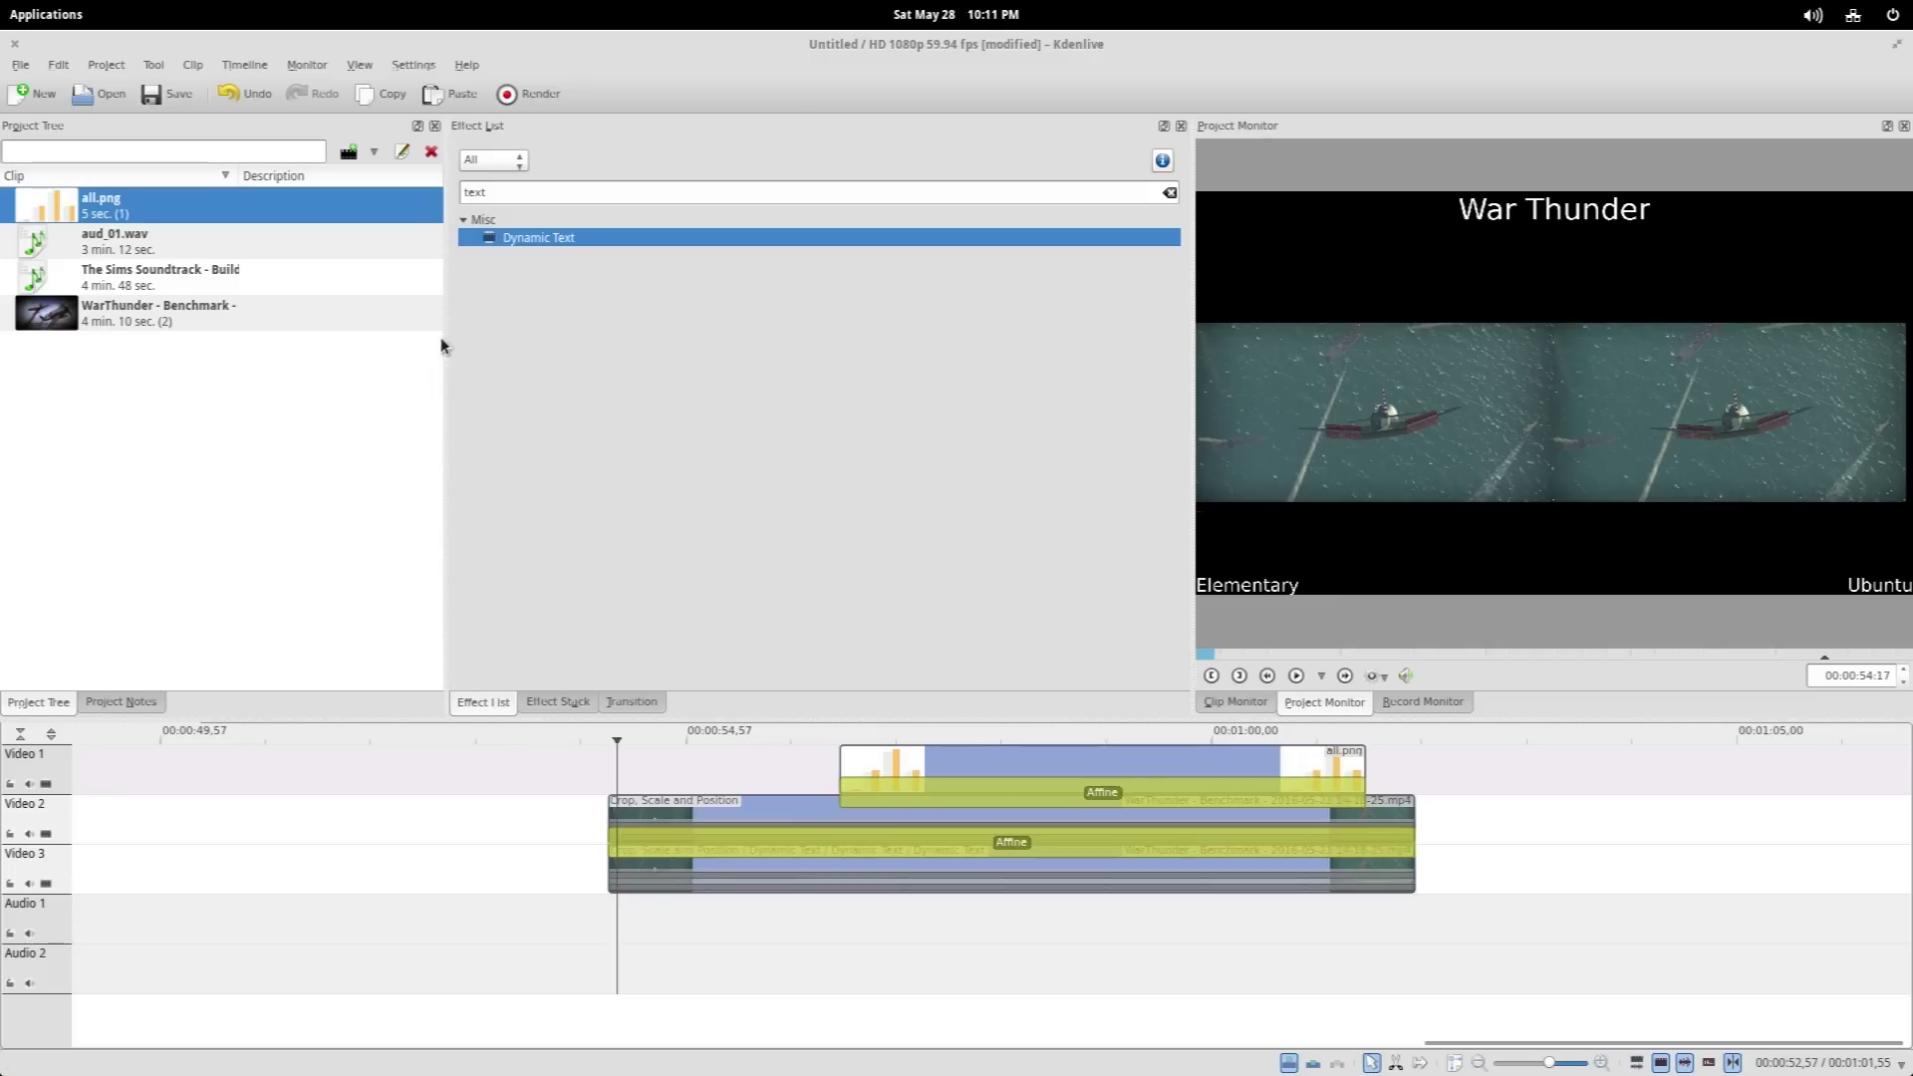
click(604, 924)
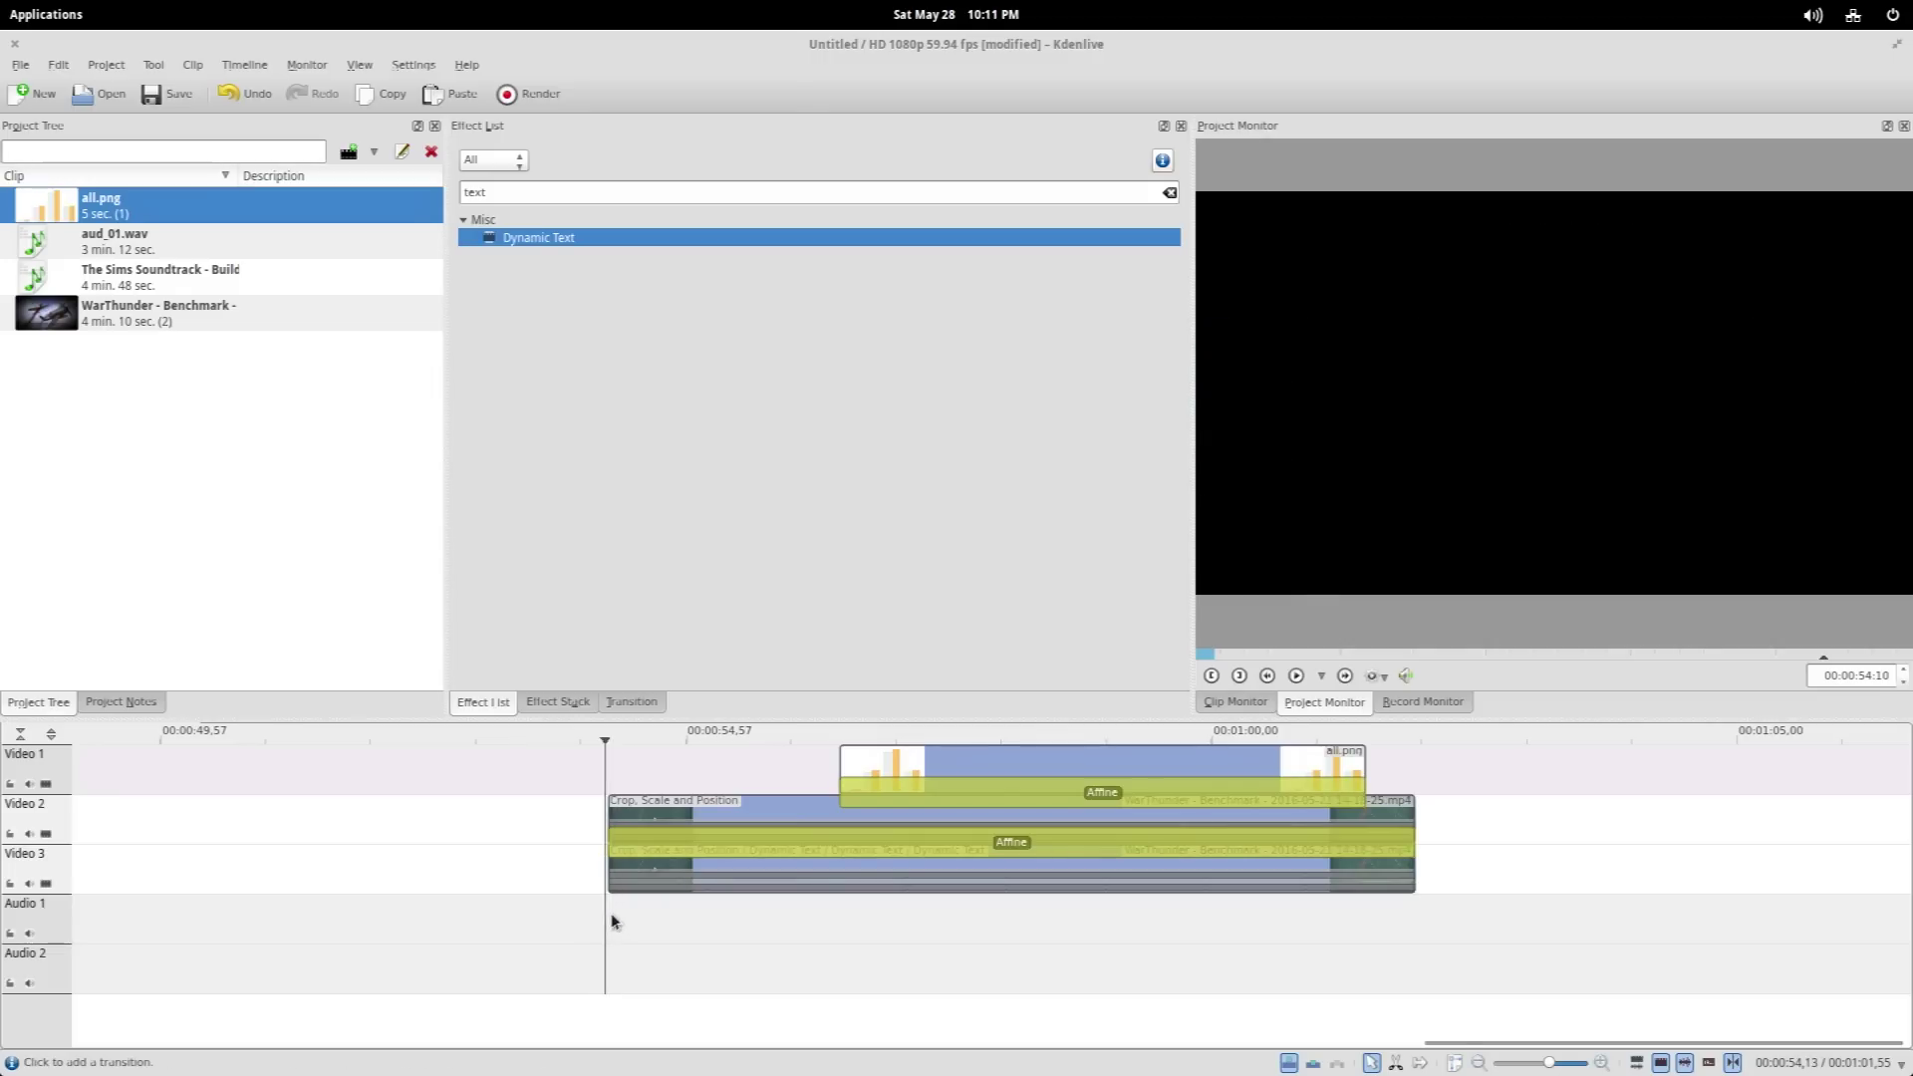
click(619, 912)
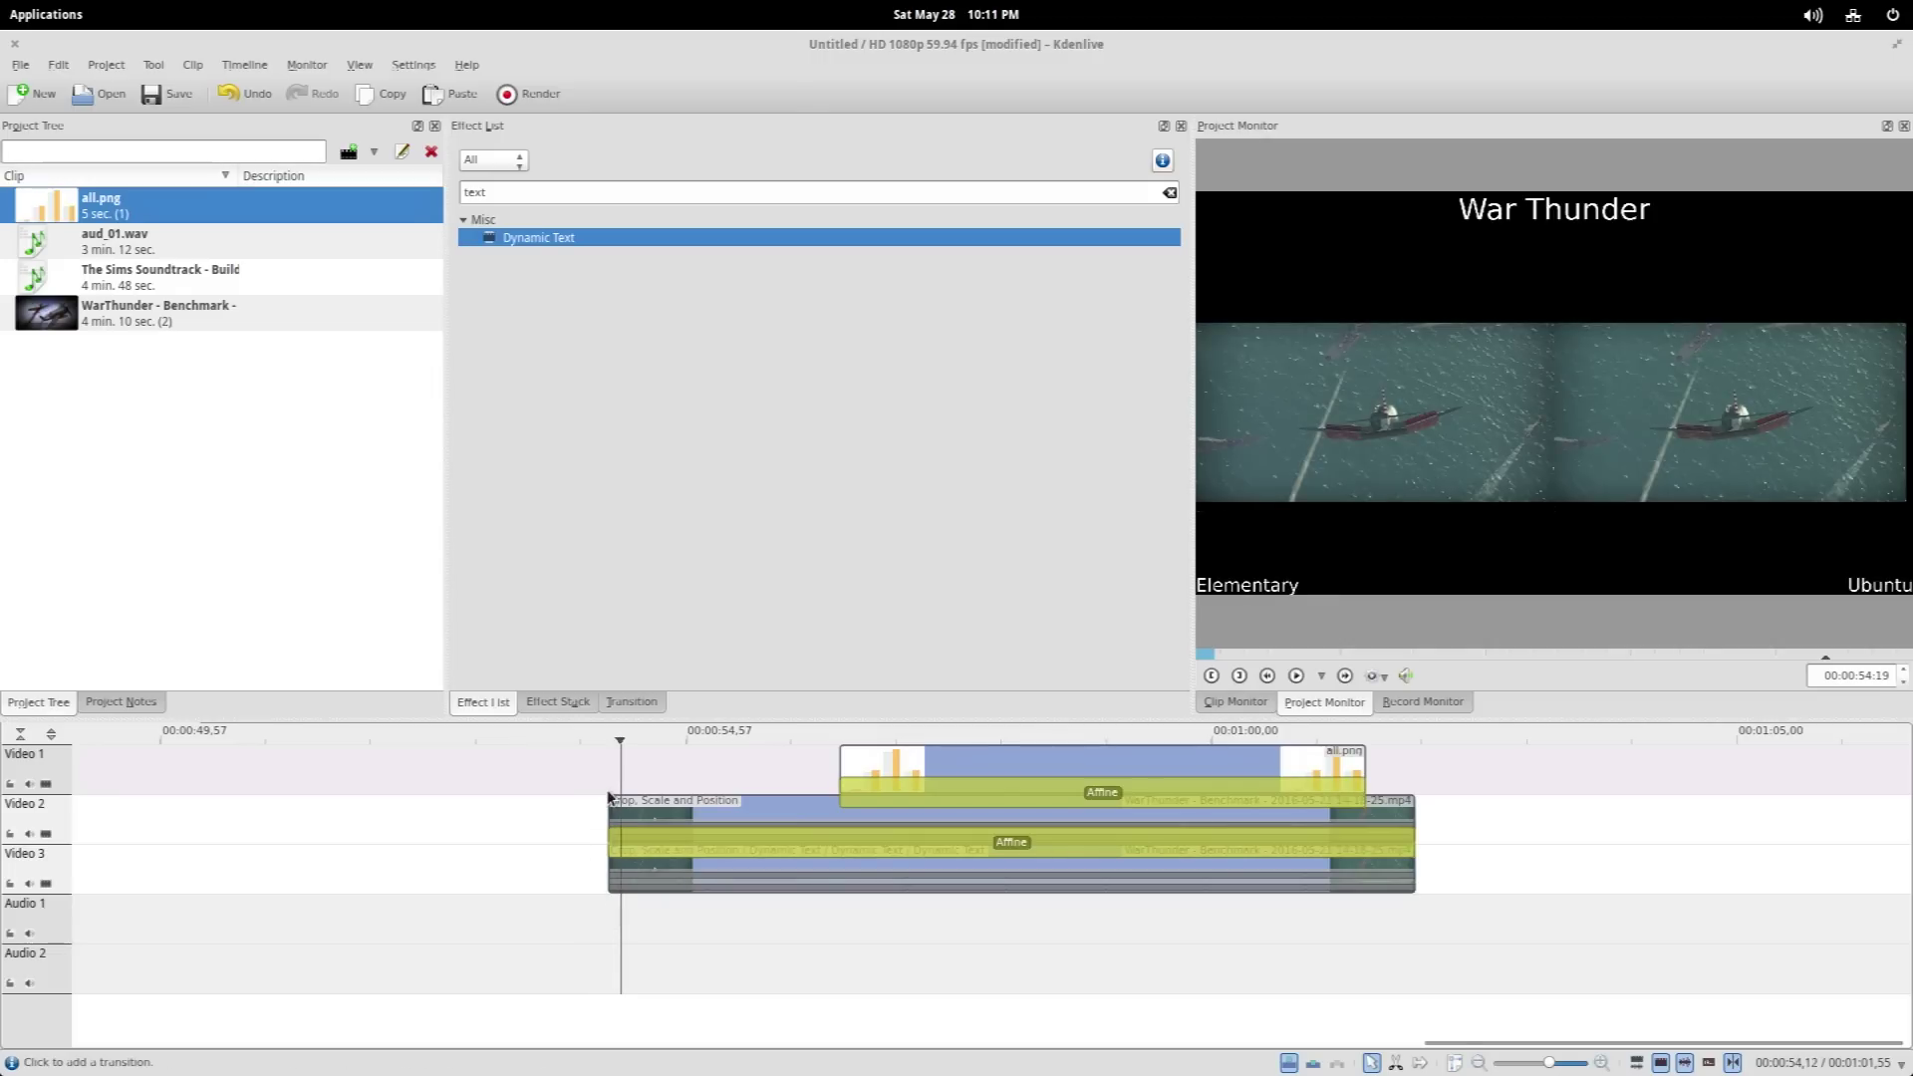
click(639, 877)
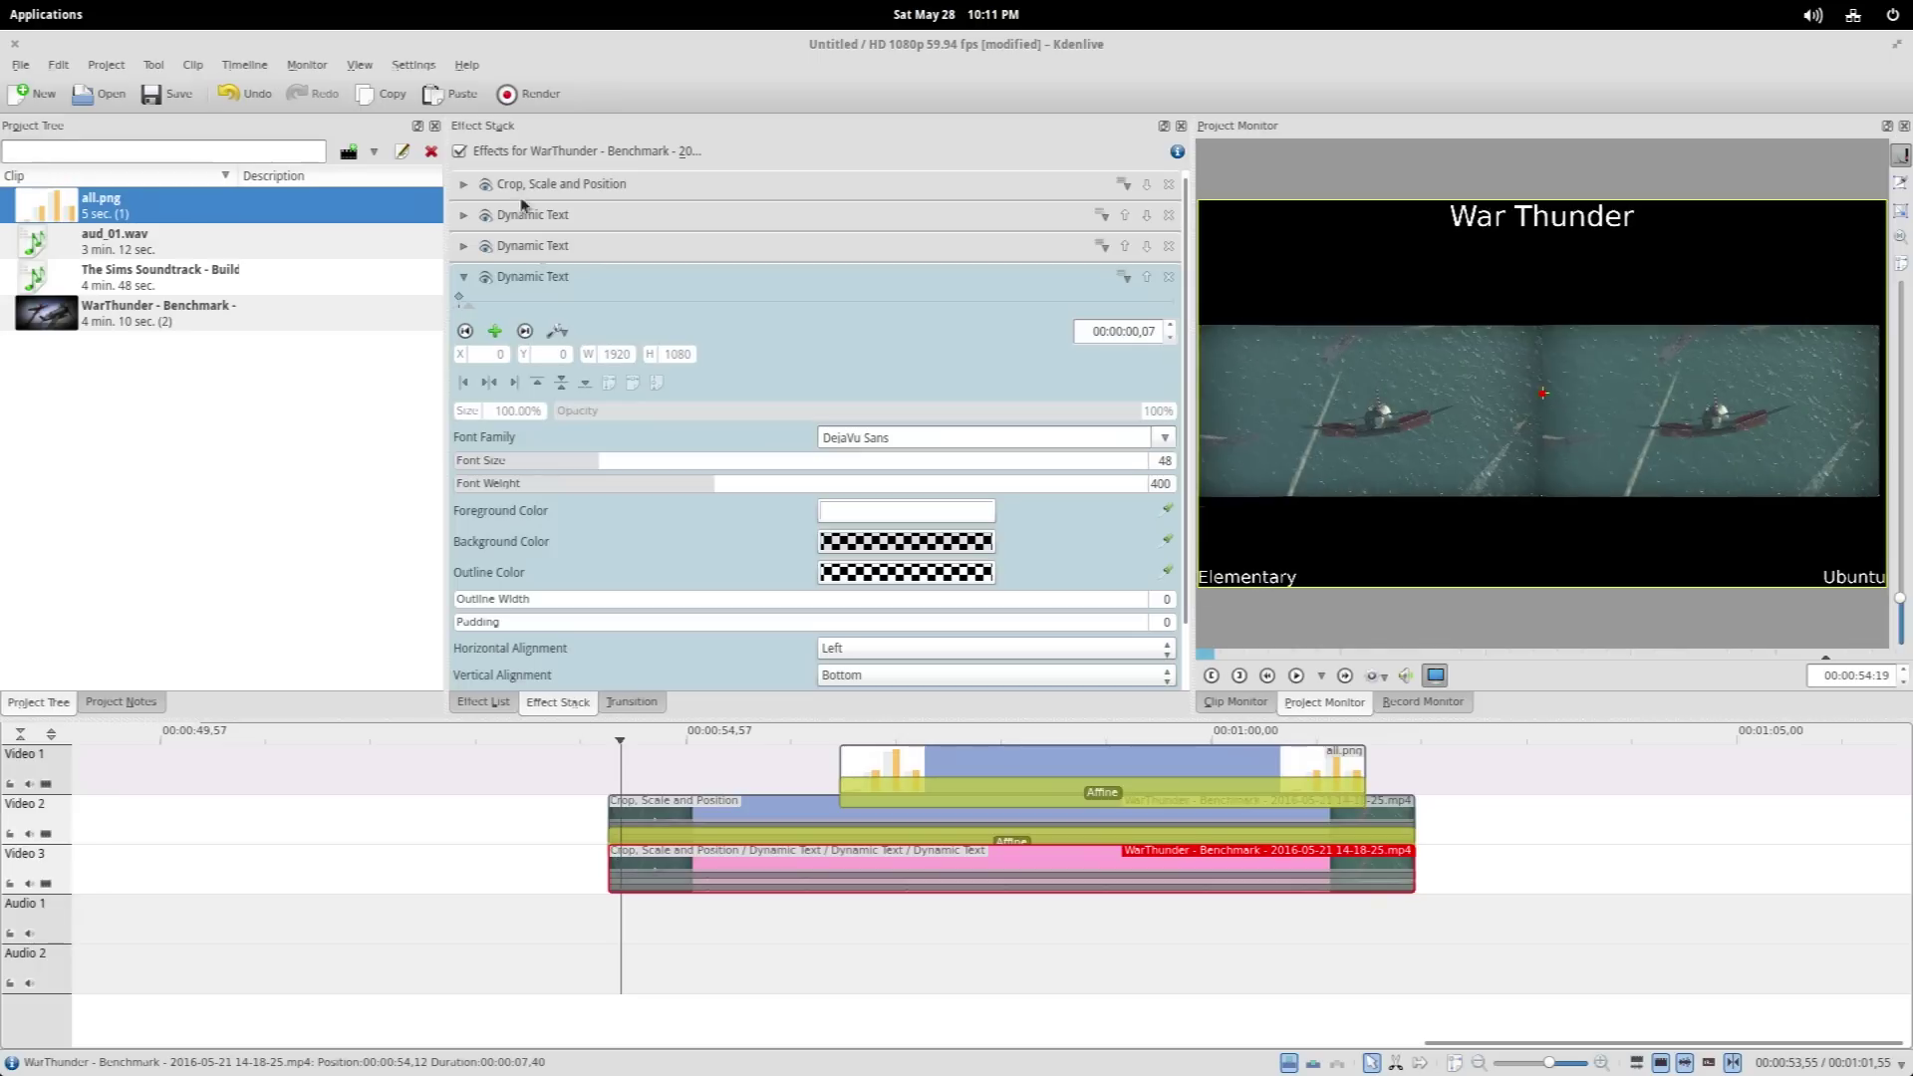
click(463, 276)
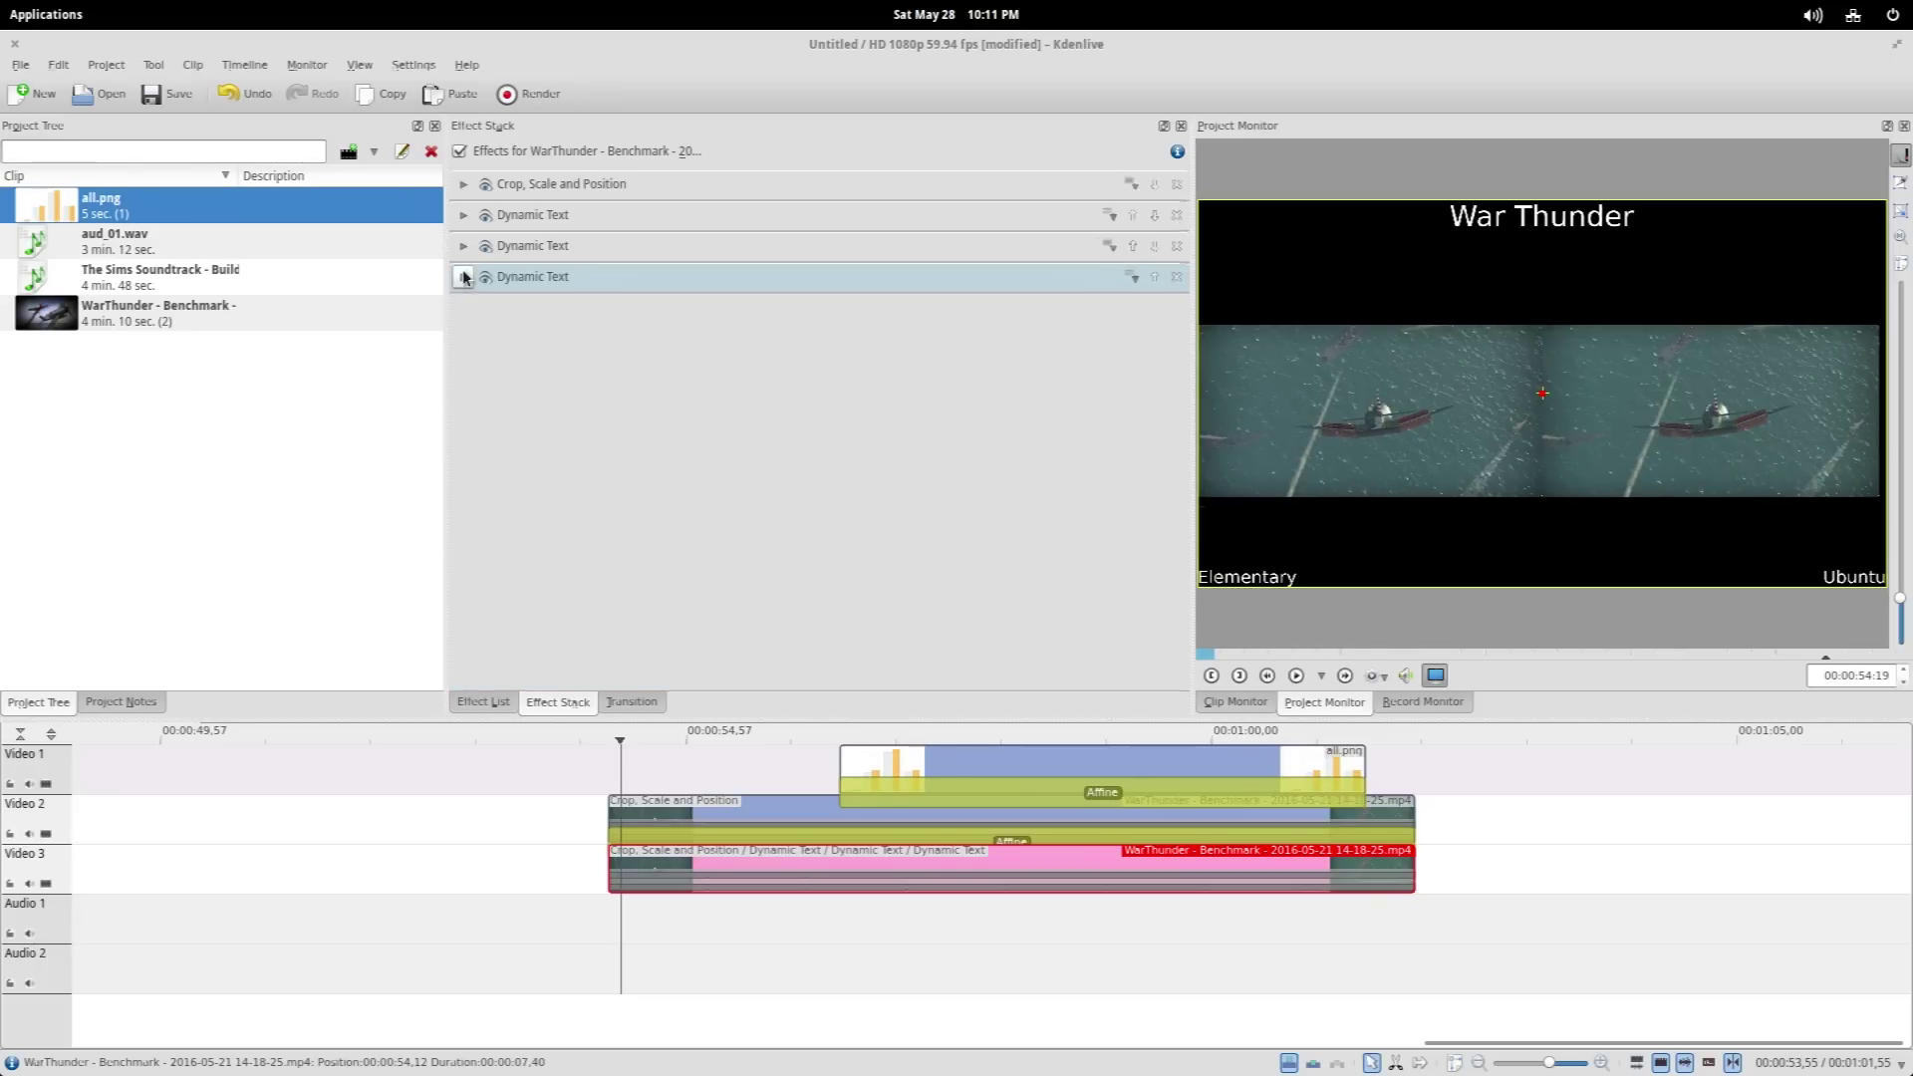
click(485, 701)
double_click(477, 194)
text(fade)
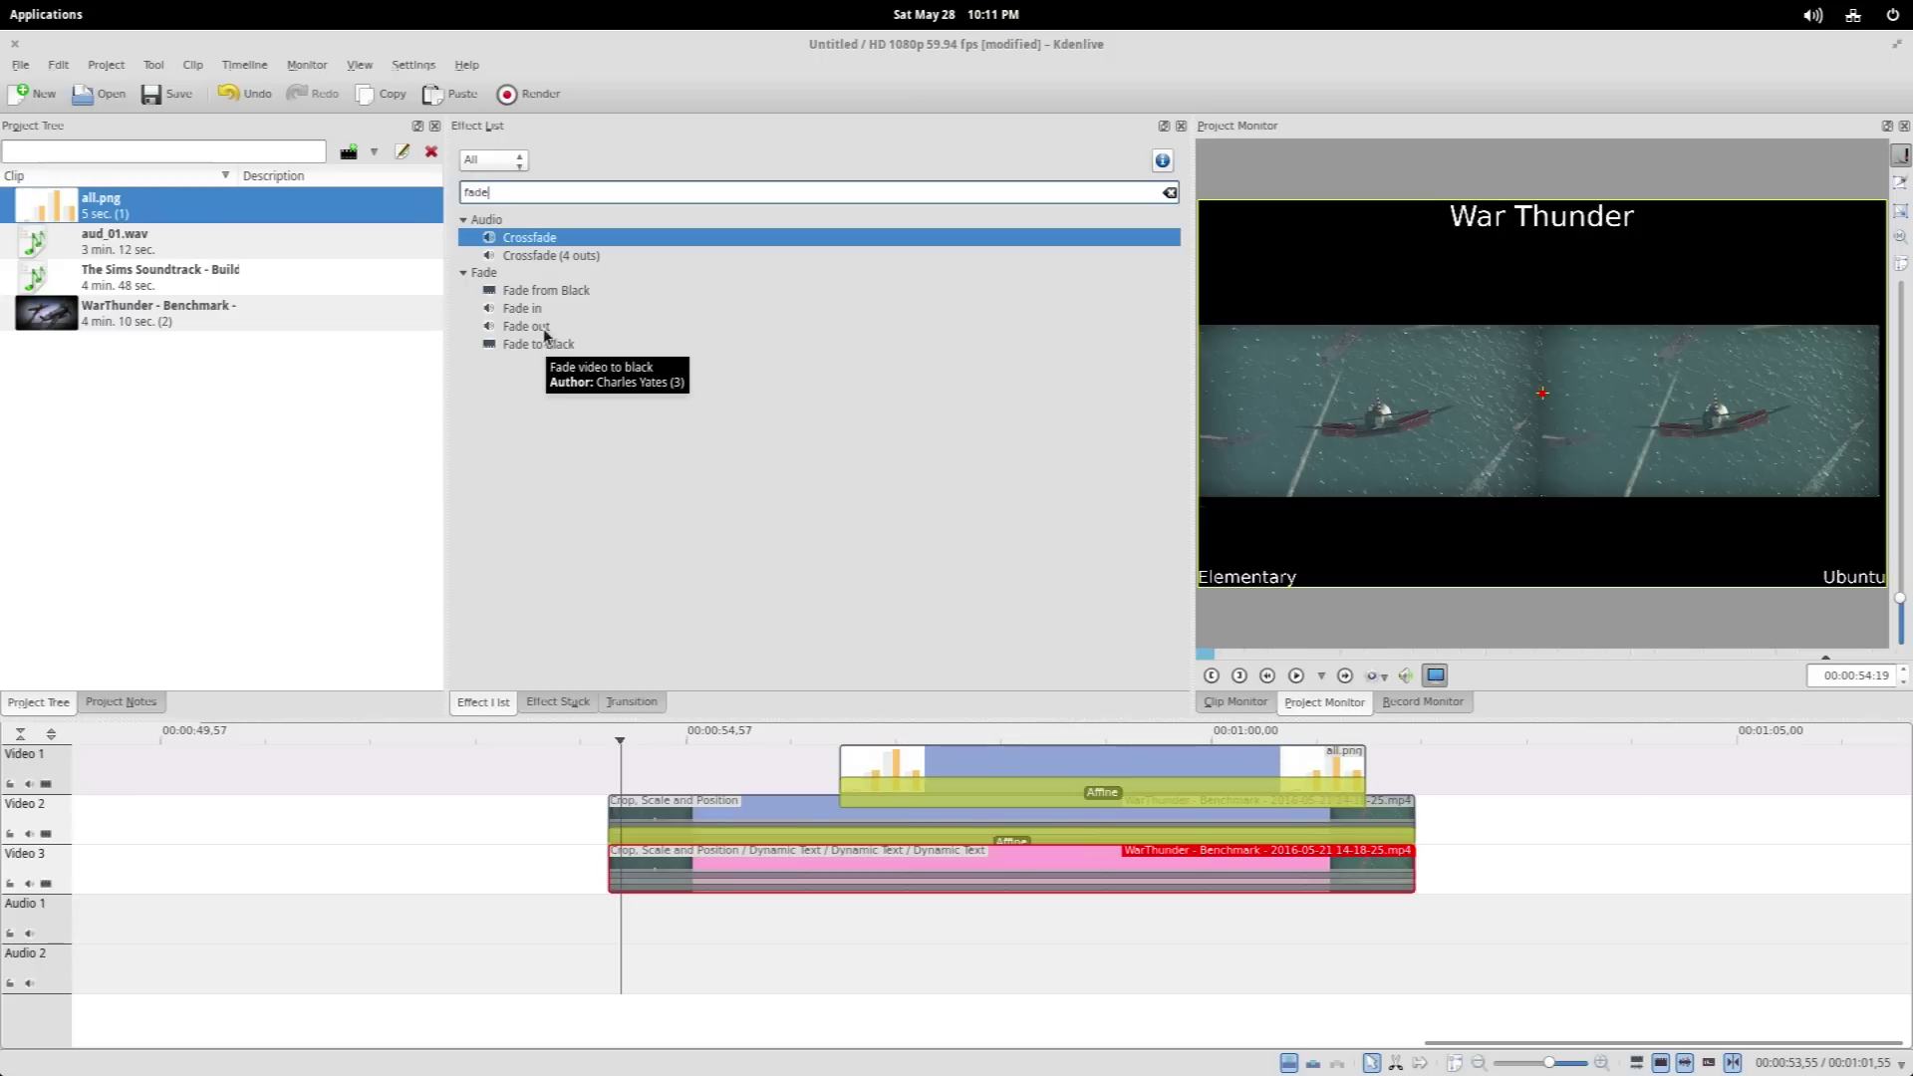
Apply Fade from Black to the Video 3 clip and then the Video 2 clip
drag(548, 290, 660, 865)
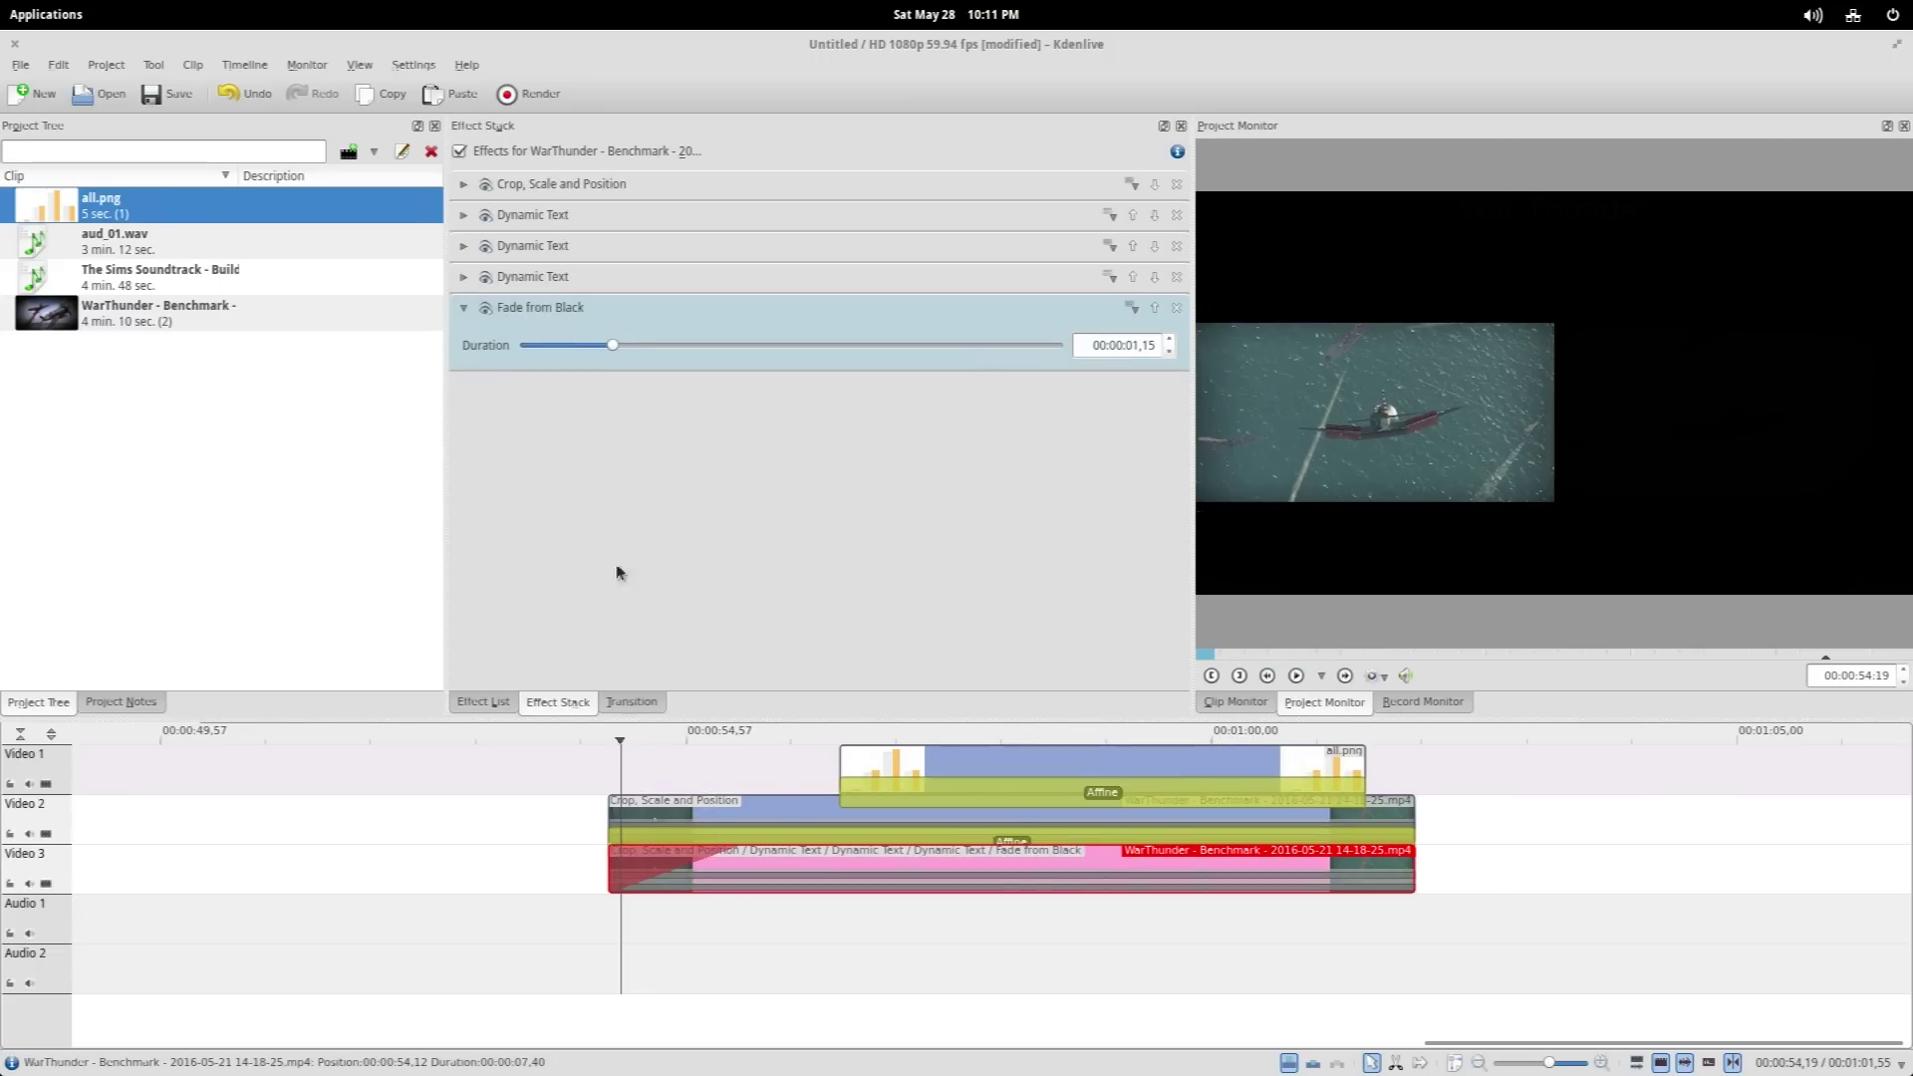
click(487, 702)
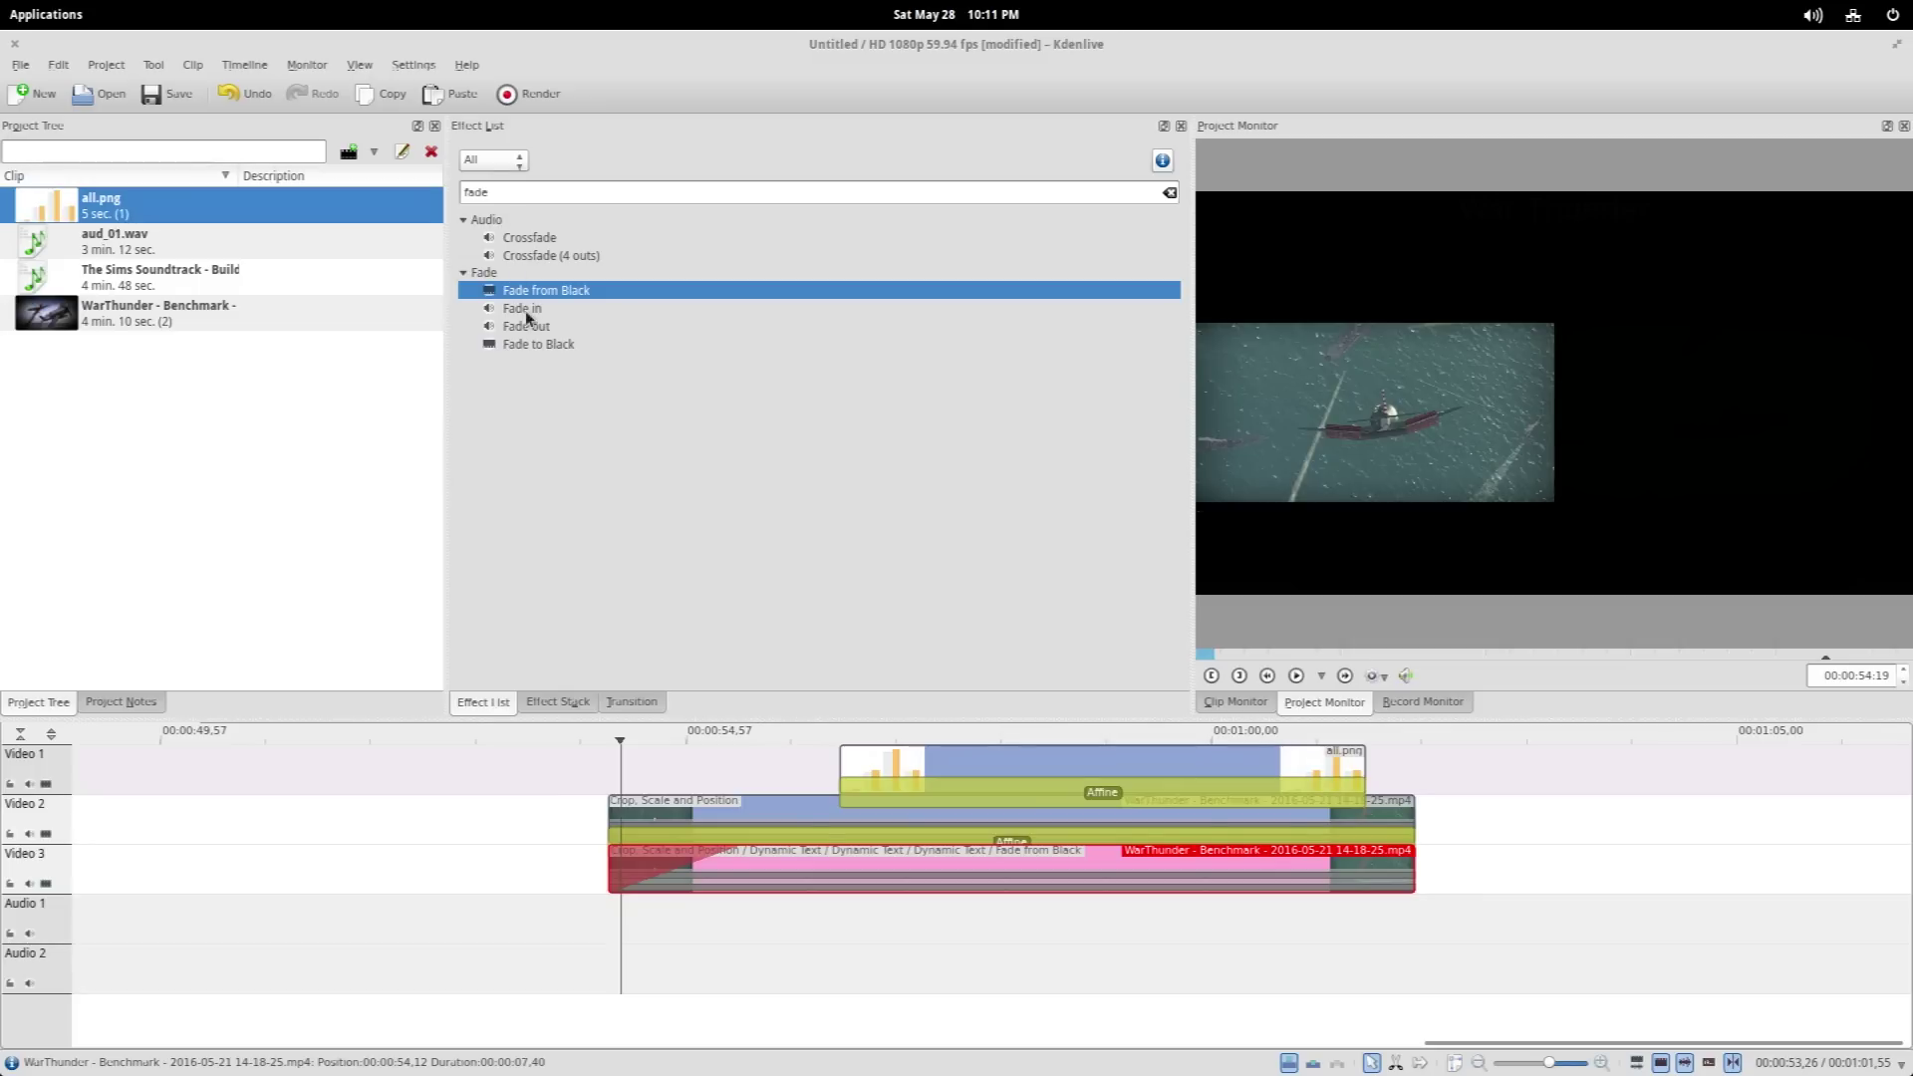
drag(525, 299, 658, 812)
click(865, 927)
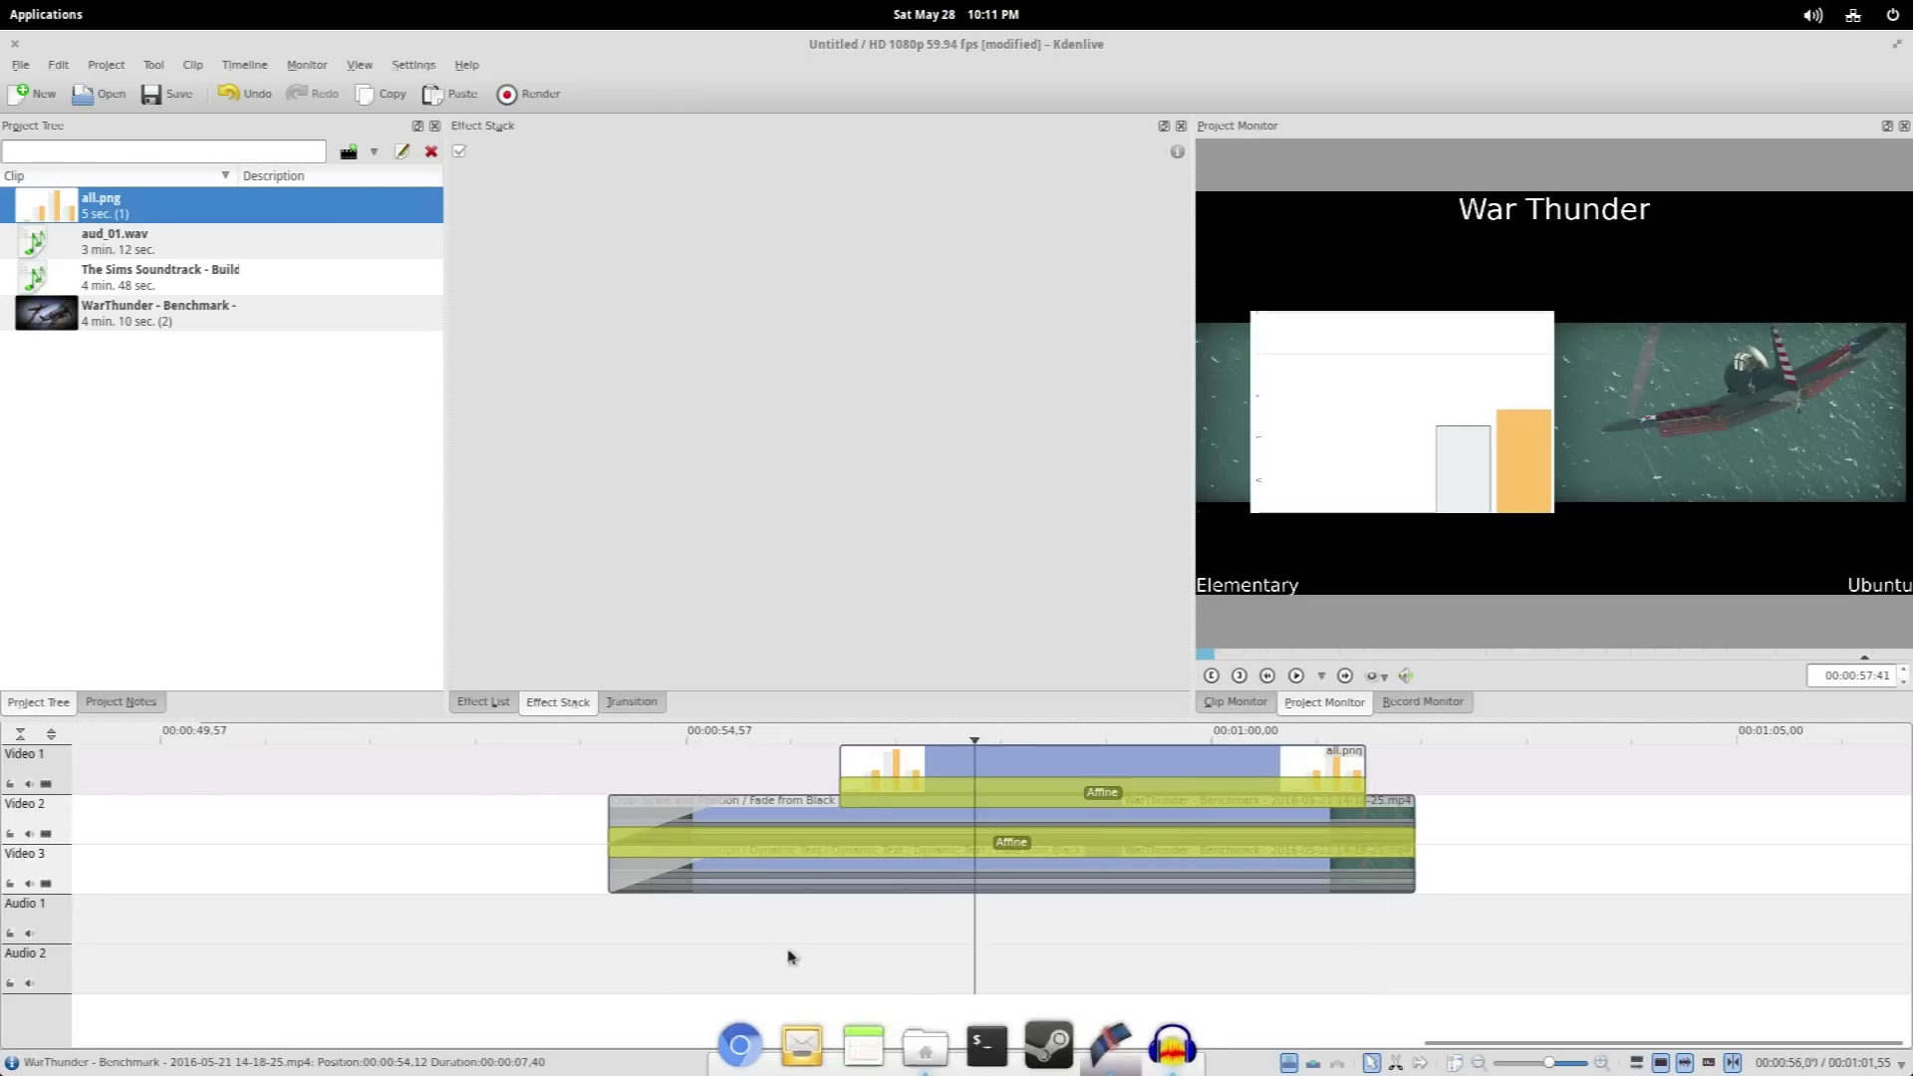
Apply Fade to Black to the ends of the Video 2 and Video 3 clips
click(769, 925)
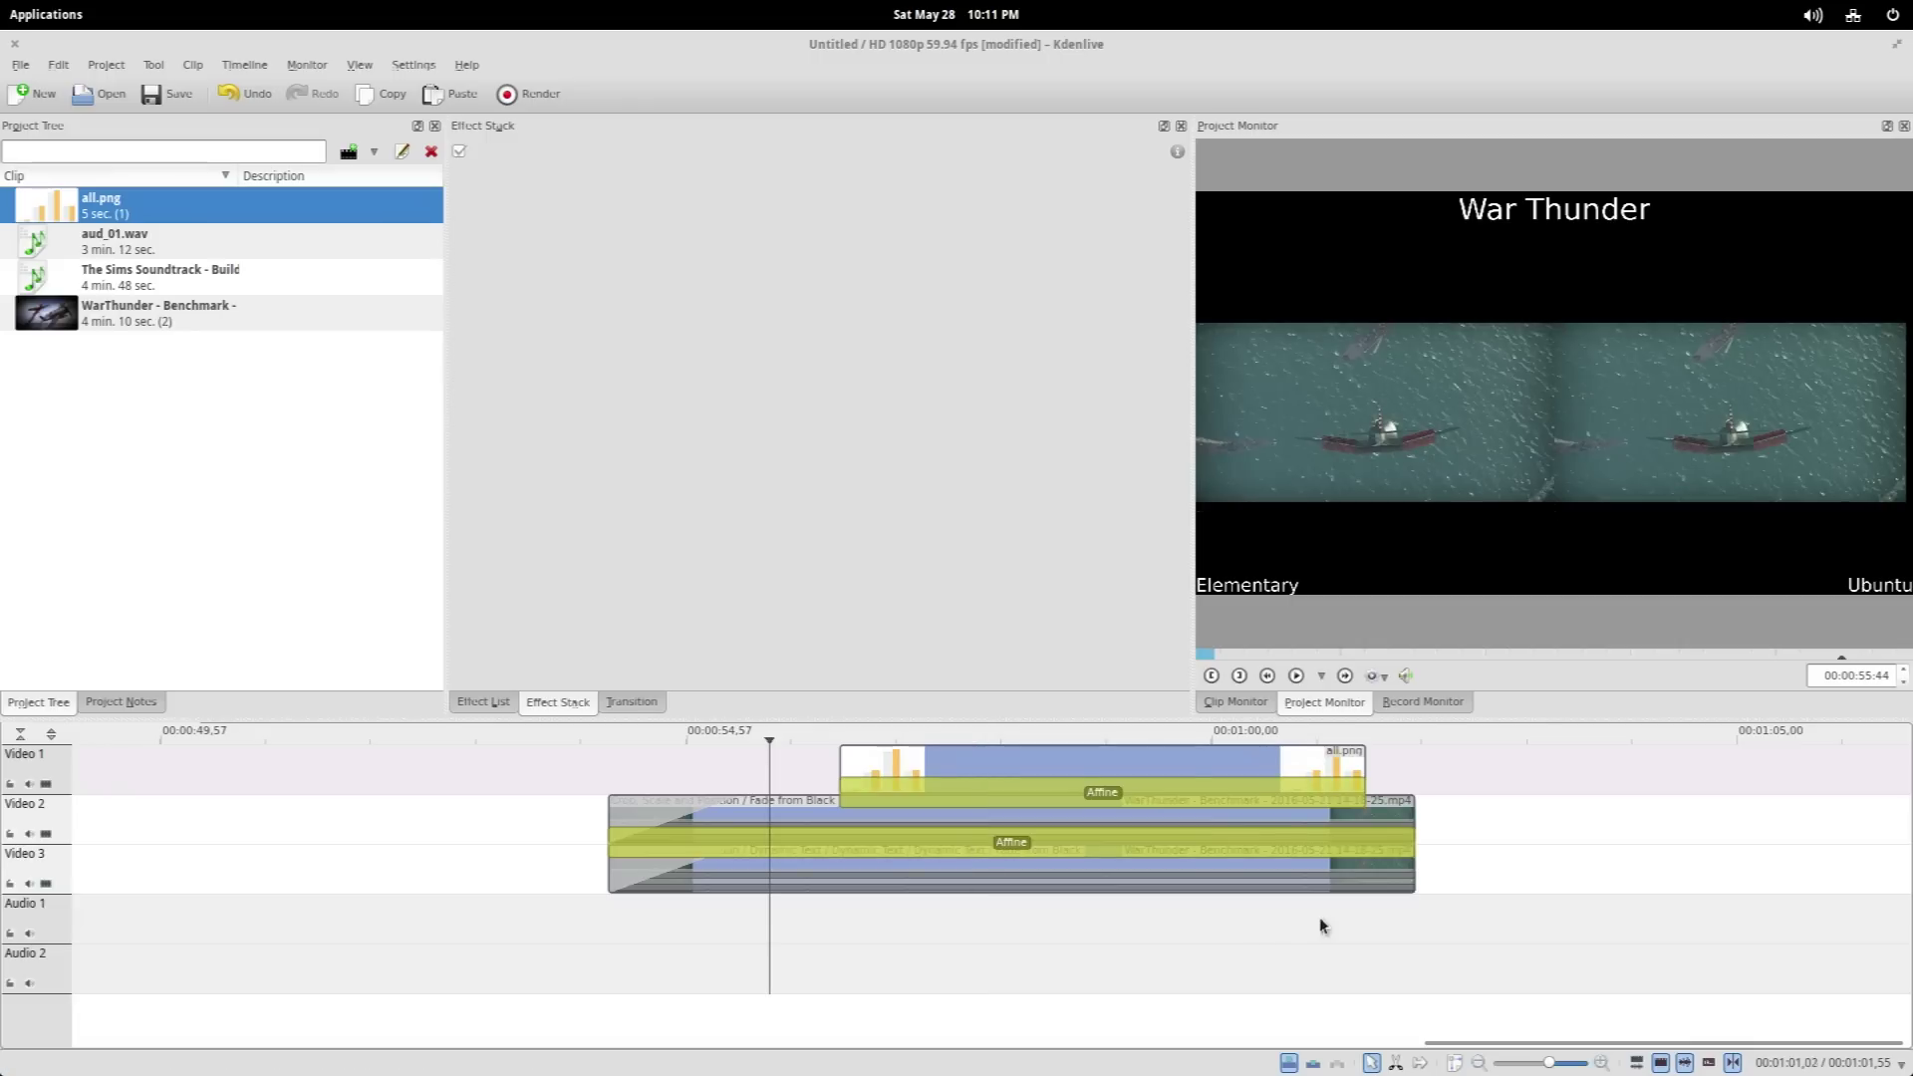
click(1376, 928)
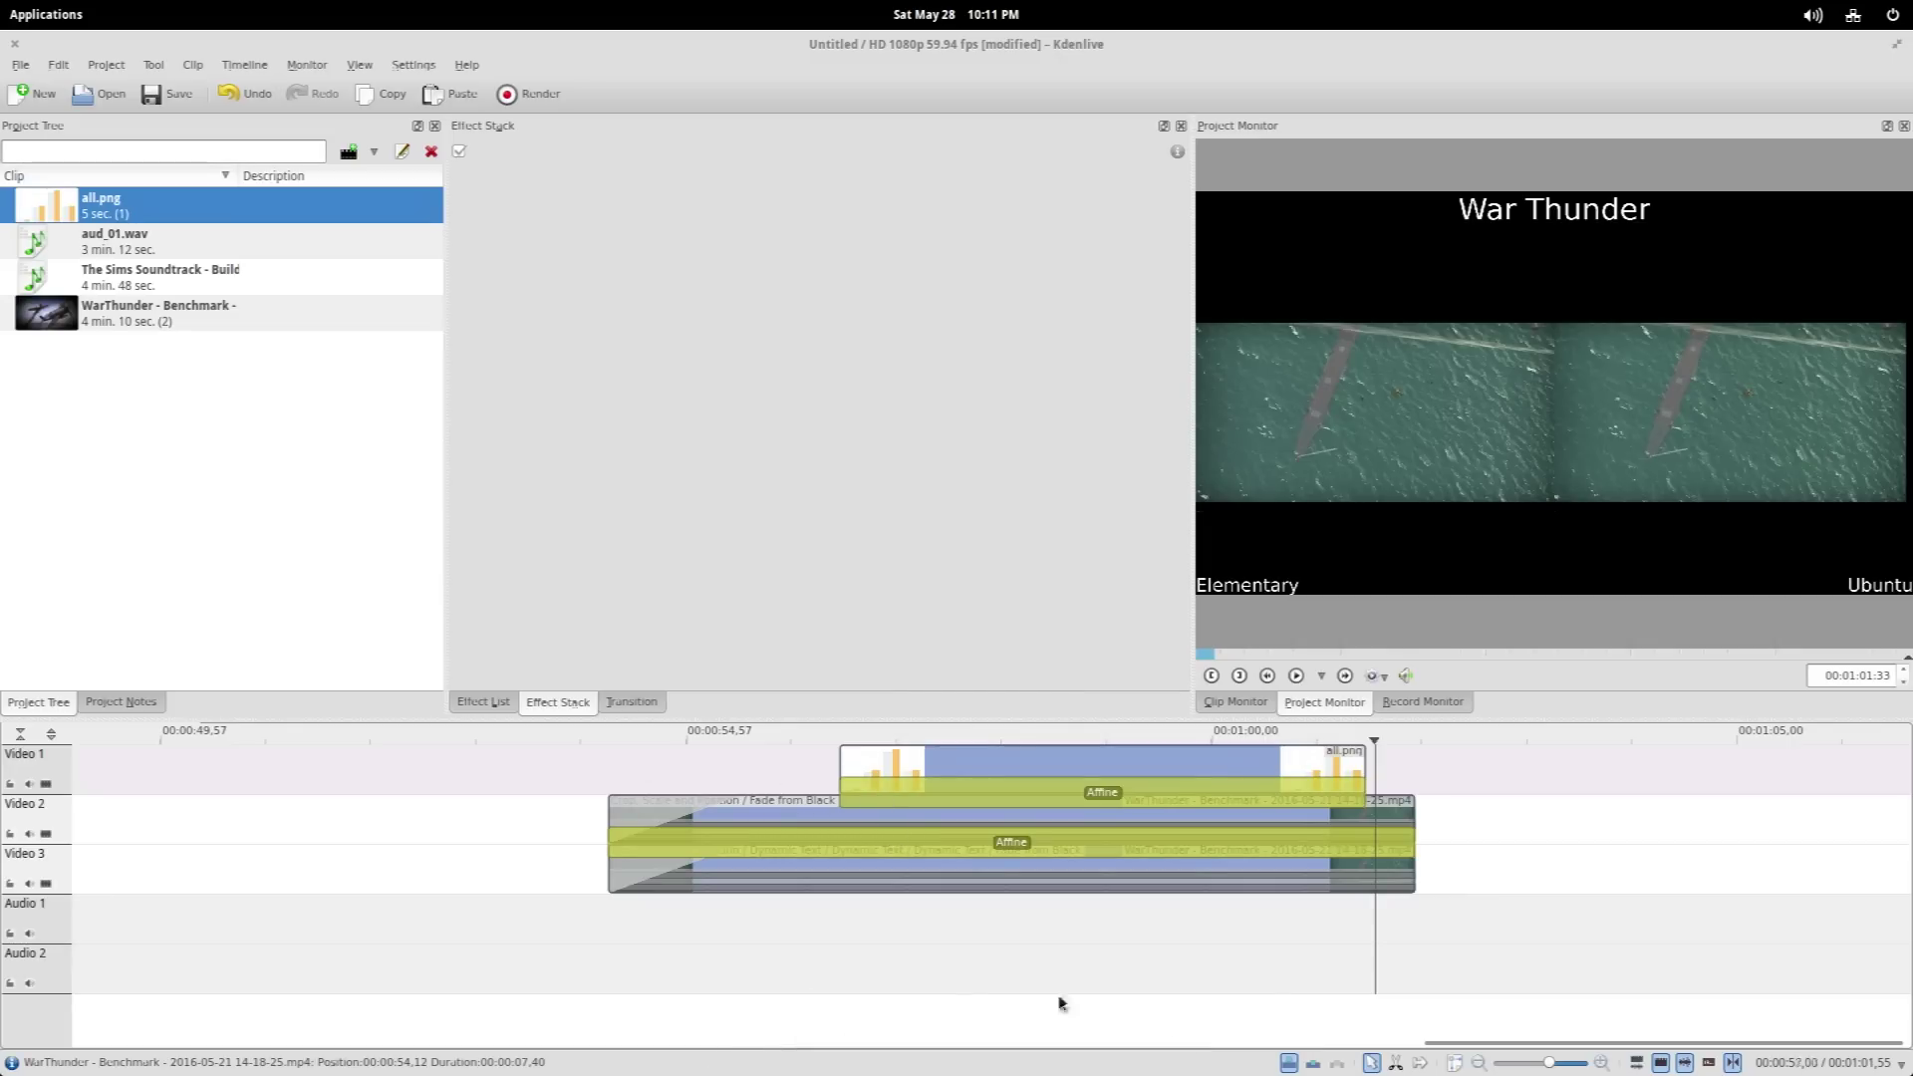
click(510, 702)
drag(548, 344, 1241, 819)
click(506, 703)
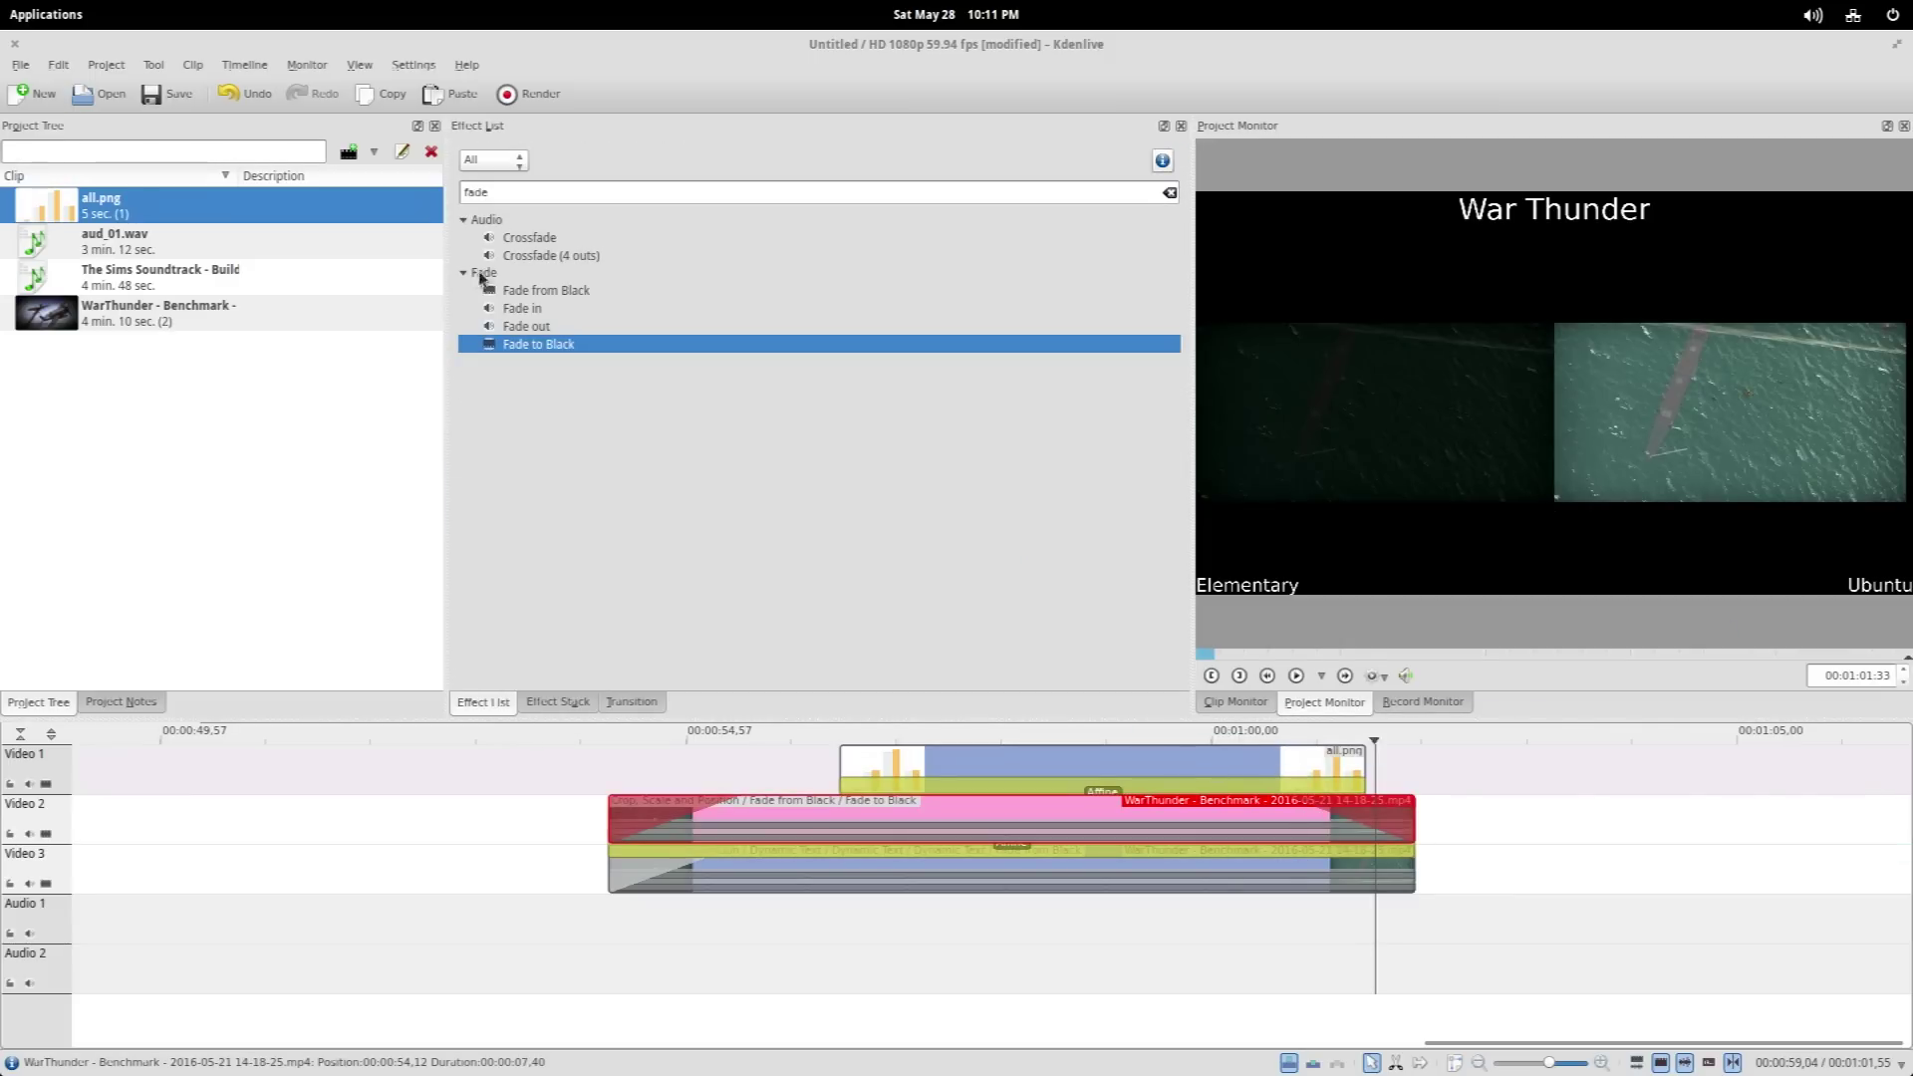
drag(523, 355, 1380, 869)
Play the composition from the start to check the fades and chart overlay
click(600, 924)
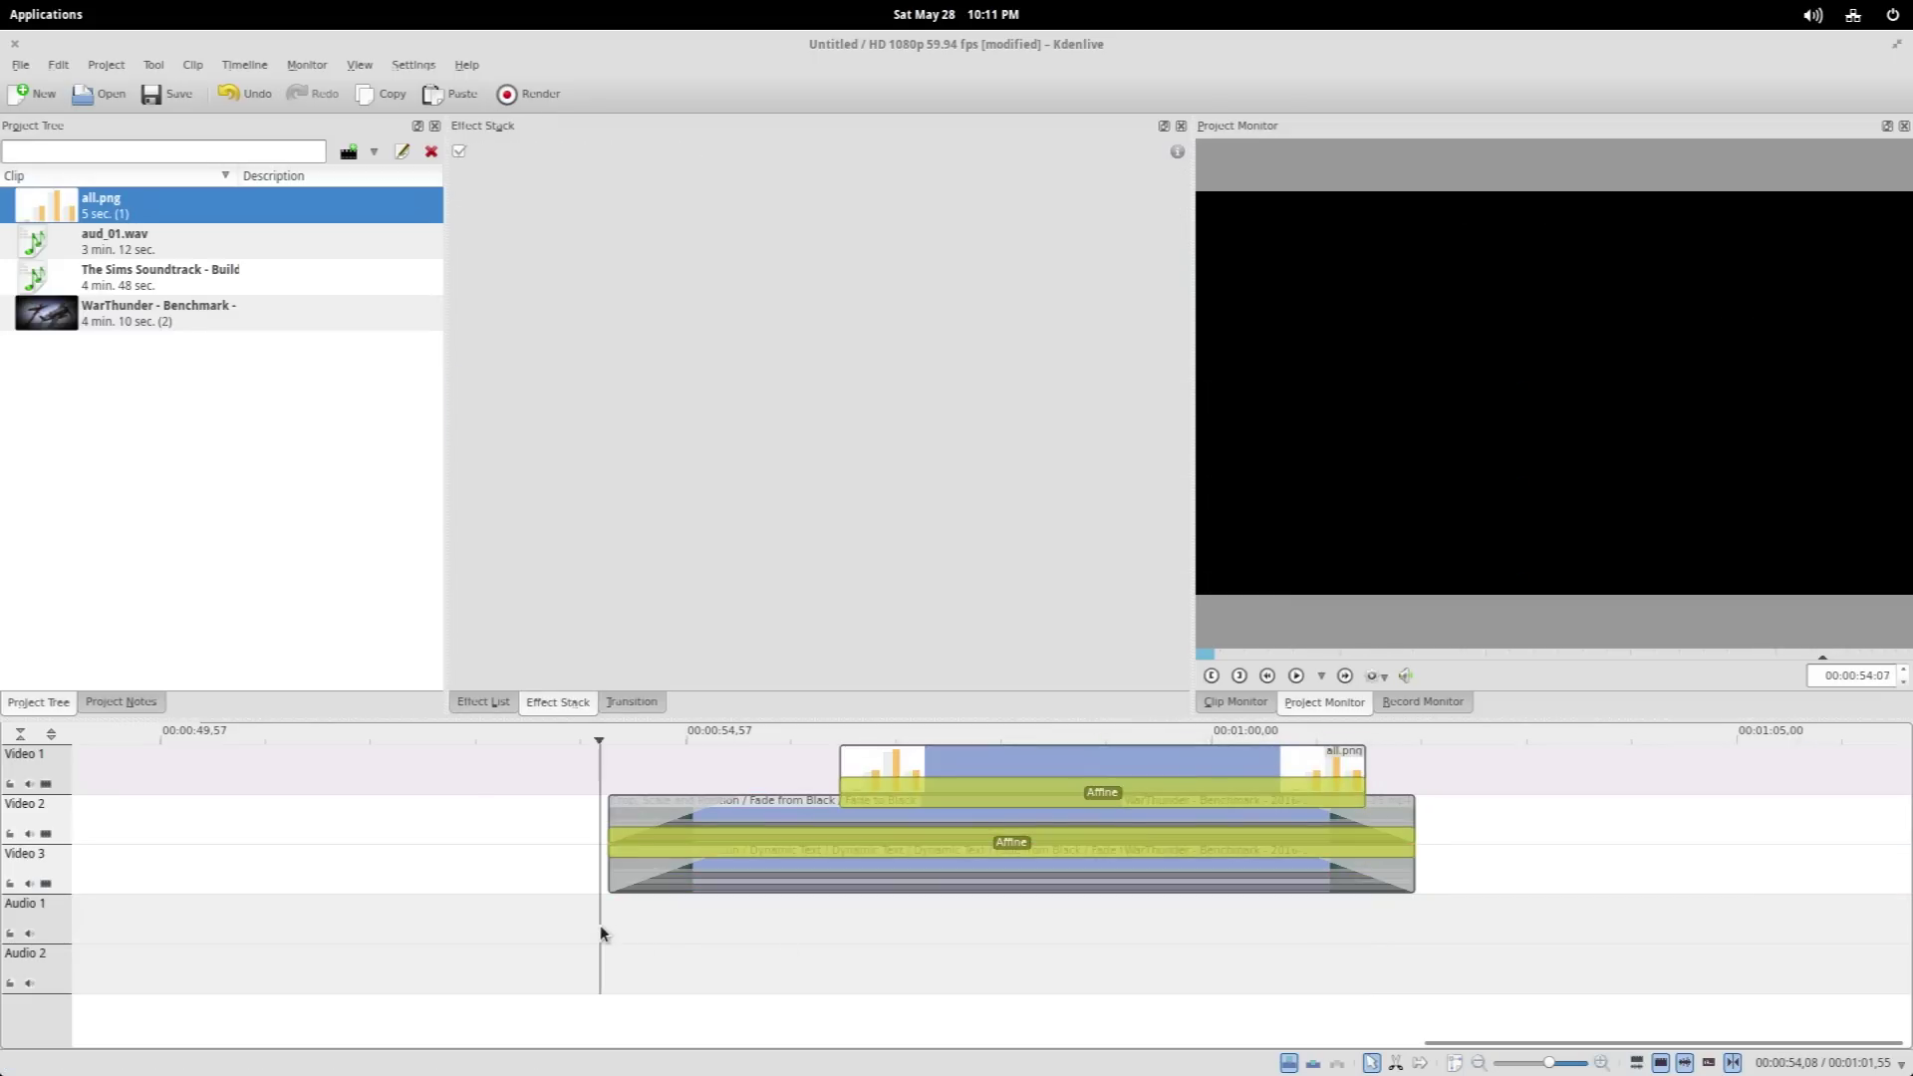
double_click(1429, 404)
double_click(1394, 622)
click(325, 912)
key(space)
click(239, 914)
click(133, 904)
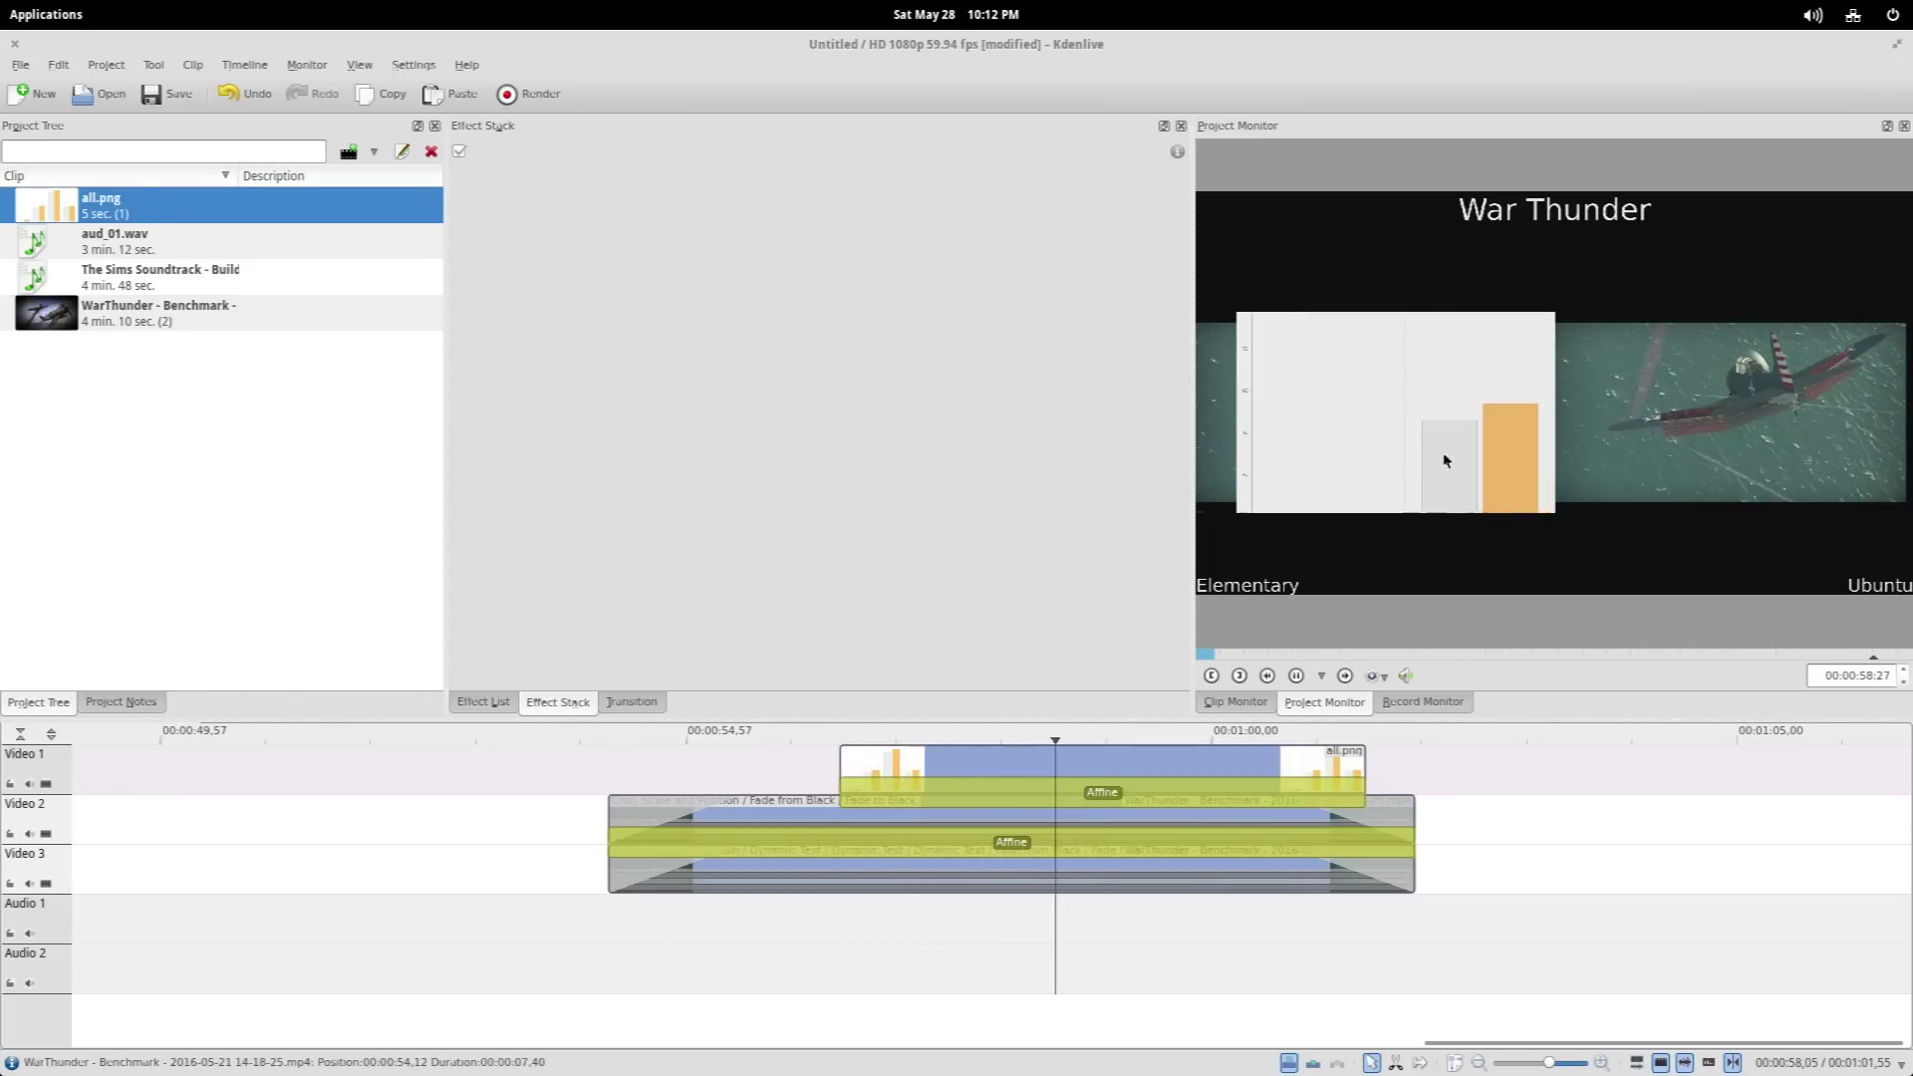
click(1494, 463)
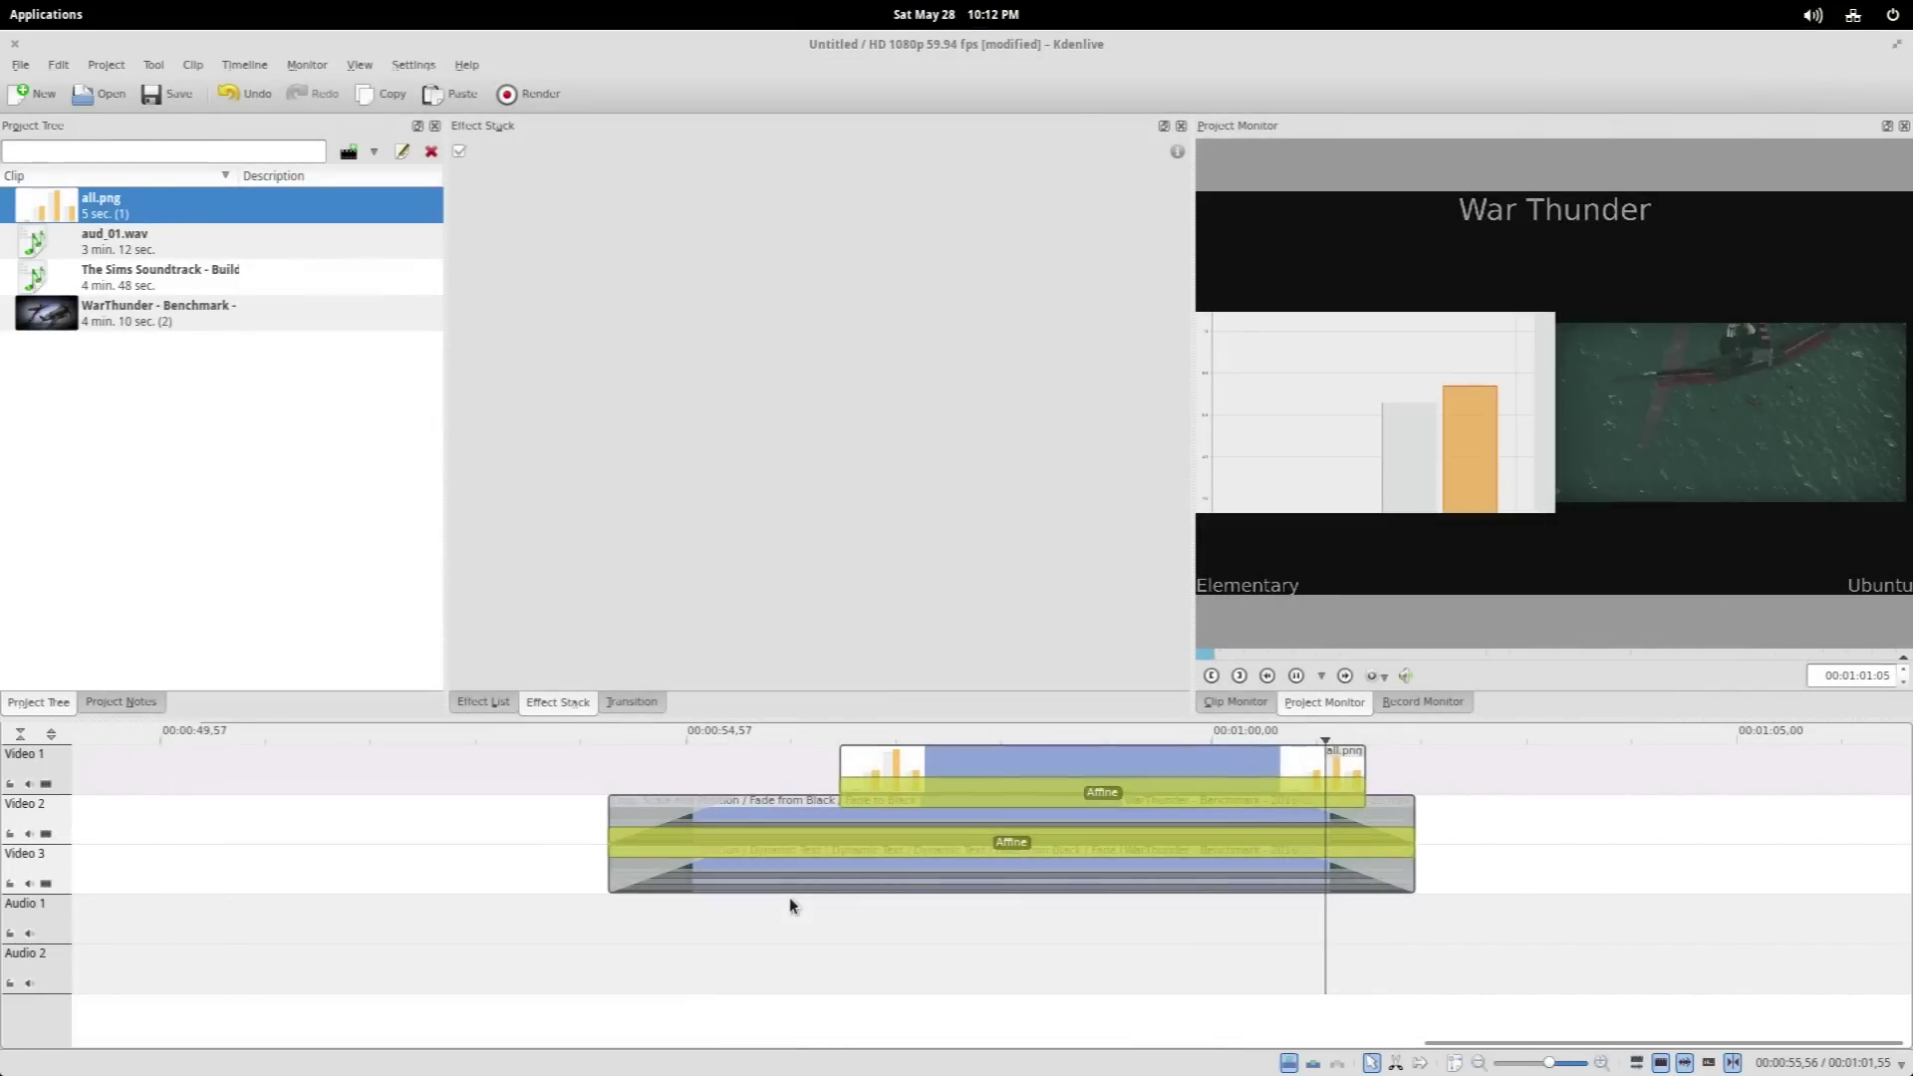
click(523, 915)
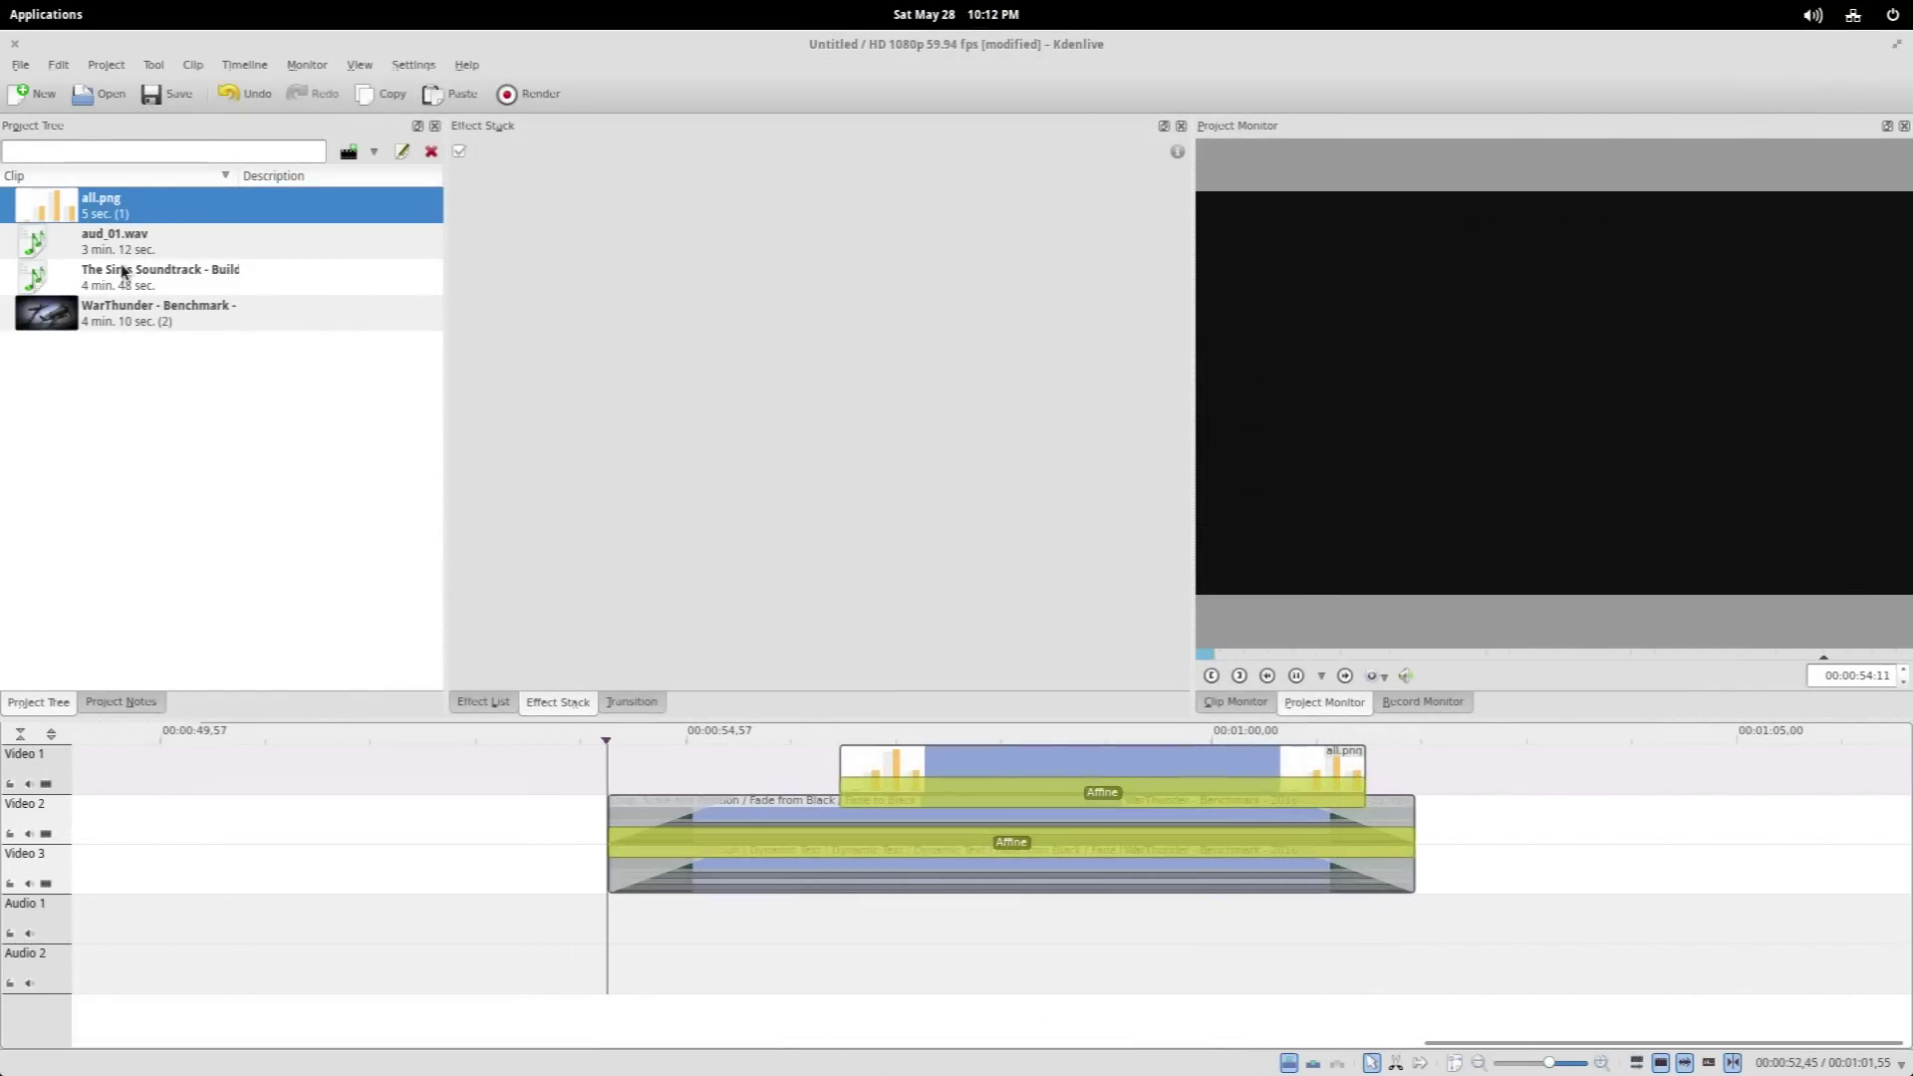
Place The Sims Soundtrack on Audio 2 and apply a Gain effect set to 5%
click(357, 918)
drag(155, 289, 464, 972)
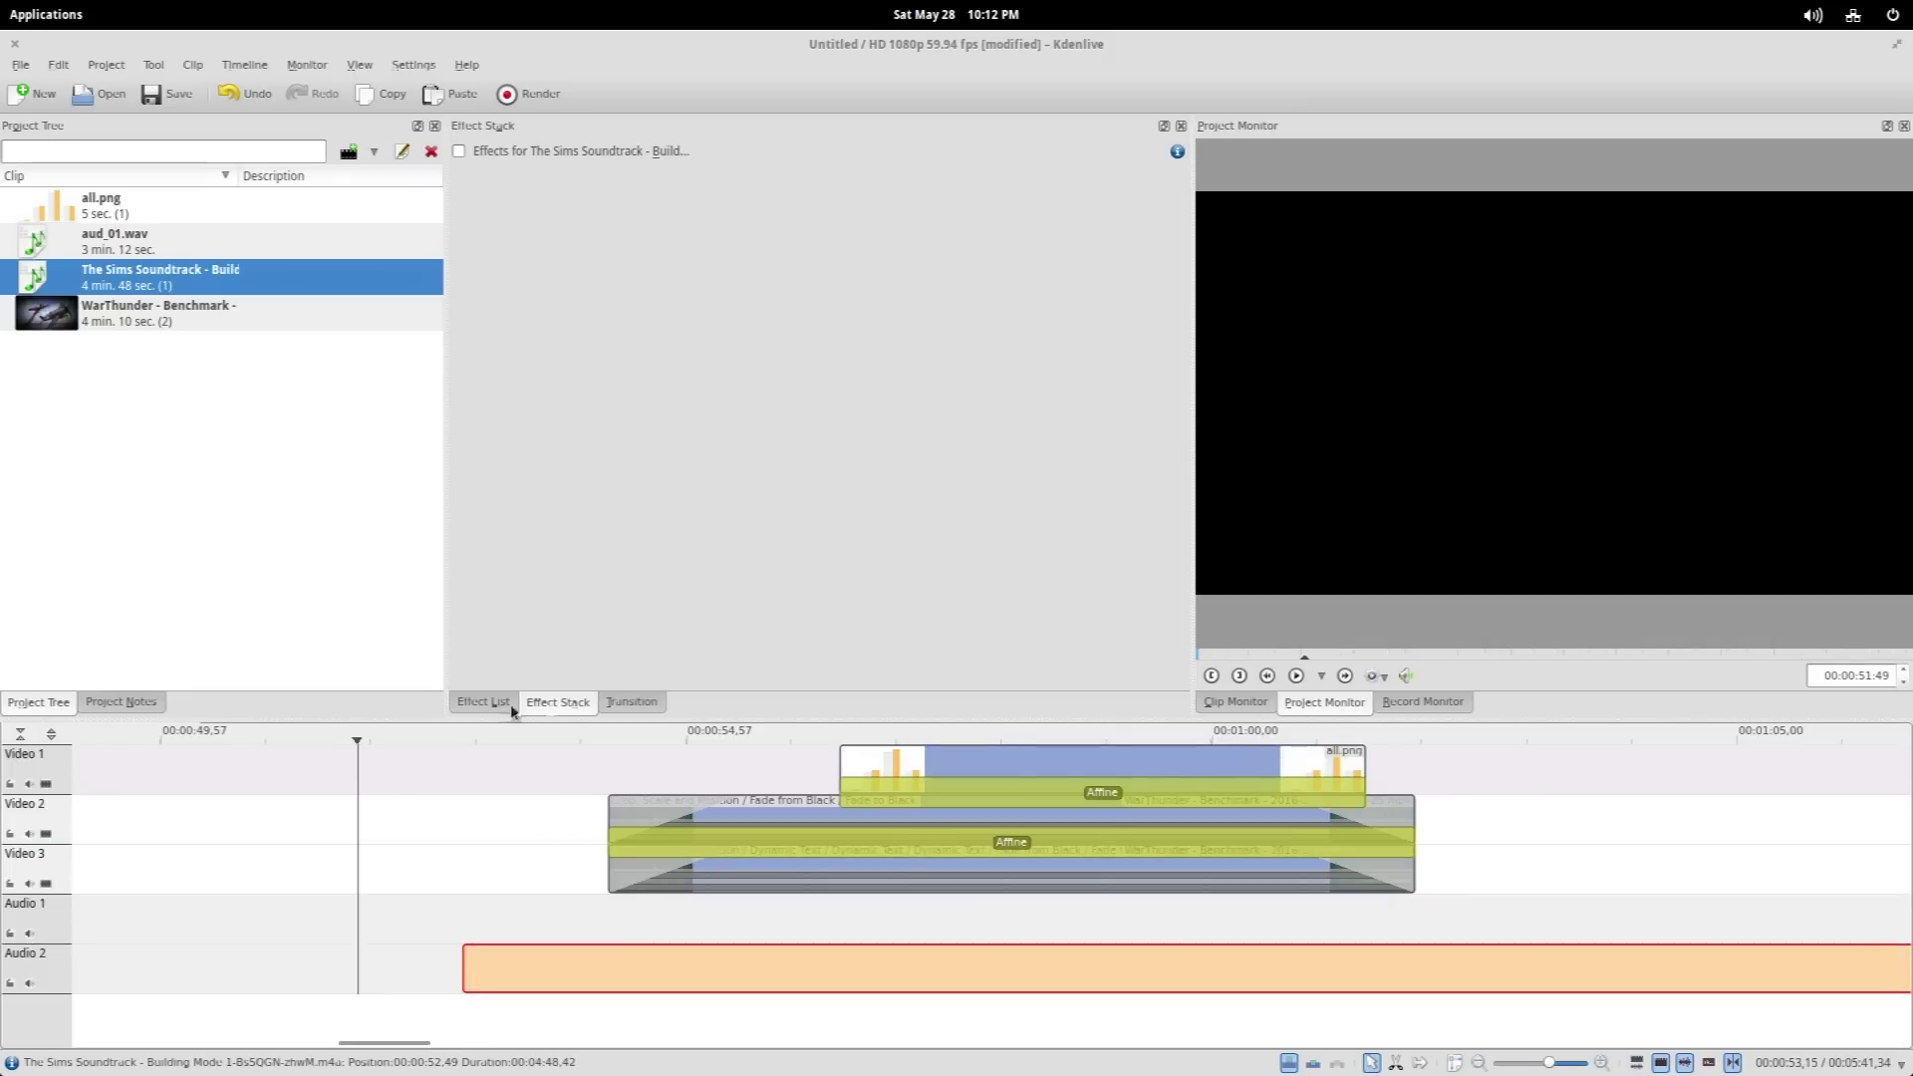
click(632, 702)
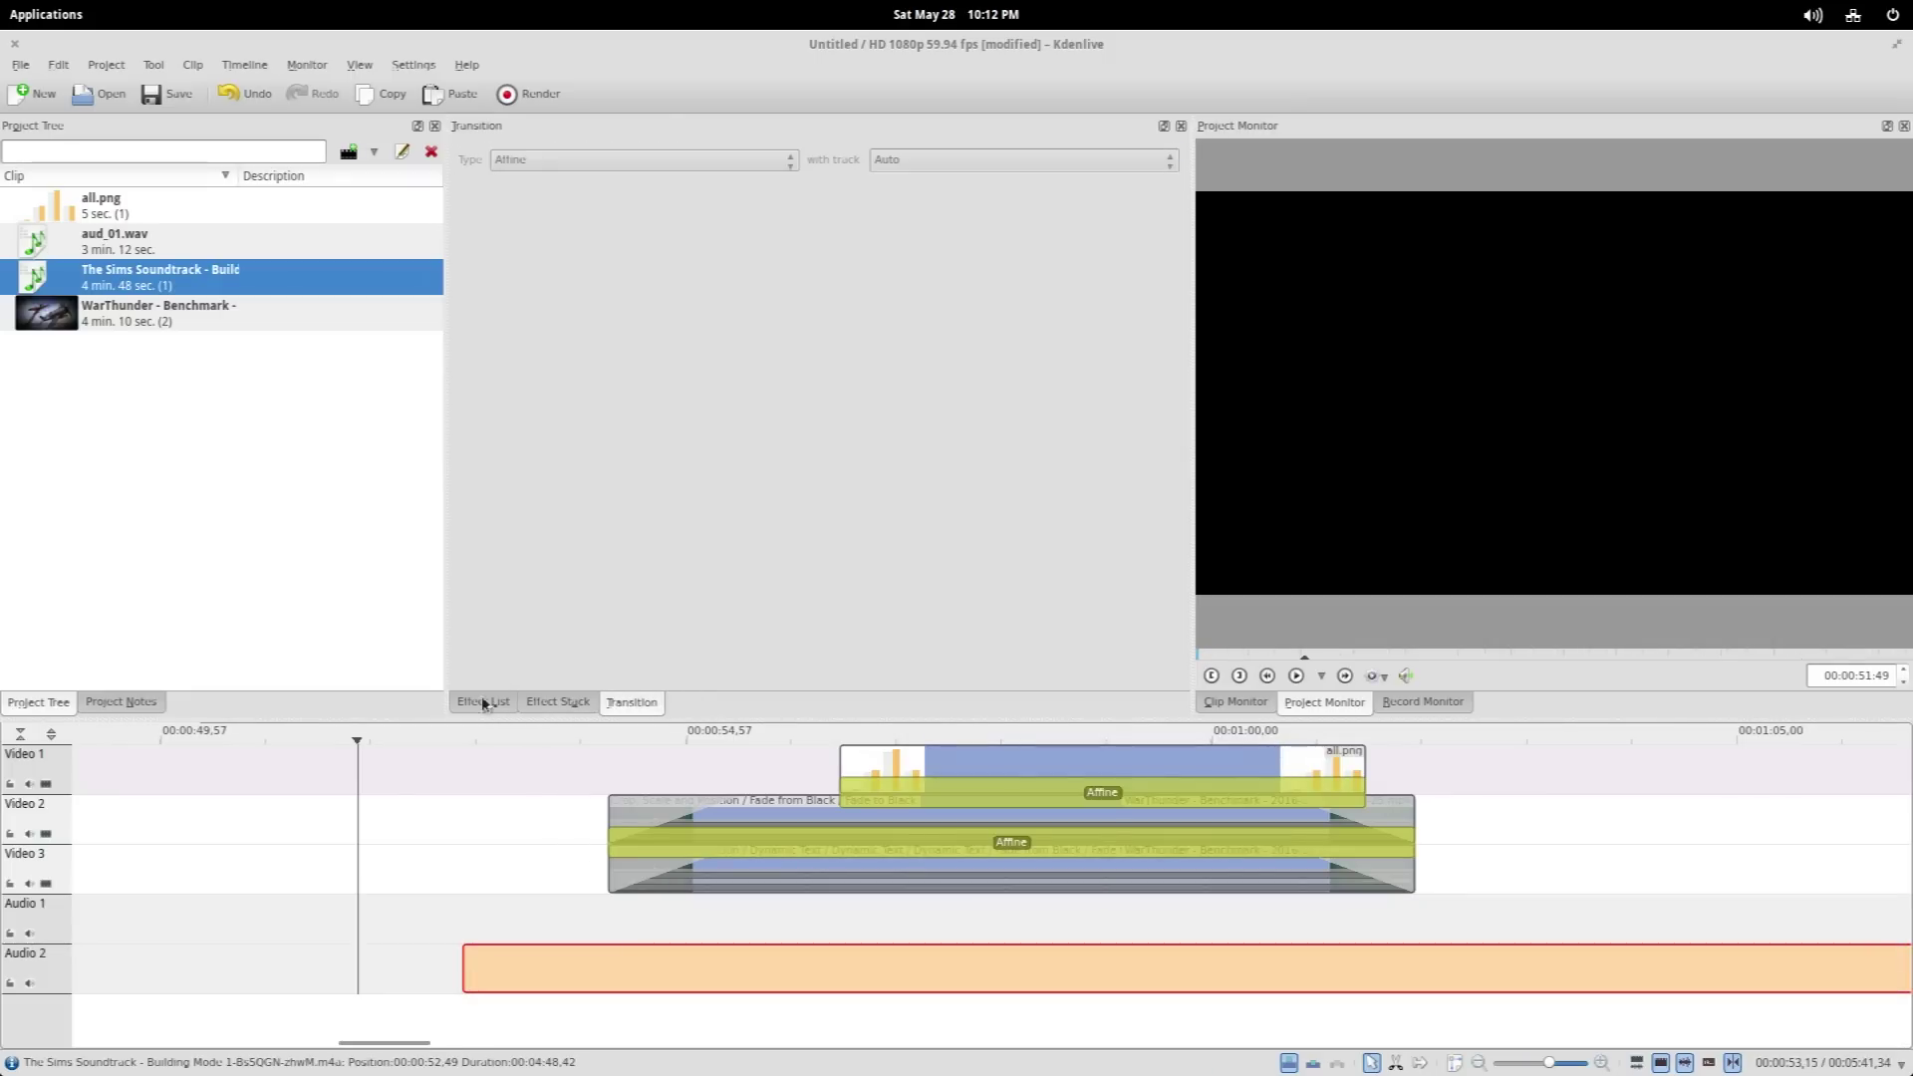
click(483, 701)
key(BackSpace)
key(BackSpace)
key(BackSpace)
key(BackSpace)
text(ga)
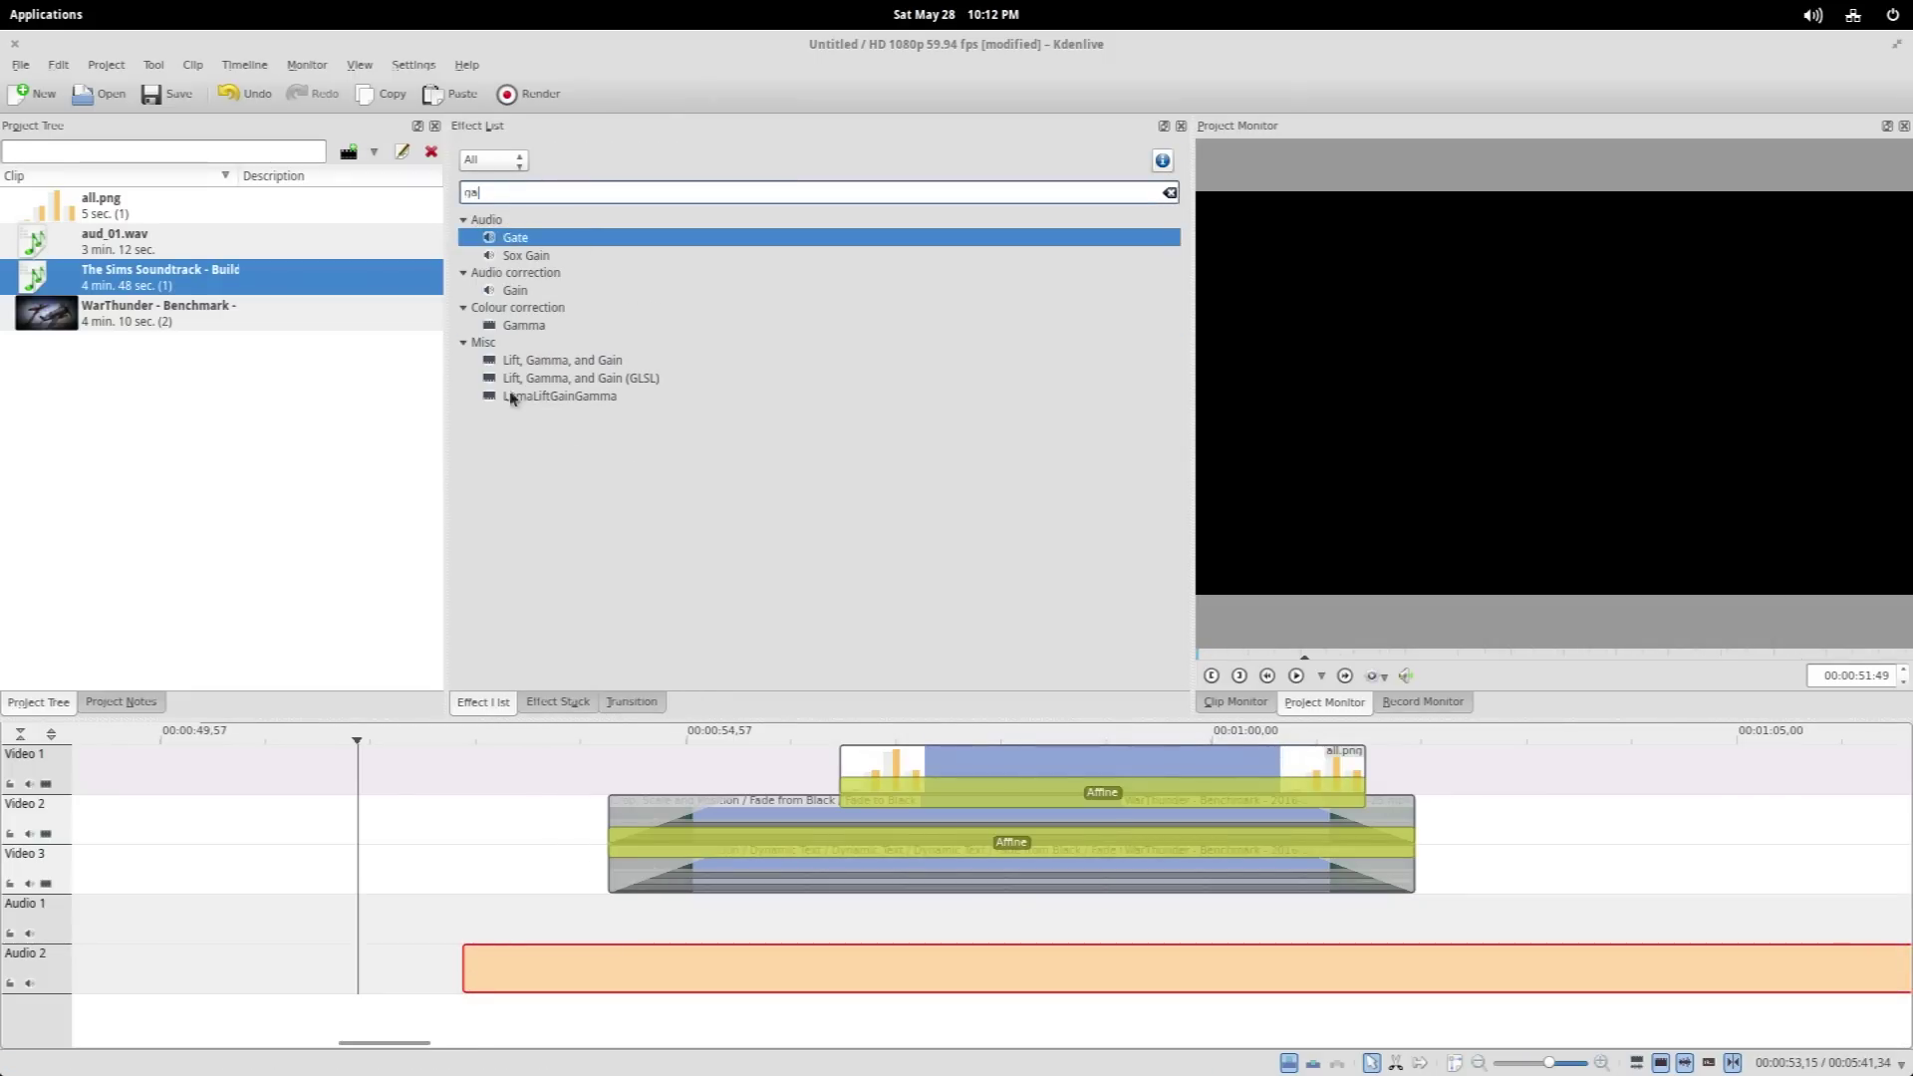
drag(520, 292, 638, 966)
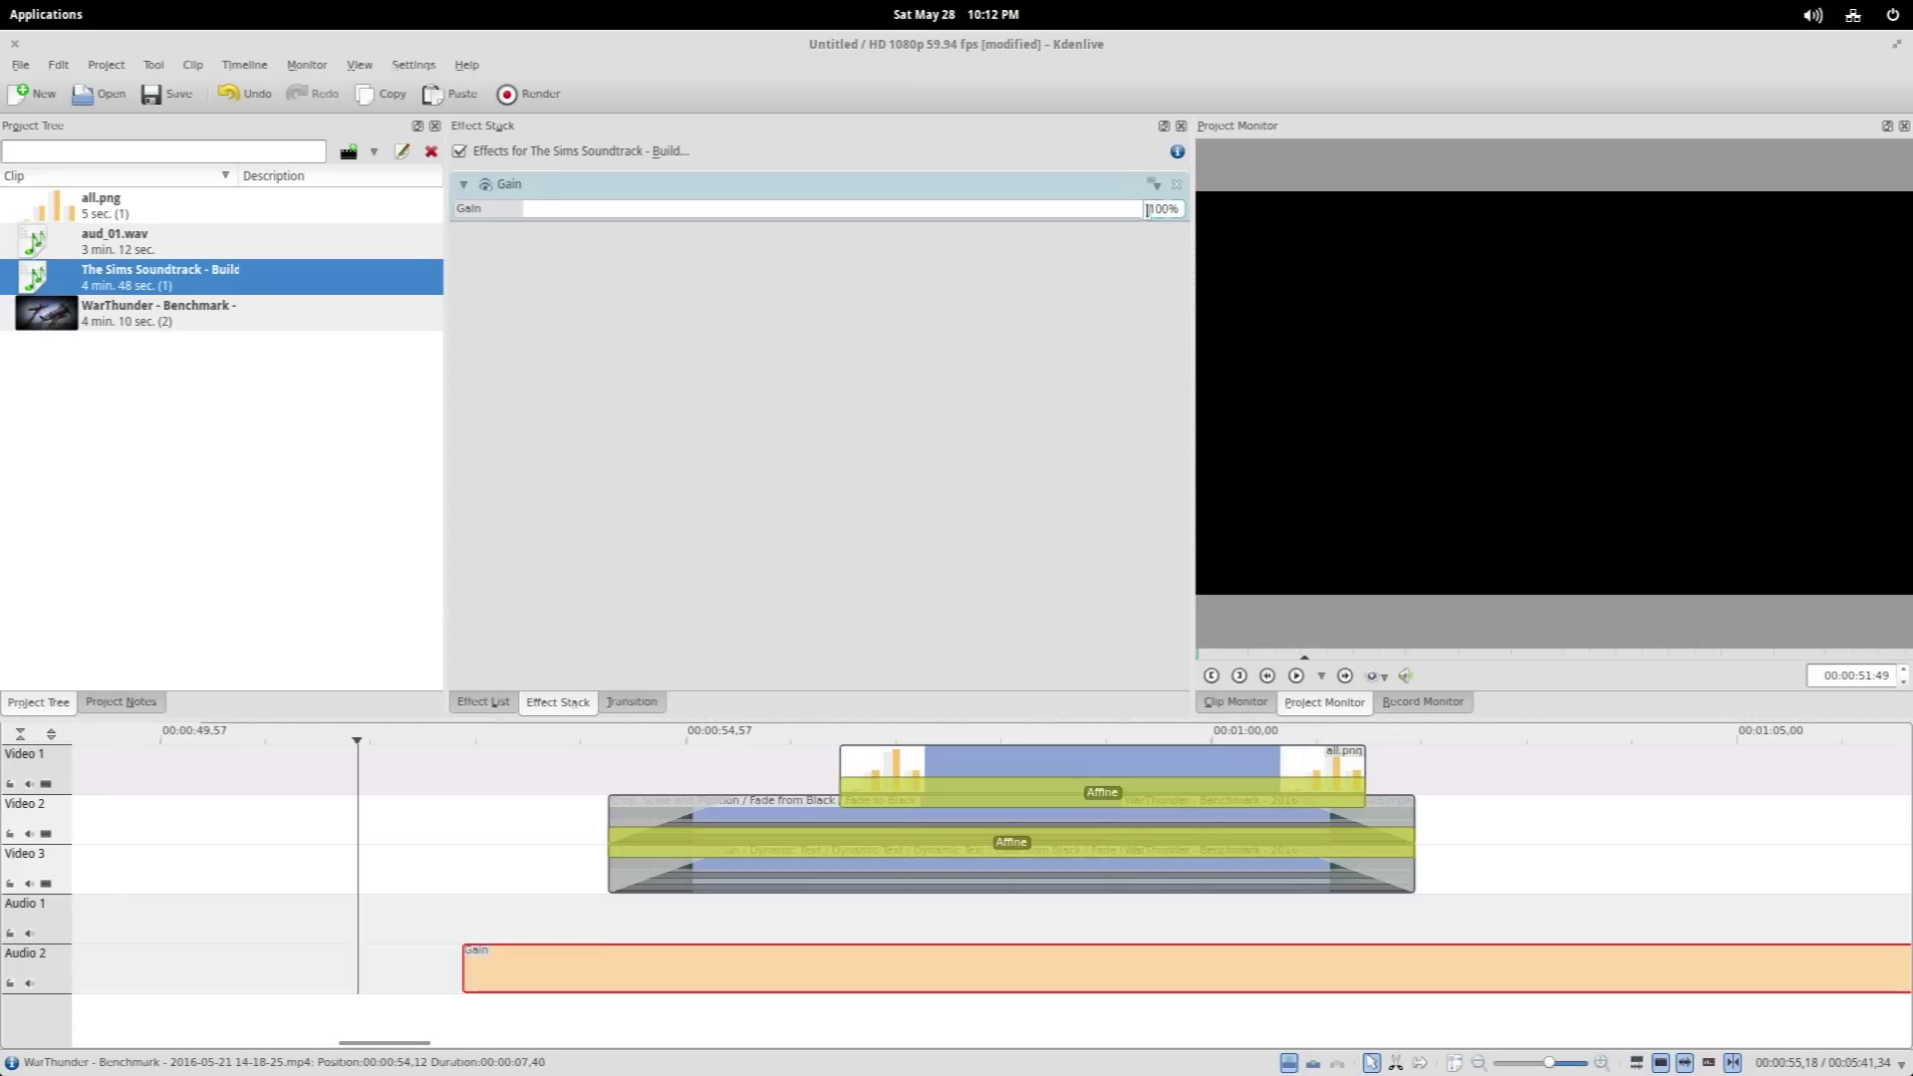
text(5)
click(364, 949)
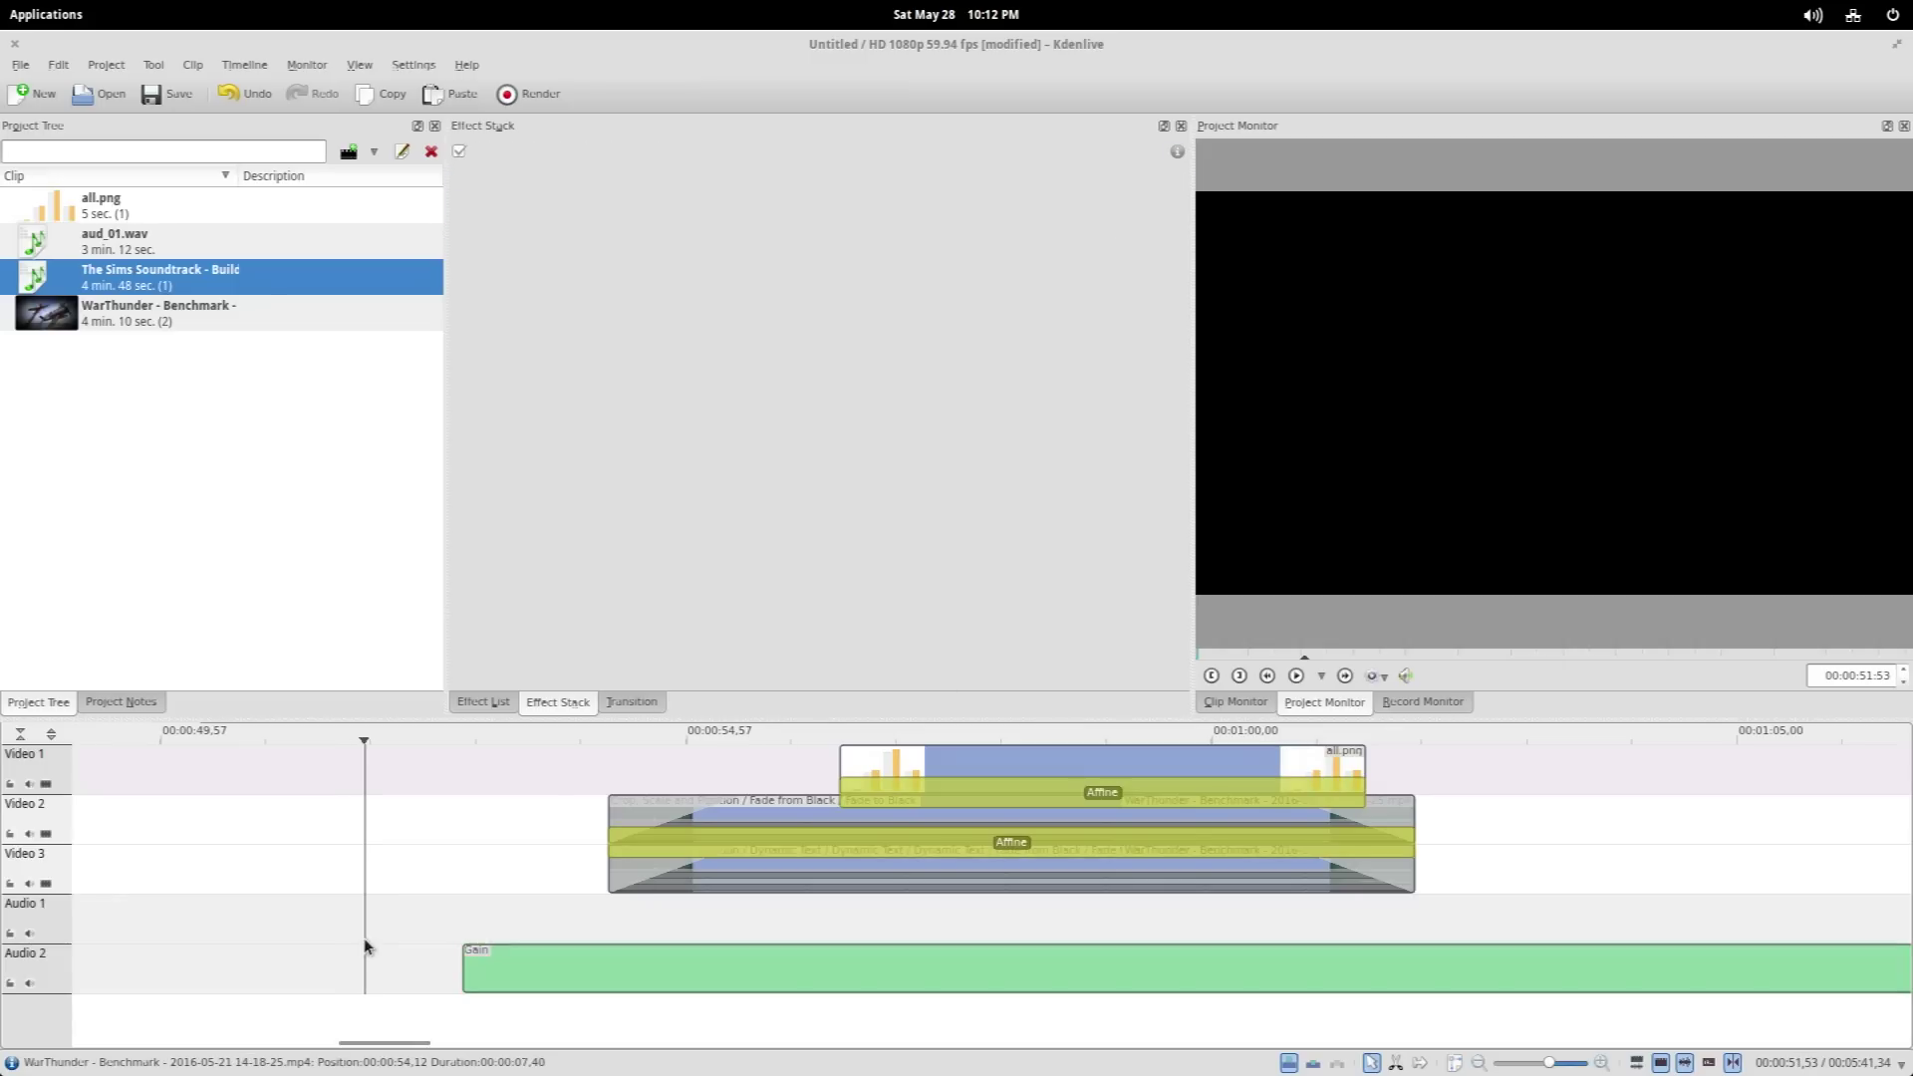
Place aud_01.wav on the Audio 1 track above the soundtrack
click(725, 967)
click(501, 705)
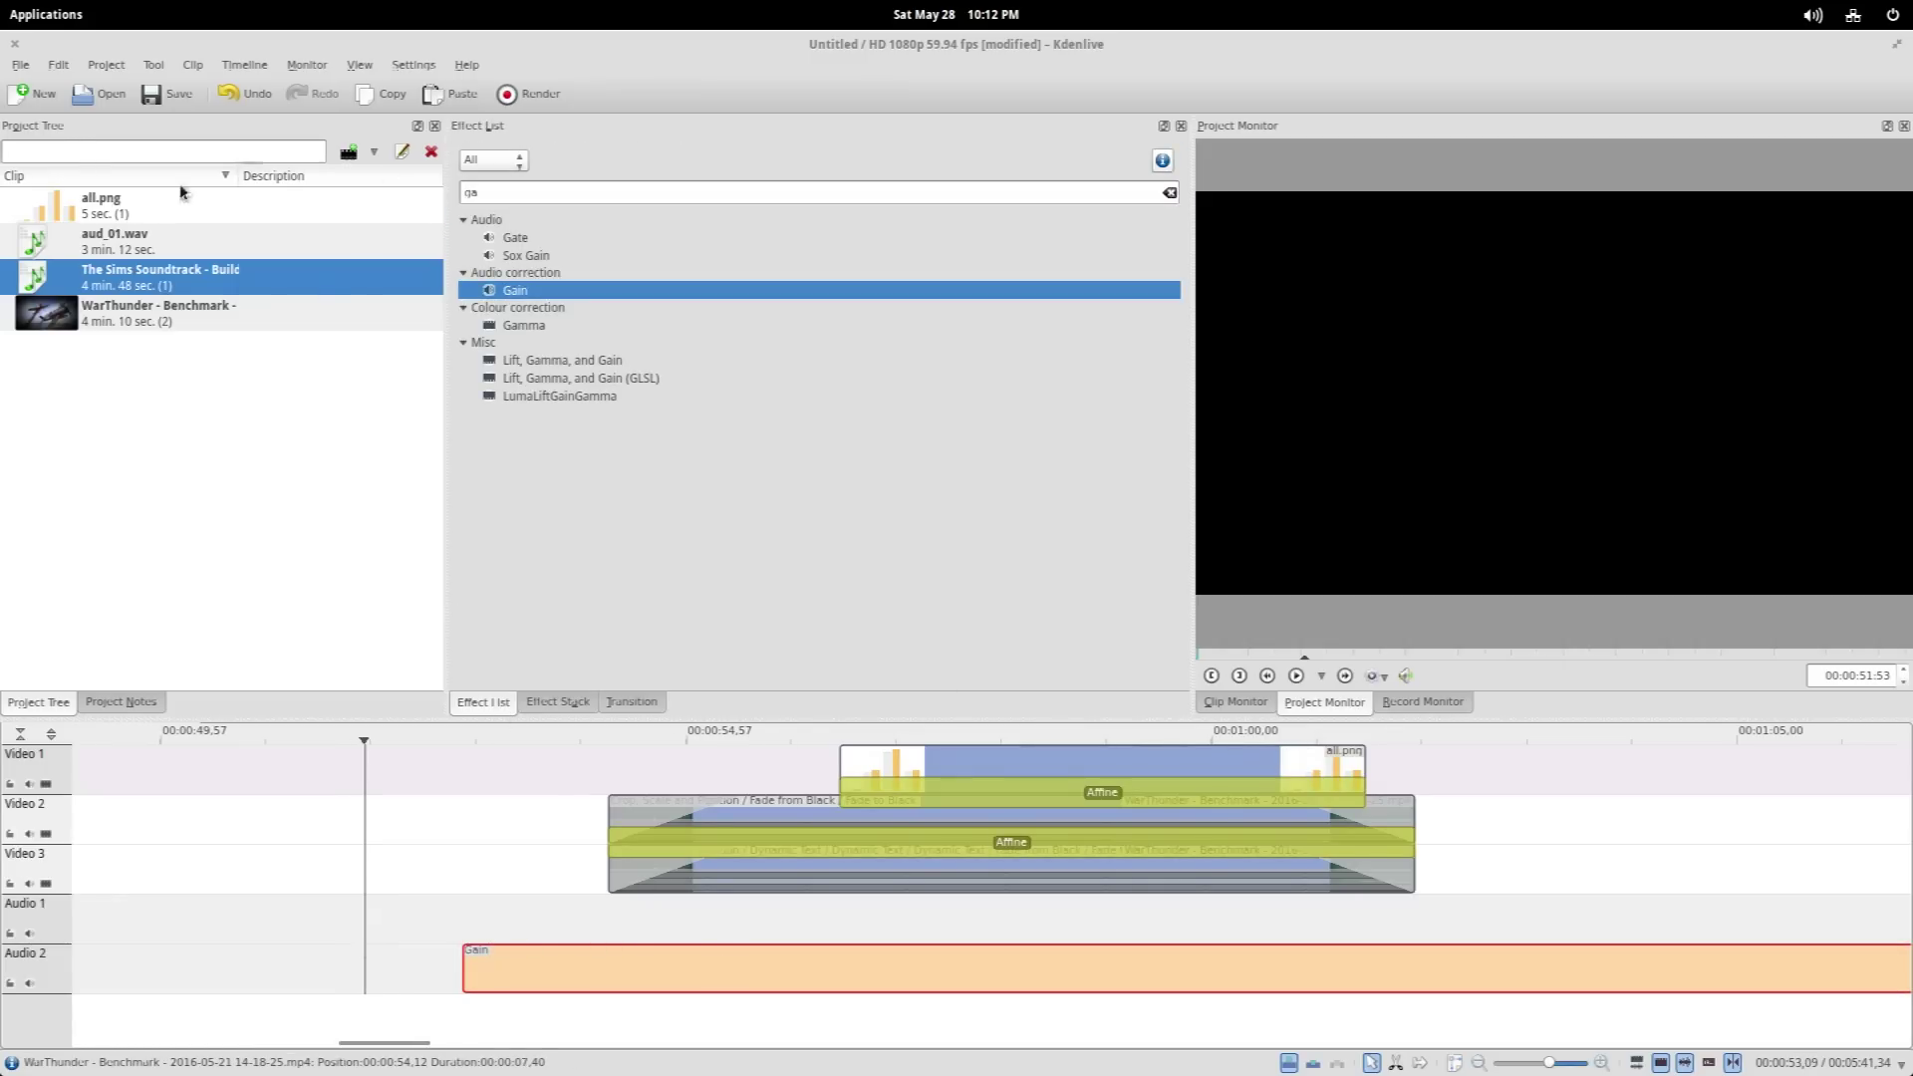
drag(109, 229, 609, 925)
click(559, 701)
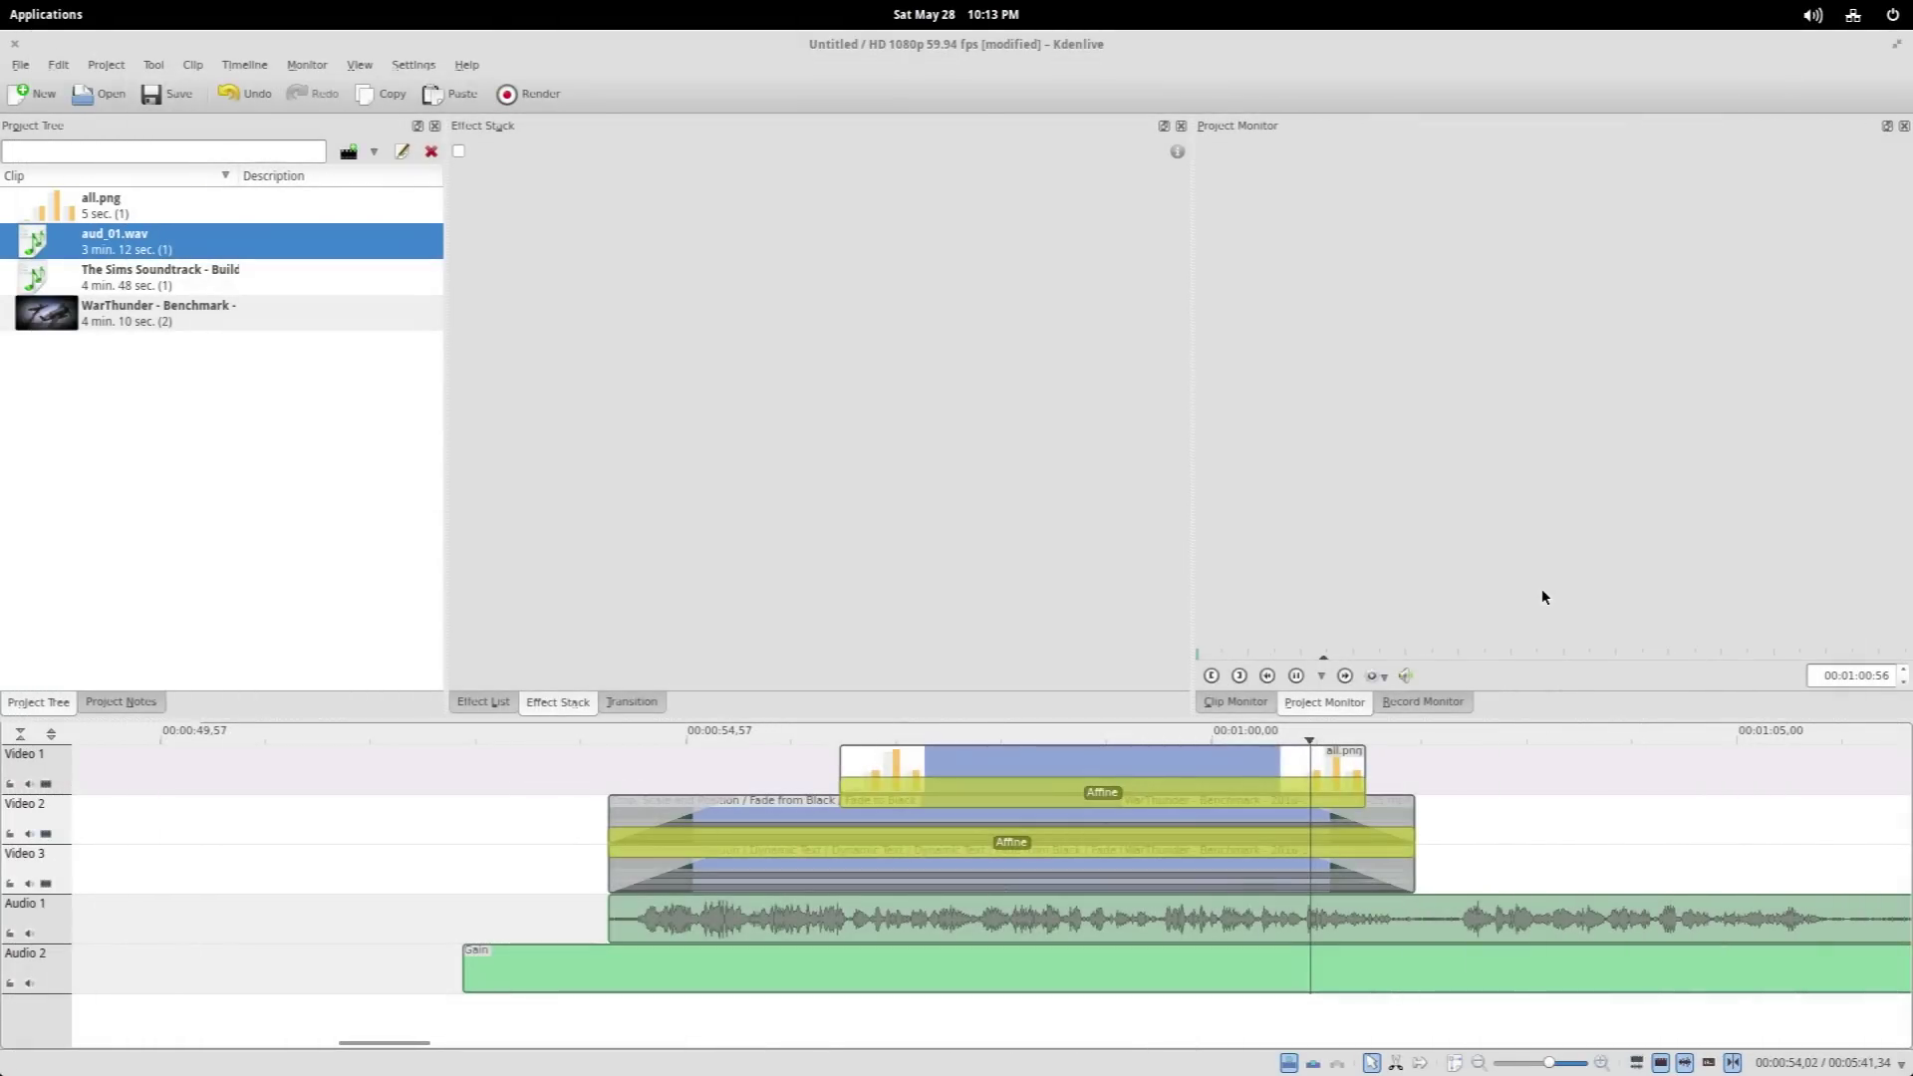
Play back the composition to check the trimmed edit
key(space)
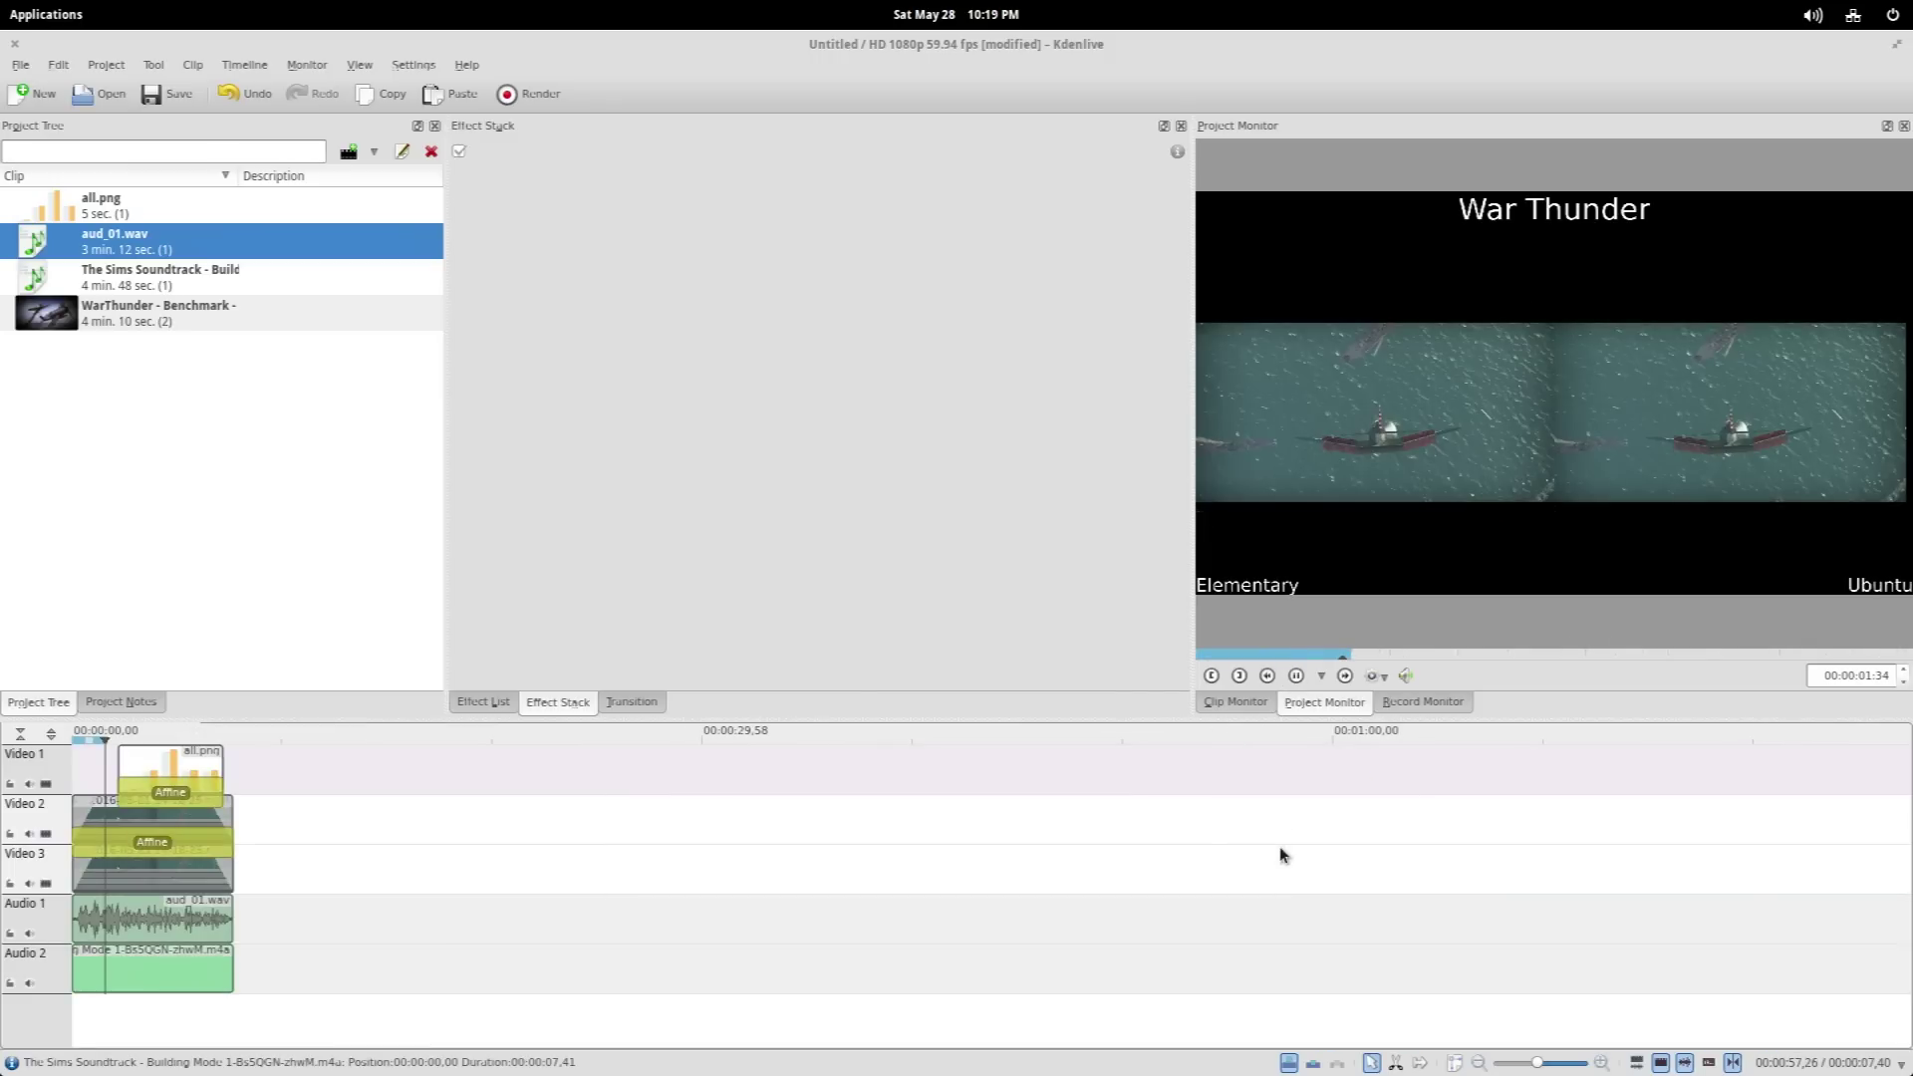
key(o)
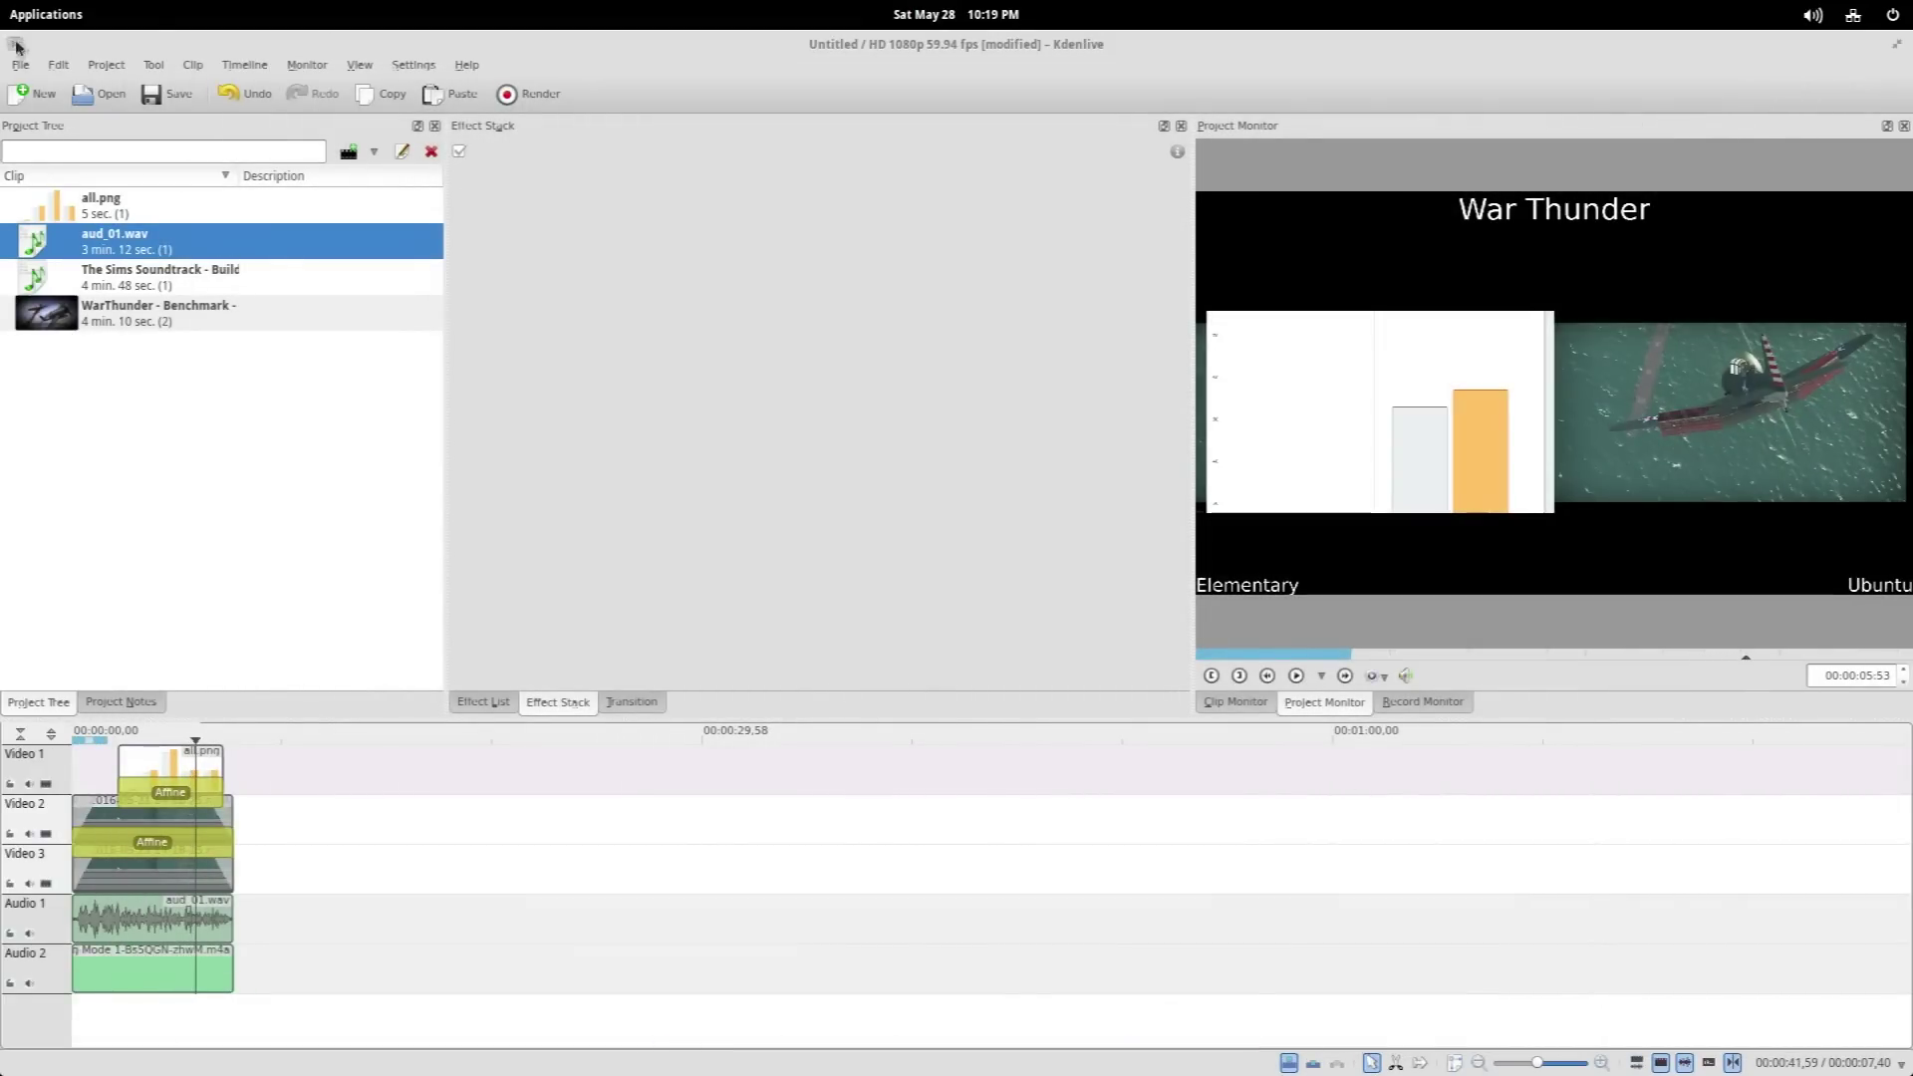
Quit Kdenlive from the File menu, answering No to saving the document
click(19, 65)
click(60, 323)
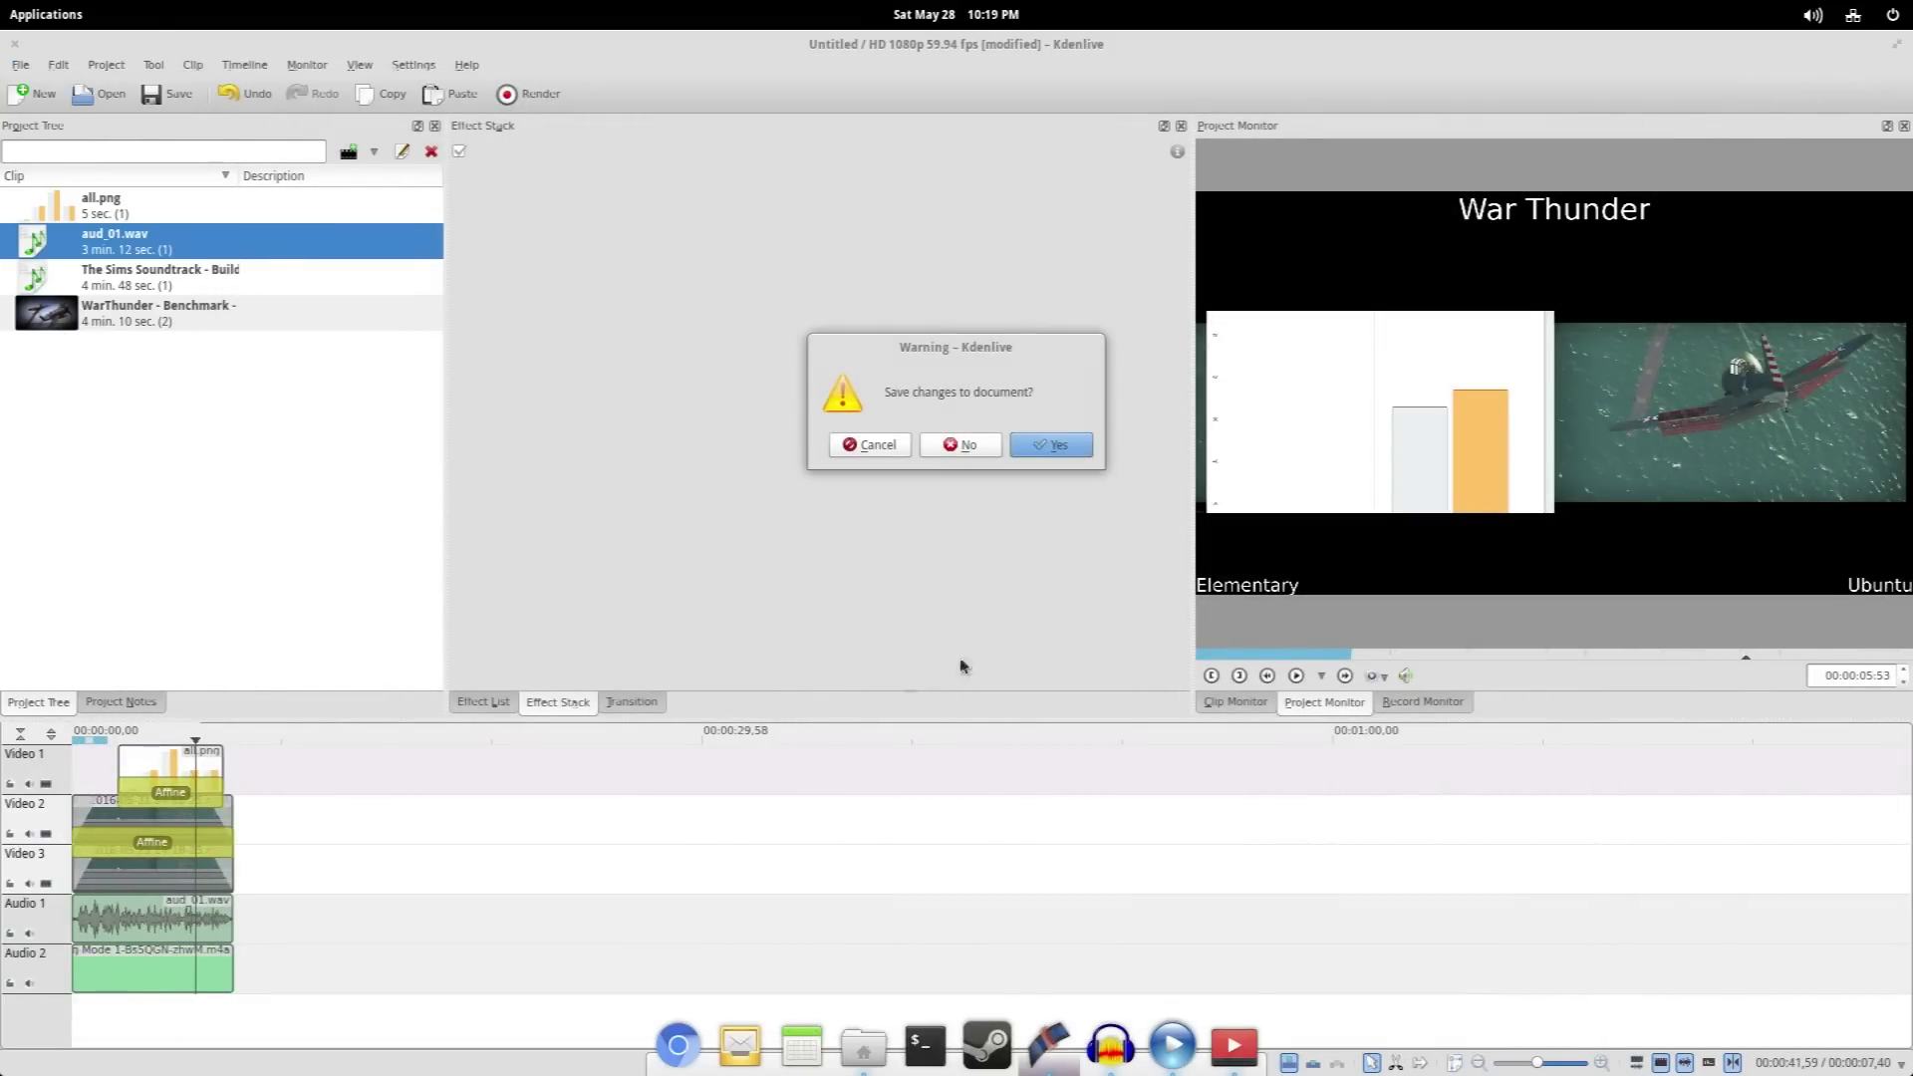
click(965, 443)
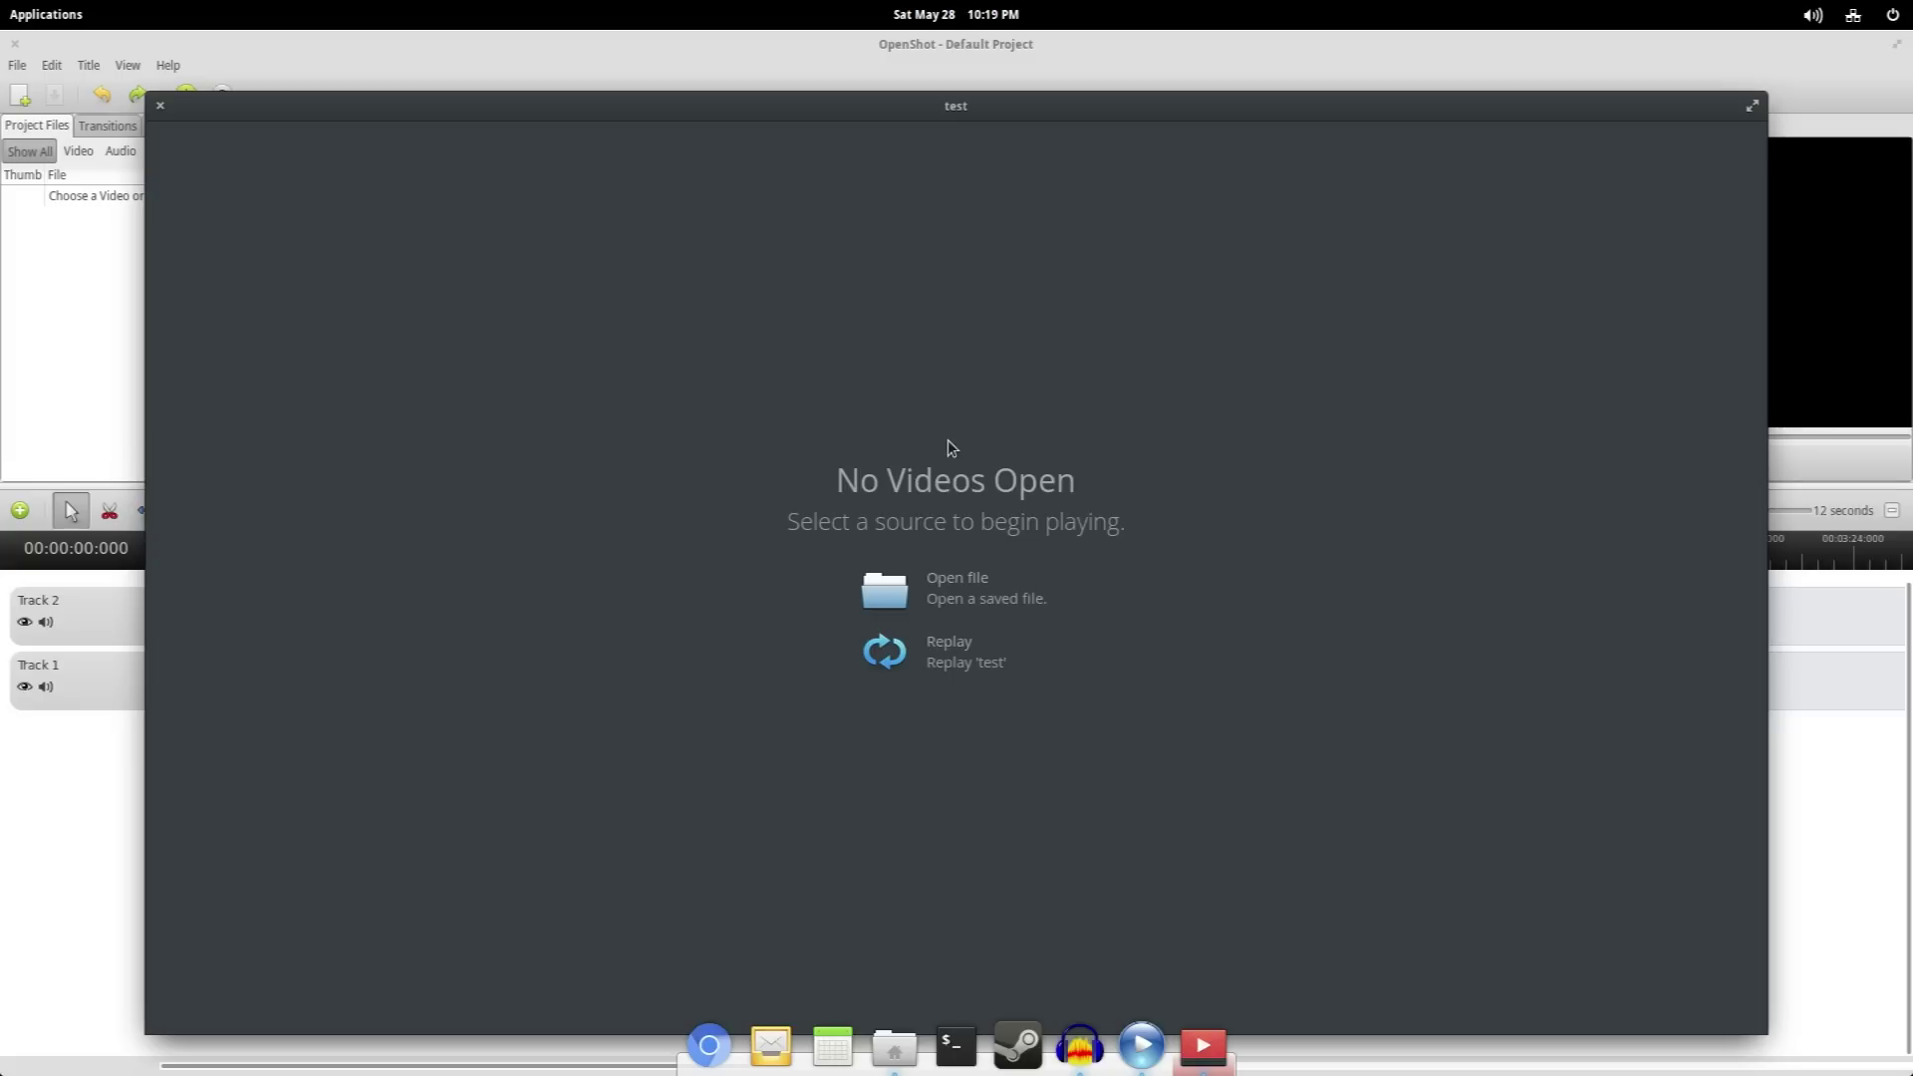
Close the test video player, the OpenShot window and the Files window
click(159, 106)
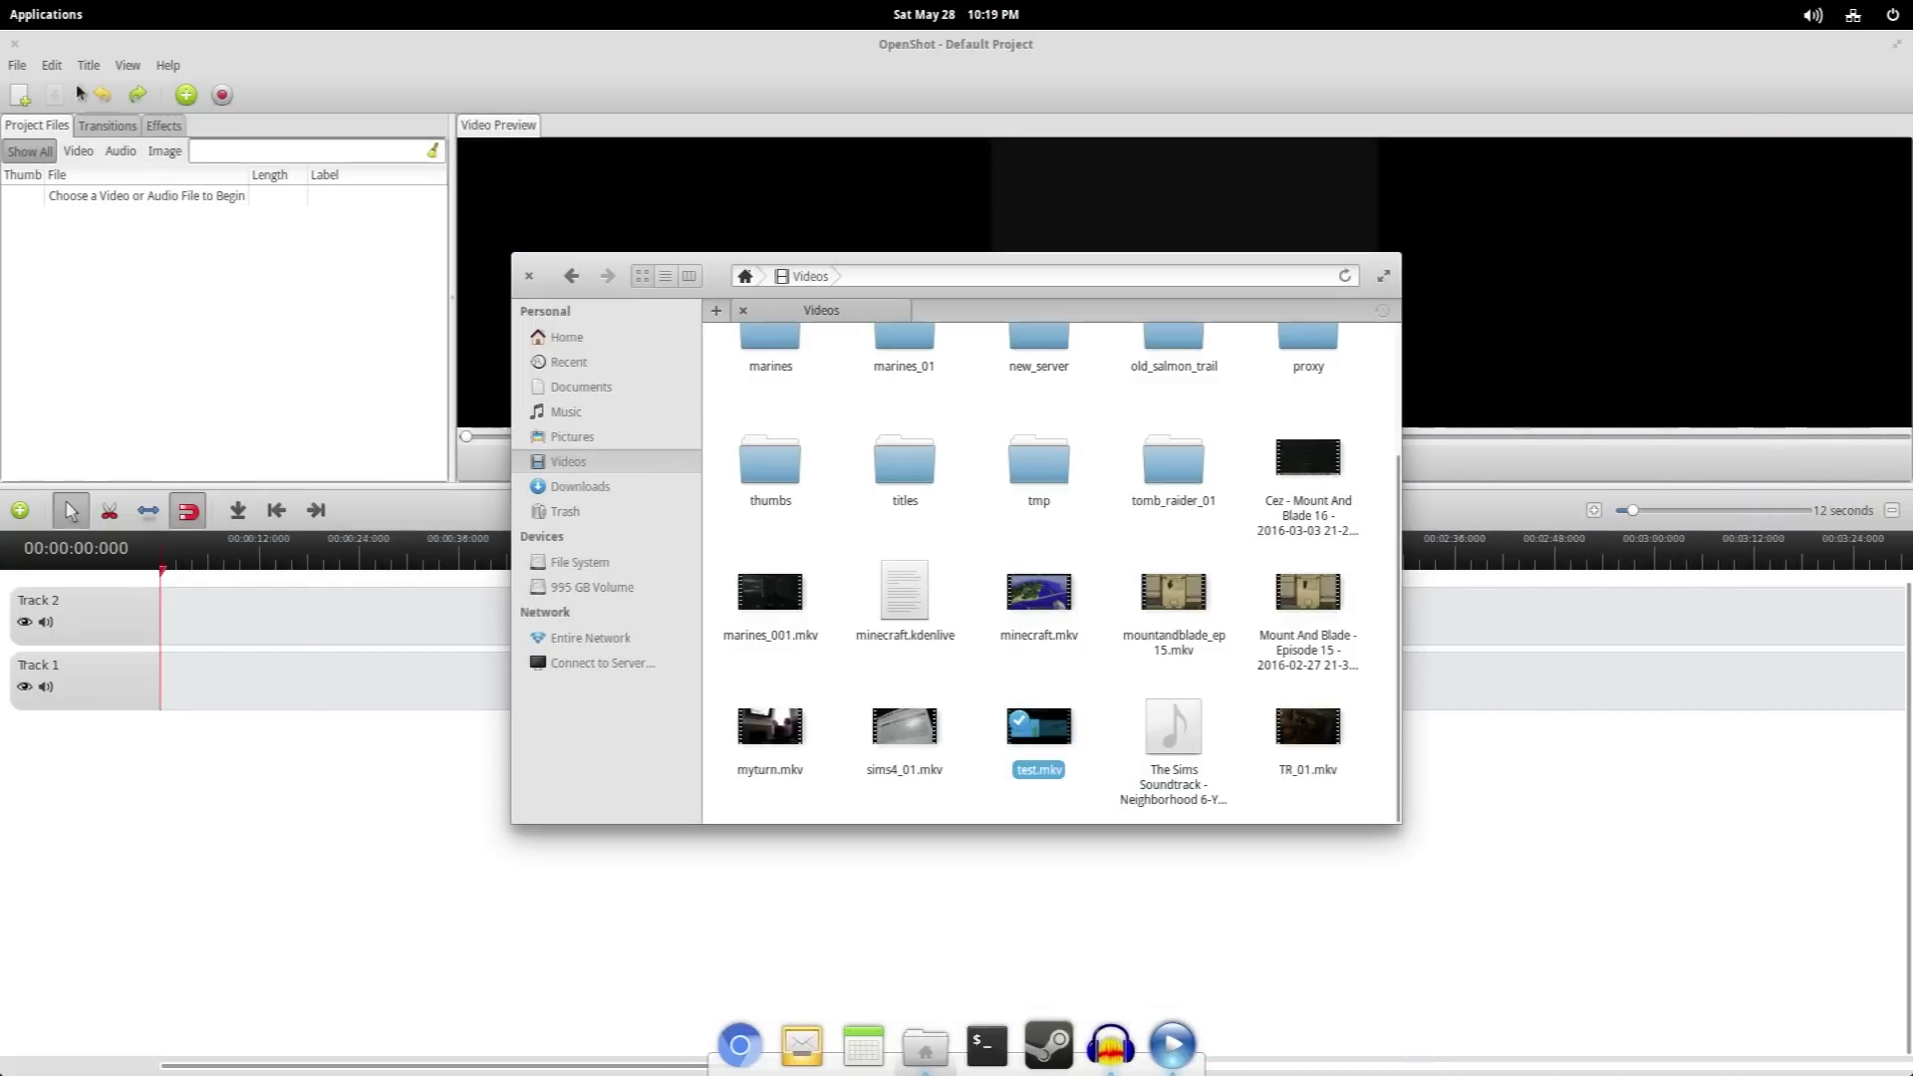
click(15, 46)
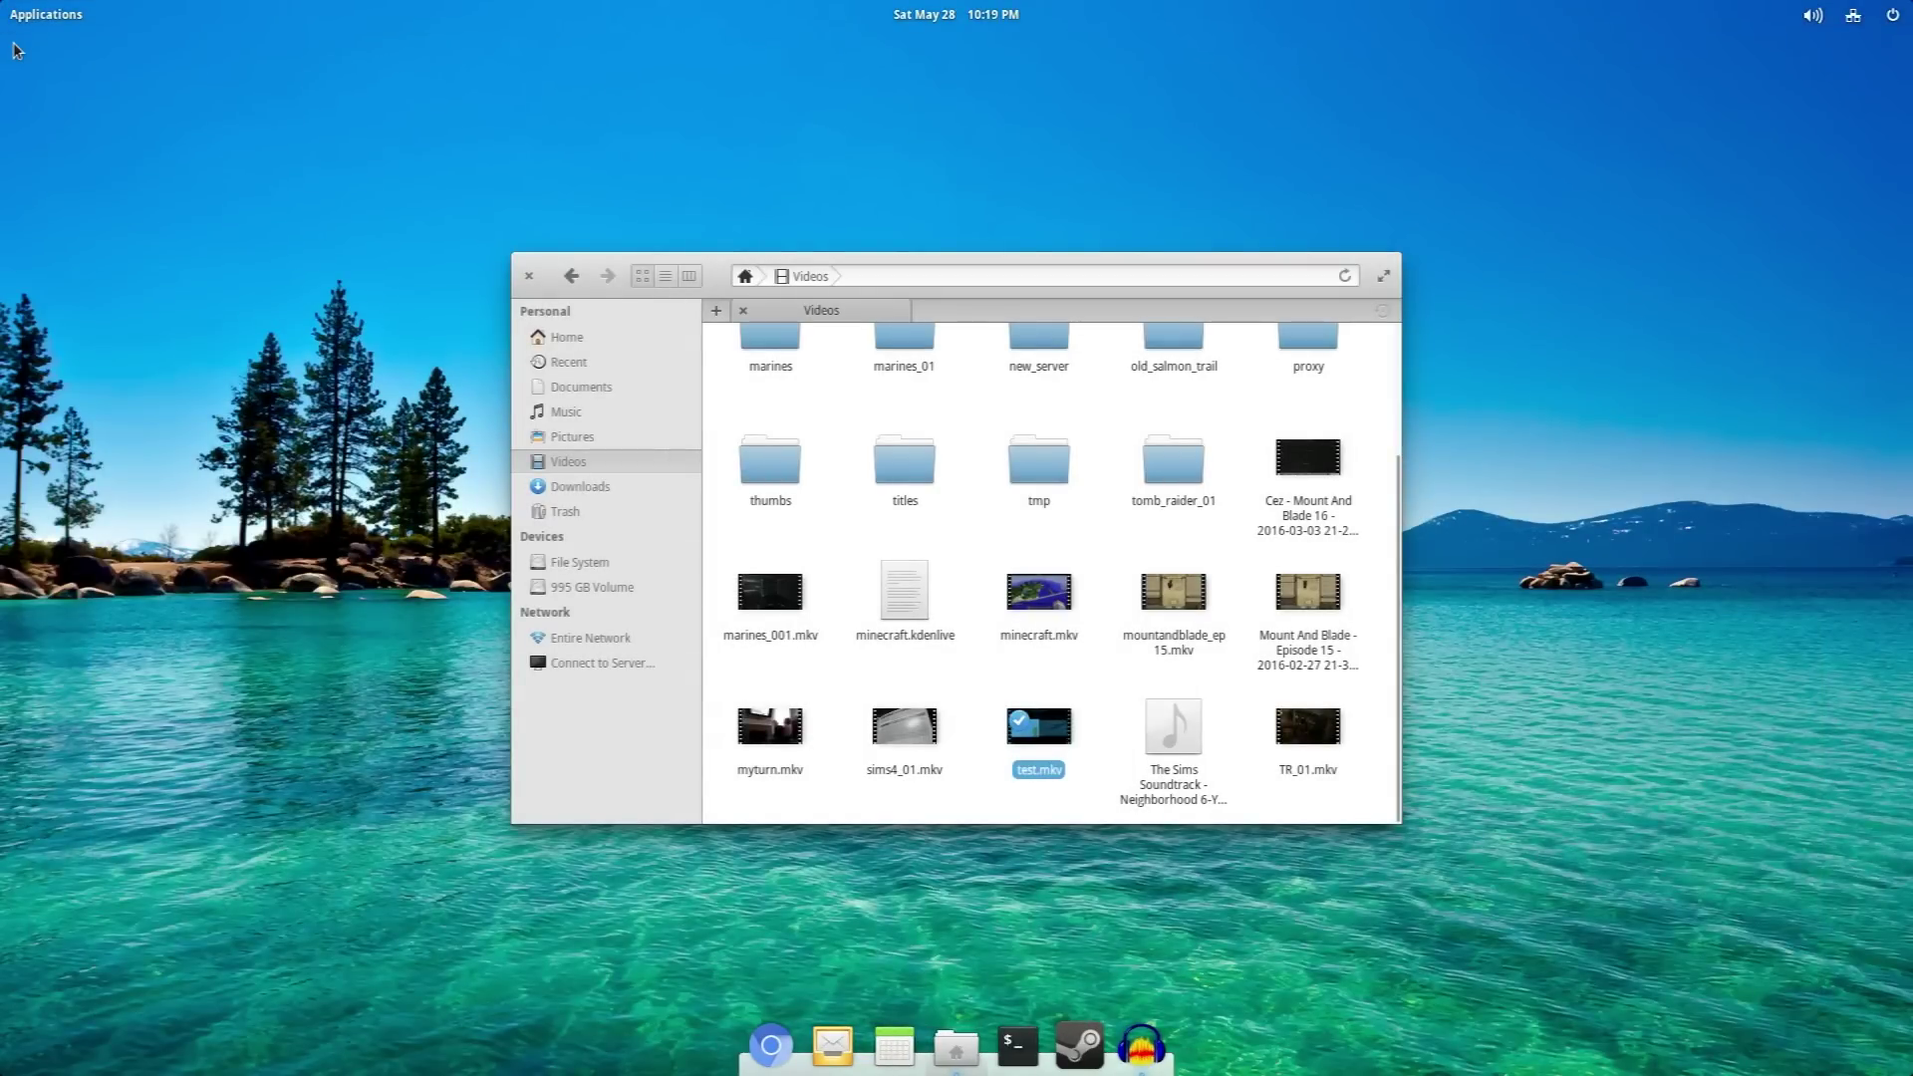
scroll(1072, 504, up, 3)
click(742, 310)
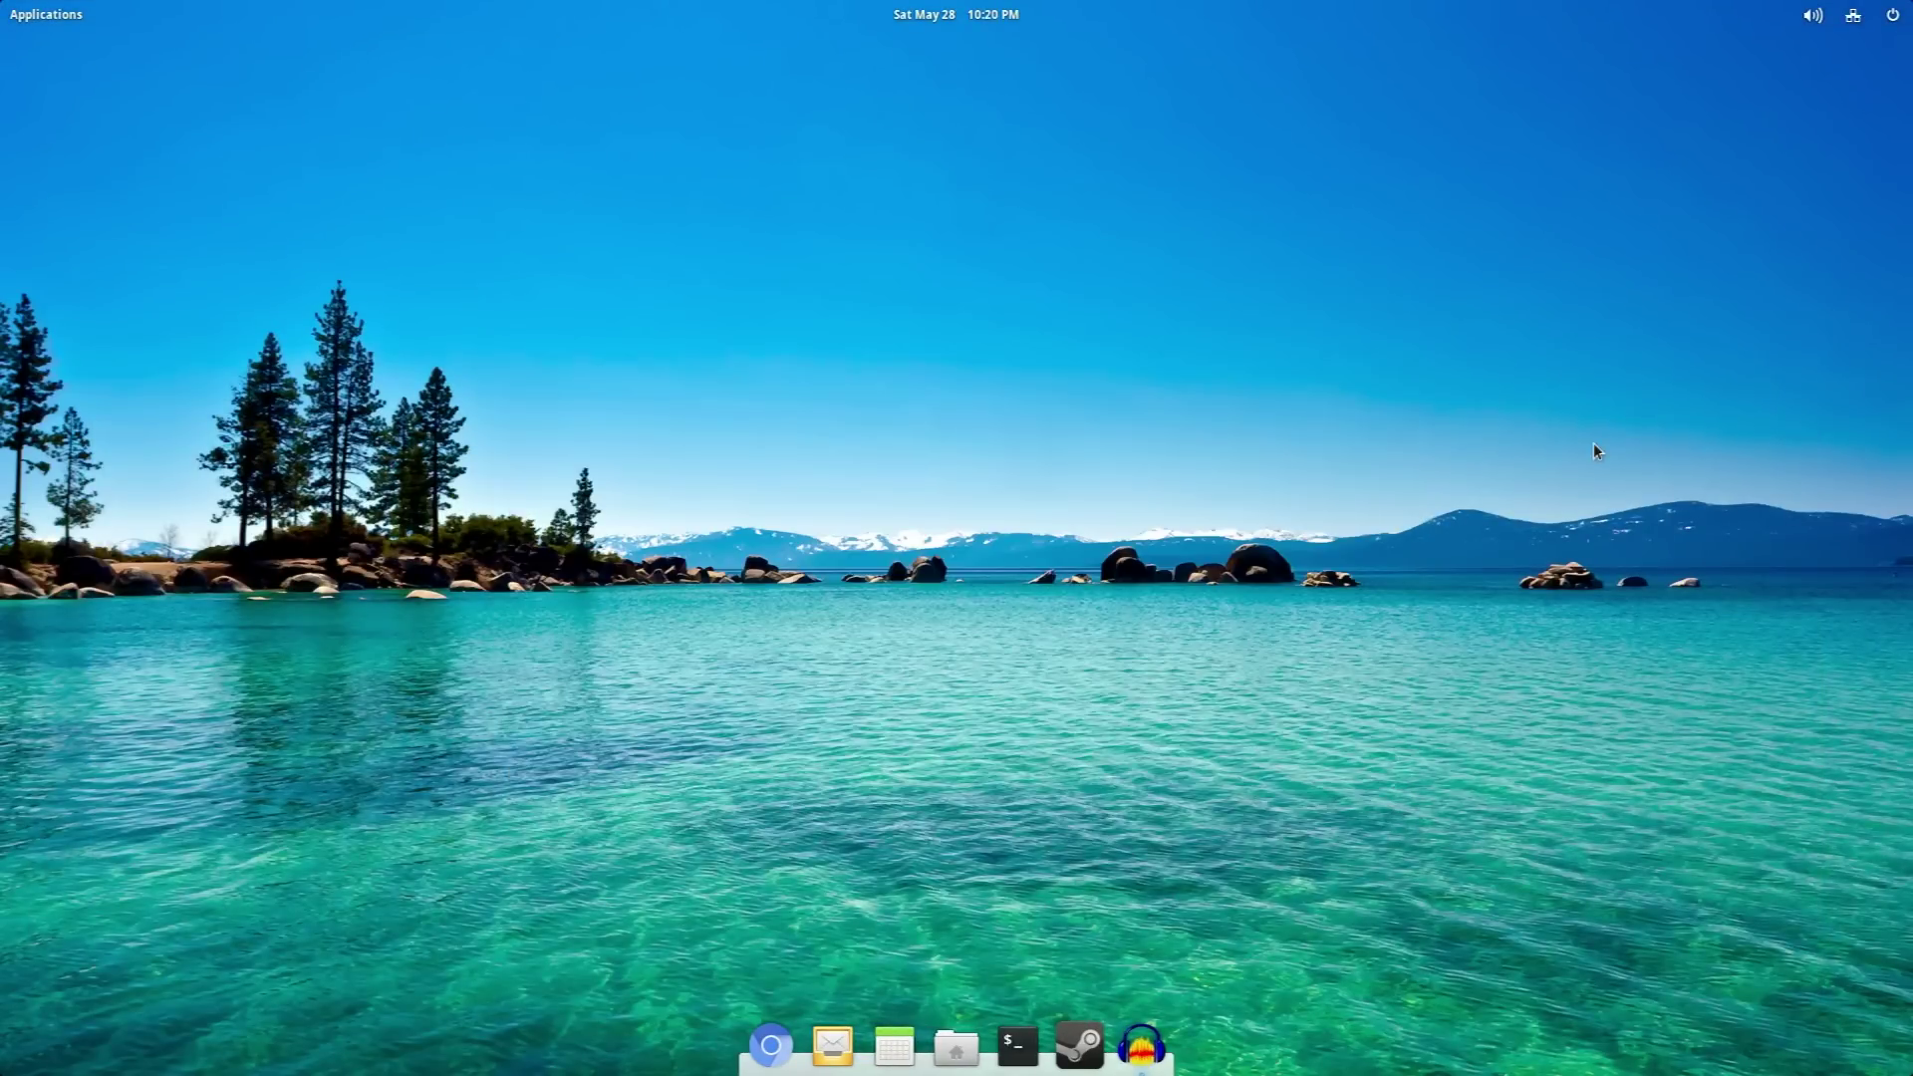